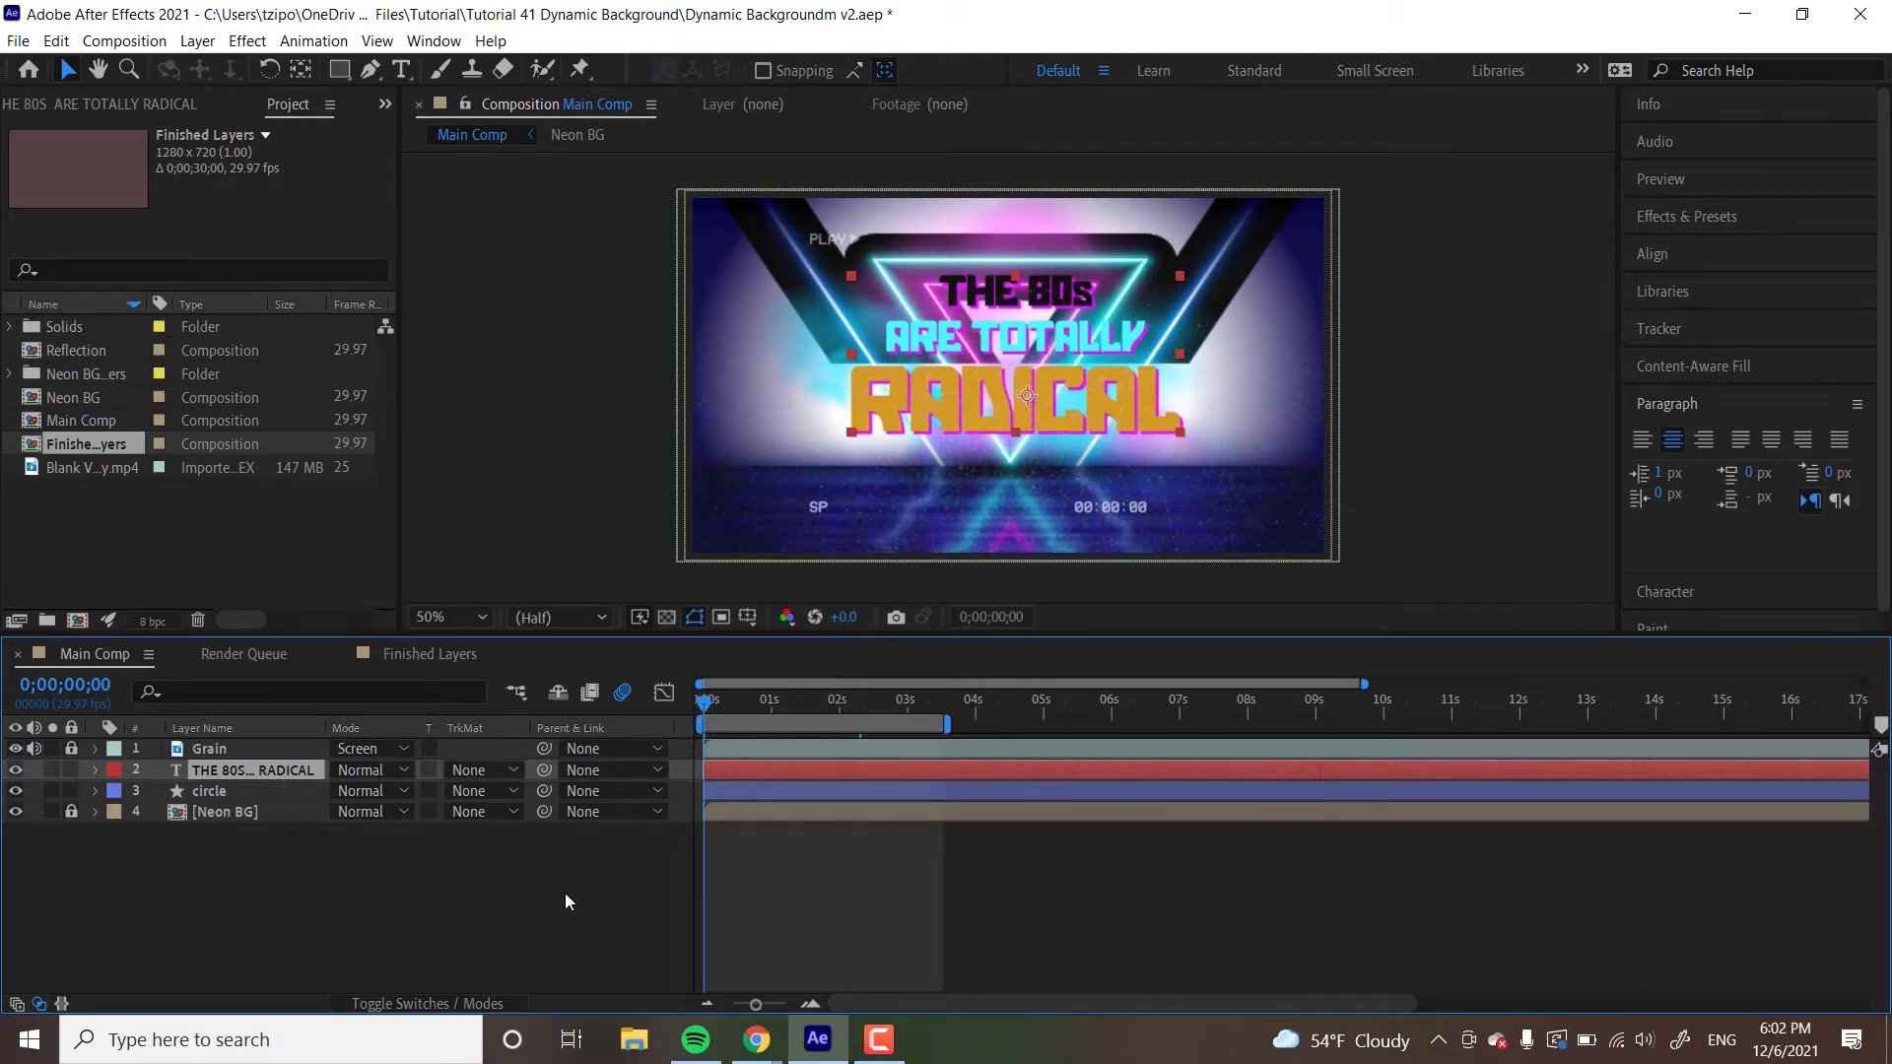
# - Add a Scale keyframe of 285% to the text layer at the start of the timeline
pyautogui.press('s')
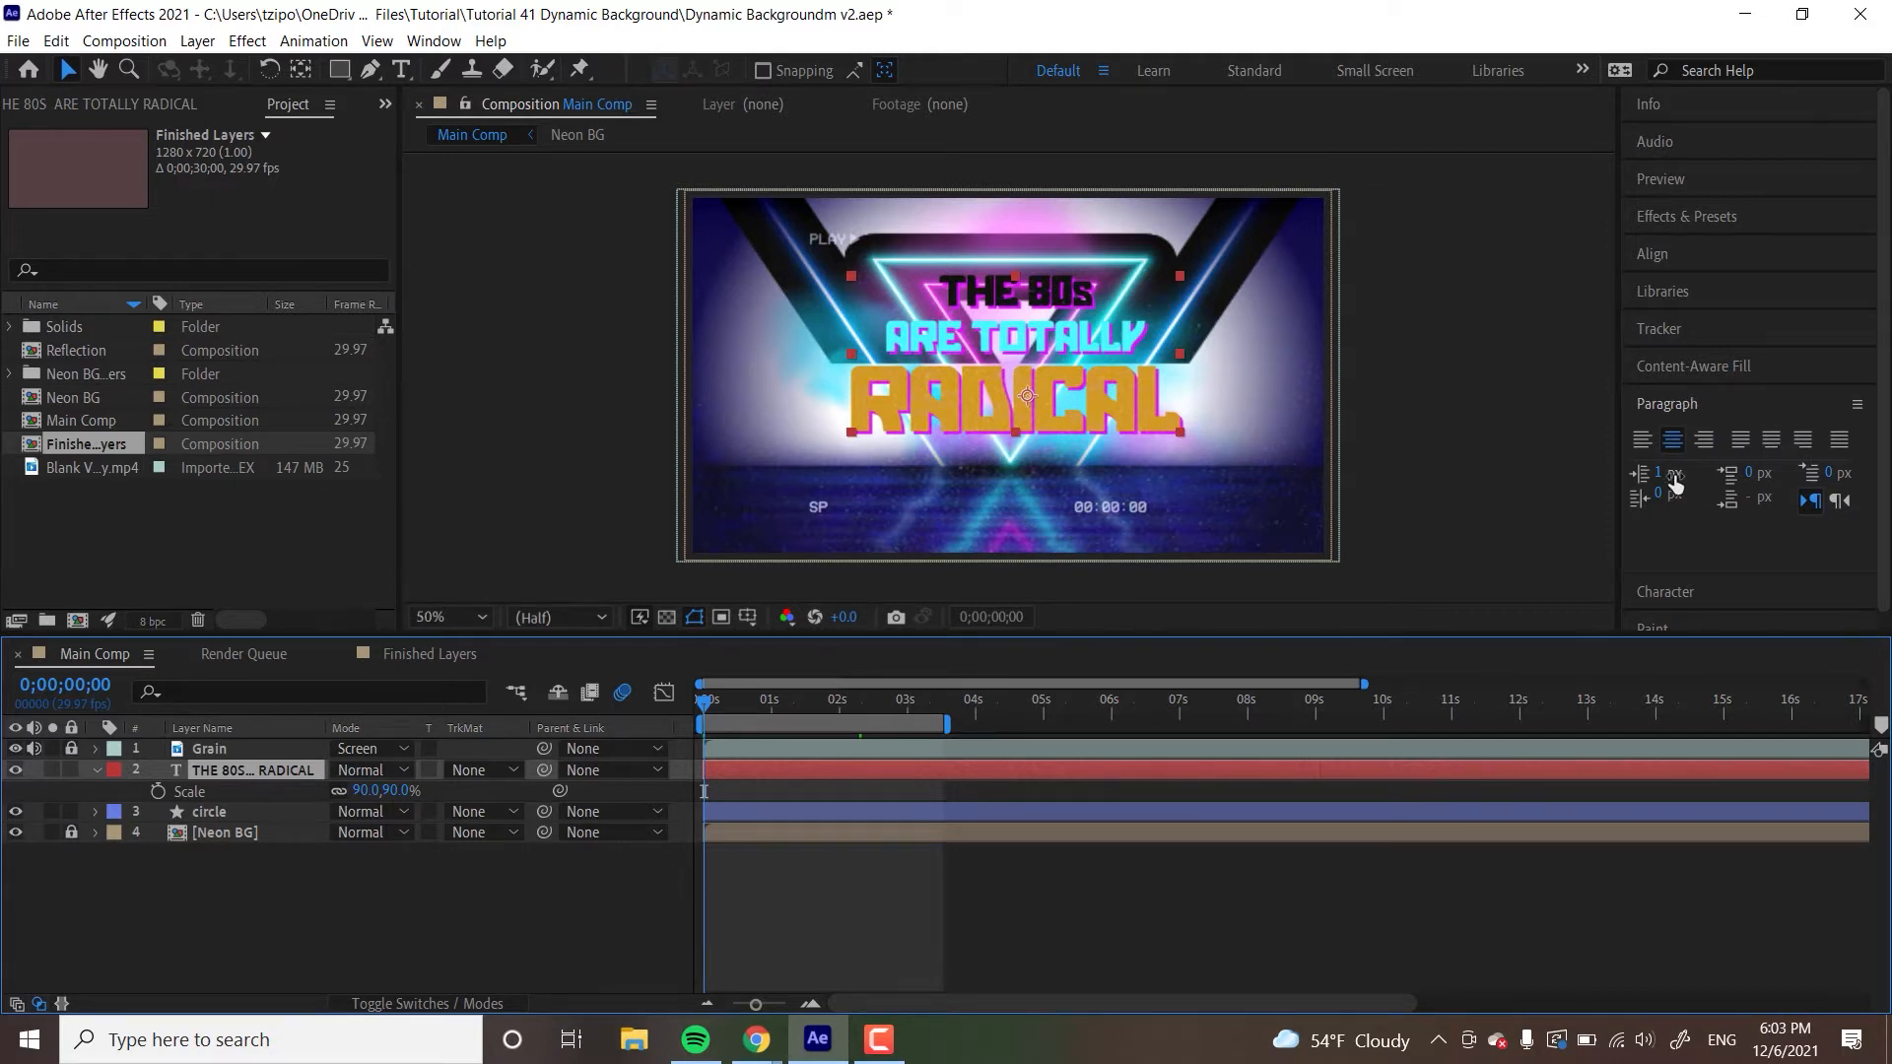
pyautogui.scroll(-1, 1694, 463)
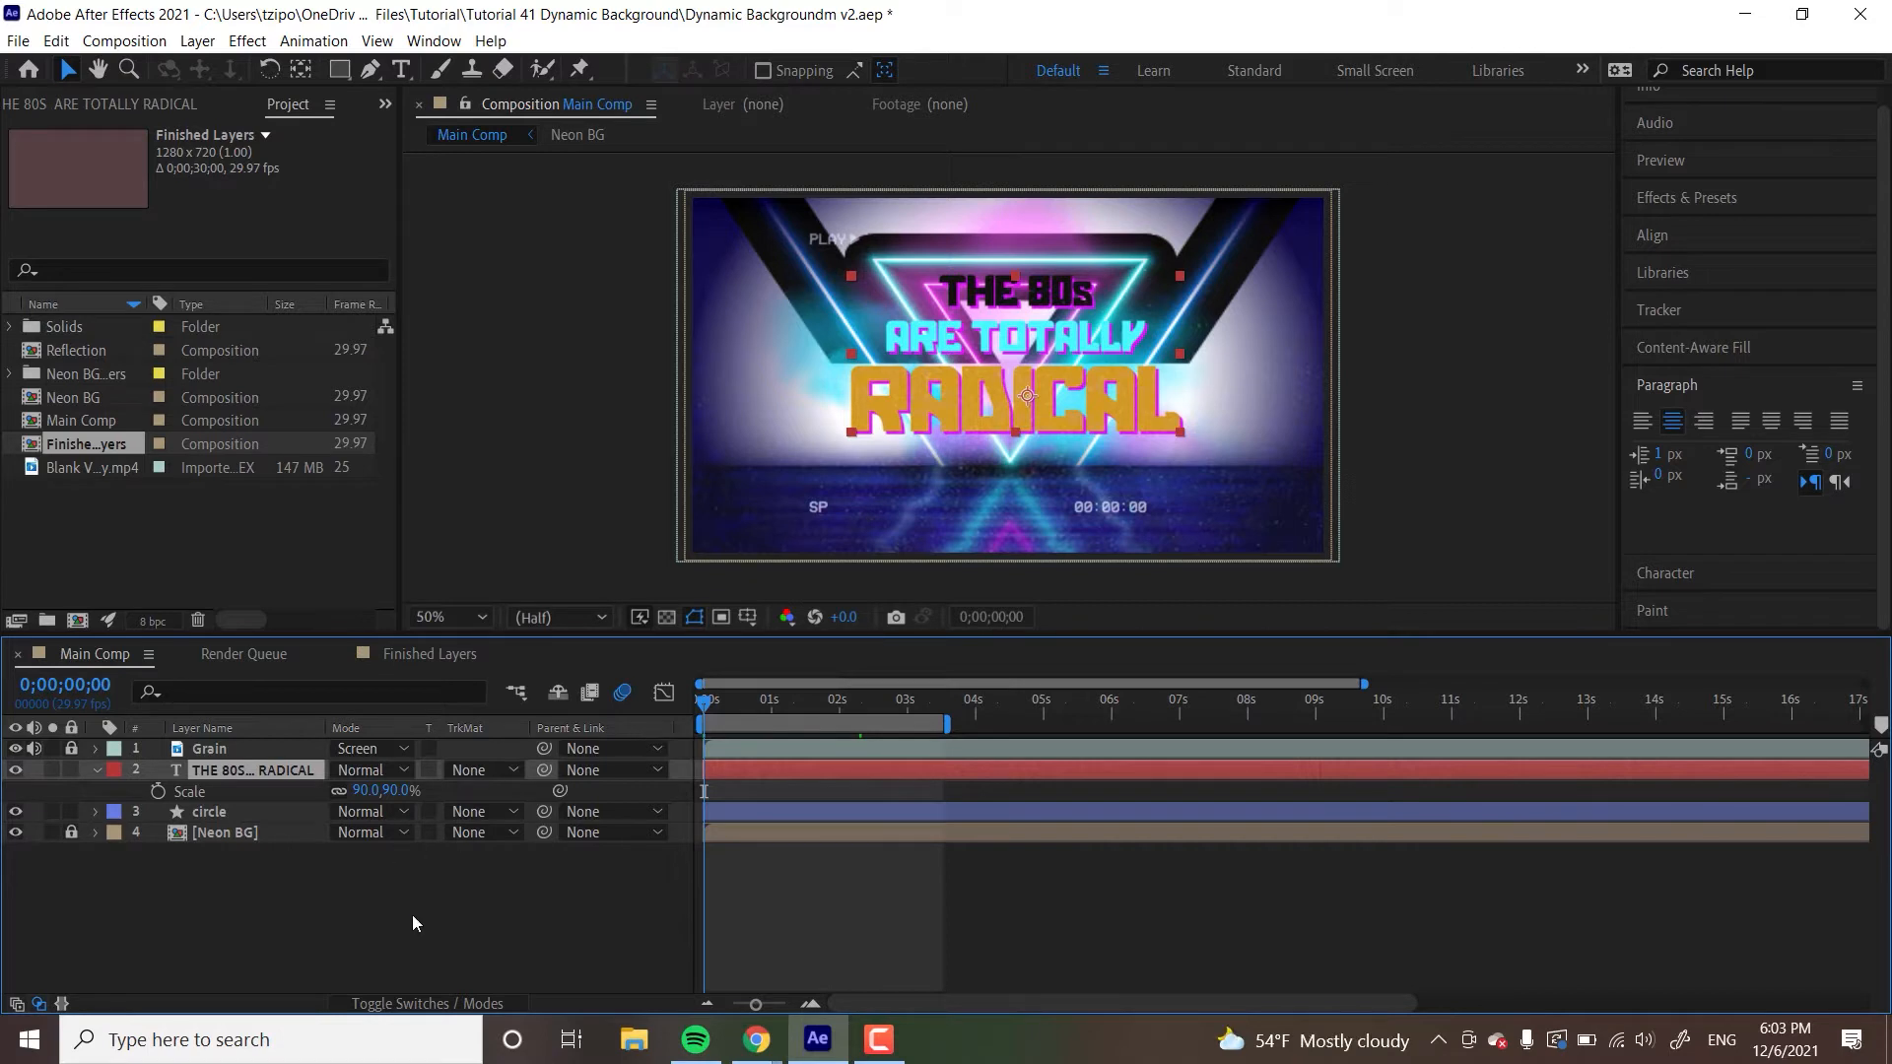
pyautogui.click(156, 792)
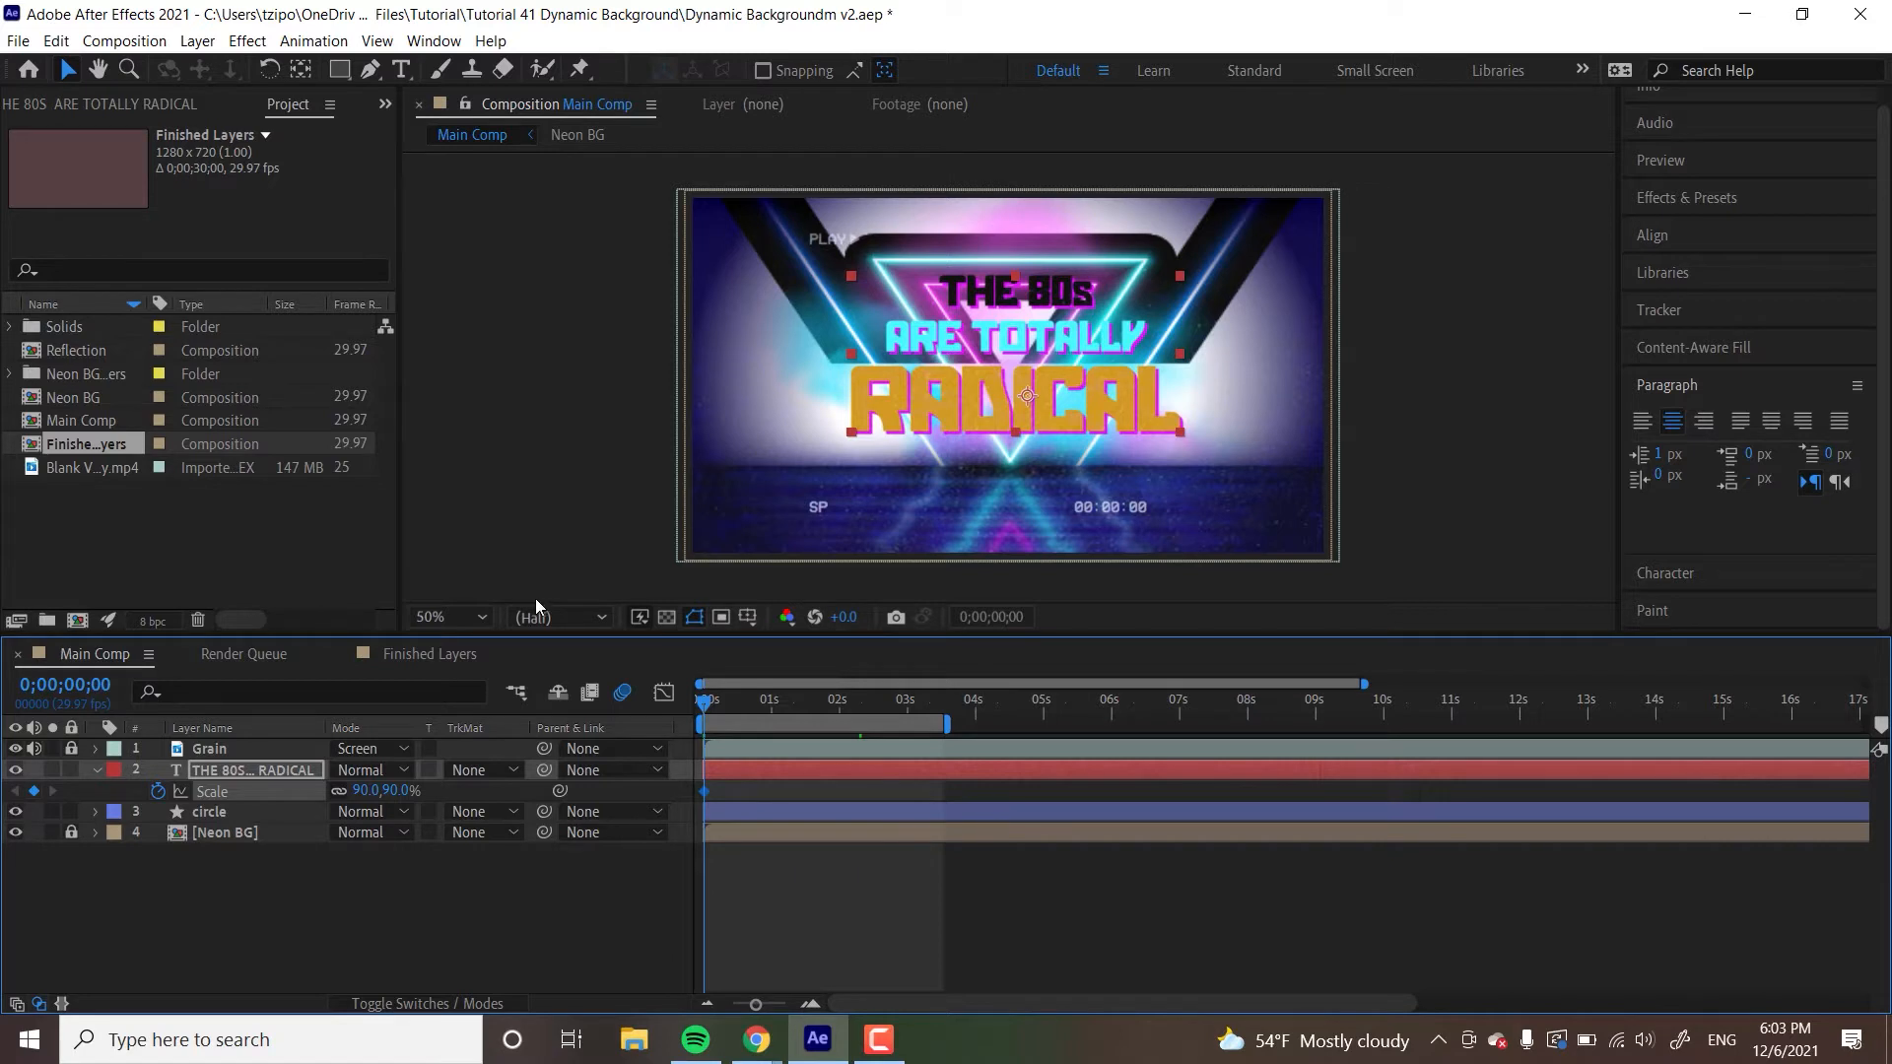
pyautogui.click(395, 791)
pyautogui.write('285')
pyautogui.press('Return')
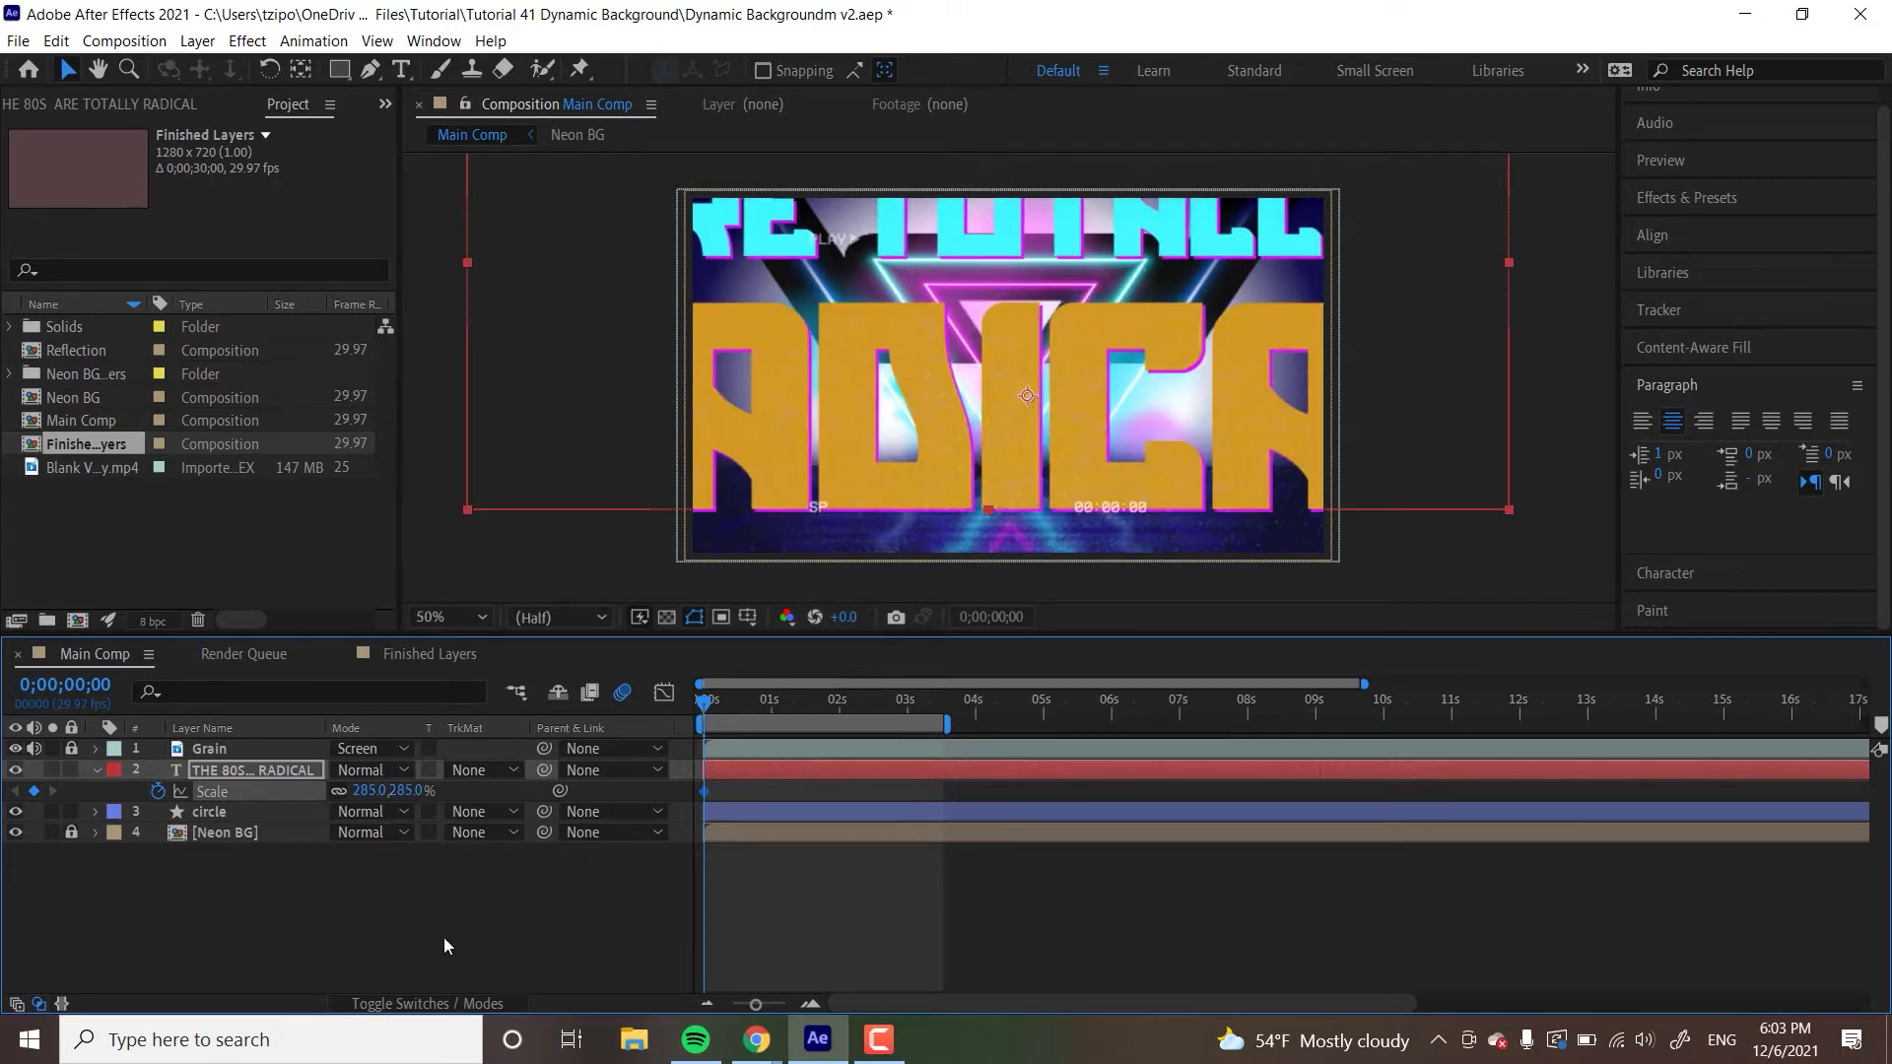
# - Add a Position keyframe at the start and move the enlarged text above the frame, to about 694, -267
pyautogui.hotkey('shift', 'p')
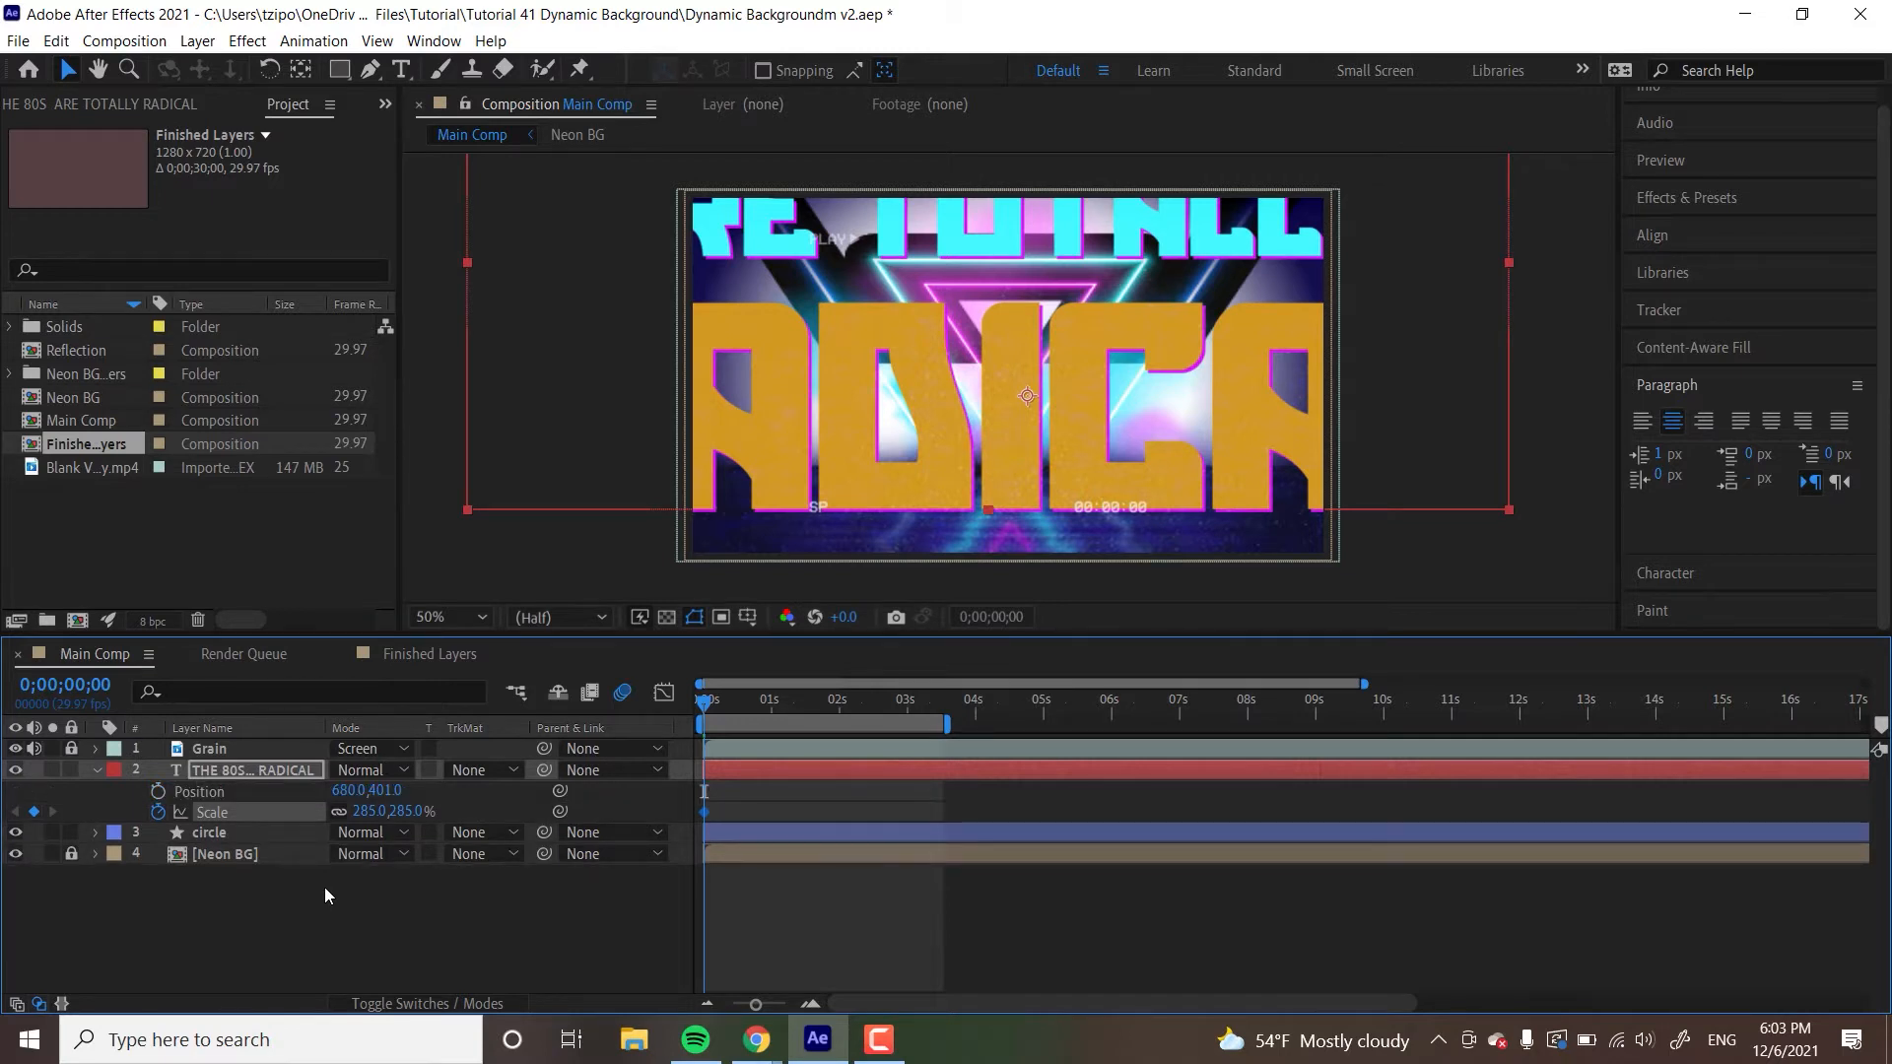
pyautogui.click(157, 791)
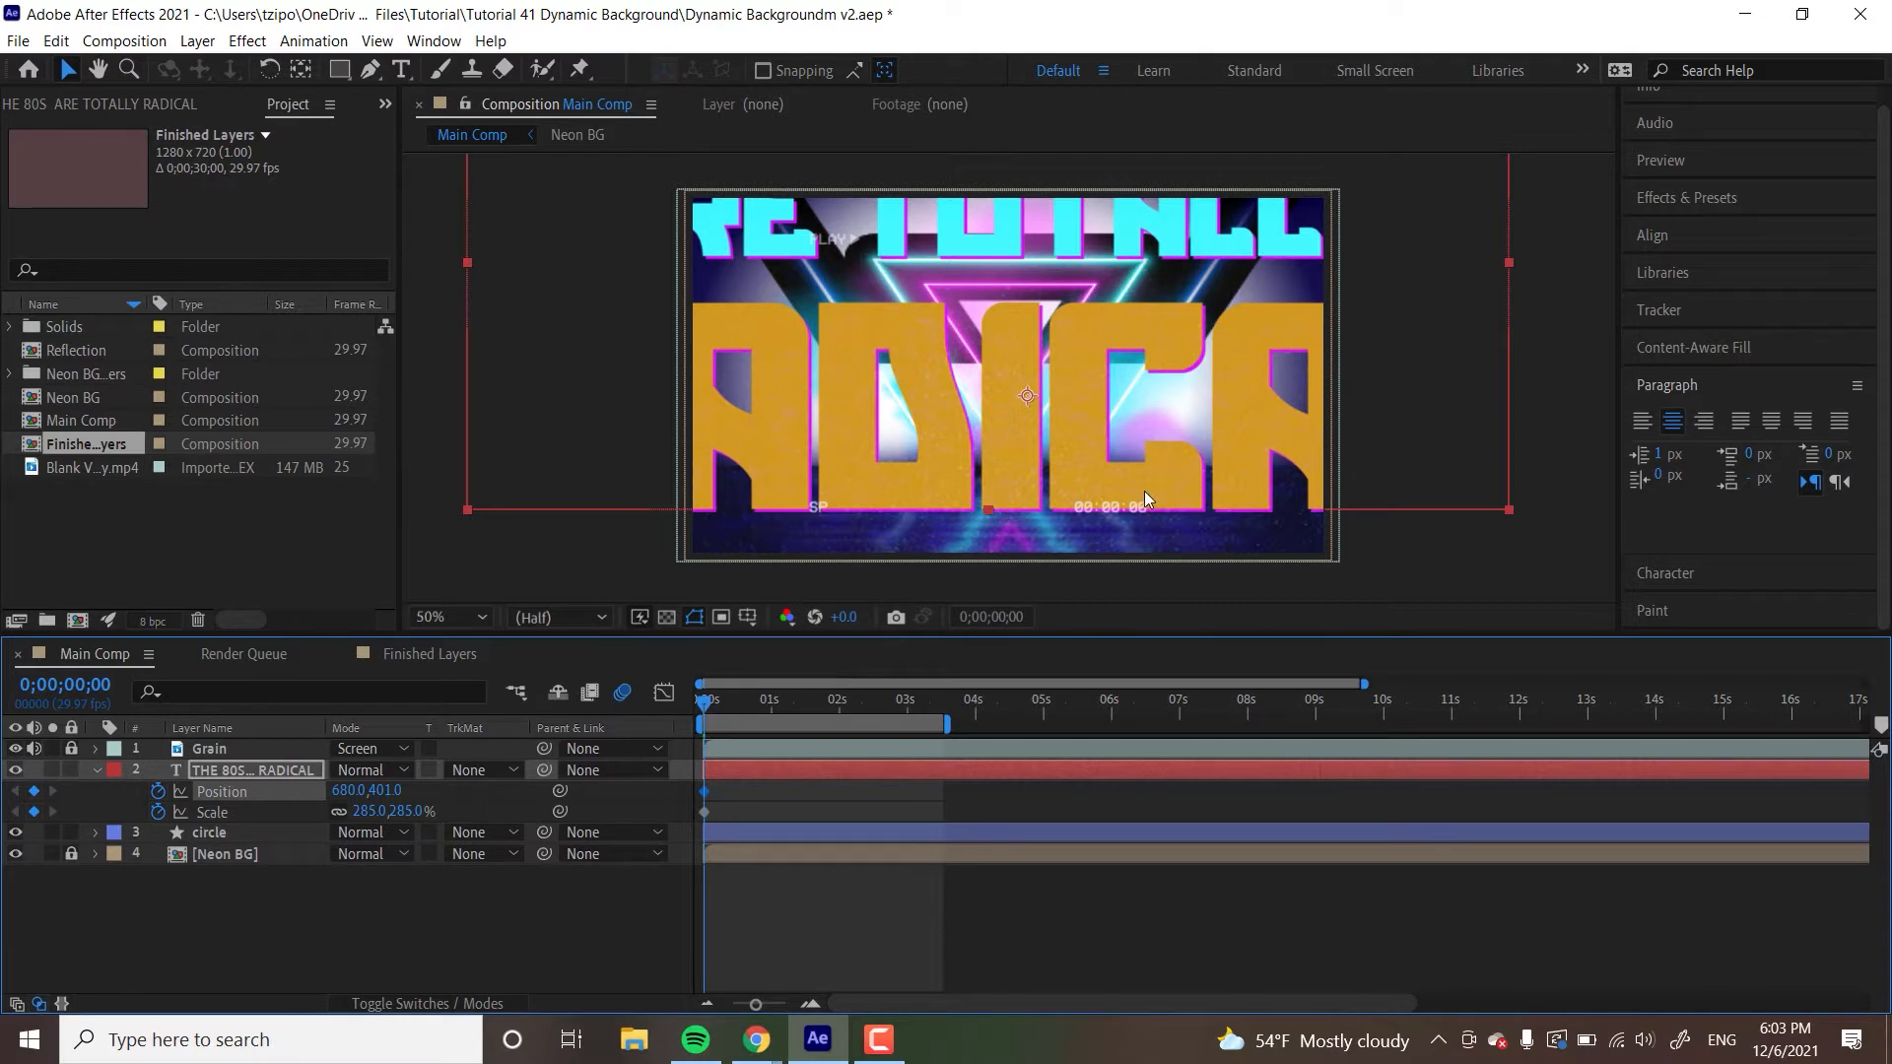
pyautogui.moveTo(1144, 491); pyautogui.dragTo(1152, 167)
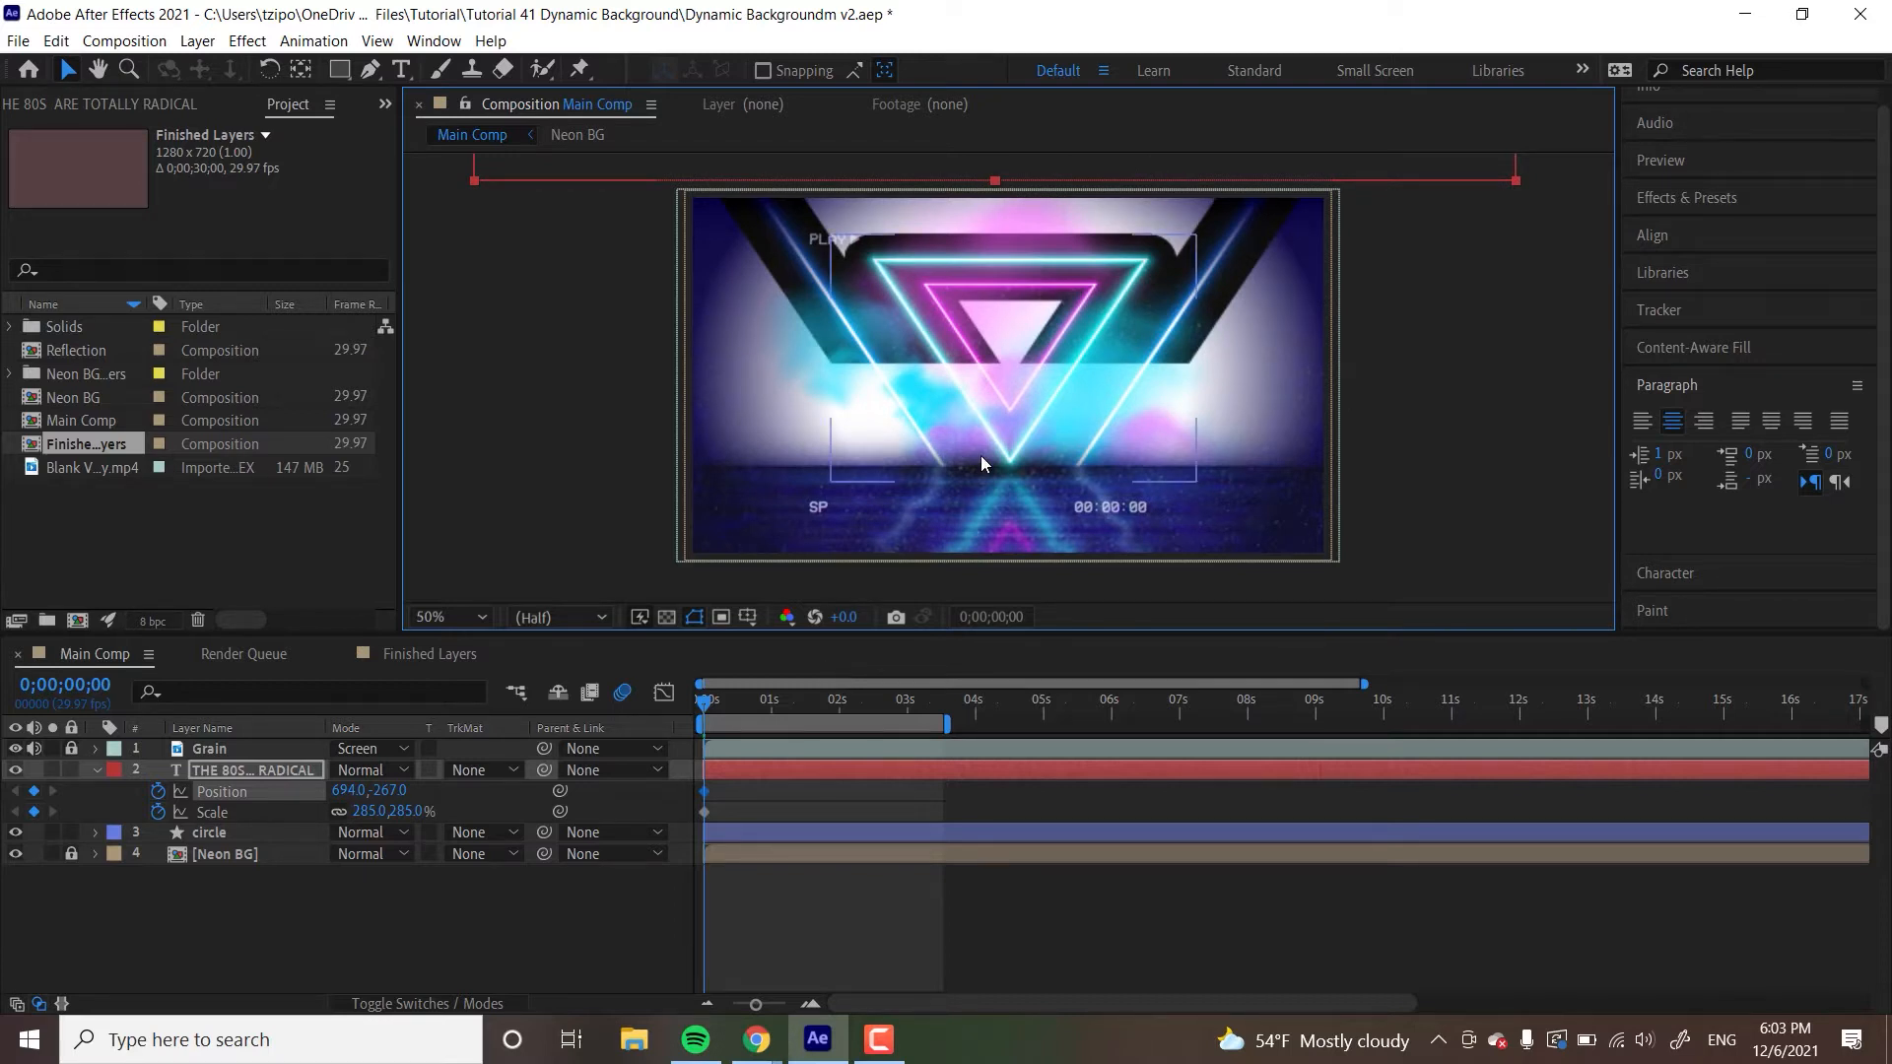
# - At 0;00;00;19, set the text's Scale to 90% and move it back down into the frame at about 694, 430
pyautogui.moveTo(741, 707); pyautogui.dragTo(748, 707)
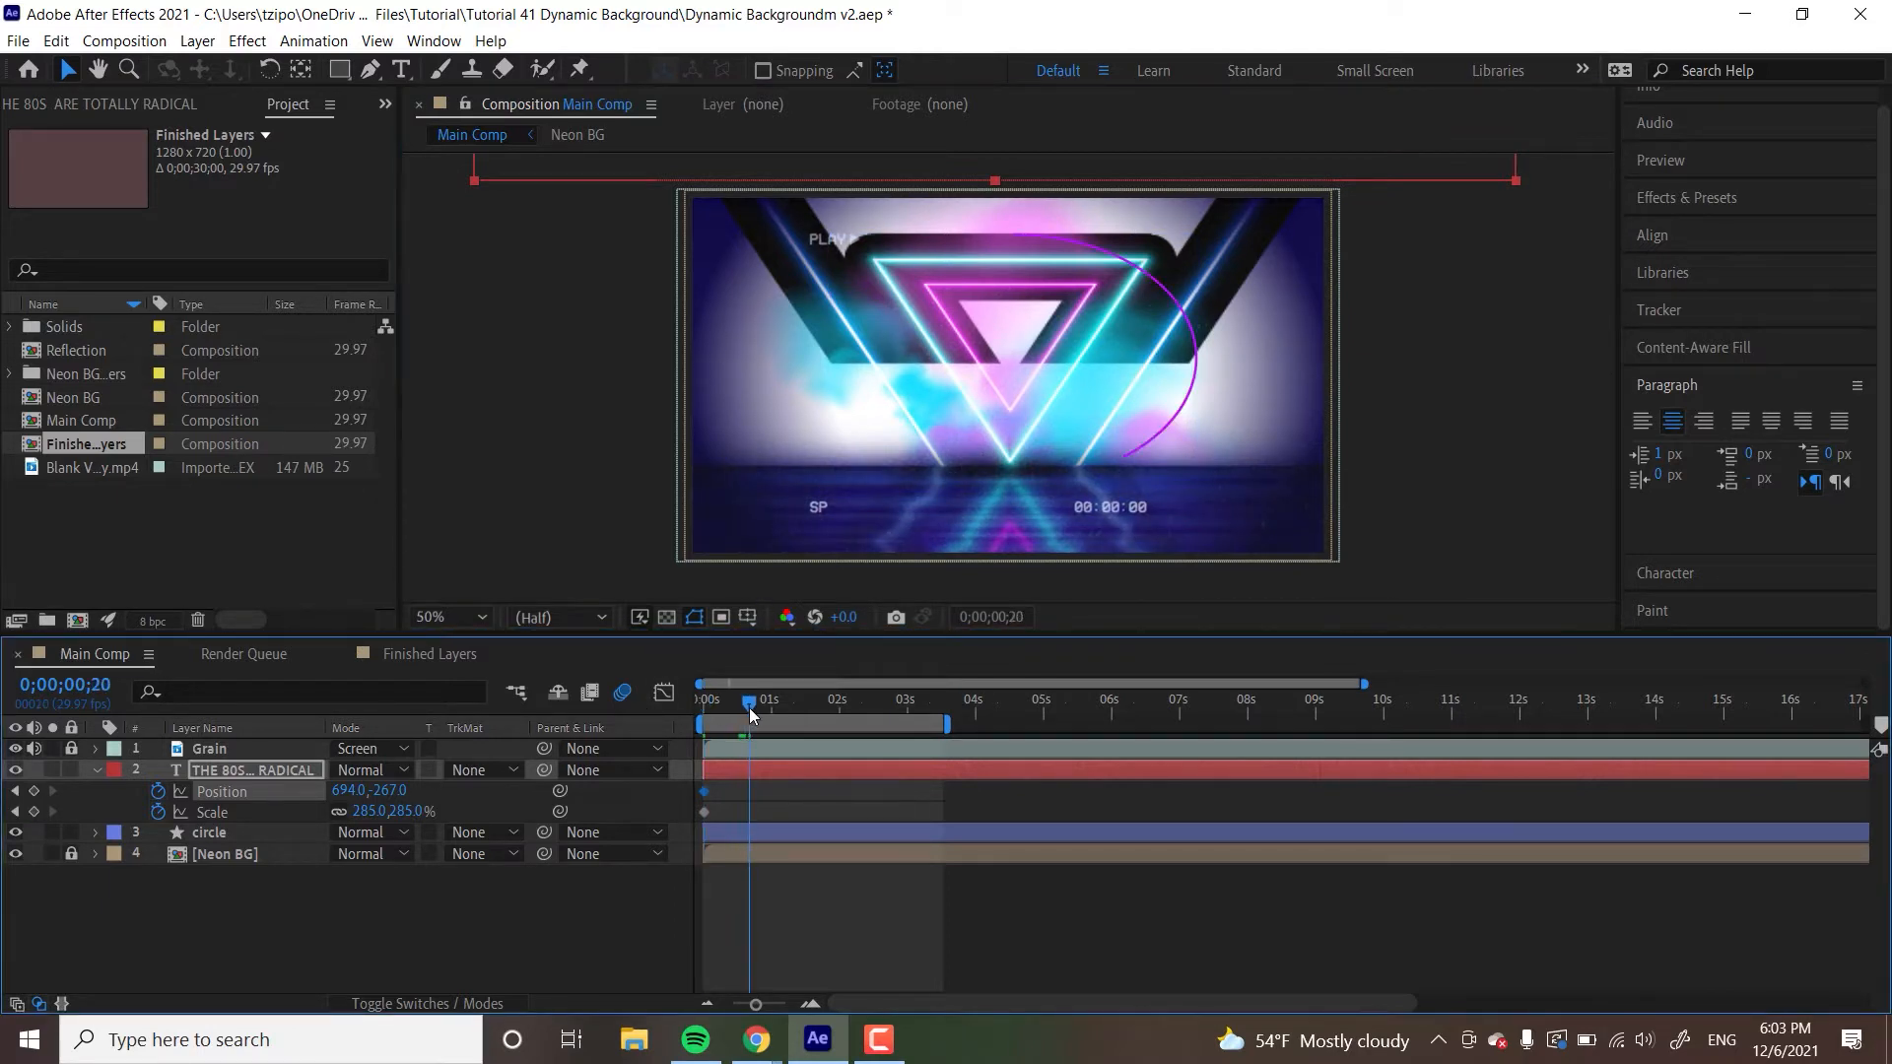
pyautogui.press('pageup')
pyautogui.click(403, 811)
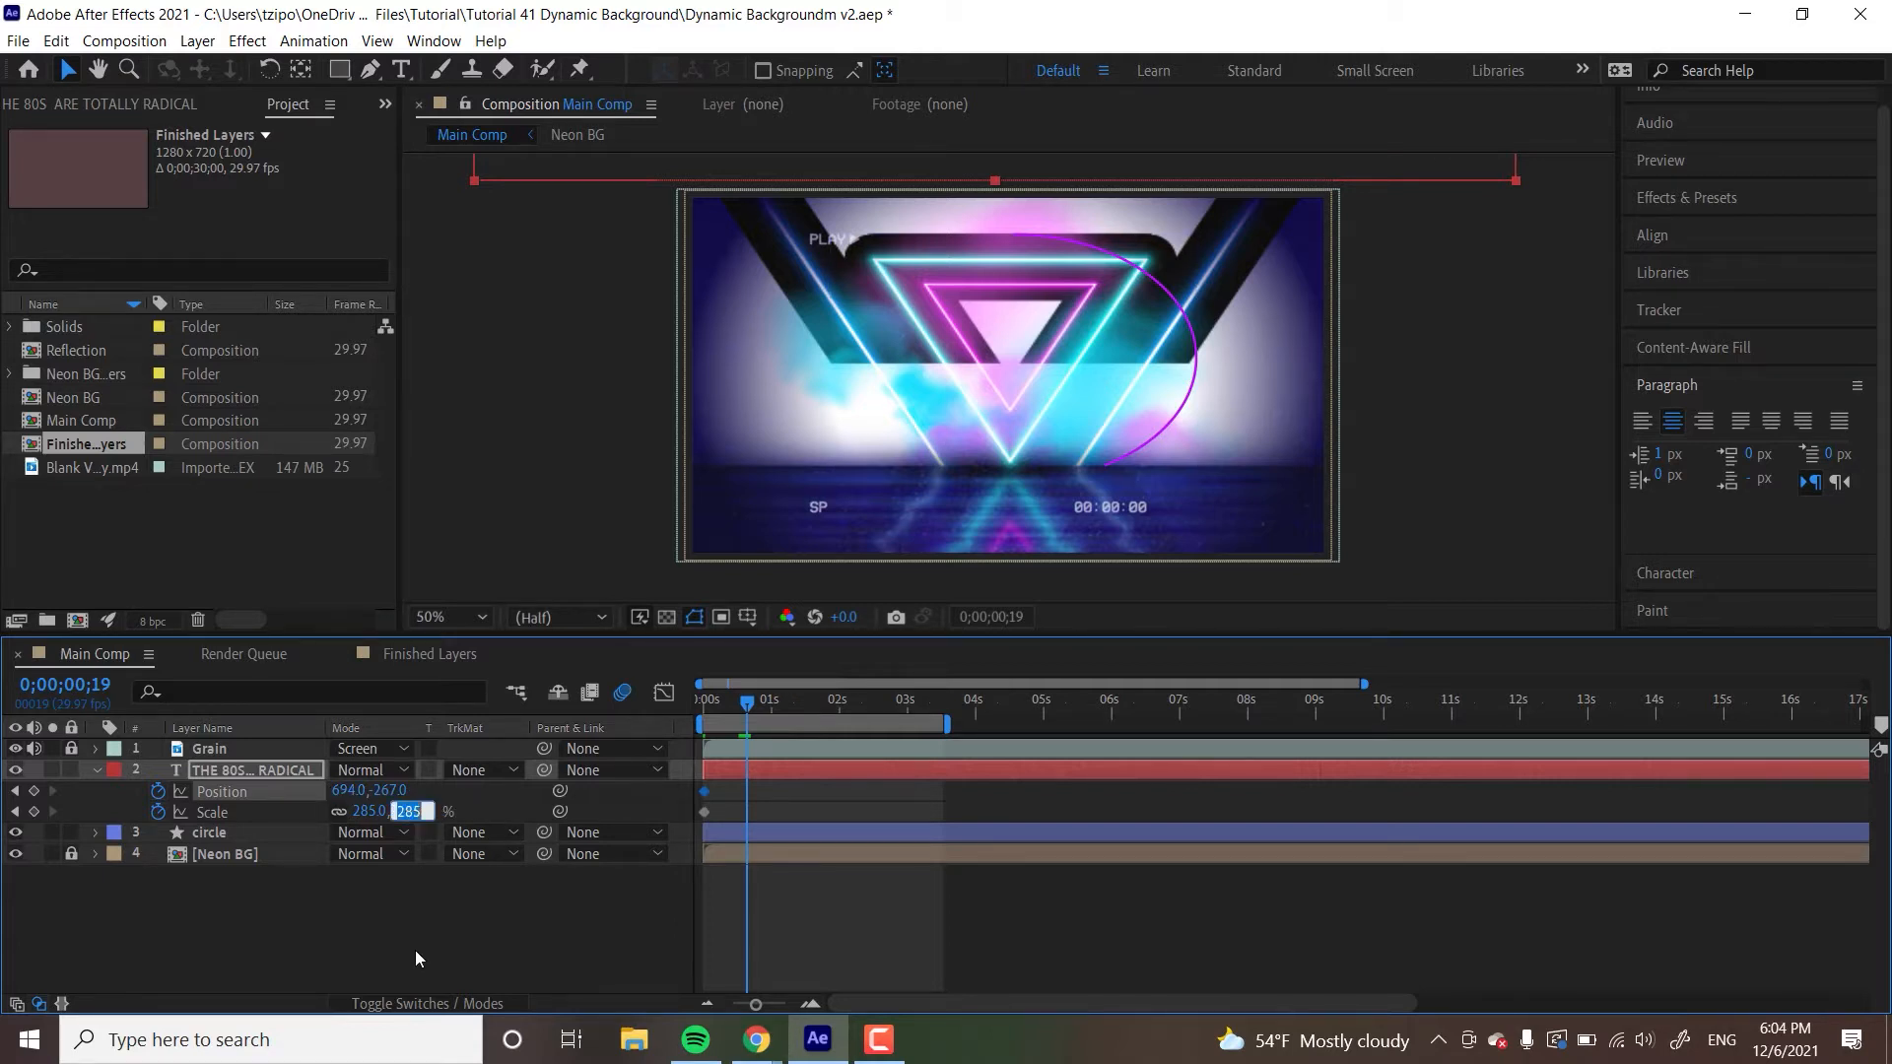
pyautogui.write('90')
pyautogui.press('Return')
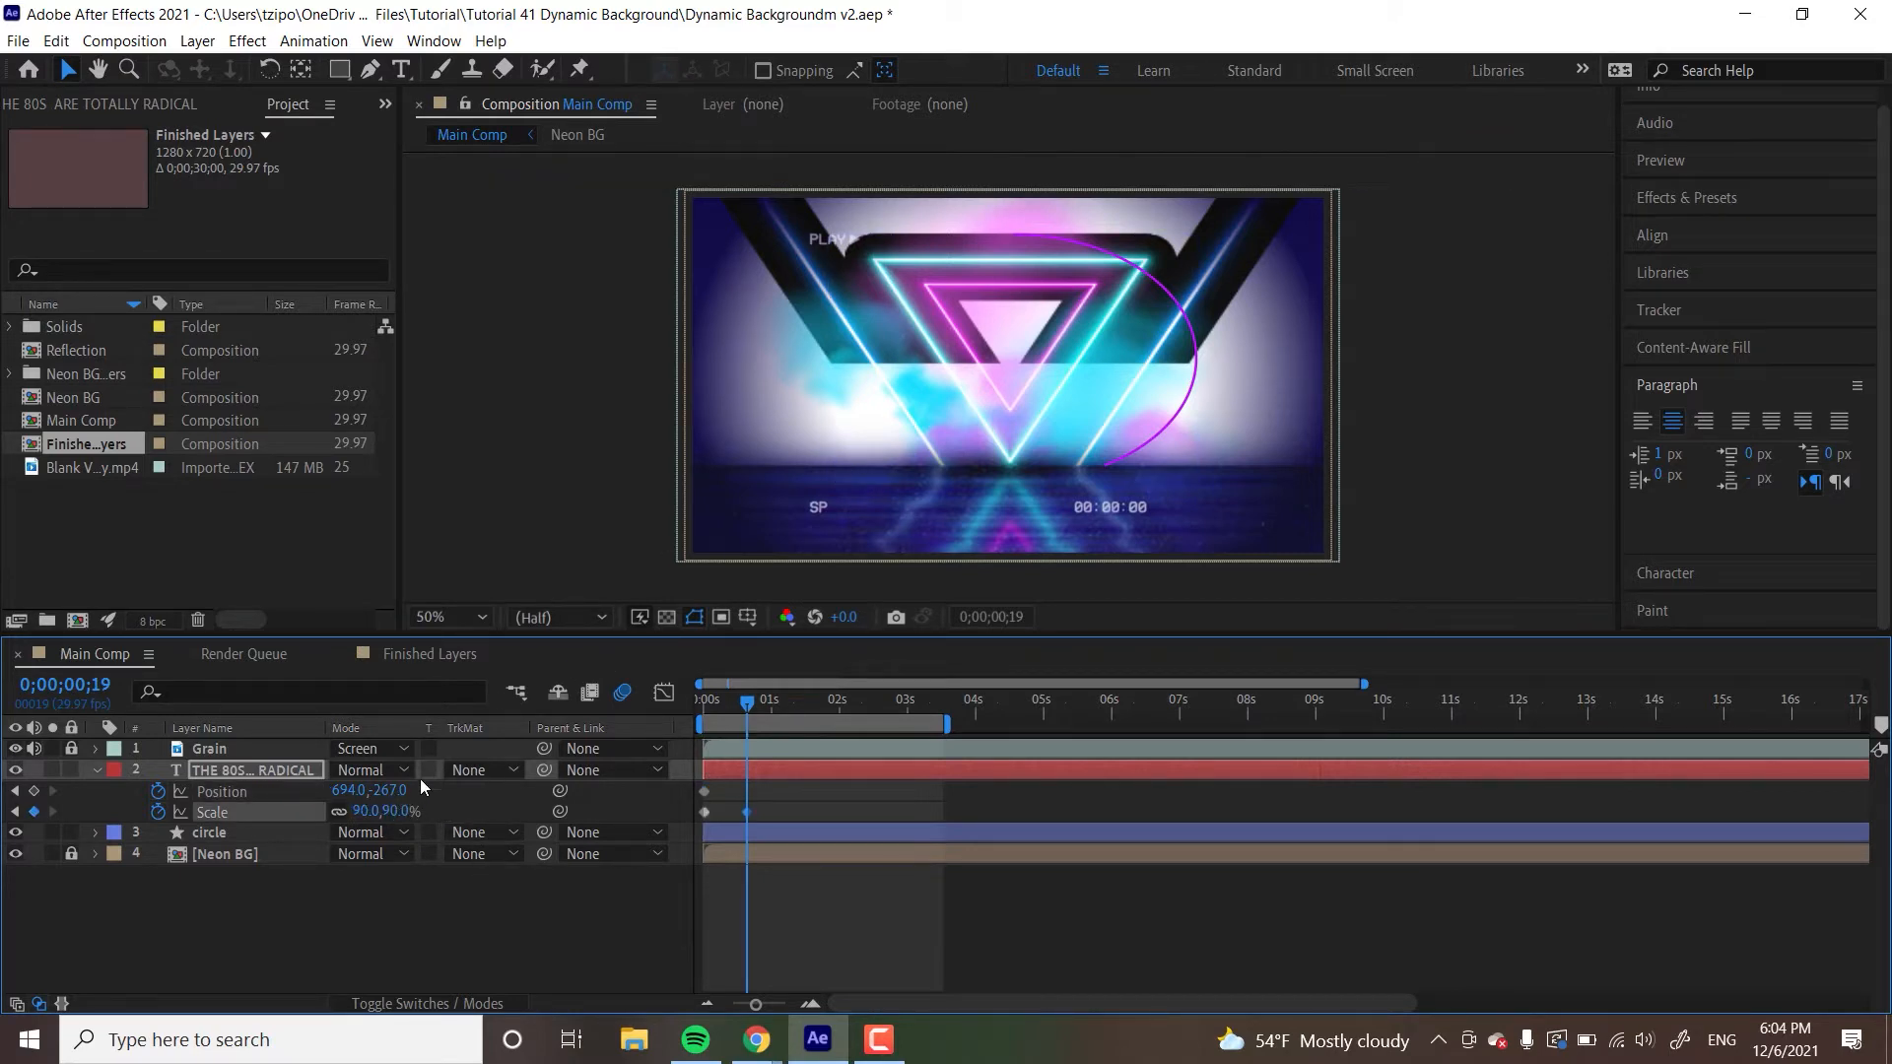
pyautogui.hotkey('alt', 'shift', 'p')
pyautogui.moveTo(529, 794); pyautogui.dragTo(1169, 856)
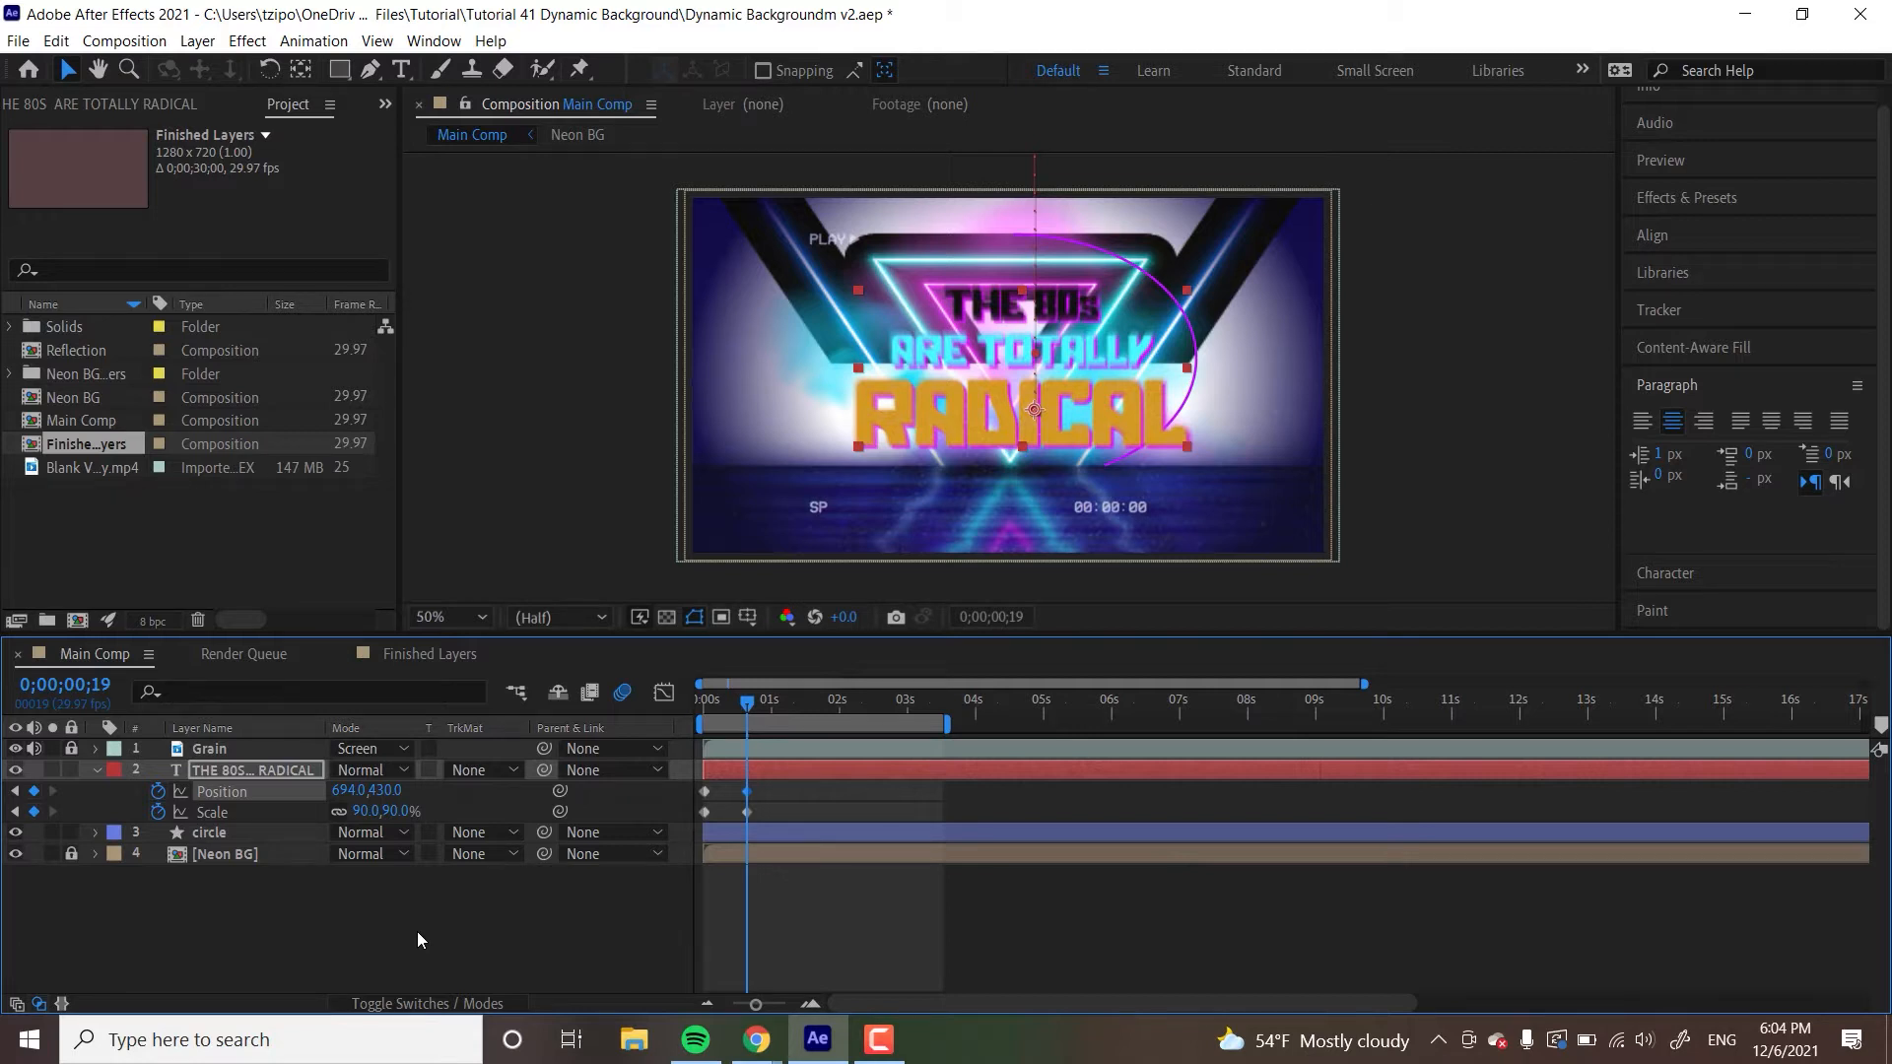
# - Apply Easy Ease to all of the text layer's Position and Scale keyframes and preview the drop-in motion
pyautogui.moveTo(778, 812); pyautogui.dragTo(685, 785)
pyautogui.rightClick(706, 794)
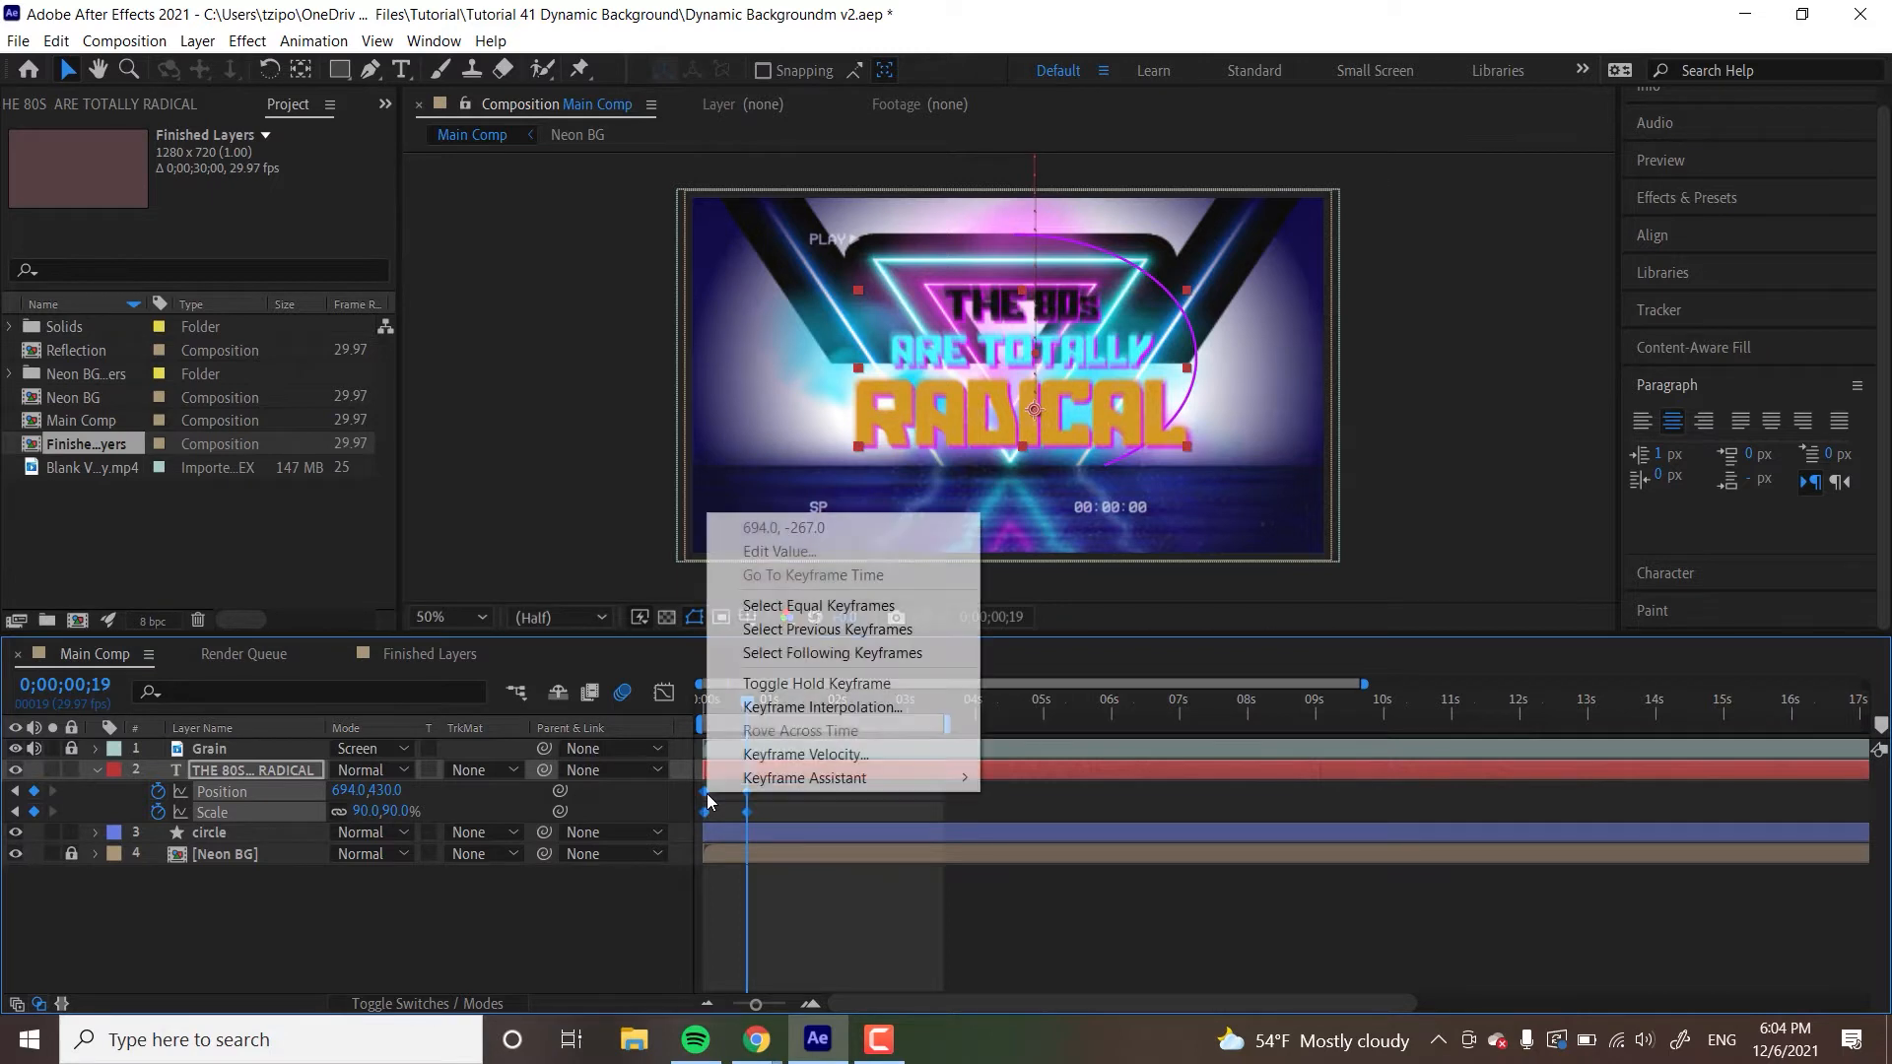
pyautogui.moveTo(747, 783)
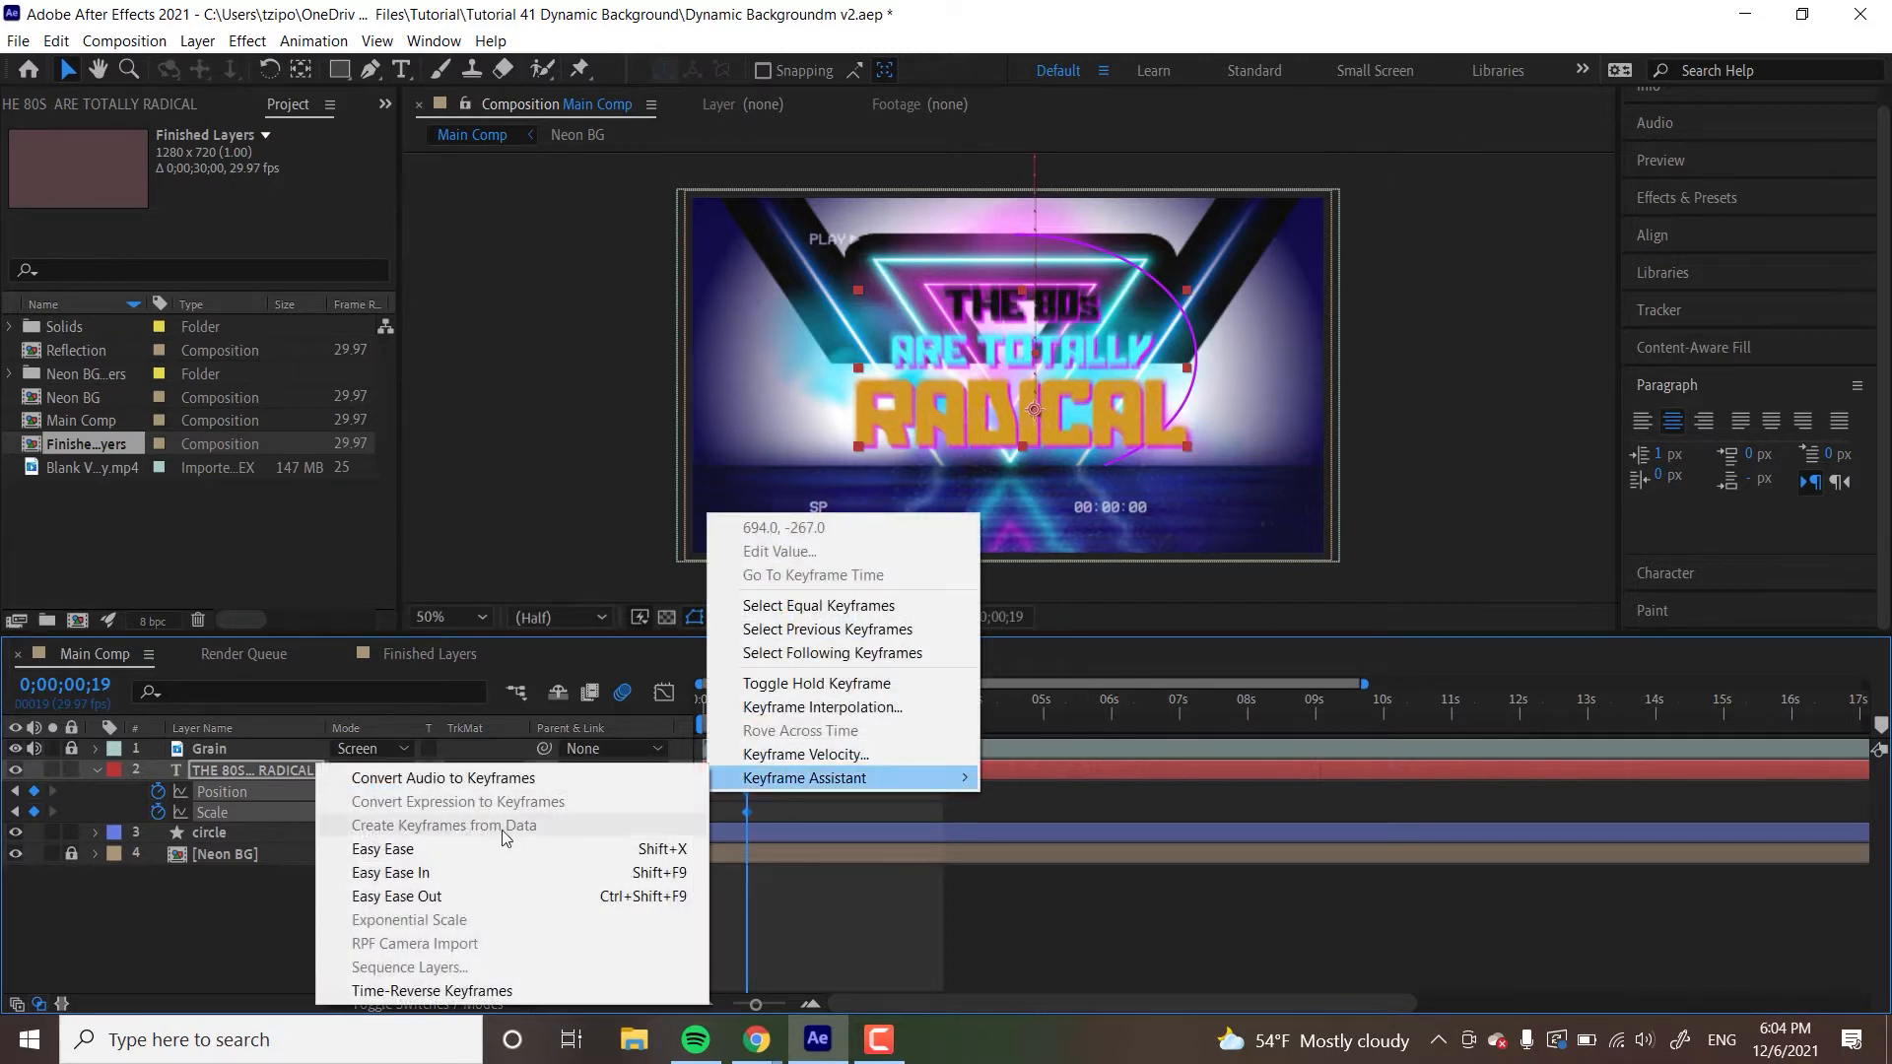
pyautogui.click(464, 850)
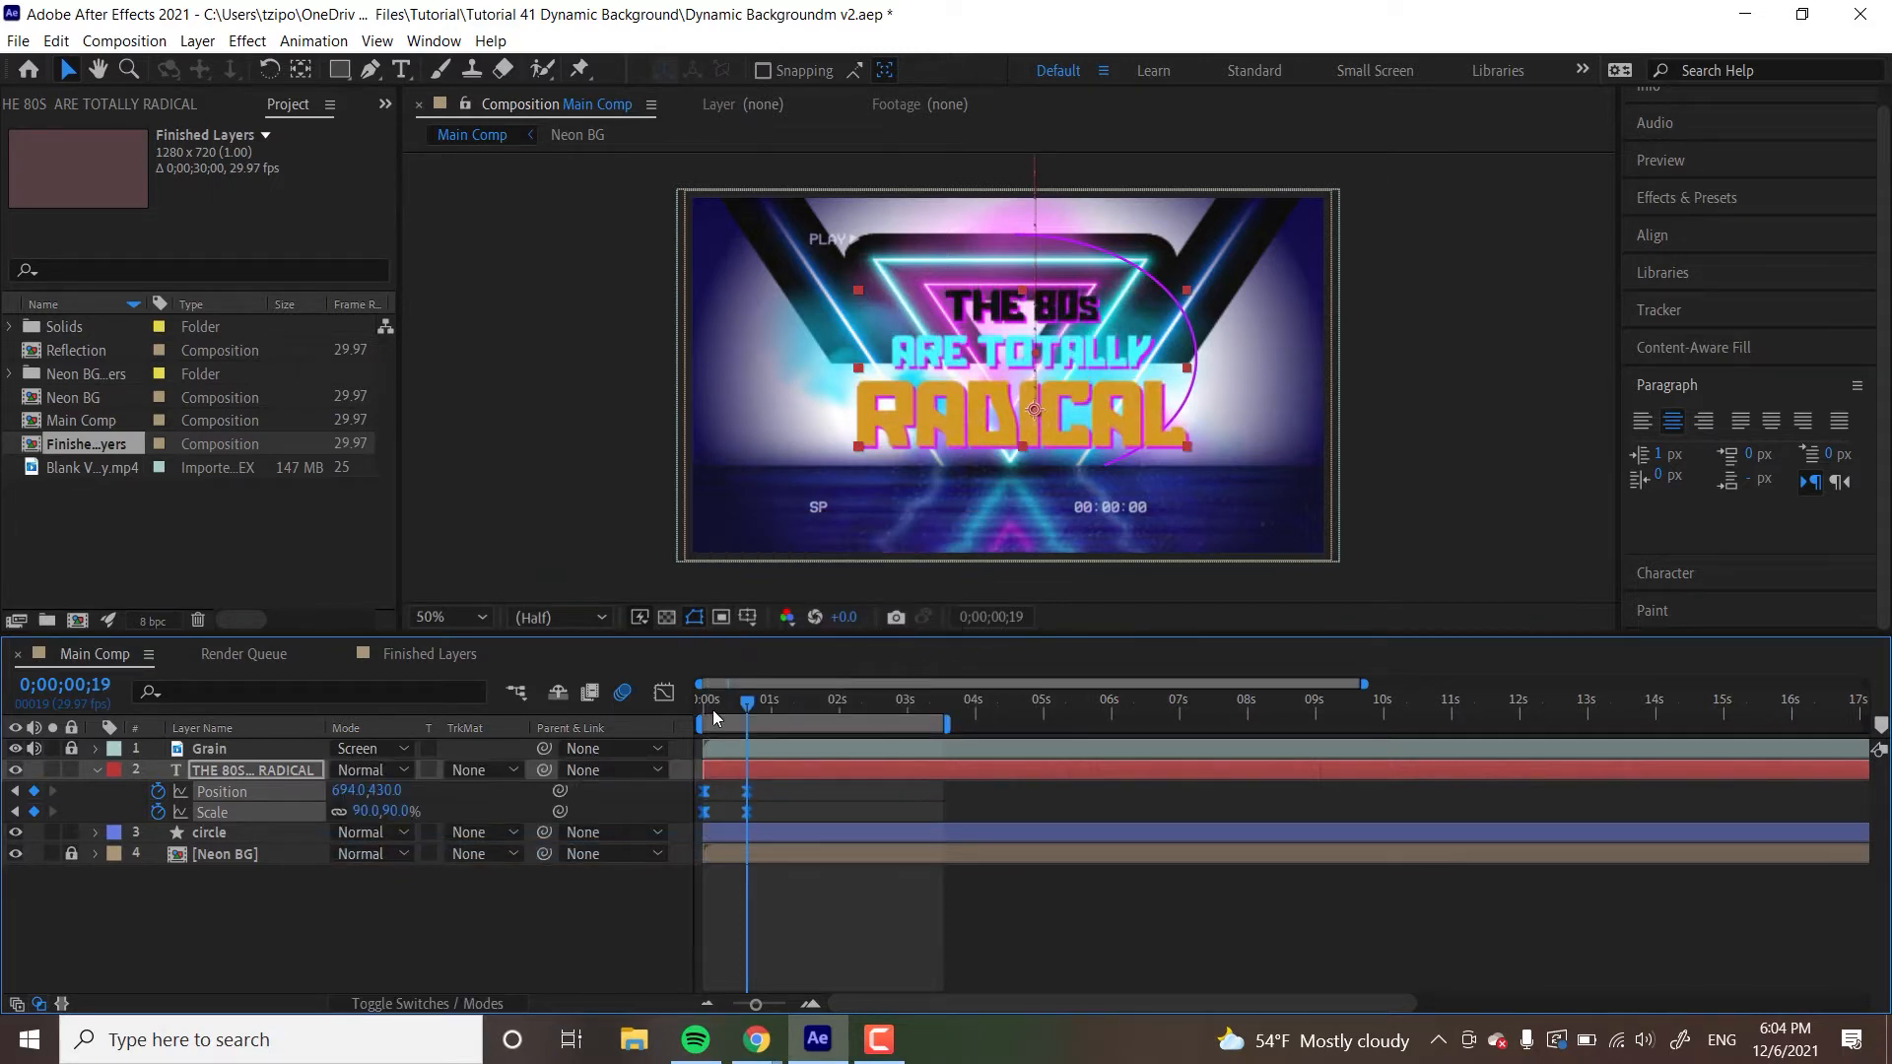
pyautogui.moveTo(717, 708)
pyautogui.mouseDown()
pyautogui.moveTo(701, 708)
pyautogui.moveTo(753, 711)
pyautogui.mouseUp()
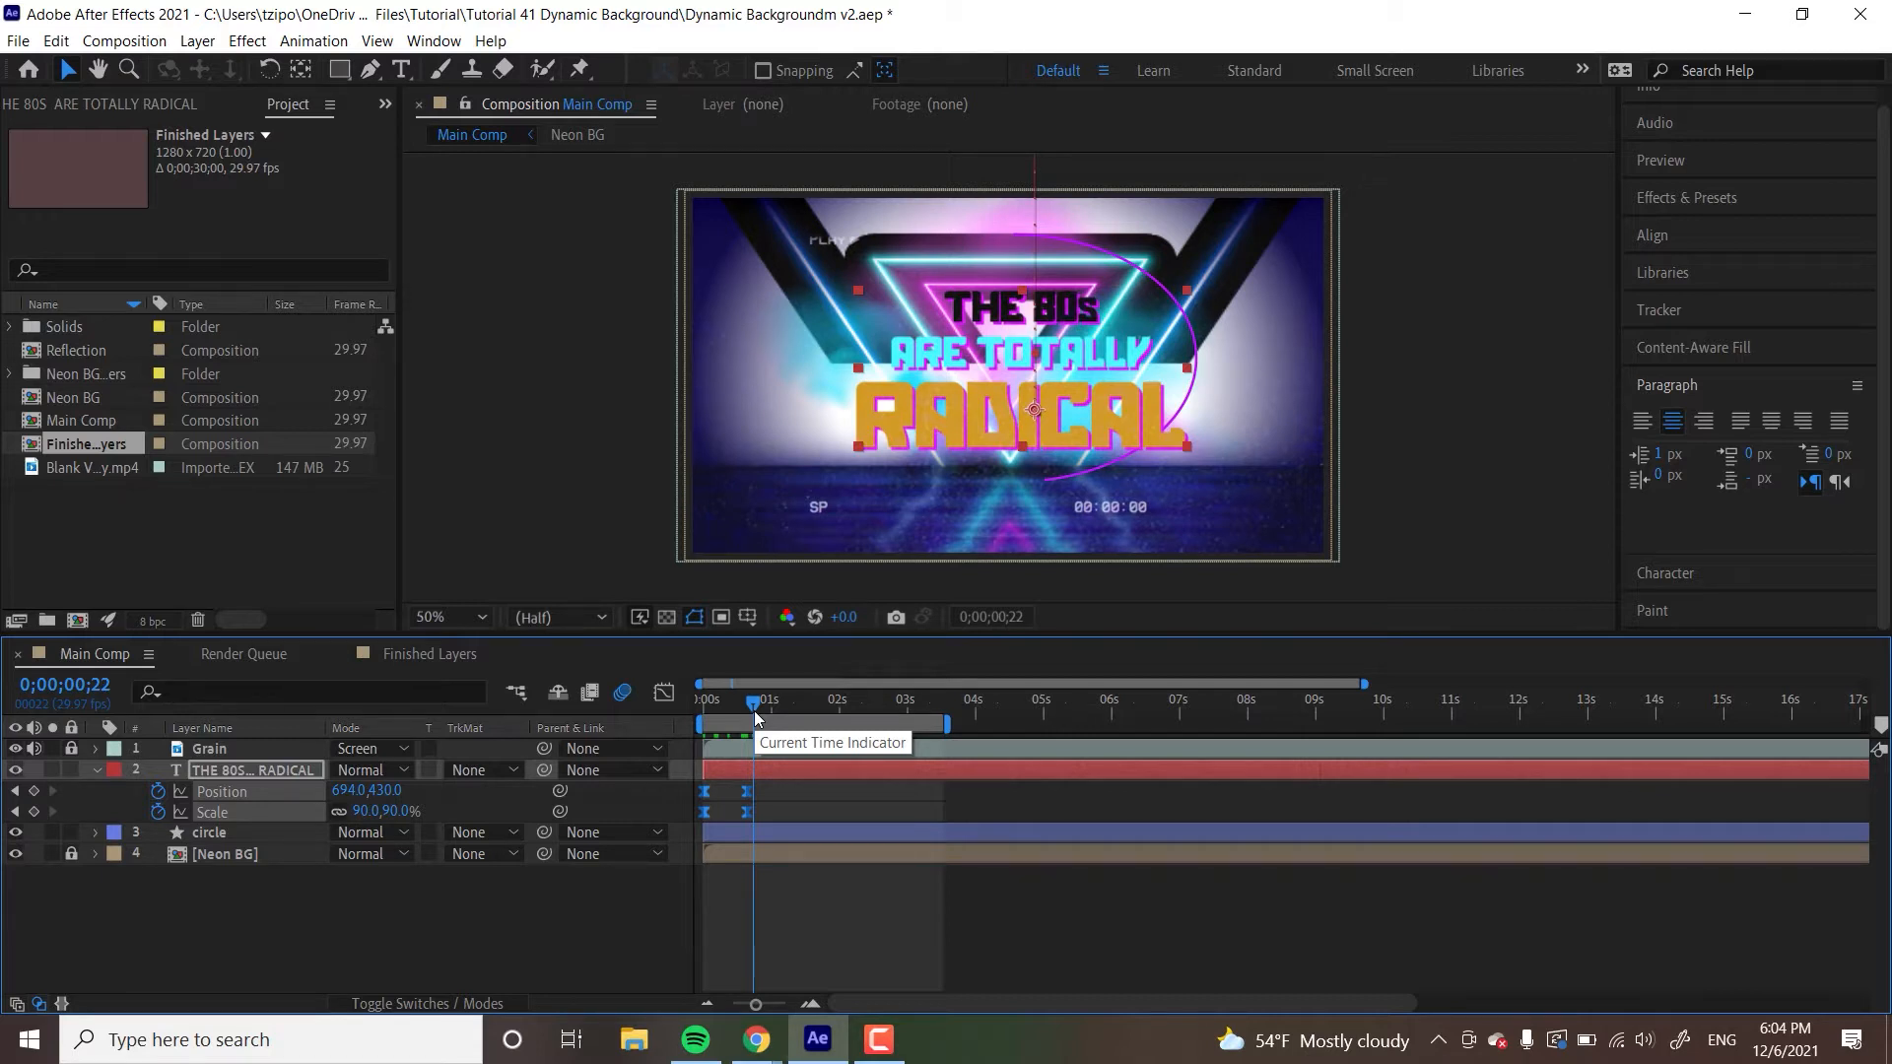
# - Find the Stylize Glow effect and apply it to the text layer
pyautogui.click(1681, 199)
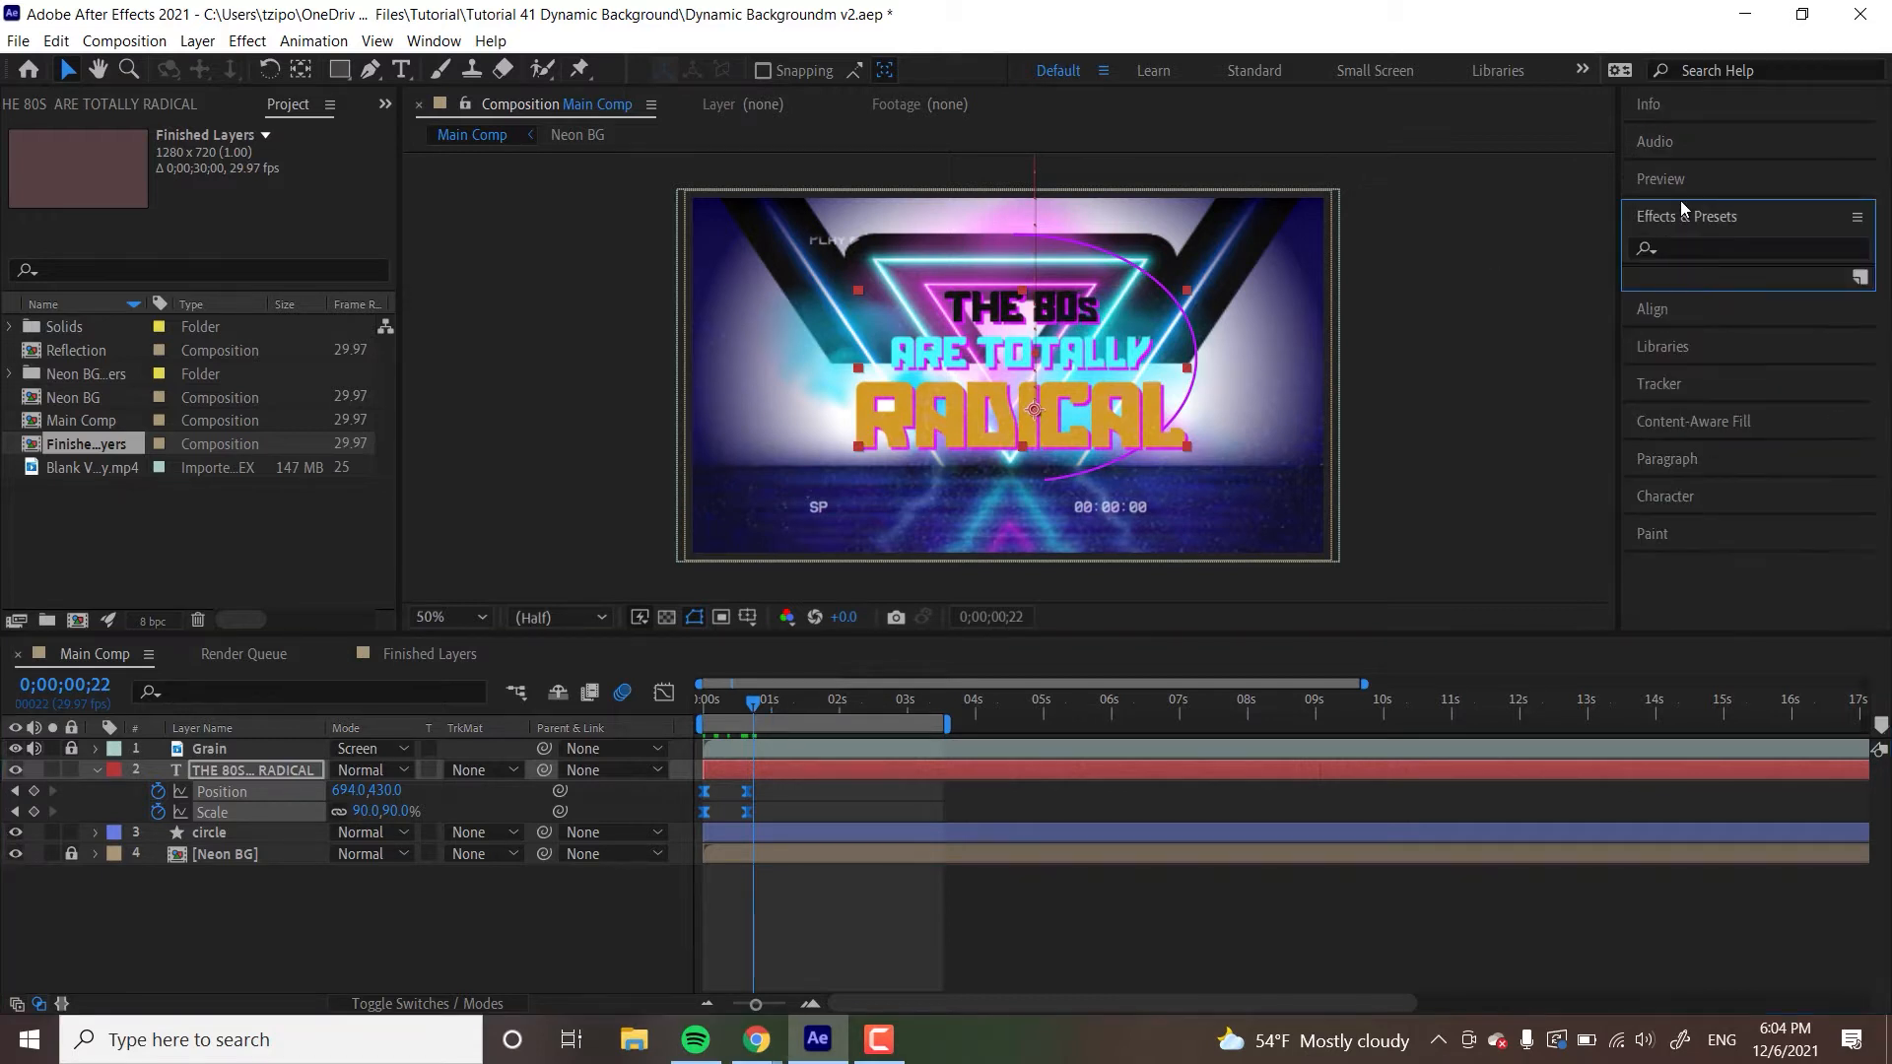
pyautogui.click(1730, 250)
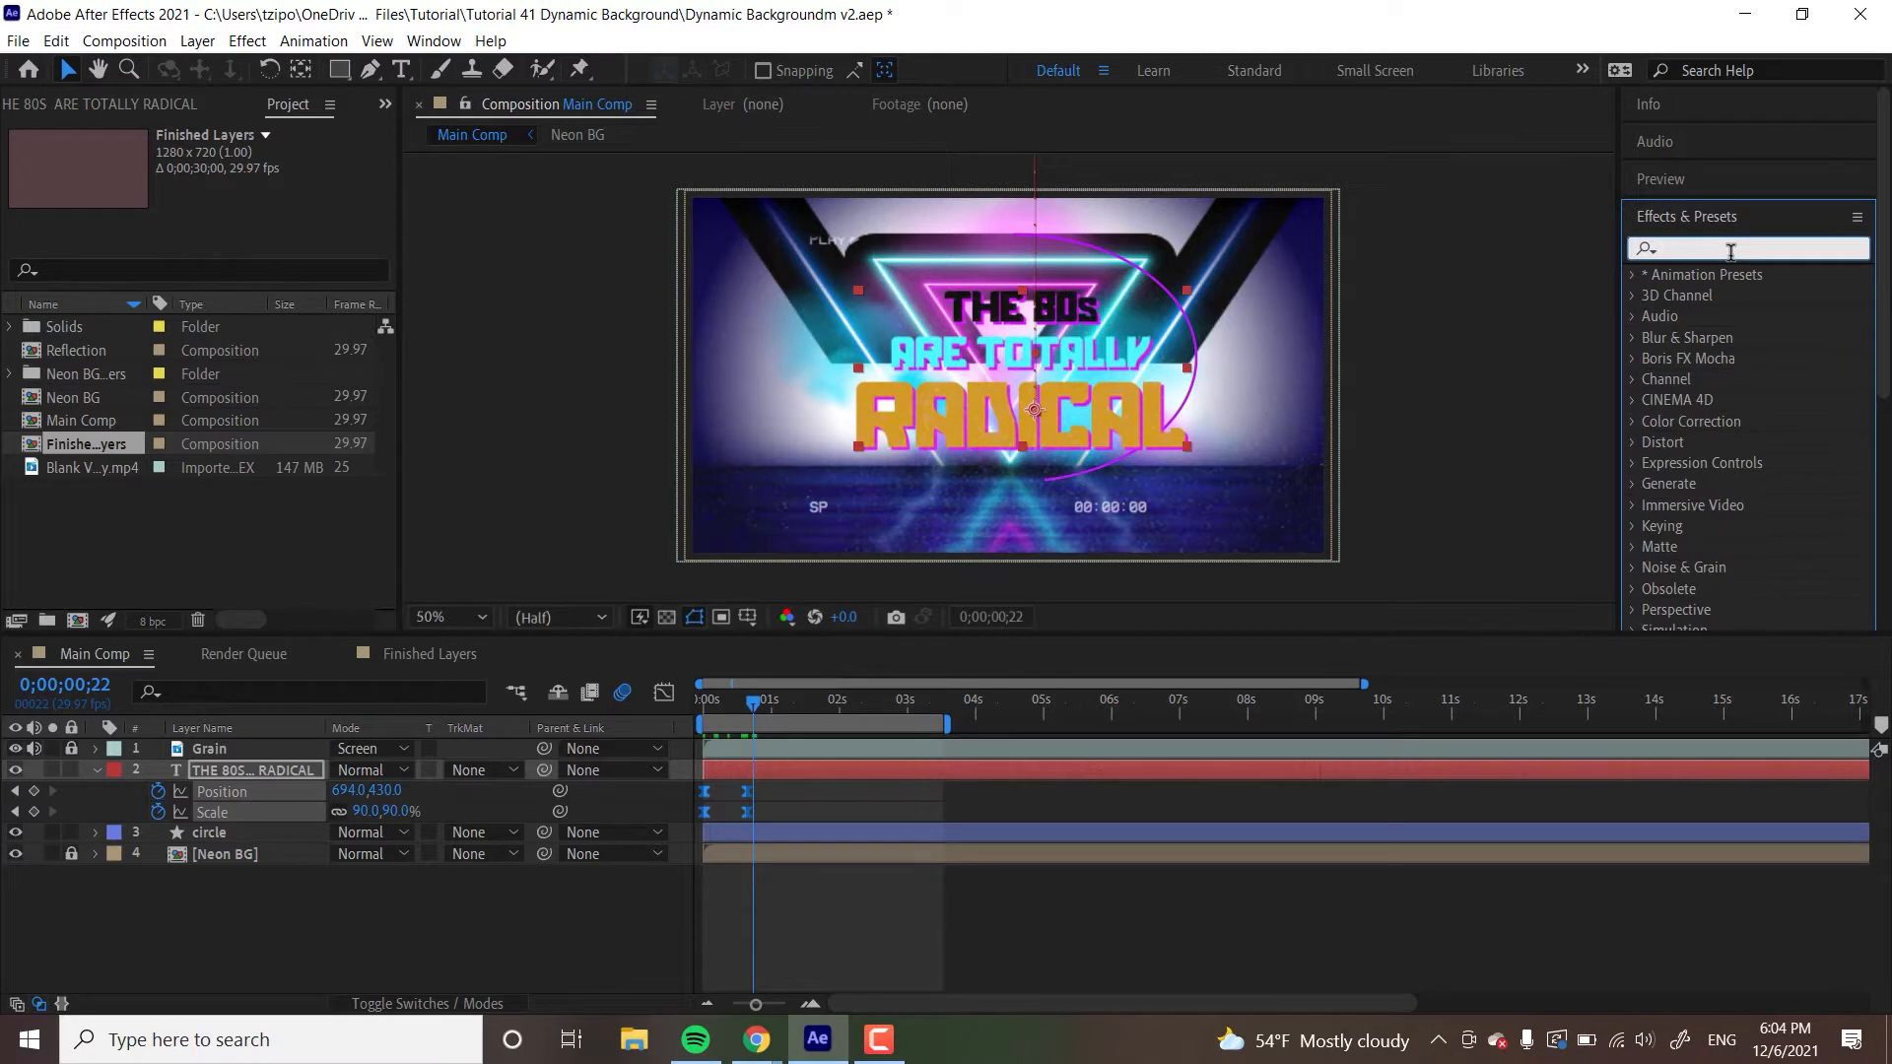
pyautogui.write('glow')
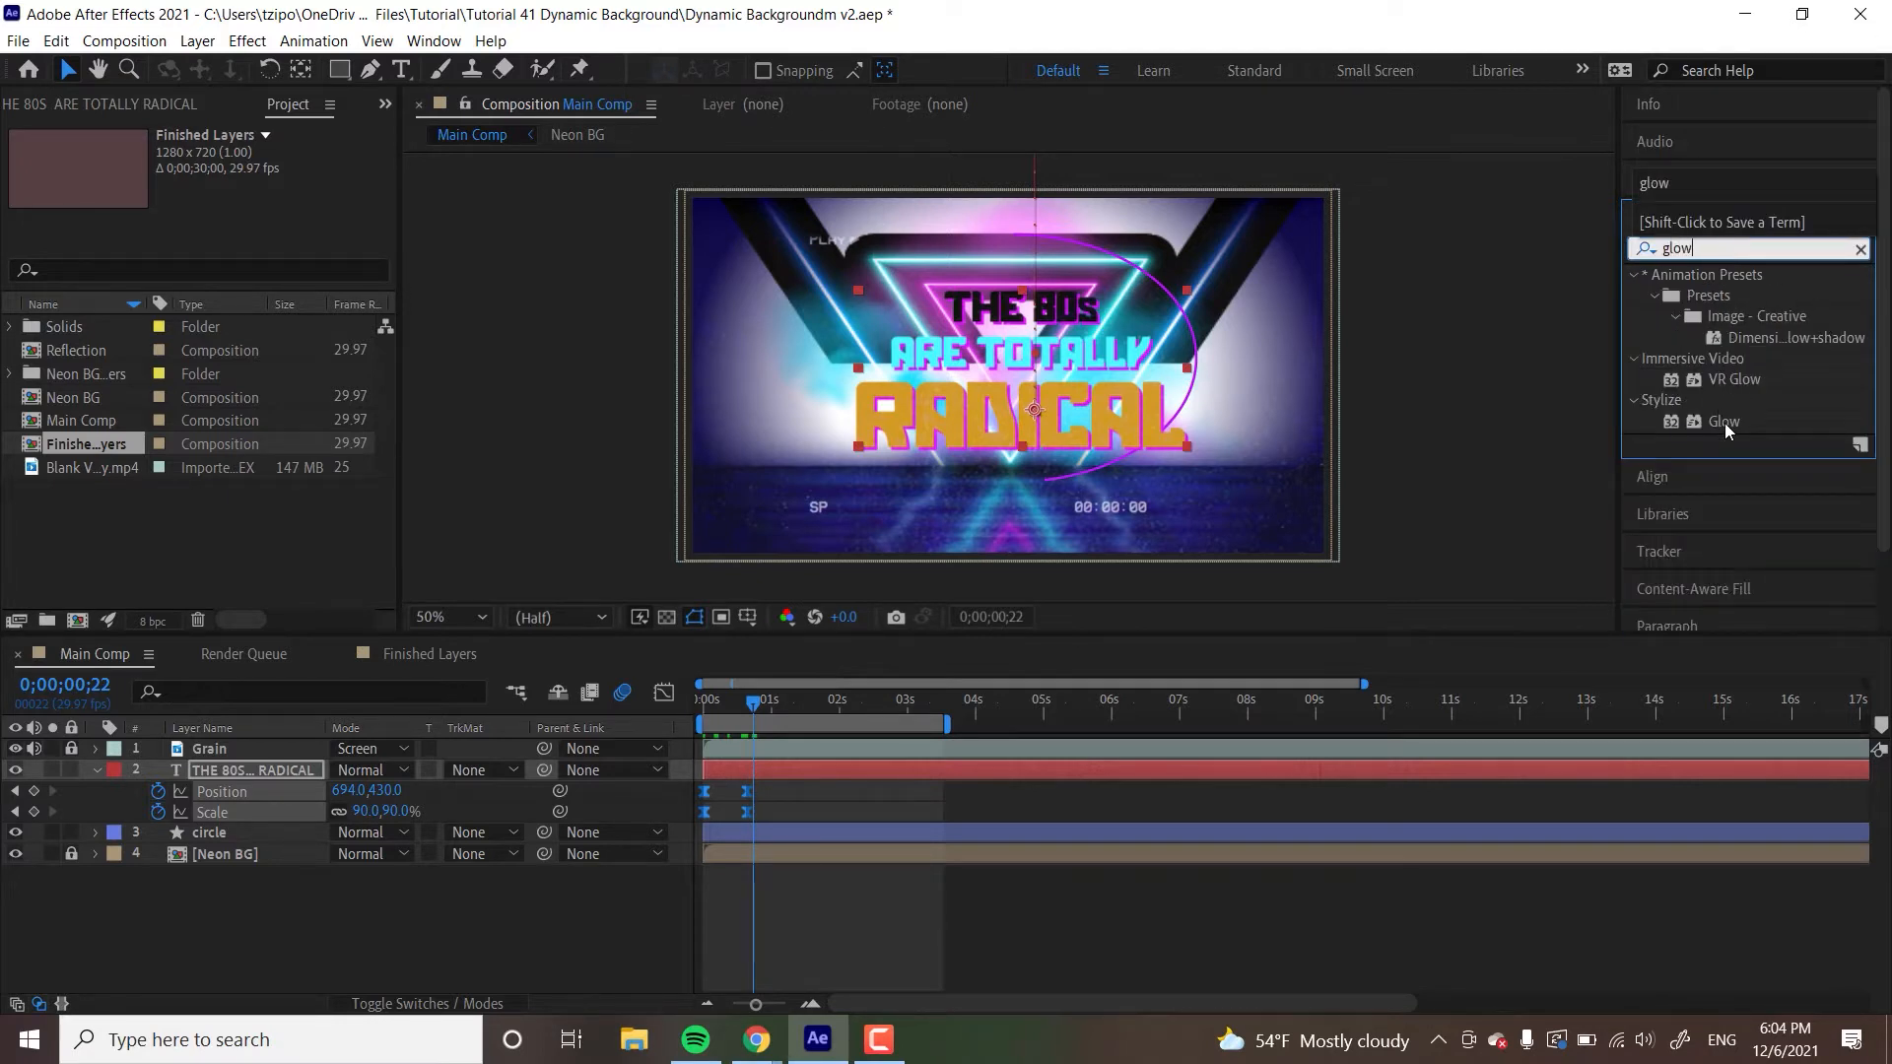
pyautogui.moveTo(1724, 423); pyautogui.dragTo(743, 772)
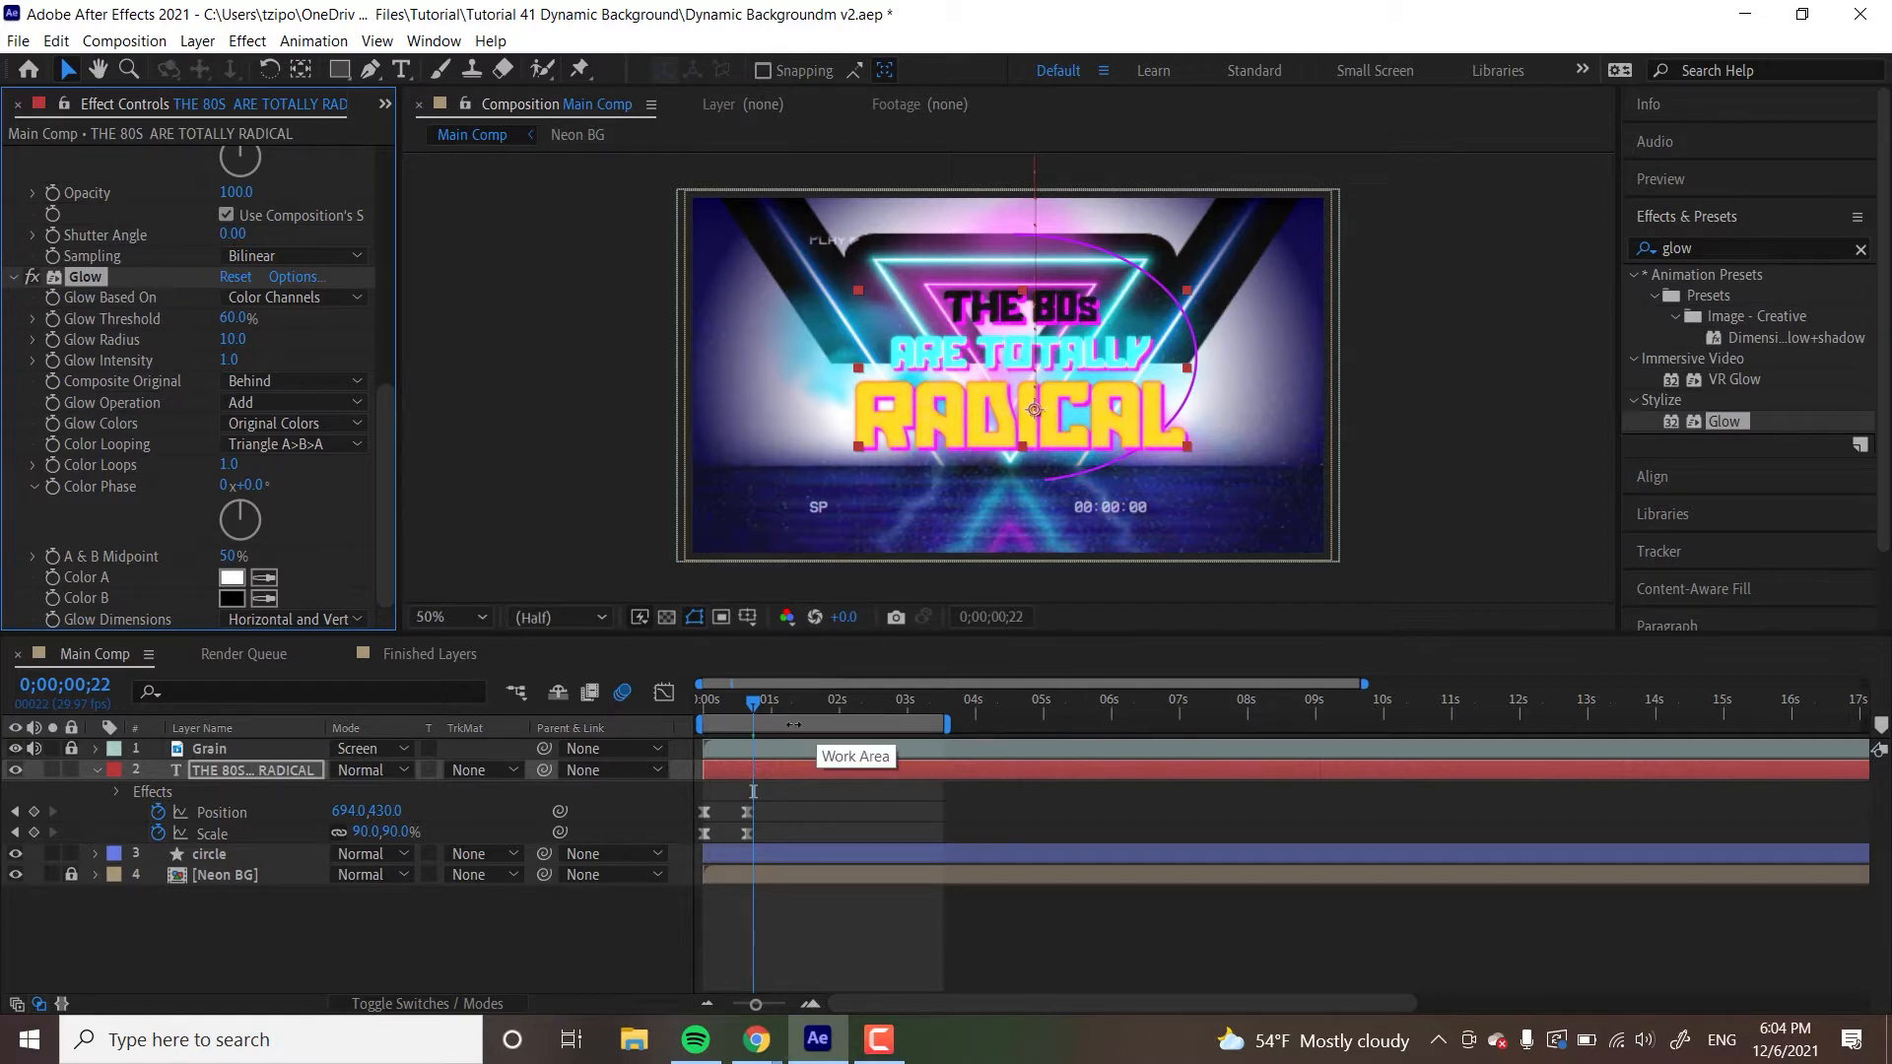
# - At 0;00;01;19, enable keyframing for the text's Glow Radius and Glow Intensity, and set the radius to 50
pyautogui.moveTo(786, 702); pyautogui.dragTo(816, 702)
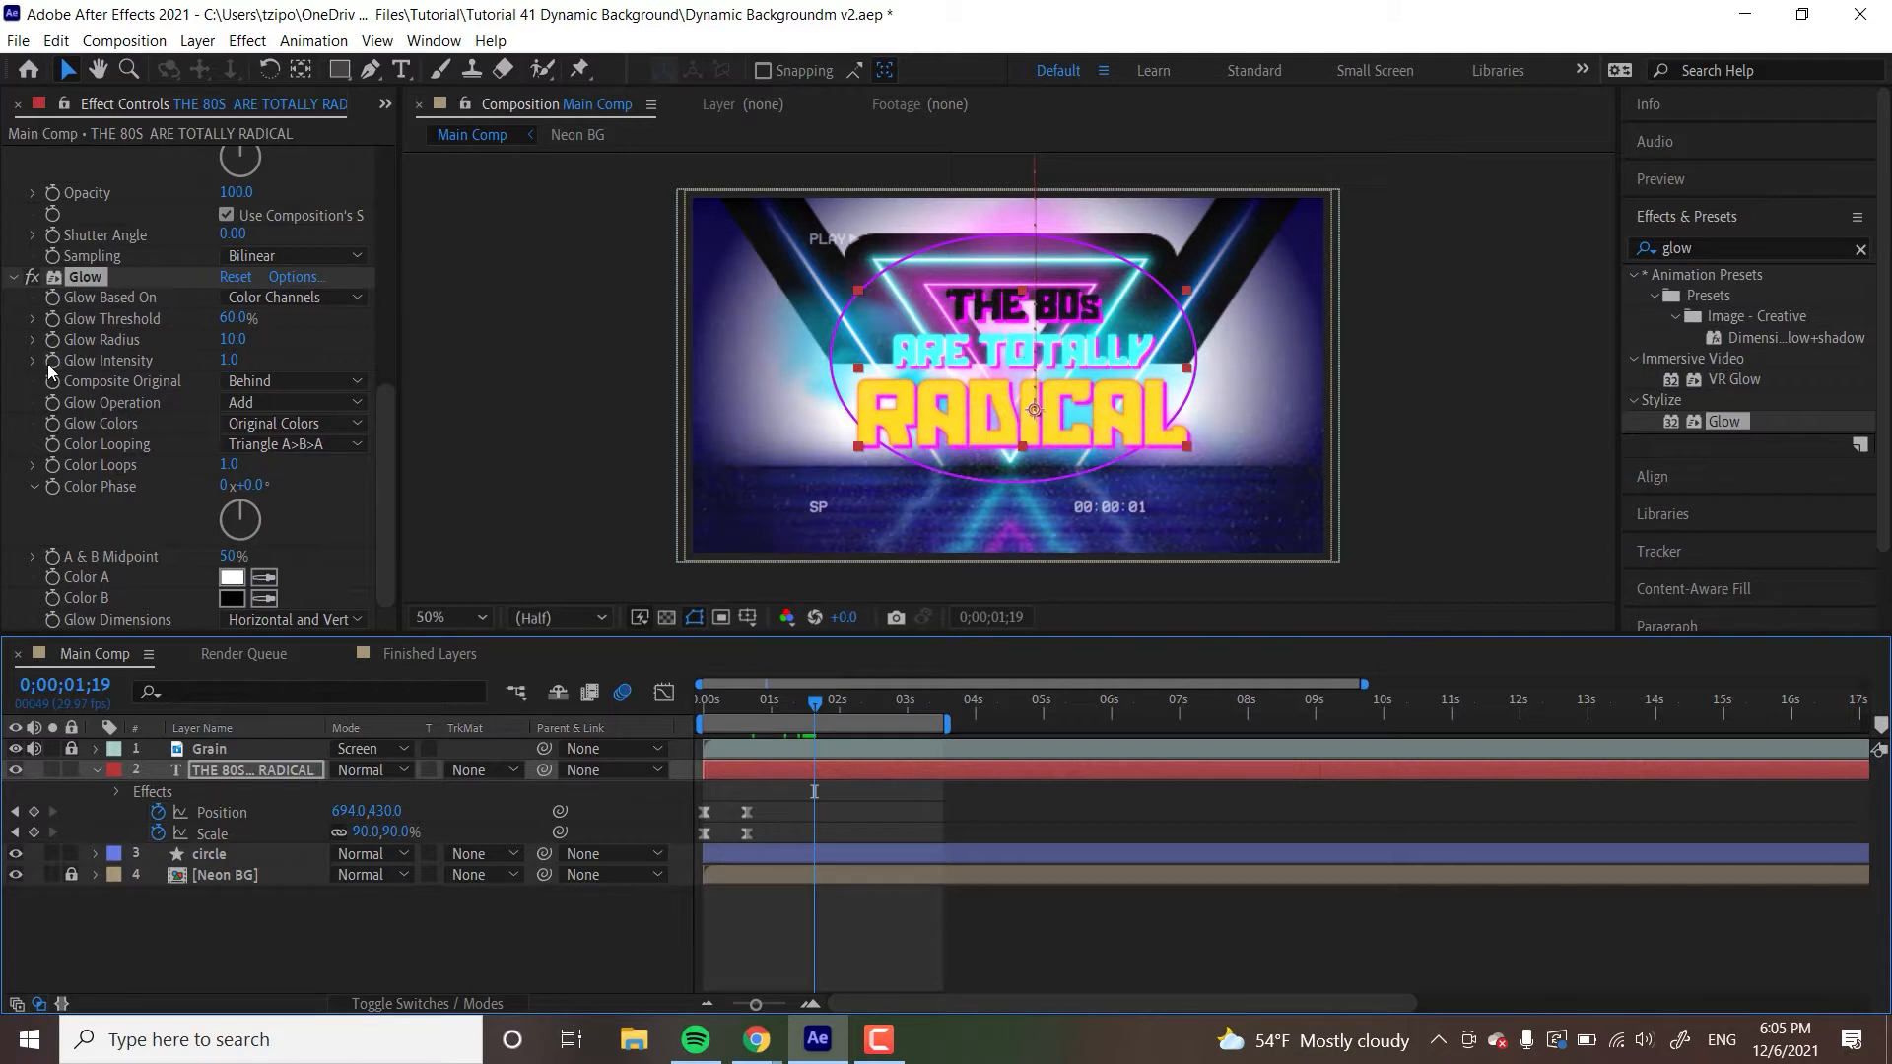
pyautogui.click(54, 339)
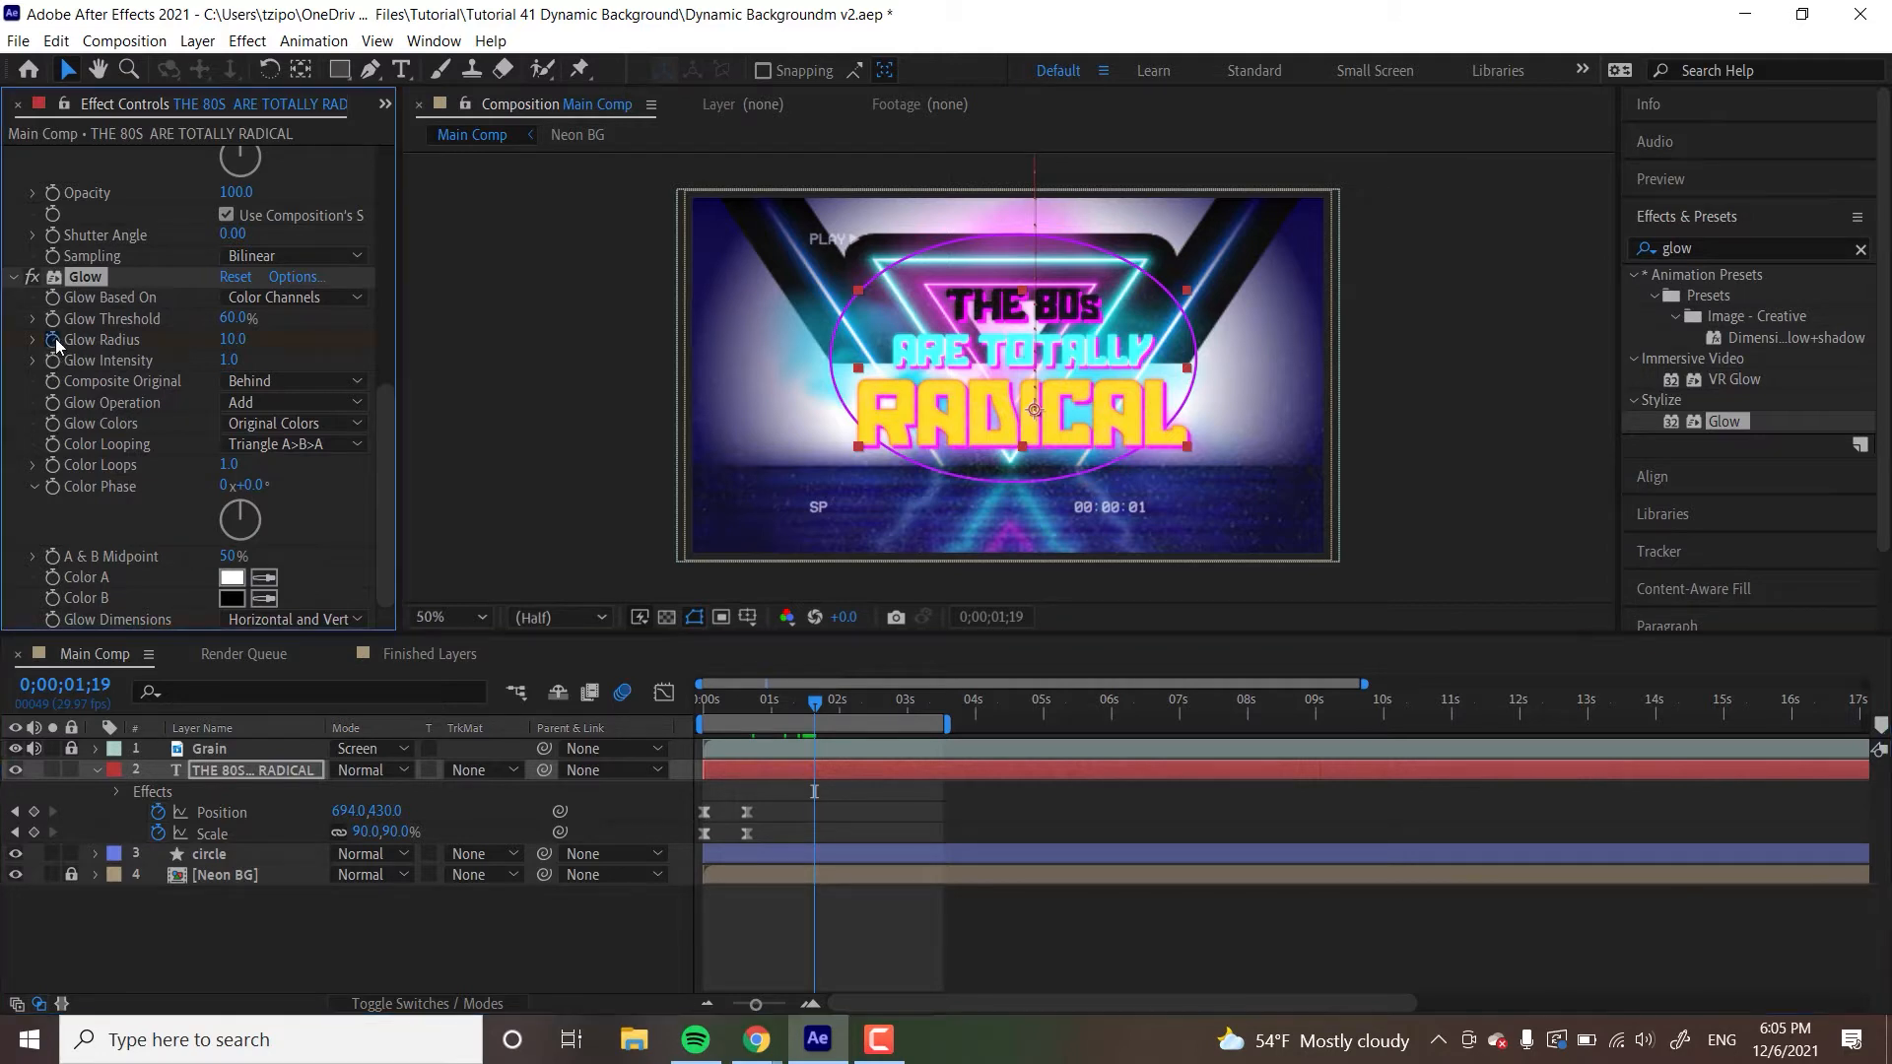
pyautogui.moveTo(230, 339); pyautogui.dragTo(263, 354)
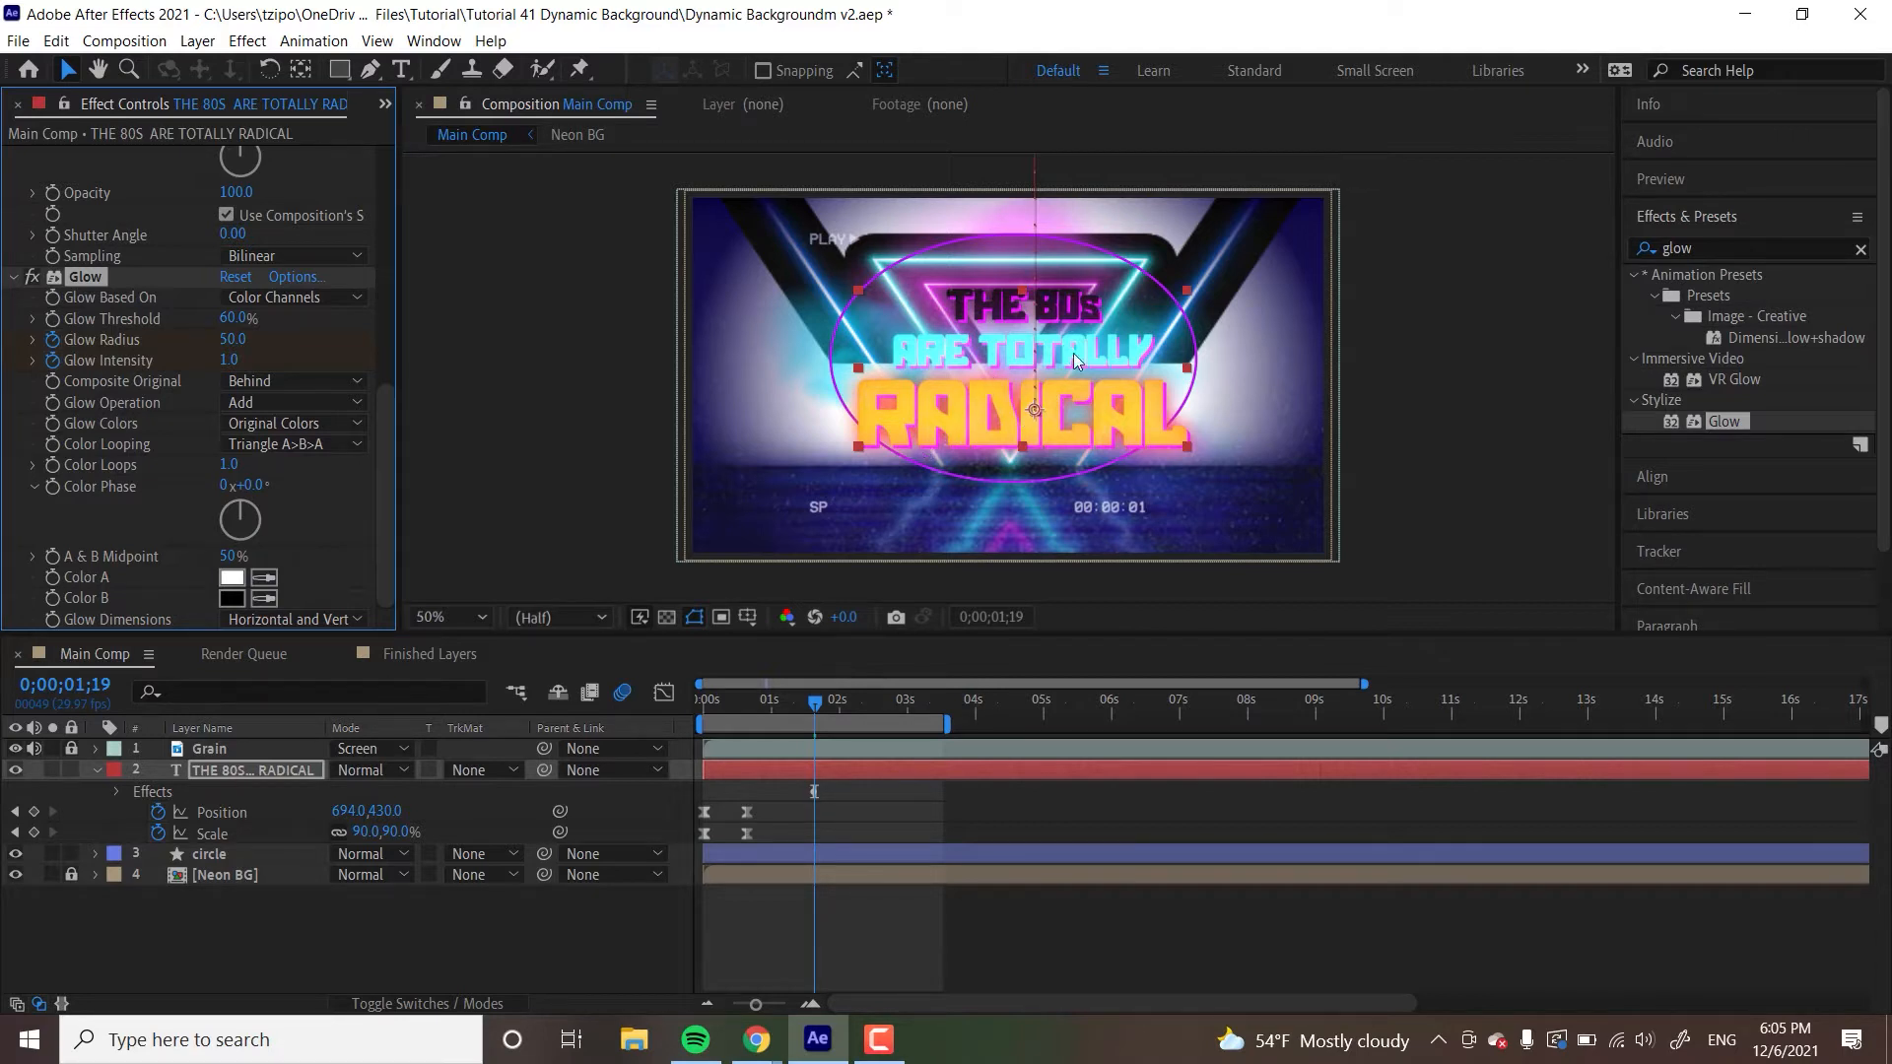
# - Set the text's Glow Intensity to 2.5 at 0;00;01;19
pyautogui.moveTo(239, 359); pyautogui.dragTo(387, 357)
pyautogui.click(229, 360)
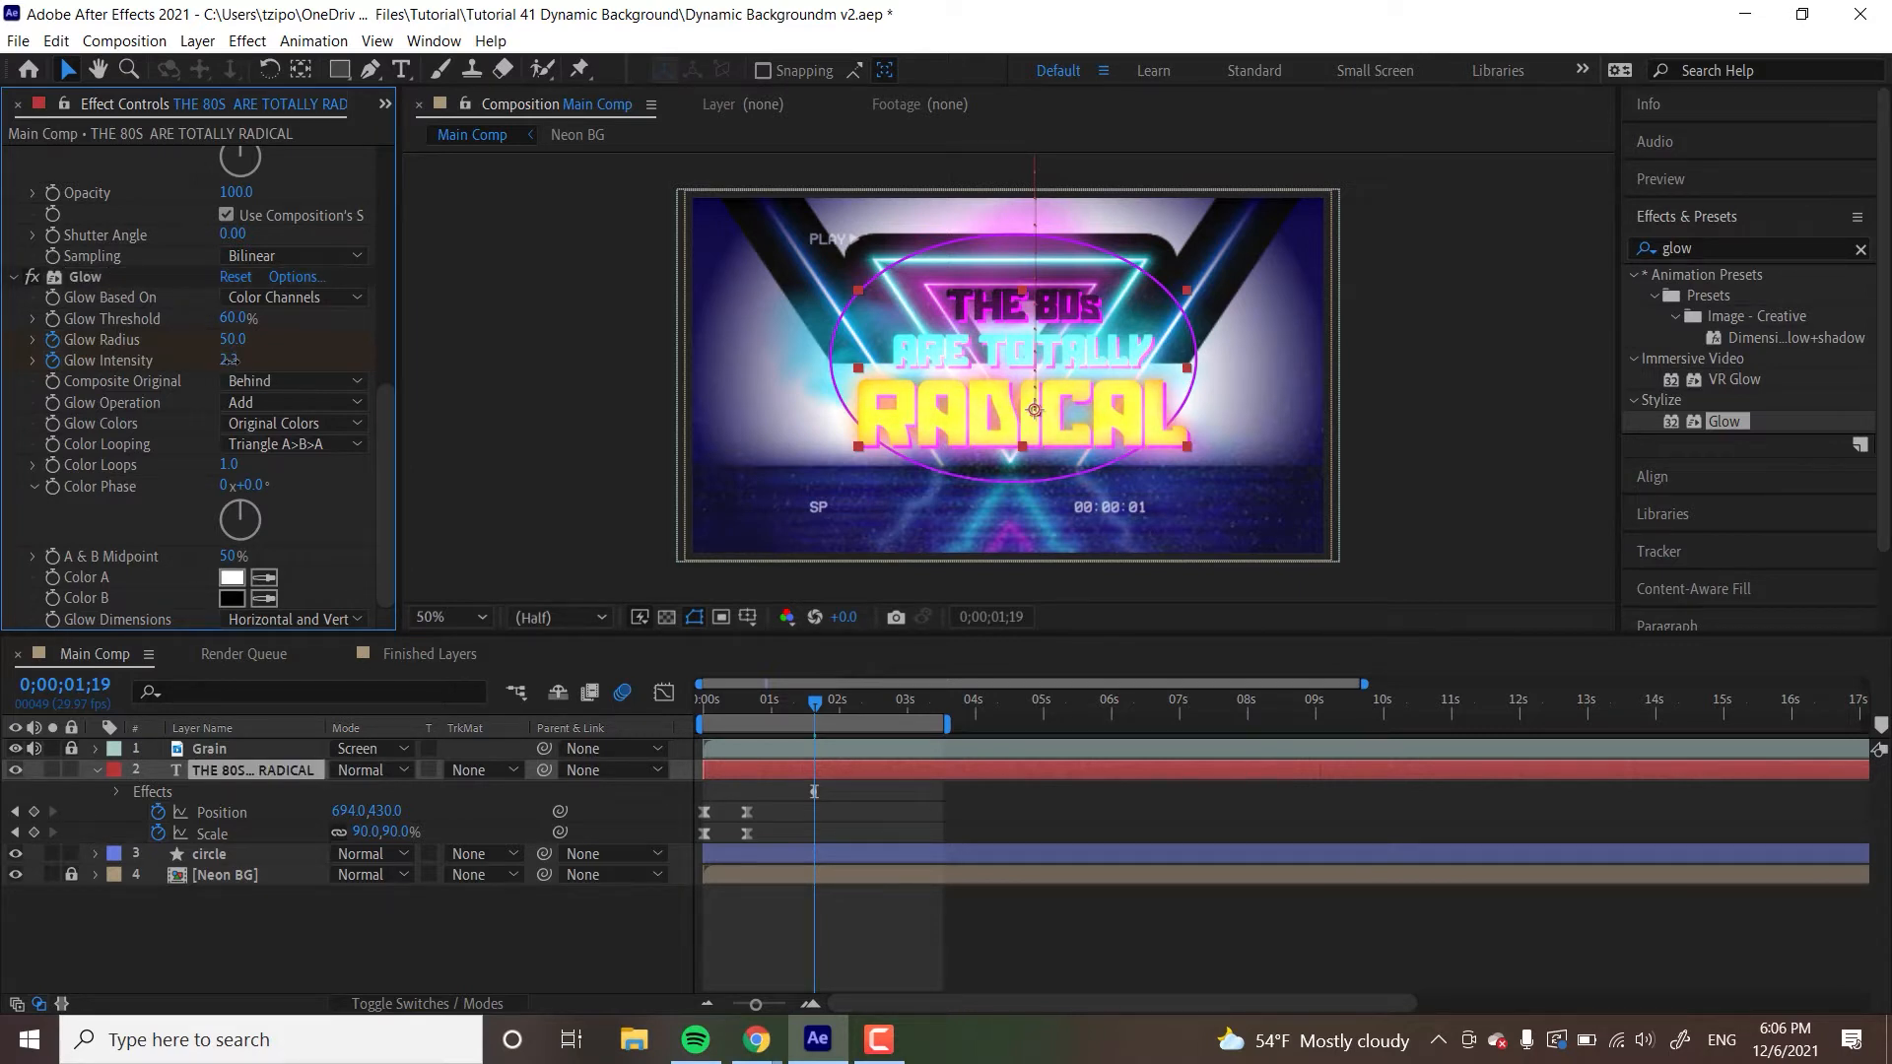
pyautogui.write('3.0')
pyautogui.press('Return')
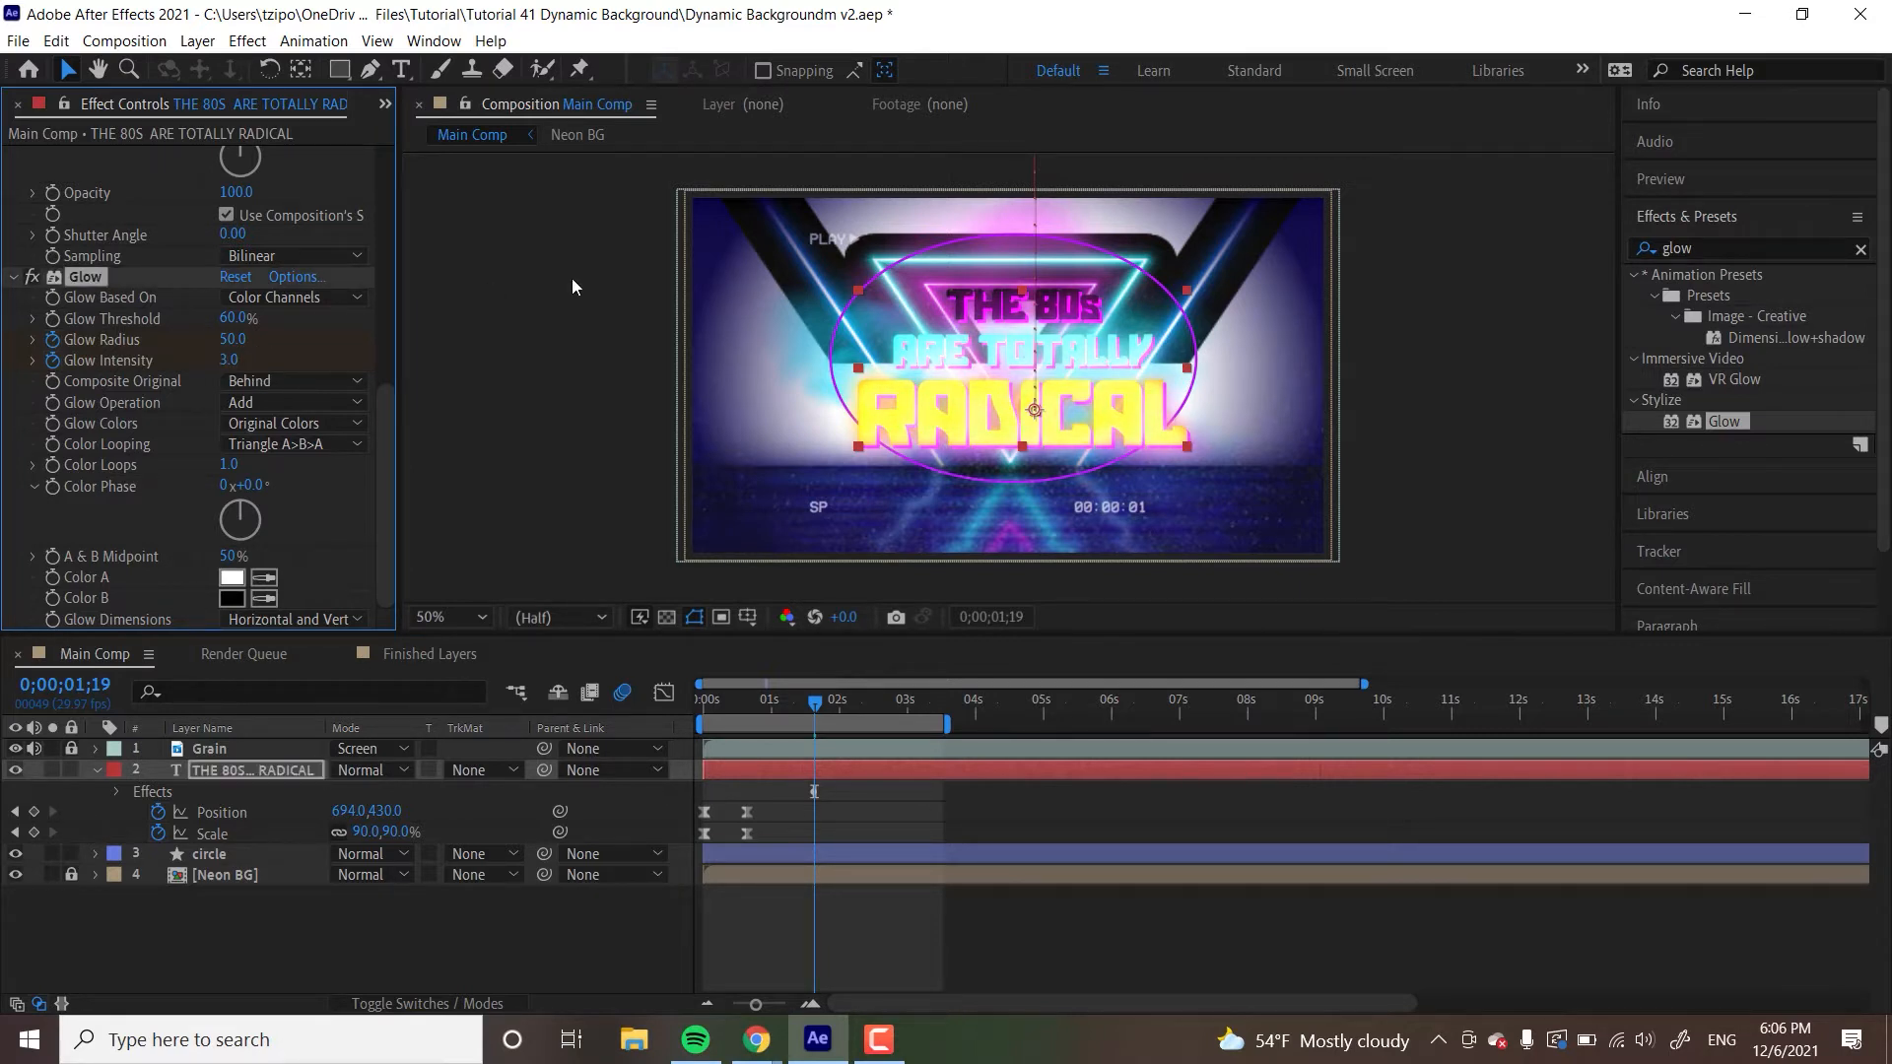
pyautogui.click(233, 360)
pyautogui.write('2.5')
pyautogui.press('Return')
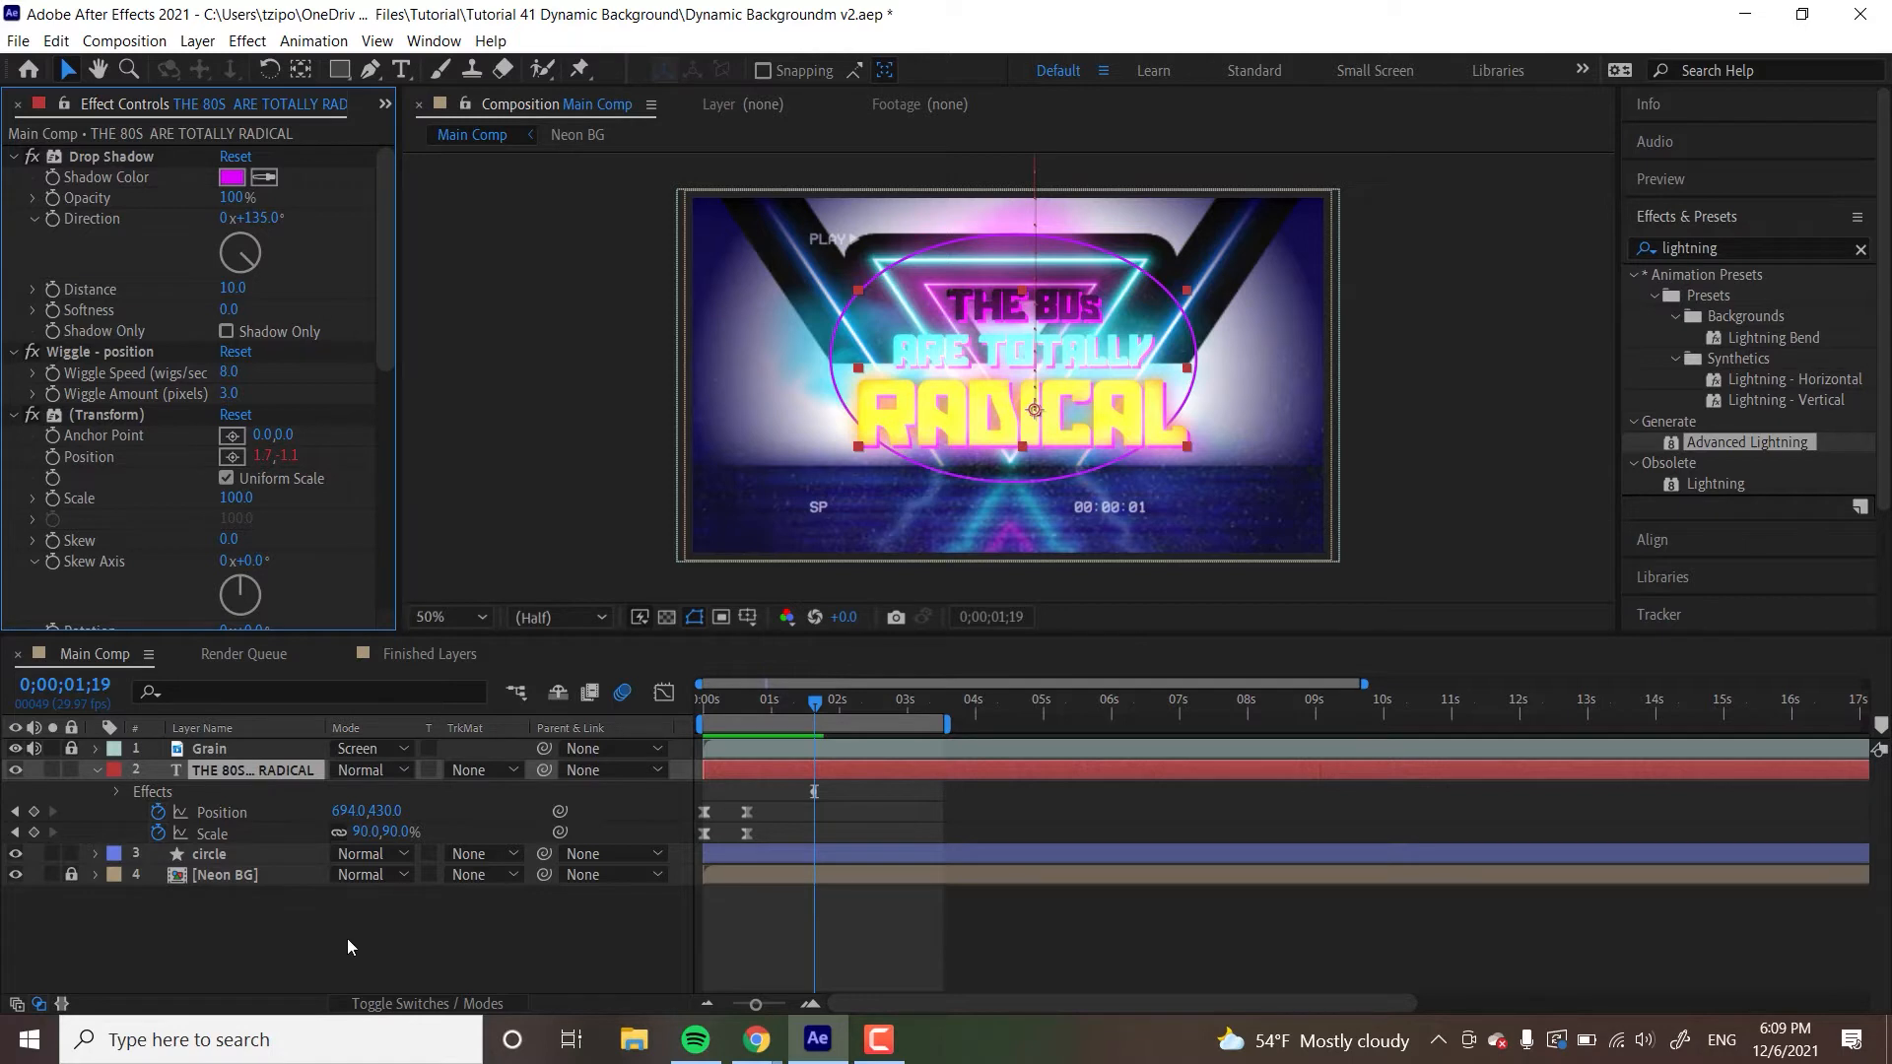
# - Duplicate the text layer and rename the copy "Lightning"
pyautogui.click(239, 763)
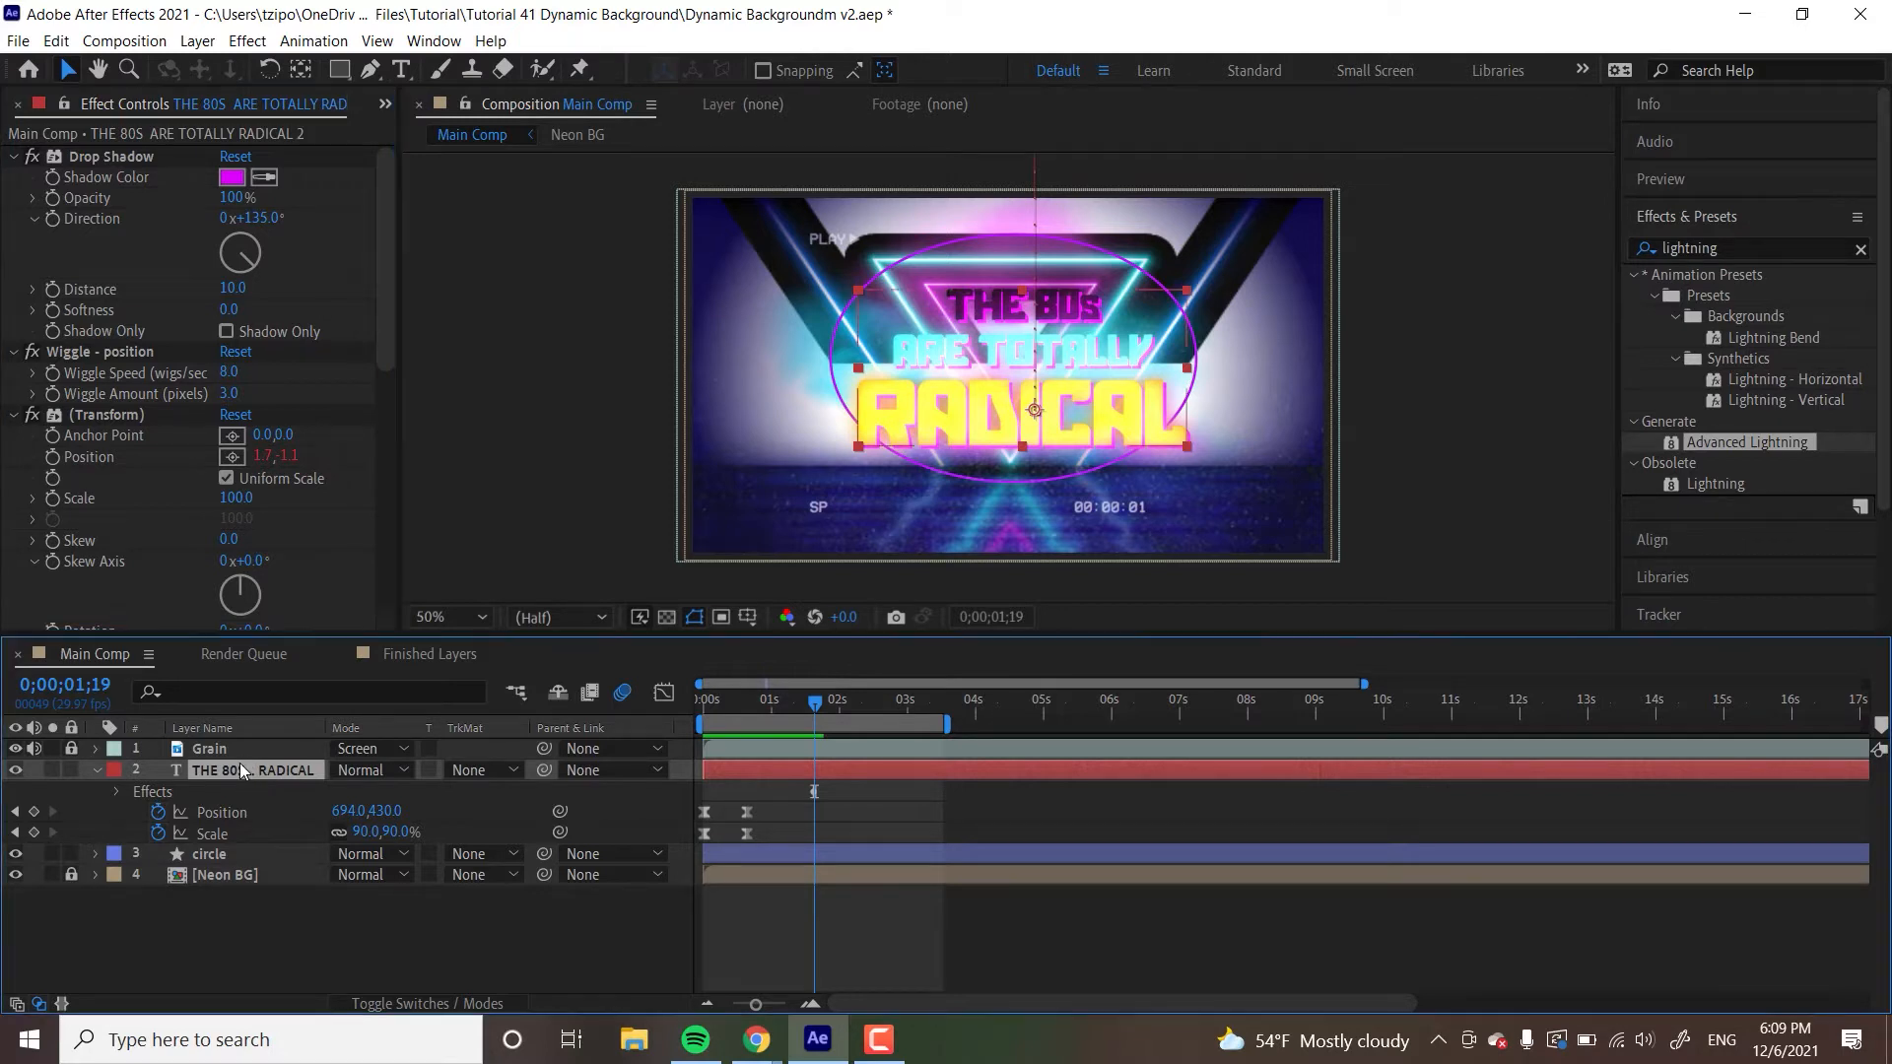
pyautogui.hotkey('ctrl', 'd')
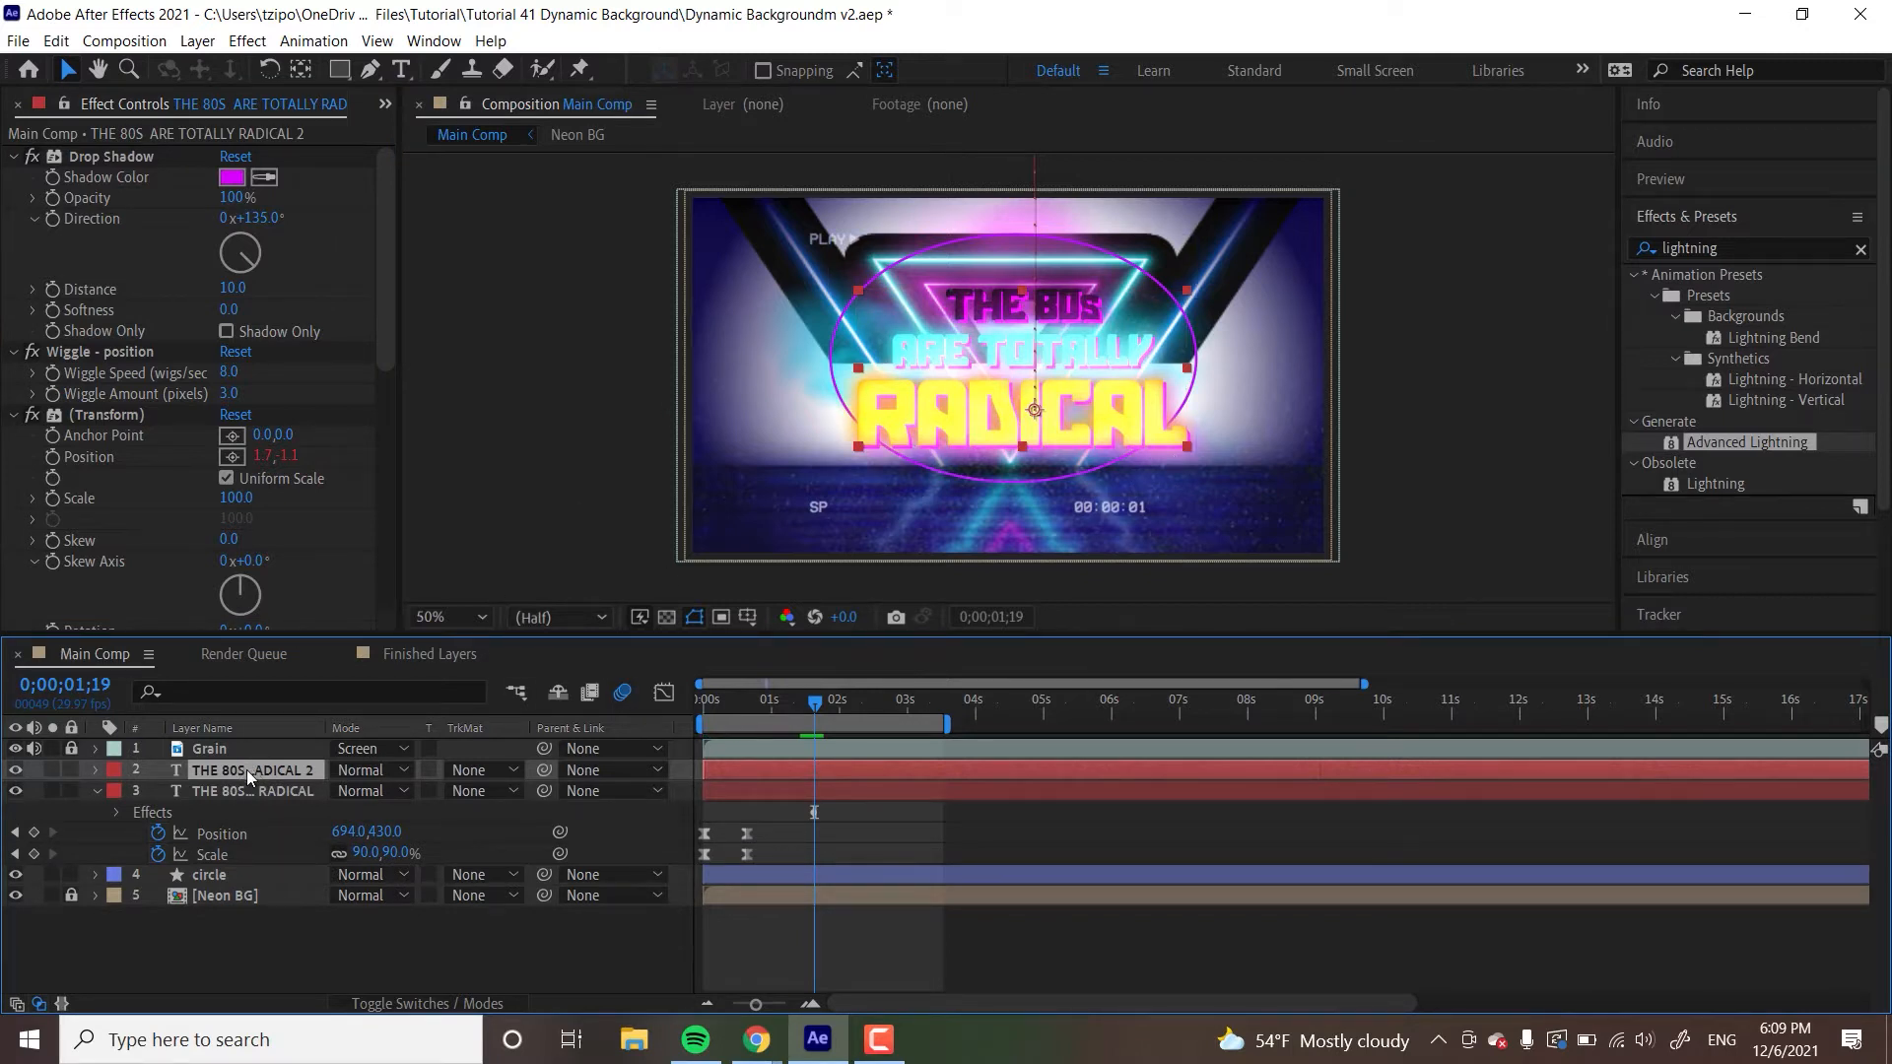
pyautogui.press('Return')
pyautogui.write('Lightning')
pyautogui.press('Return')
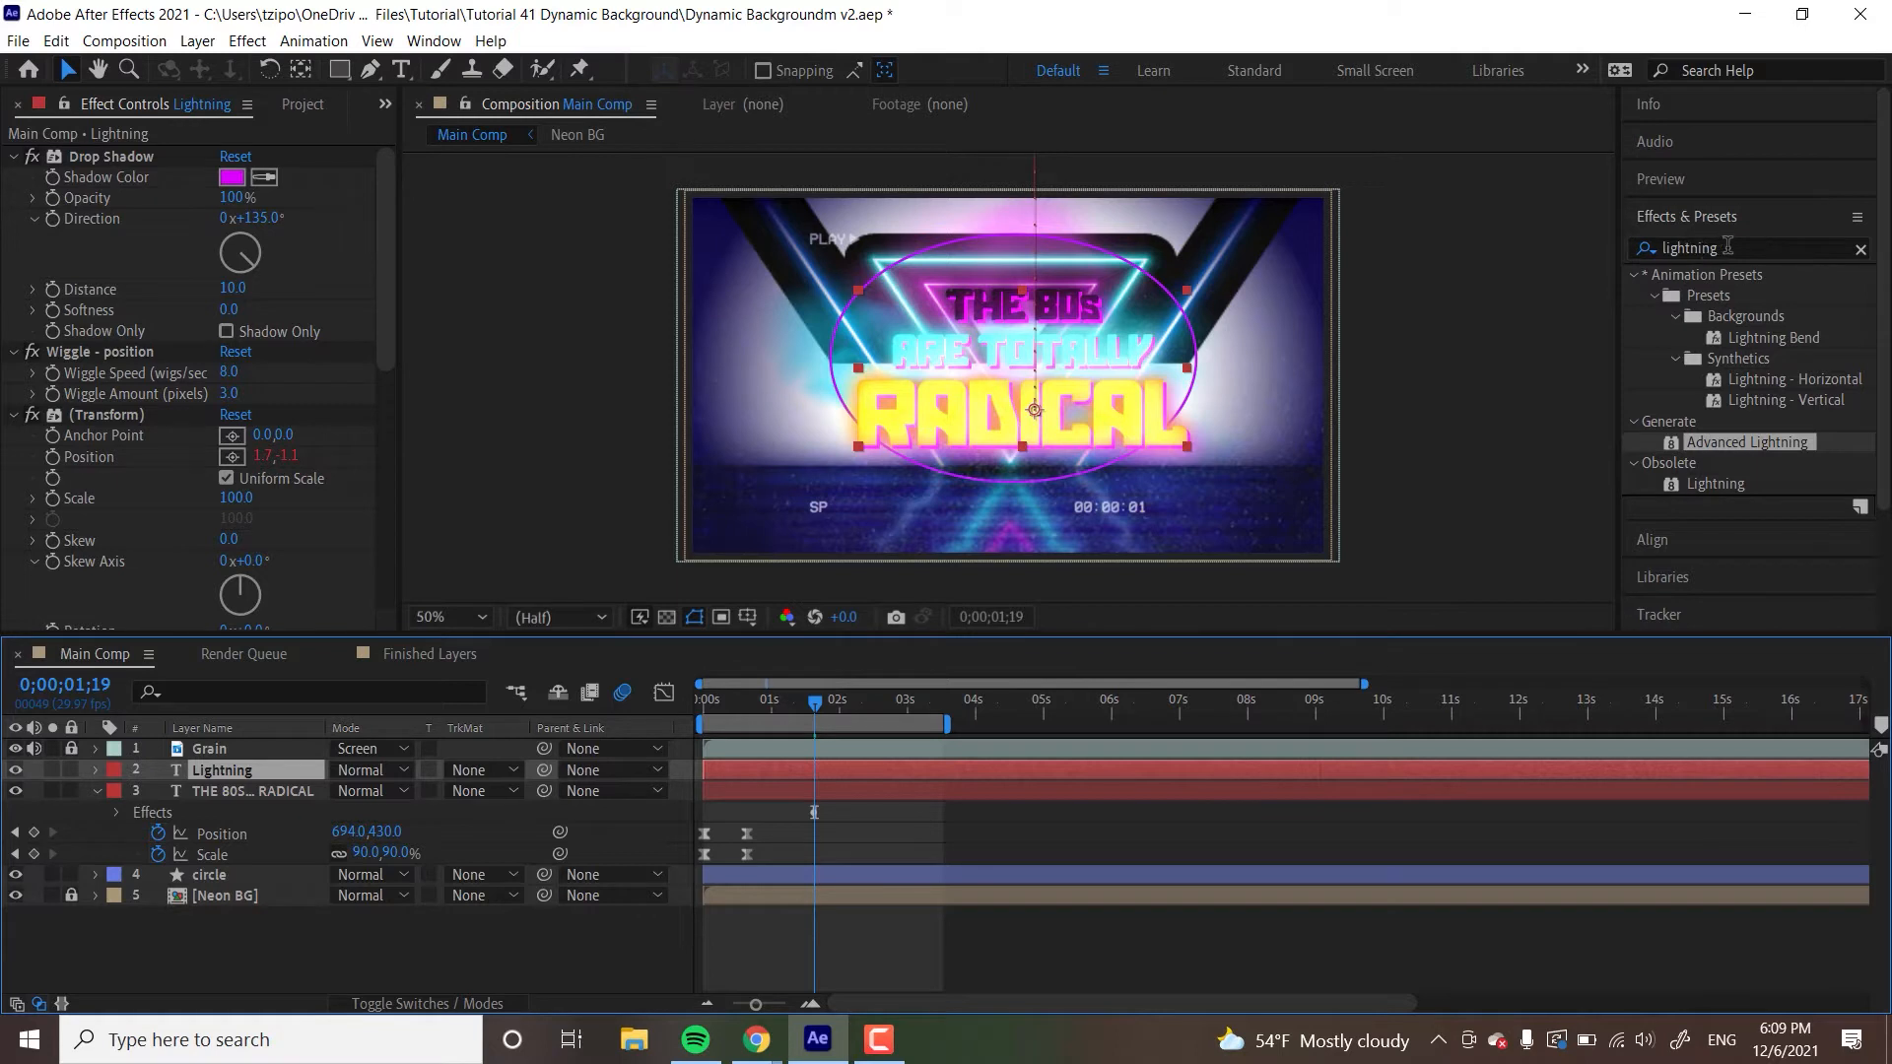
# - Apply Advanced Lightning to the Lightning layer, placing its origin at about 330, 430 and its direction point at about 932, 450 across RADICAL
pyautogui.moveTo(1731, 445); pyautogui.dragTo(765, 770)
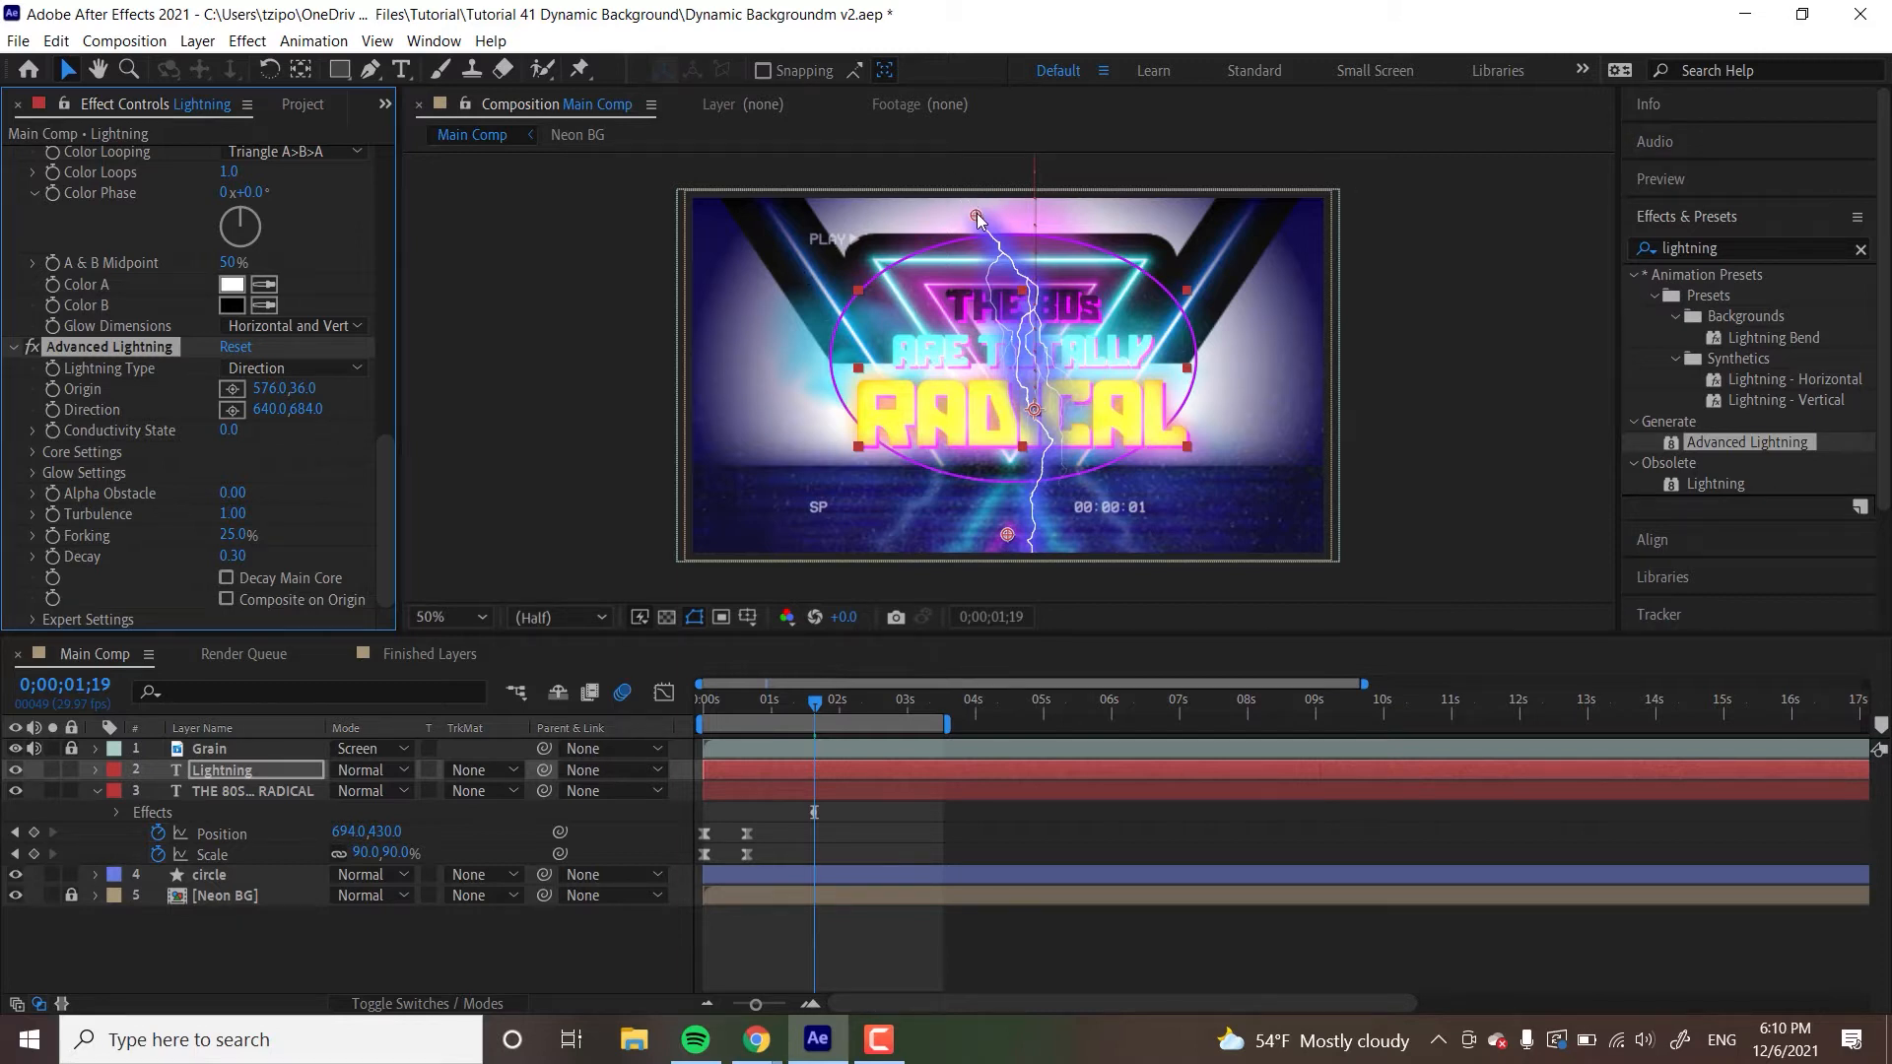
pyautogui.moveTo(975, 215); pyautogui.dragTo(856, 415)
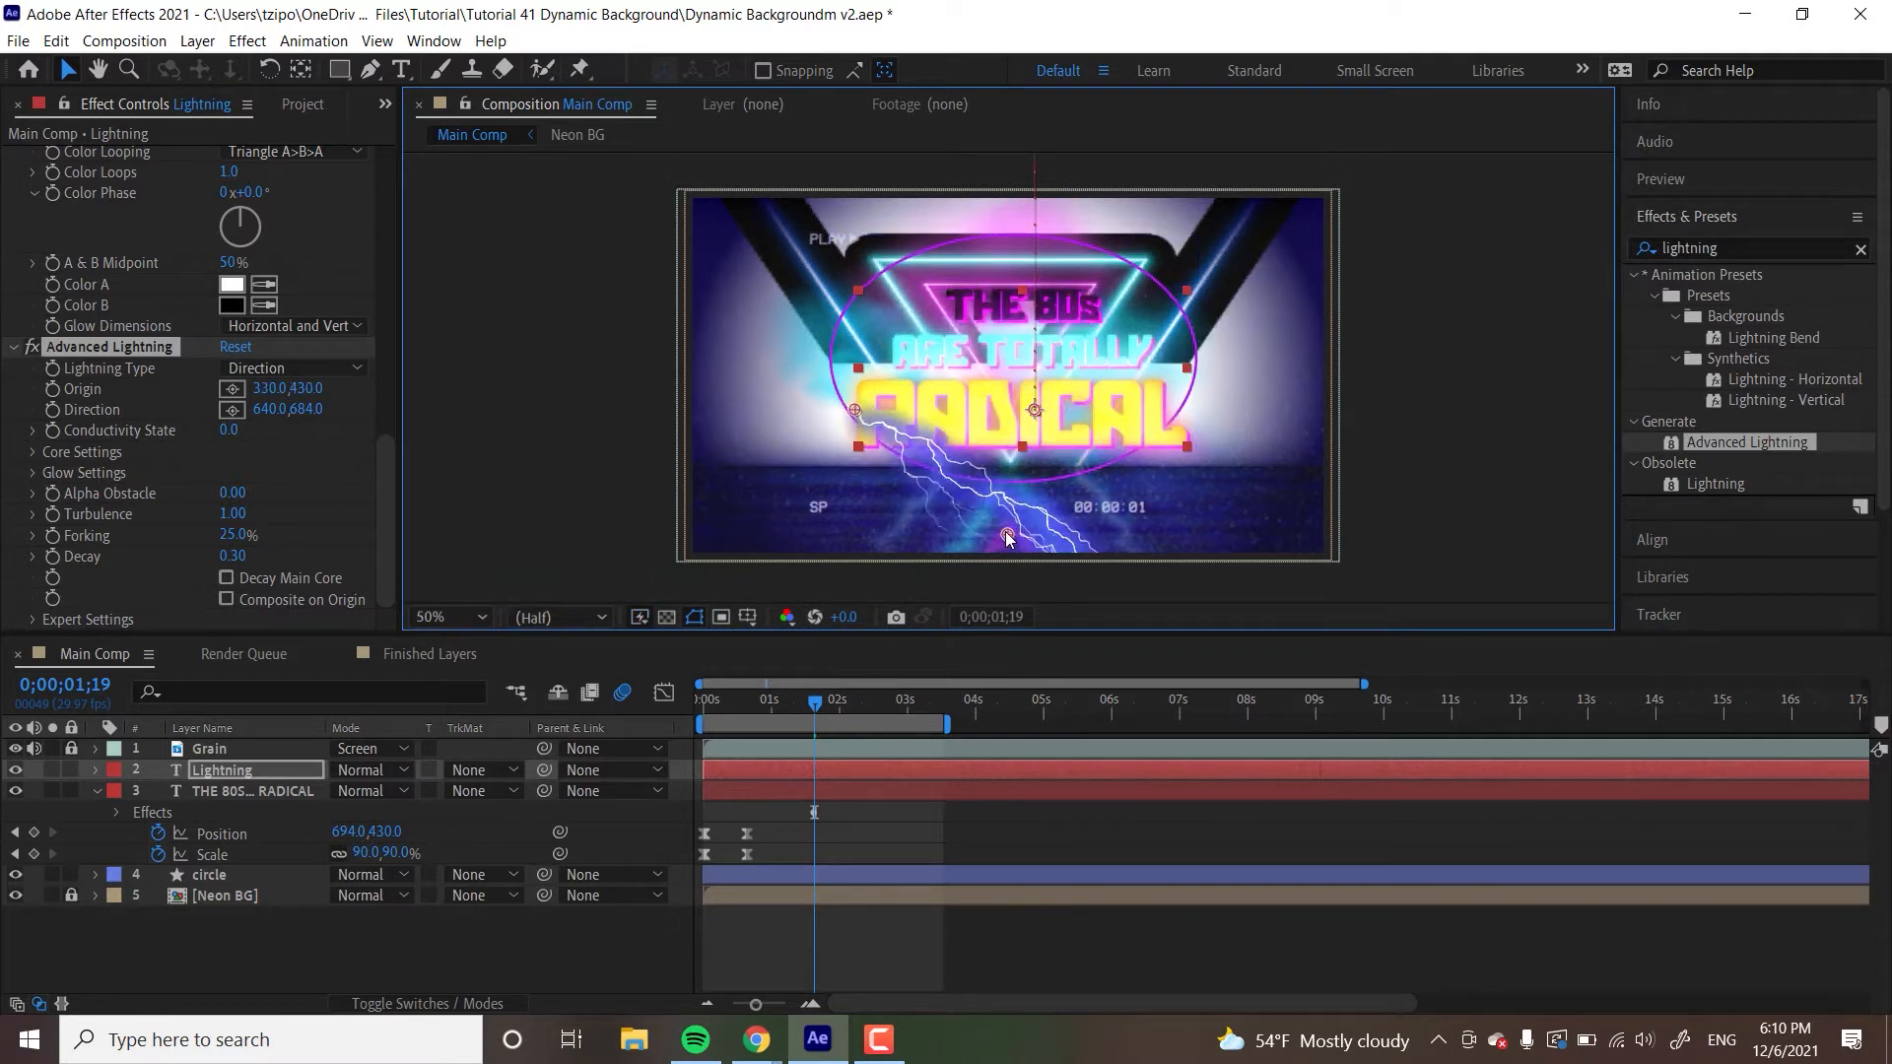
pyautogui.moveTo(1007, 534); pyautogui.dragTo(1150, 418)
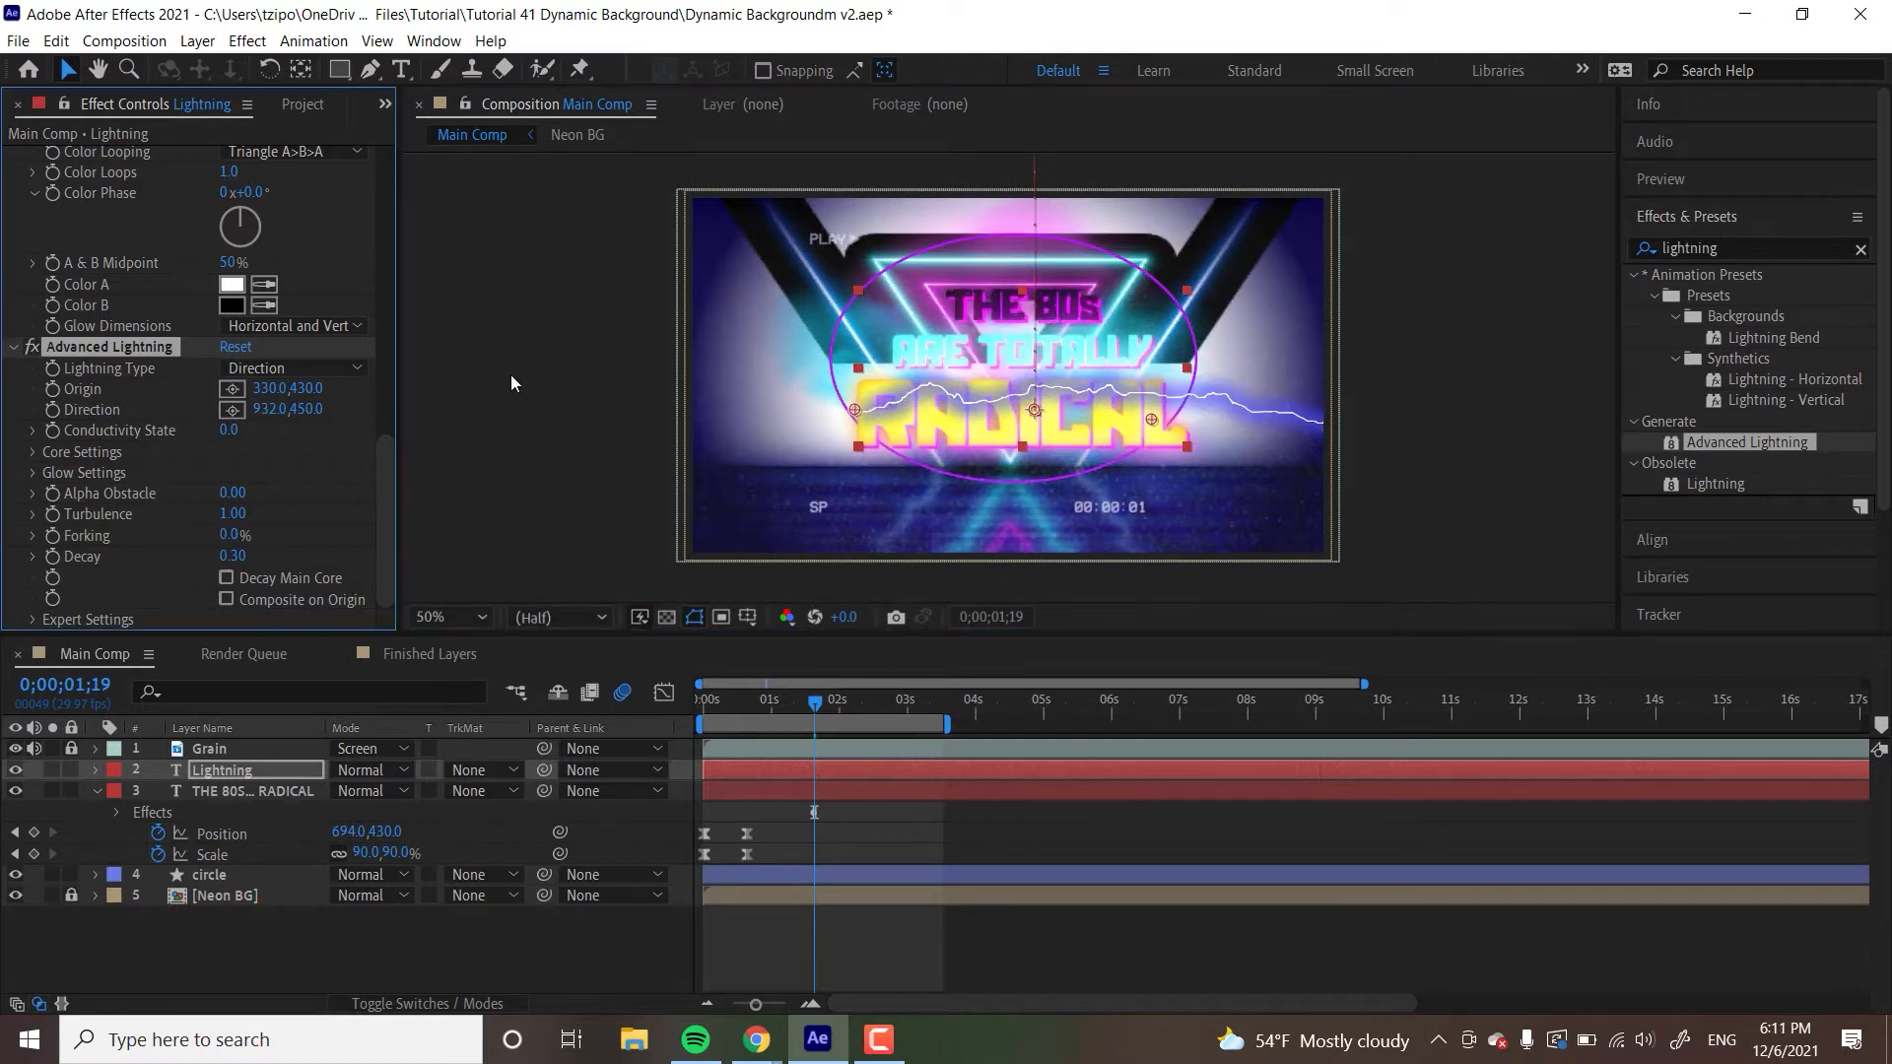
# - Change the lightning type to Two-Way Strike and extend its direction point to the end of RADICAL, about 984, 450
pyautogui.click(304, 369)
pyautogui.click(305, 565)
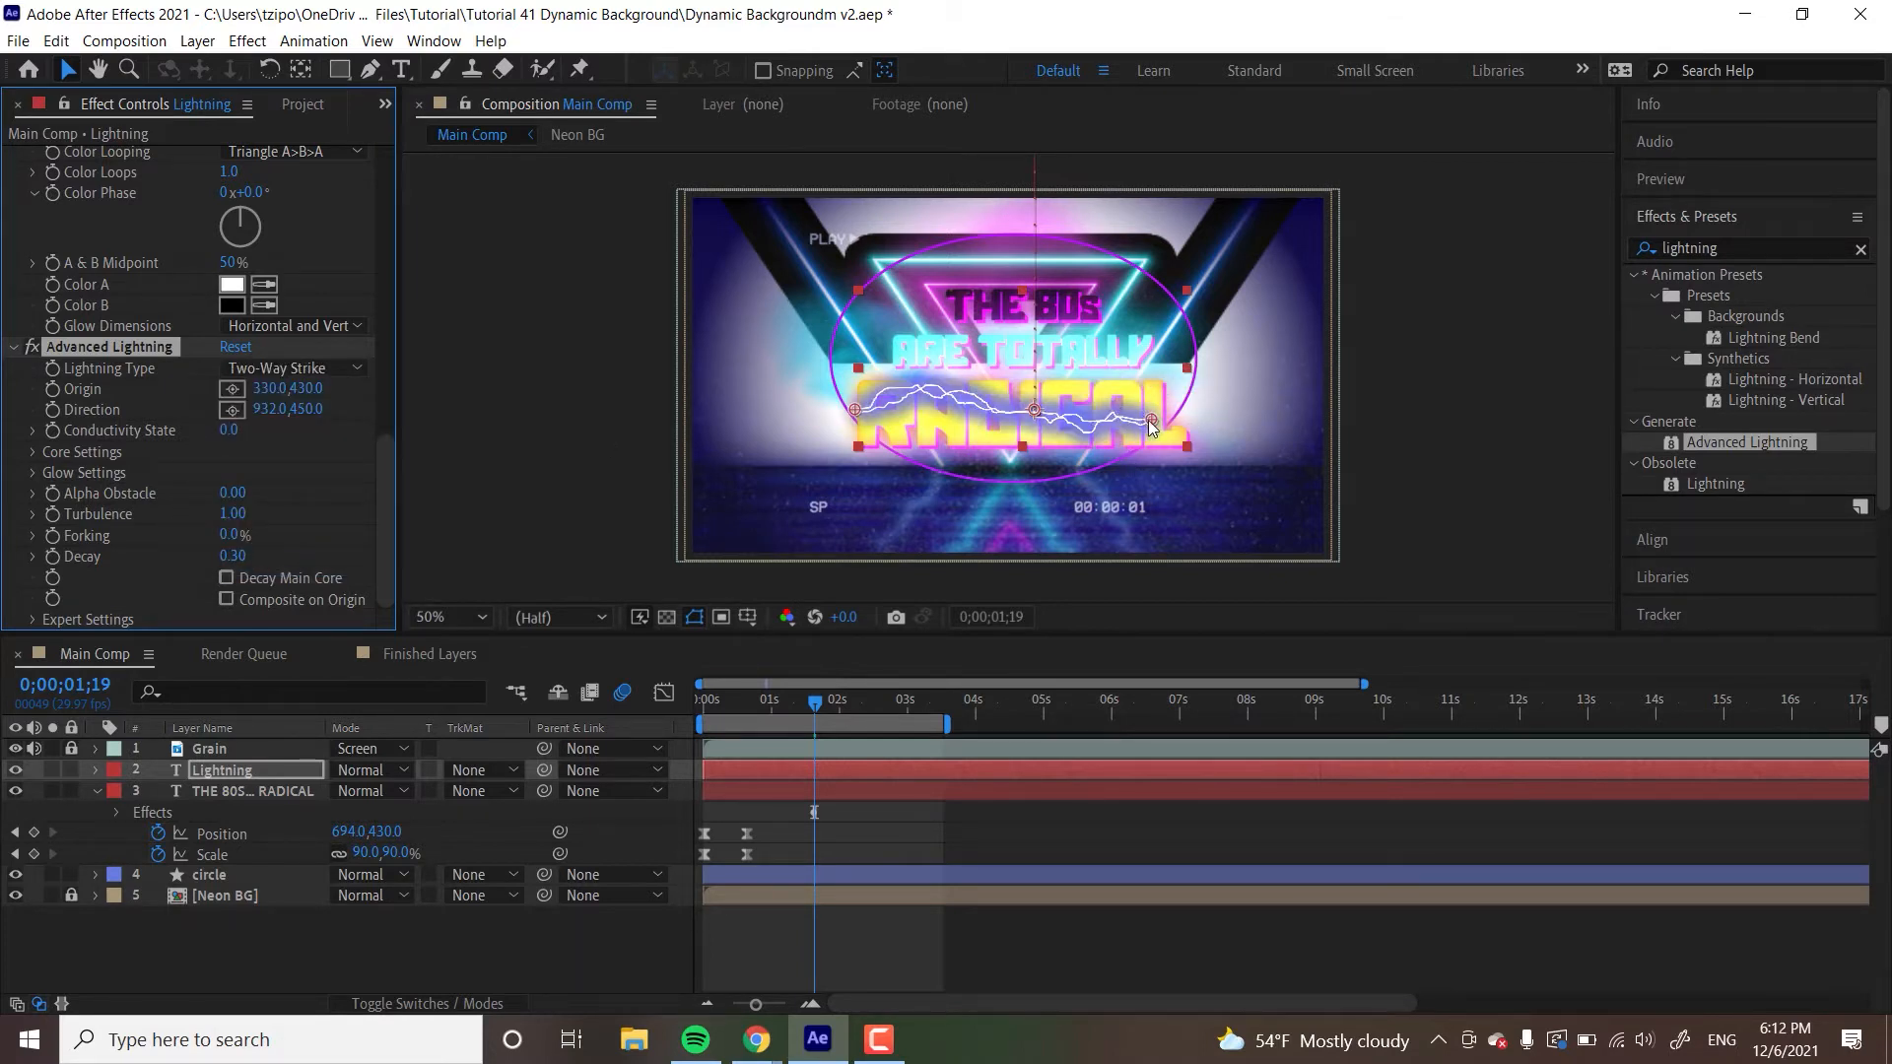
pyautogui.moveTo(1149, 420); pyautogui.dragTo(1174, 419)
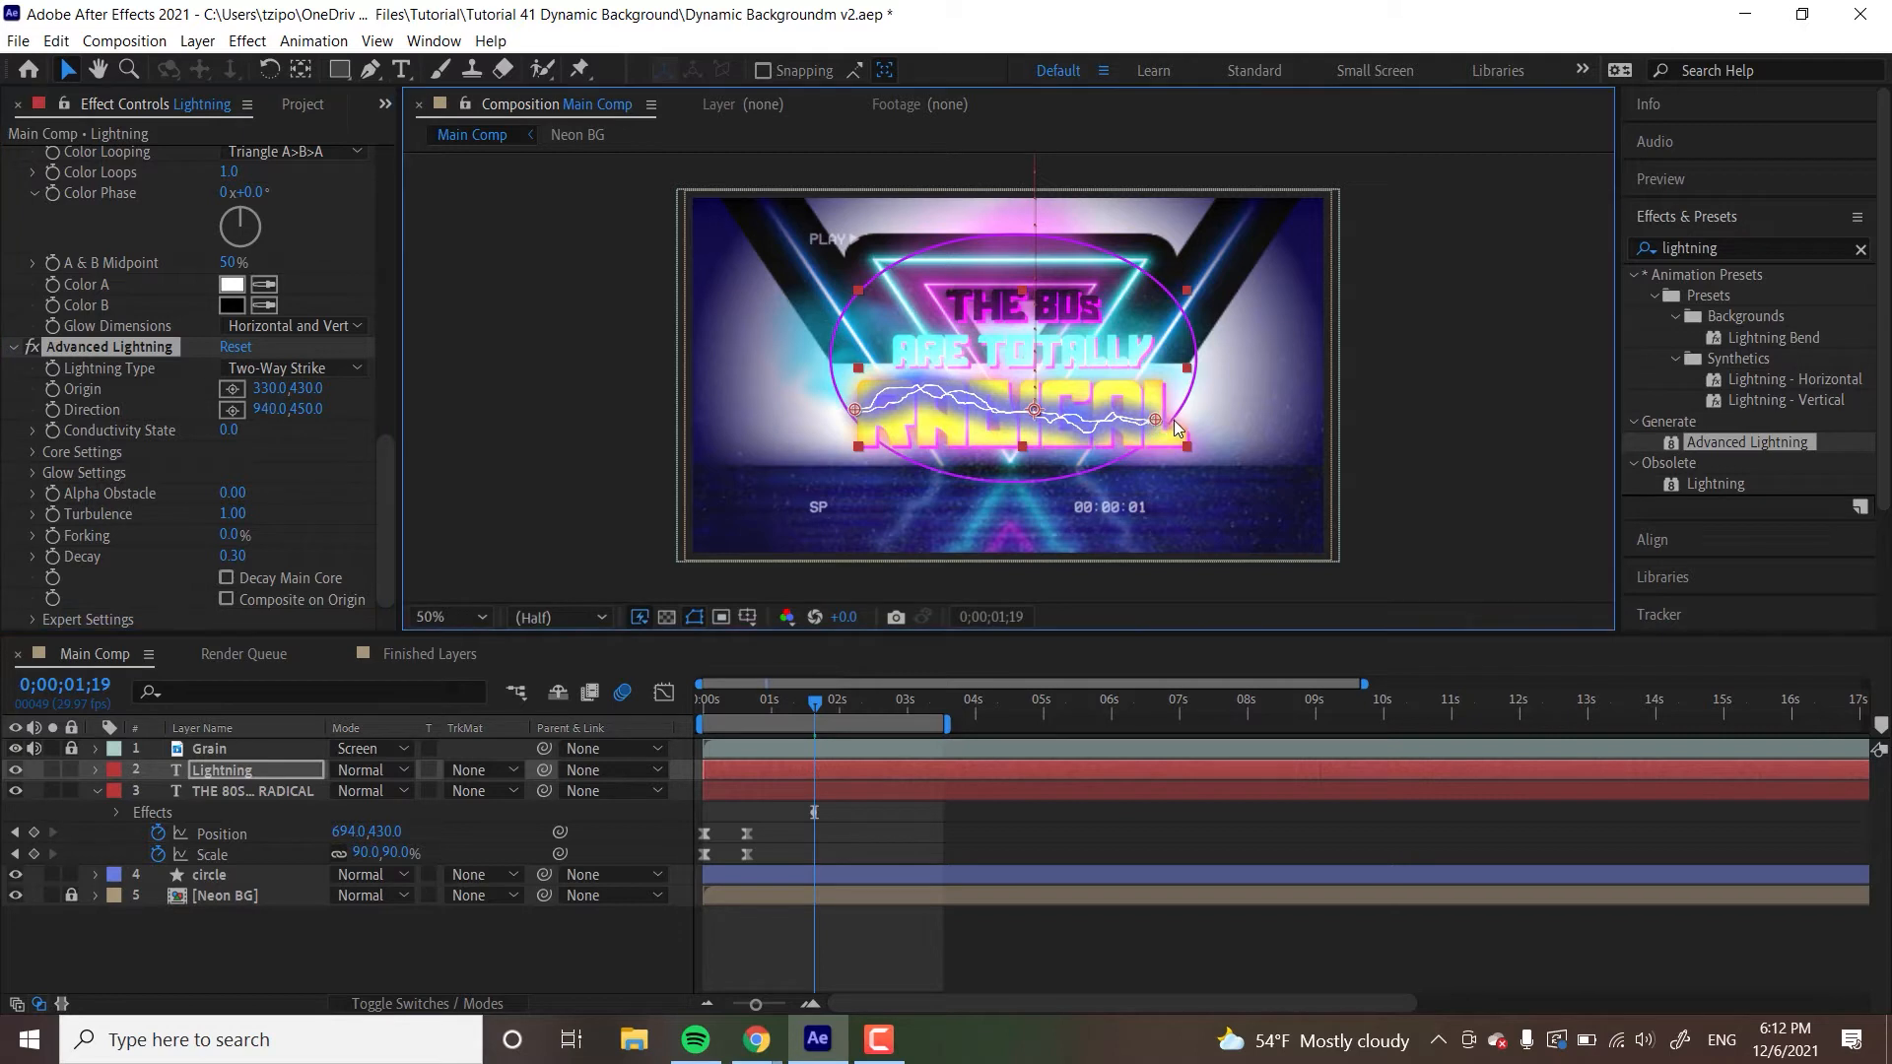
# - Change the Advanced Lightning glow color on the Lightning layer to bright yellow, about FFE832
pyautogui.click(33, 452)
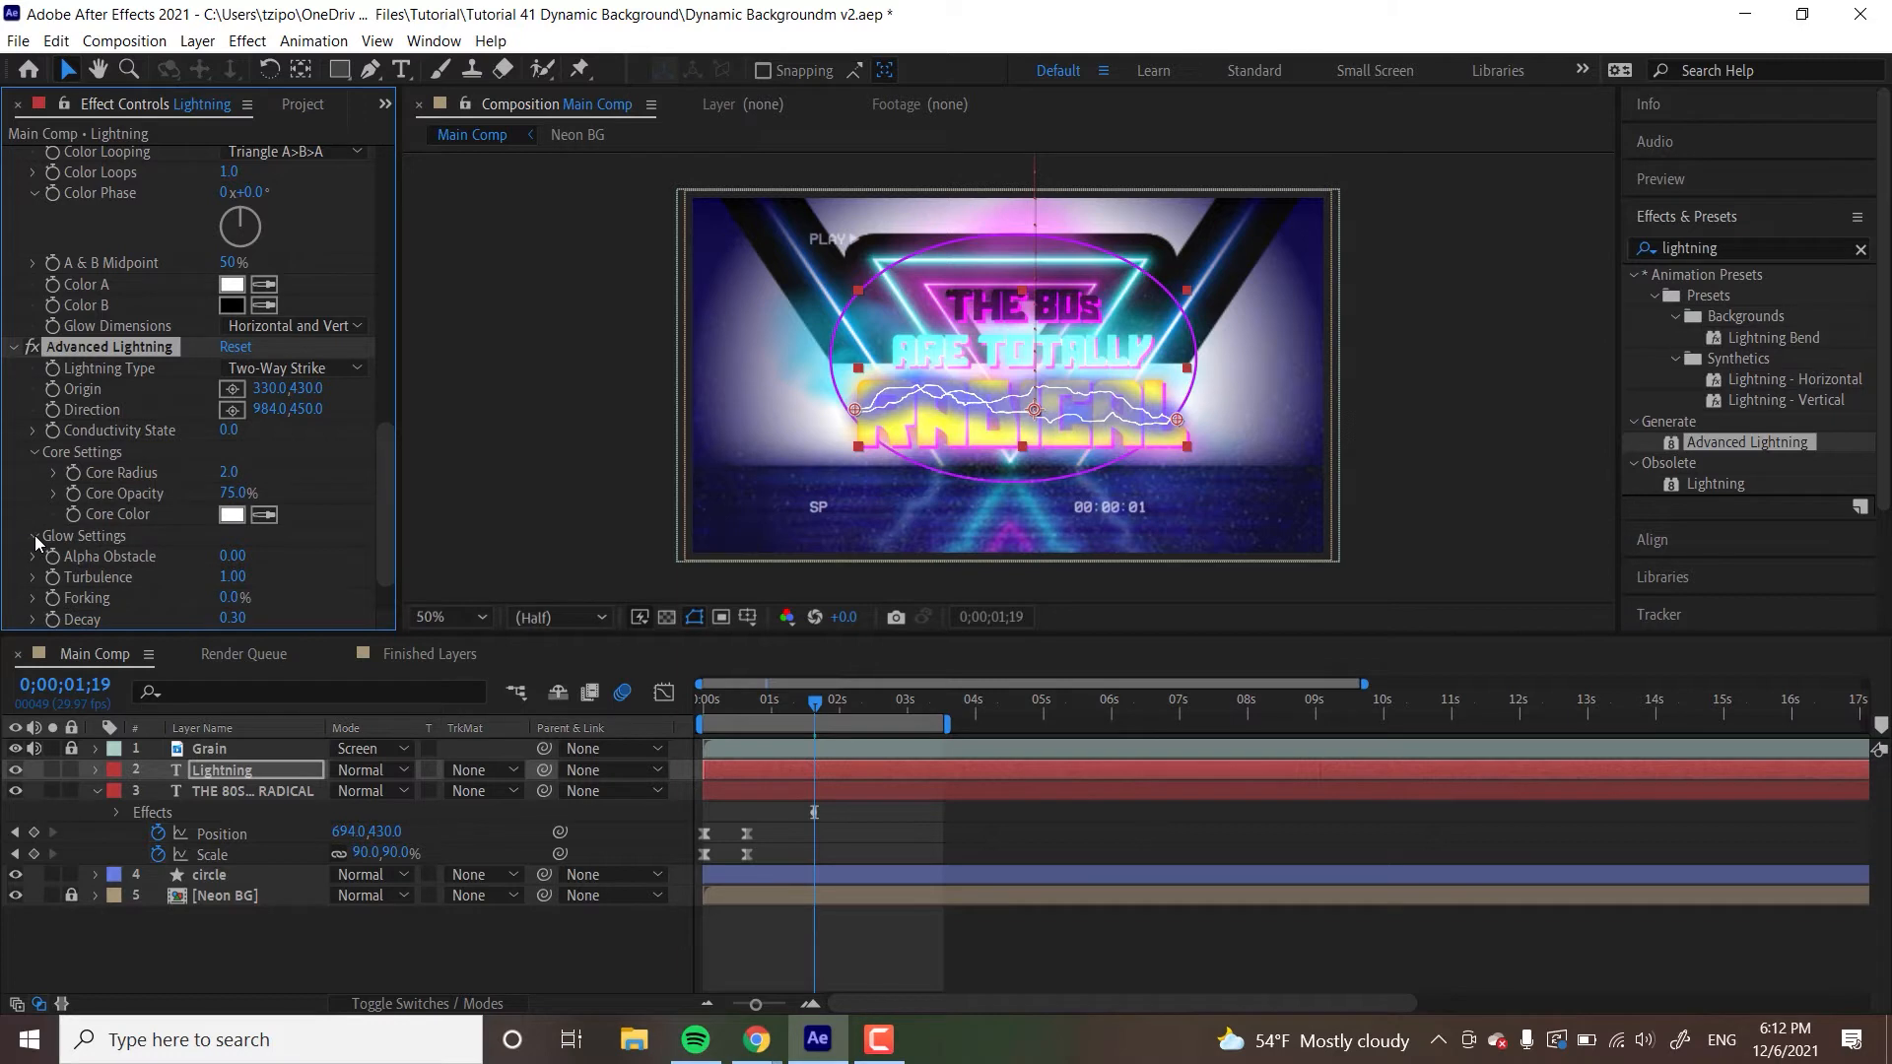
pyautogui.click(33, 535)
pyautogui.click(232, 599)
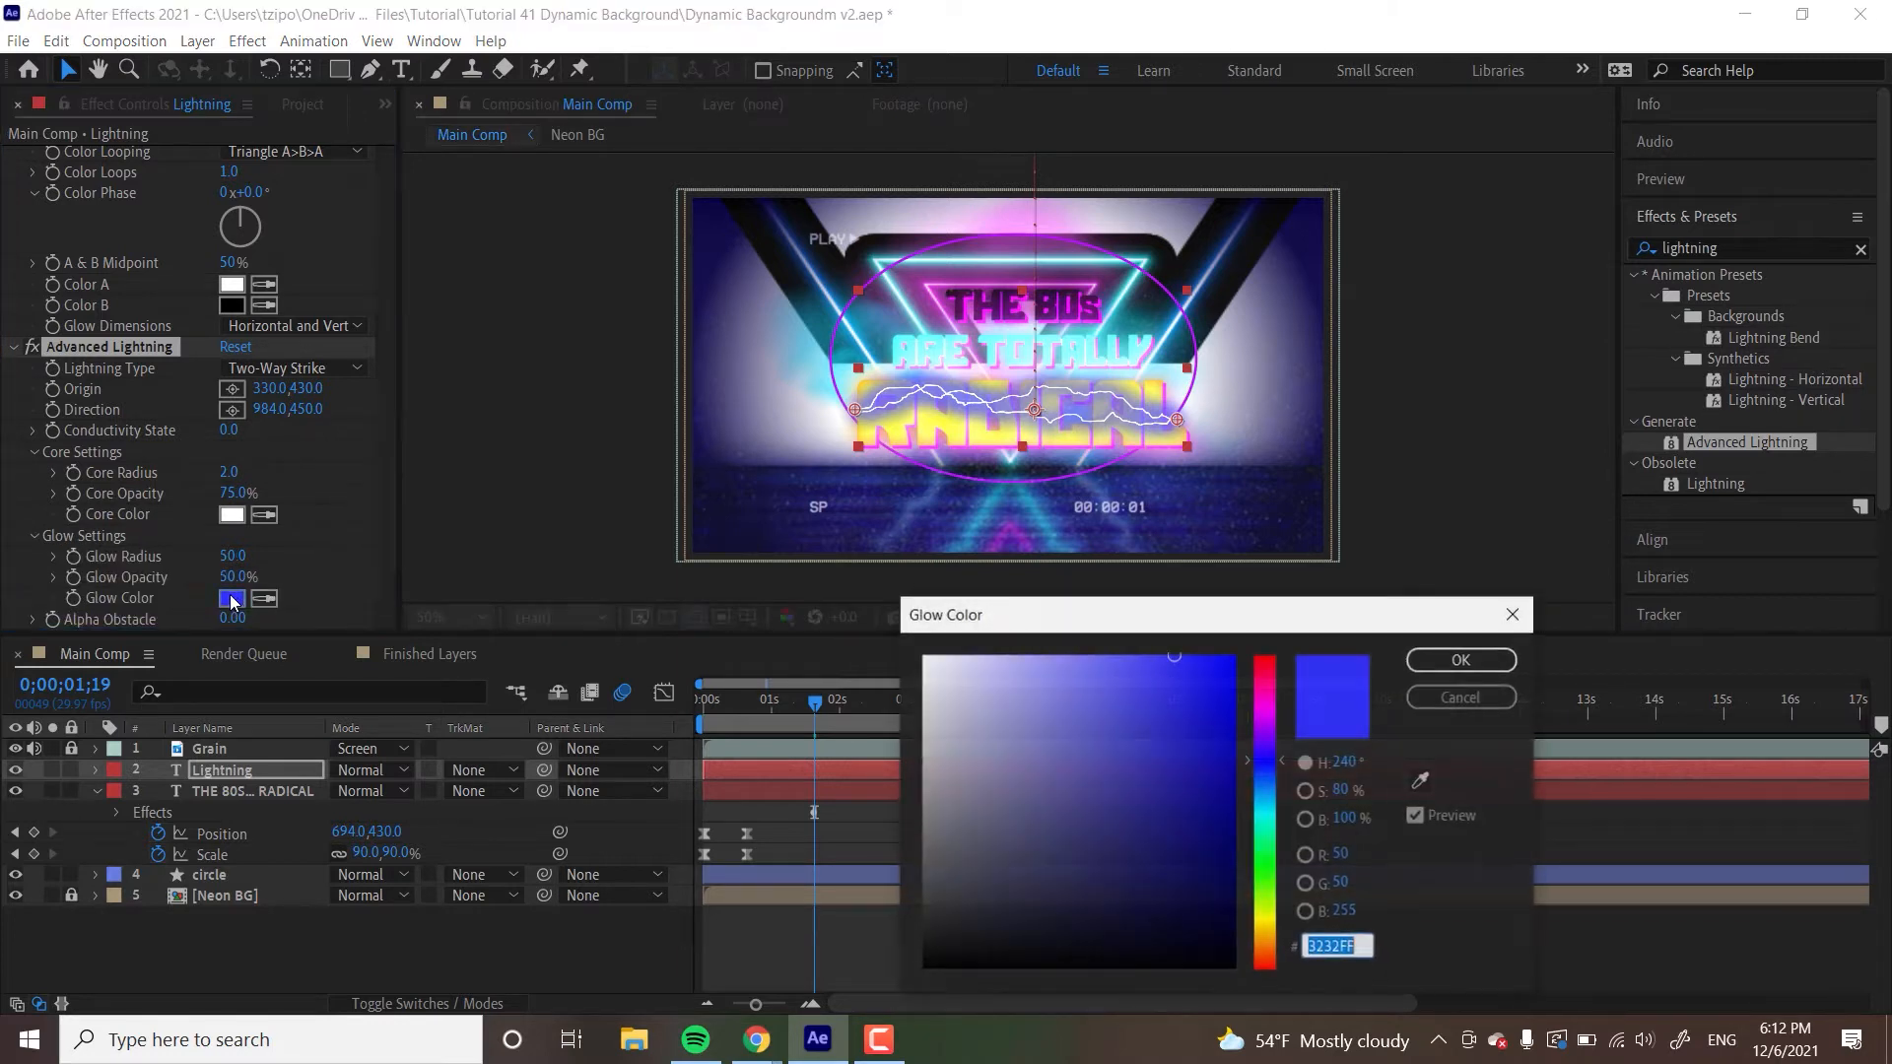
pyautogui.click(1262, 922)
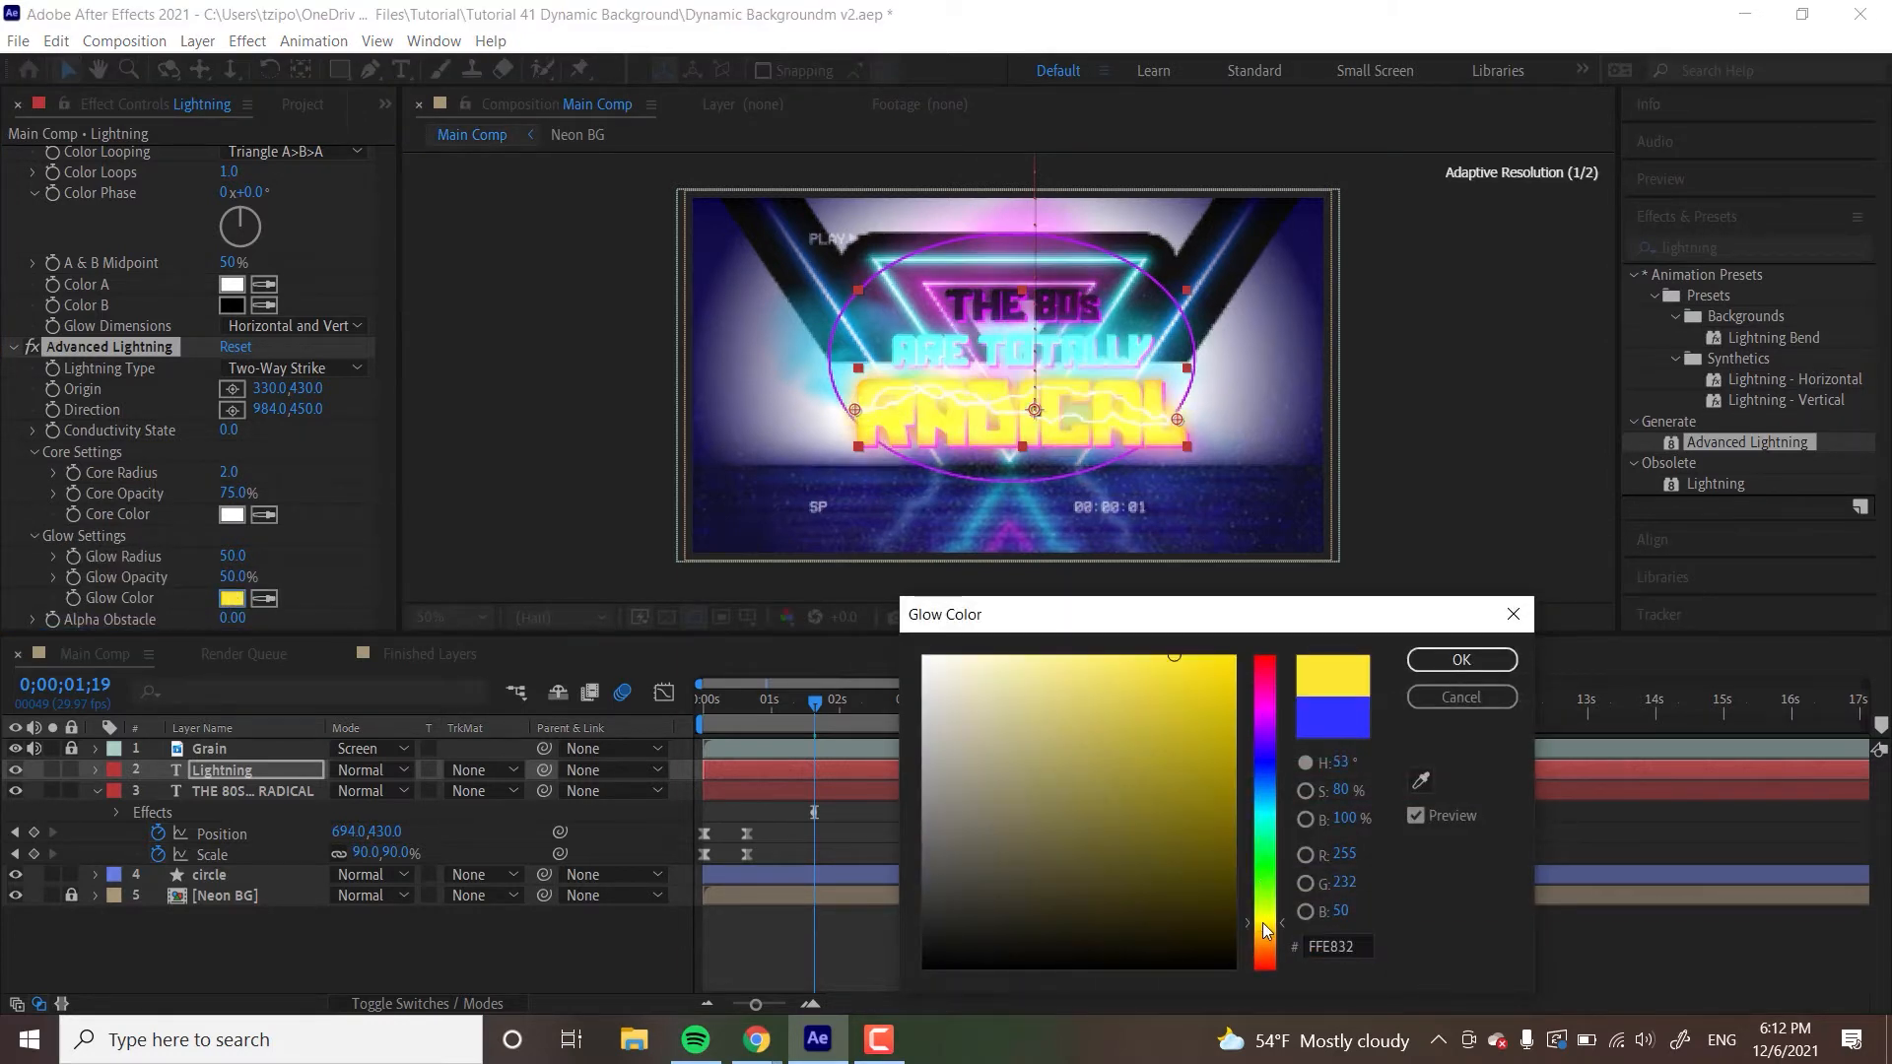
pyautogui.click(1444, 658)
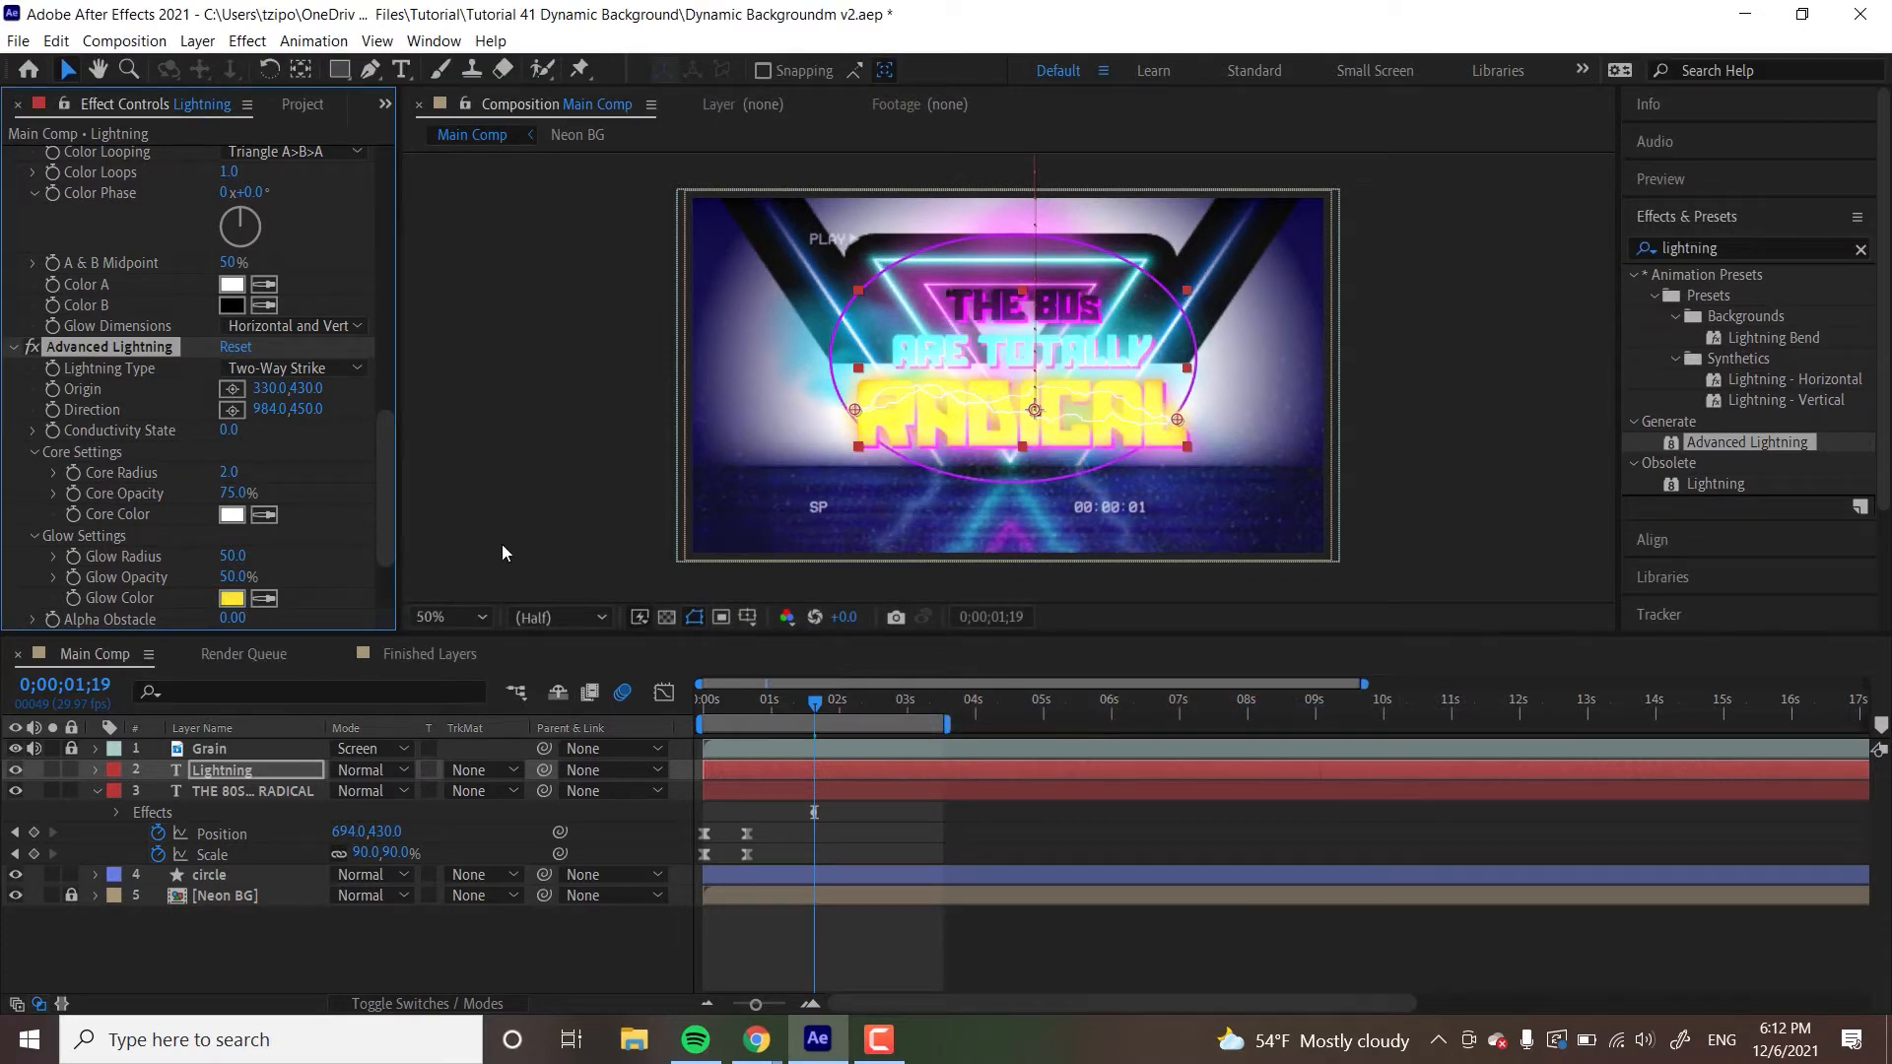
# - Trim the Lightning layer to start at 0;00;01;19 and turn on keyframing for its Conductivity State there
pyautogui.click(820, 770)
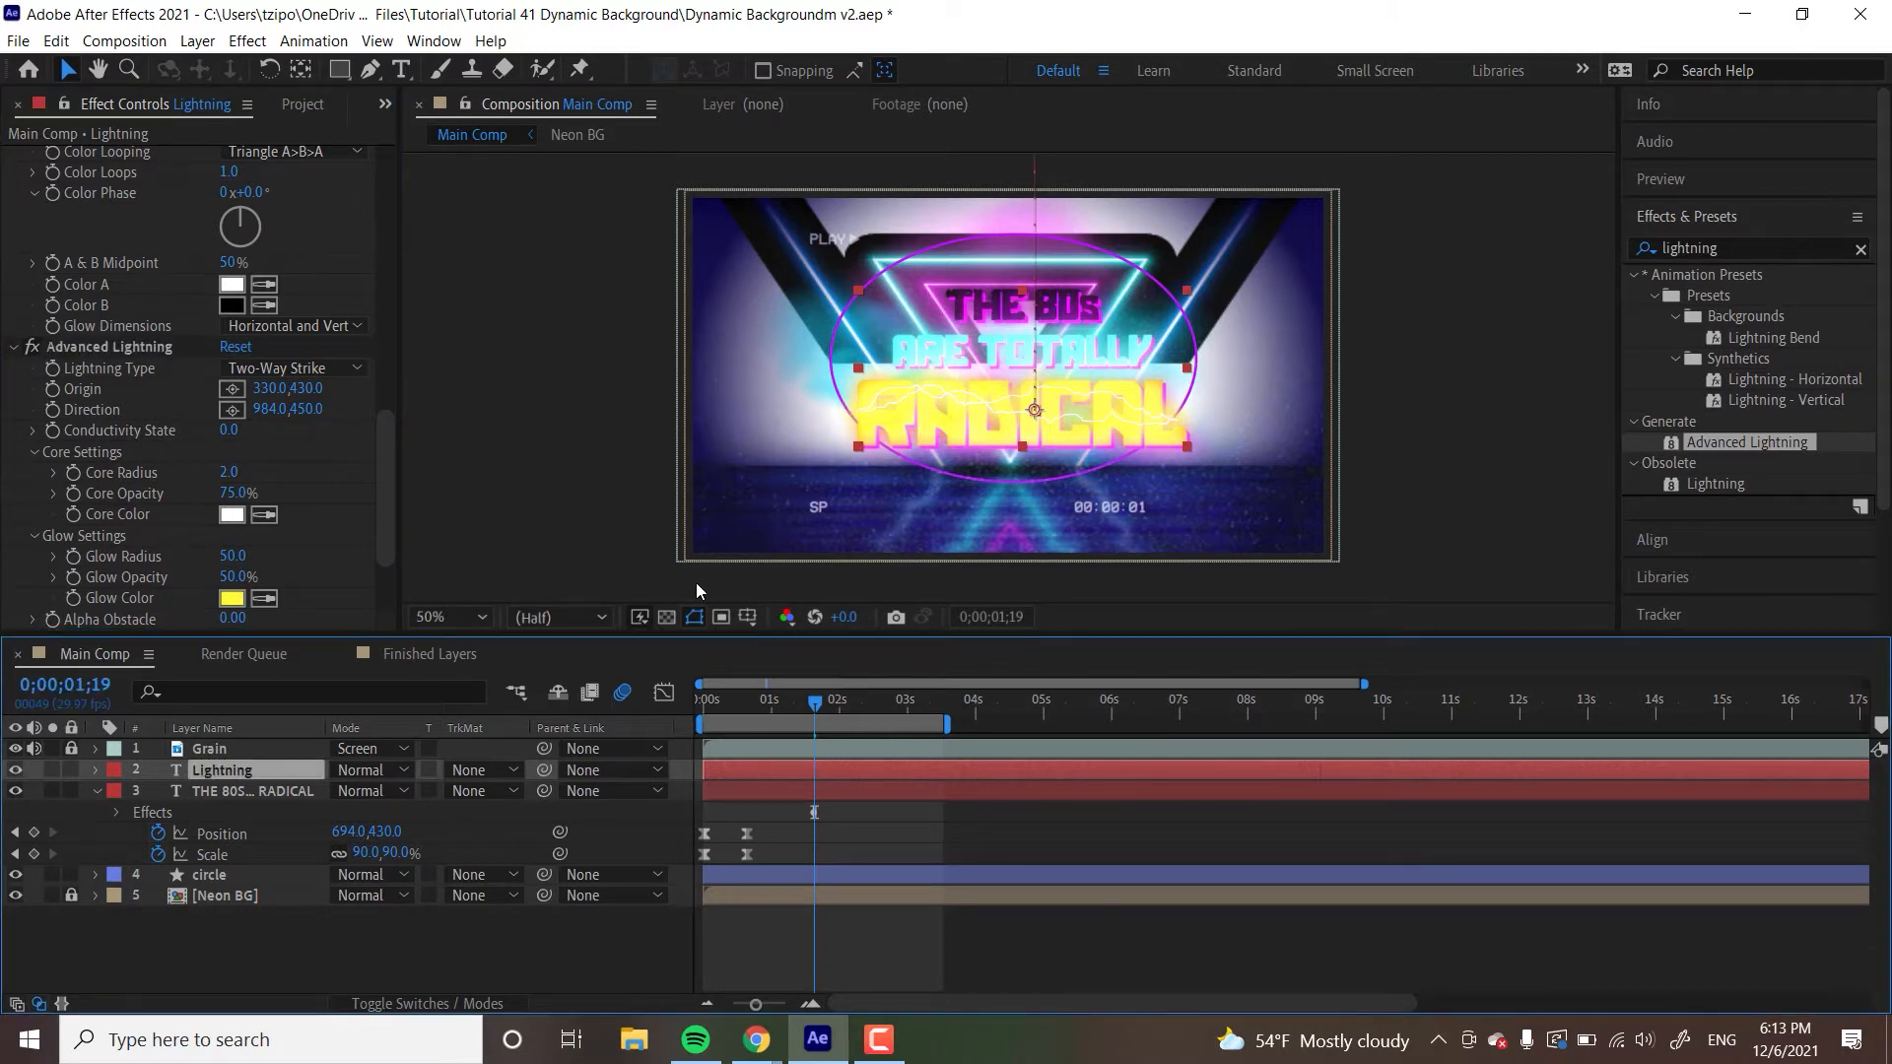
pyautogui.hotkey('alt', '[')
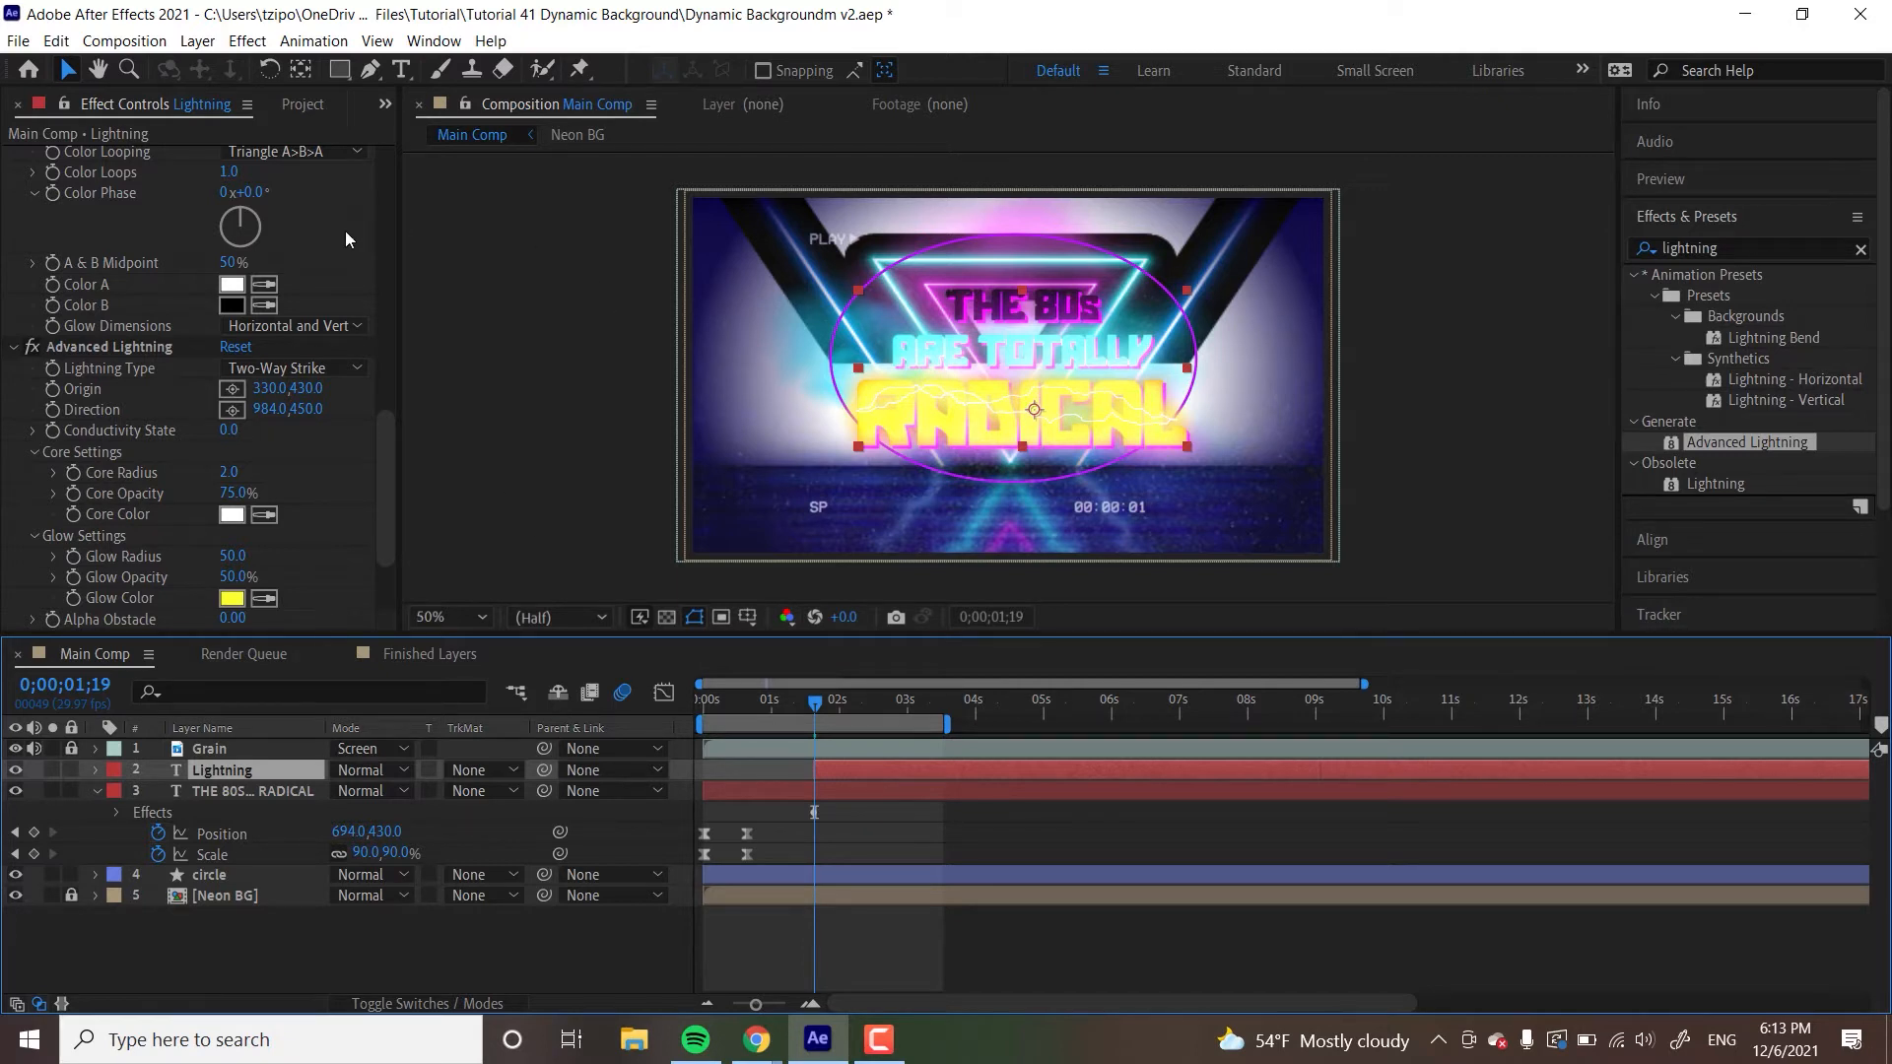
pyautogui.click(52, 433)
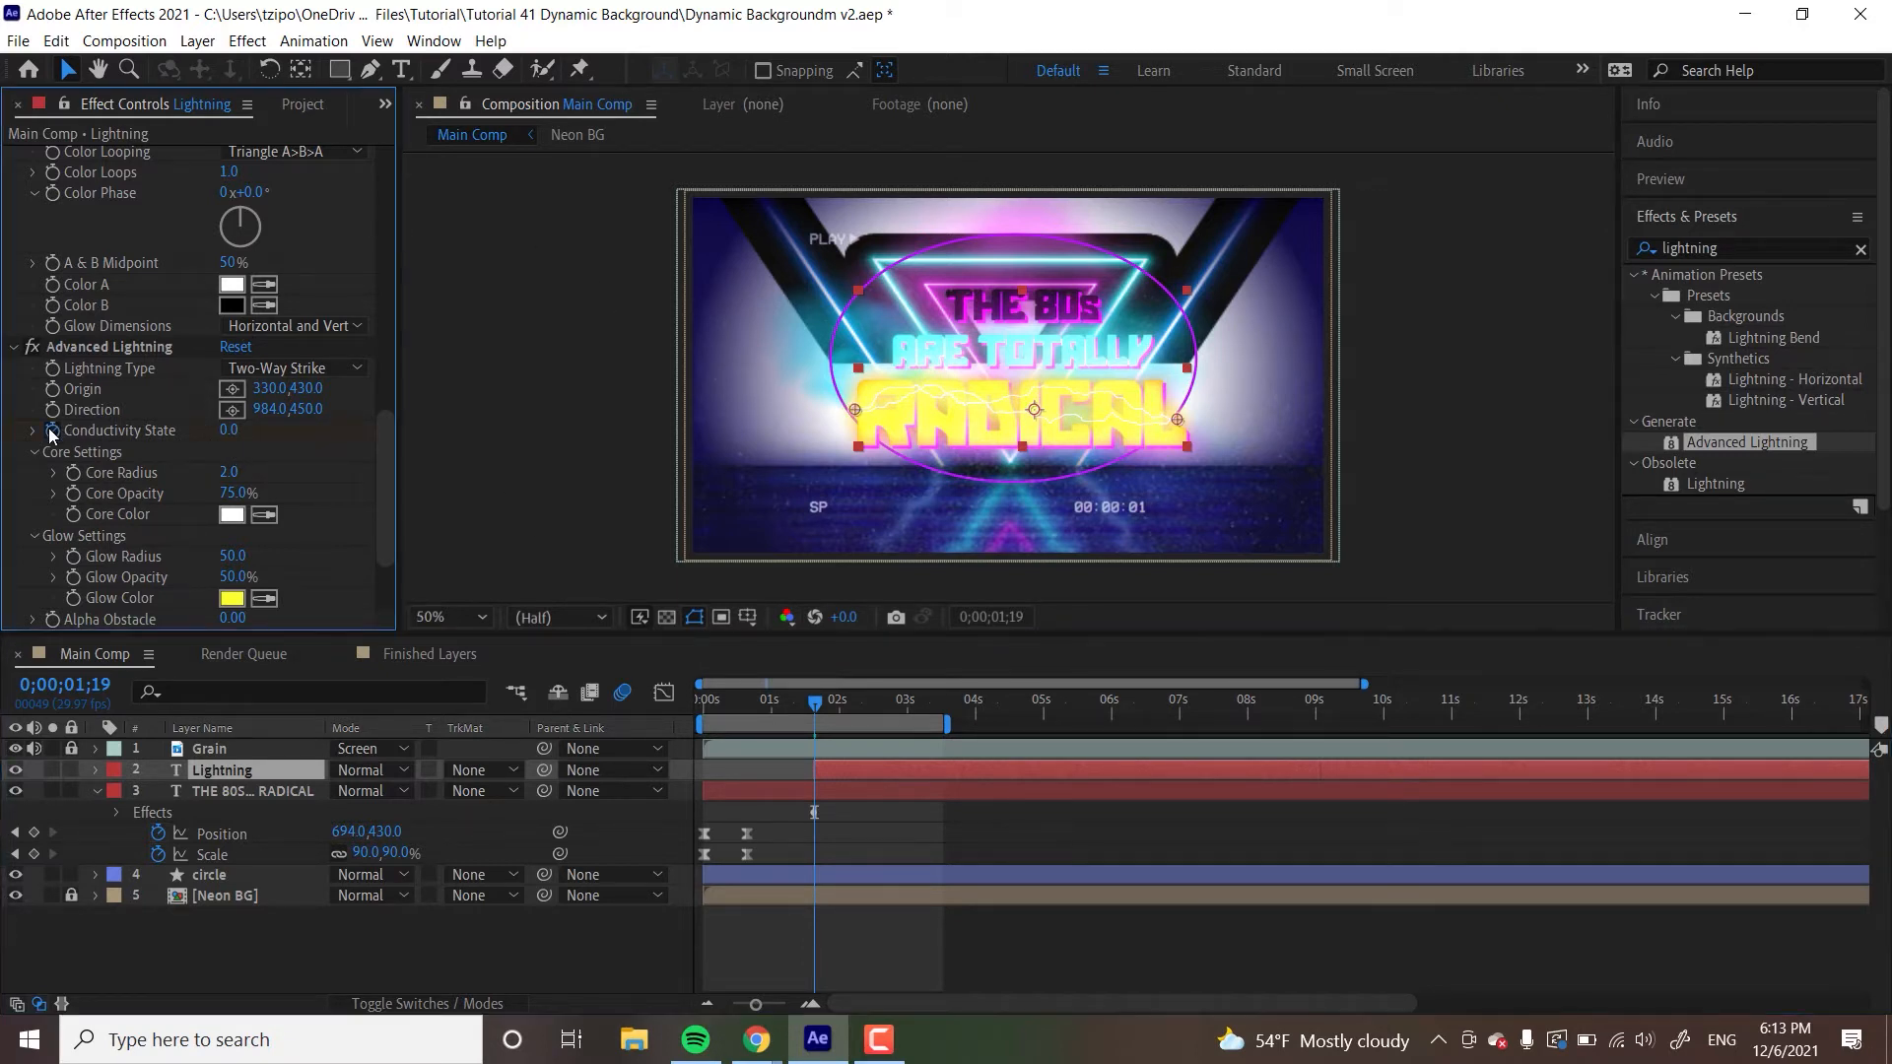
# - Keyframe the lightning's Core Radius at 0 and its Glow Radius at 1 at 0;00;01;19
pyautogui.moveTo(222, 476); pyautogui.dragTo(197, 481)
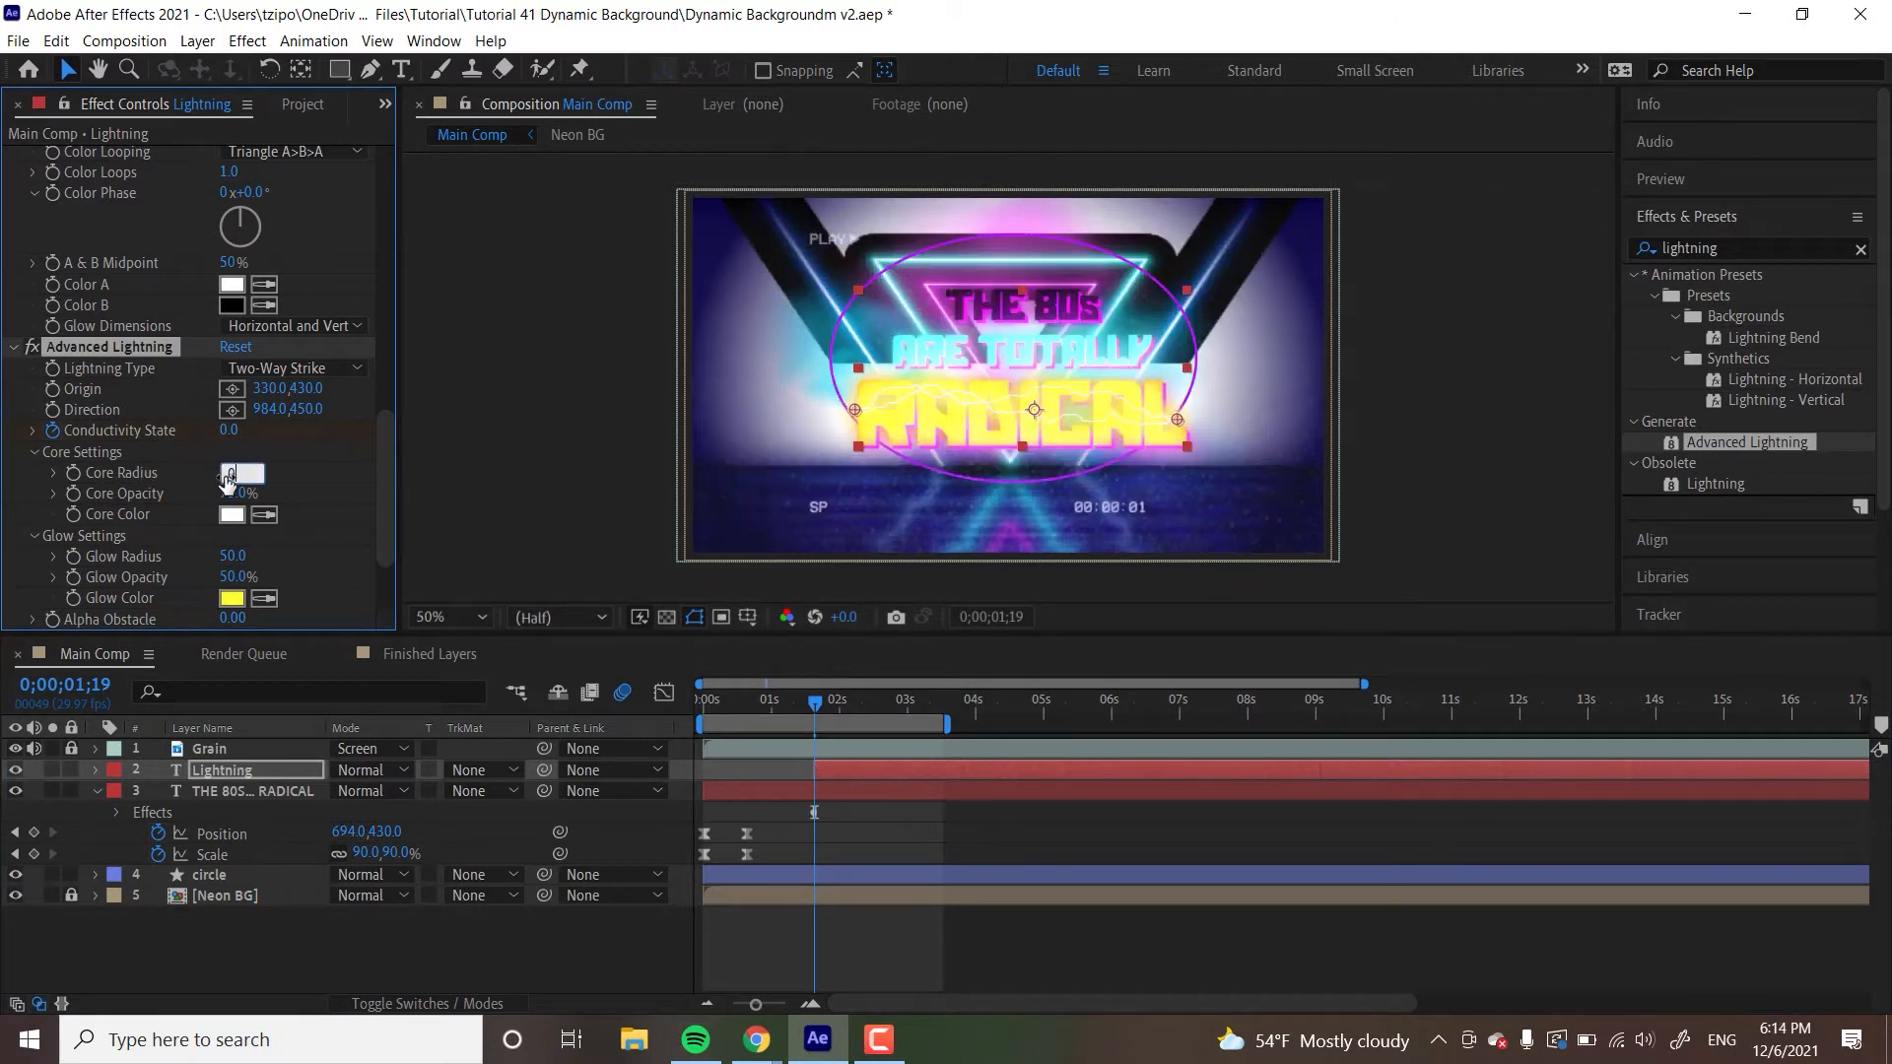
pyautogui.click(73, 472)
pyautogui.click(232, 558)
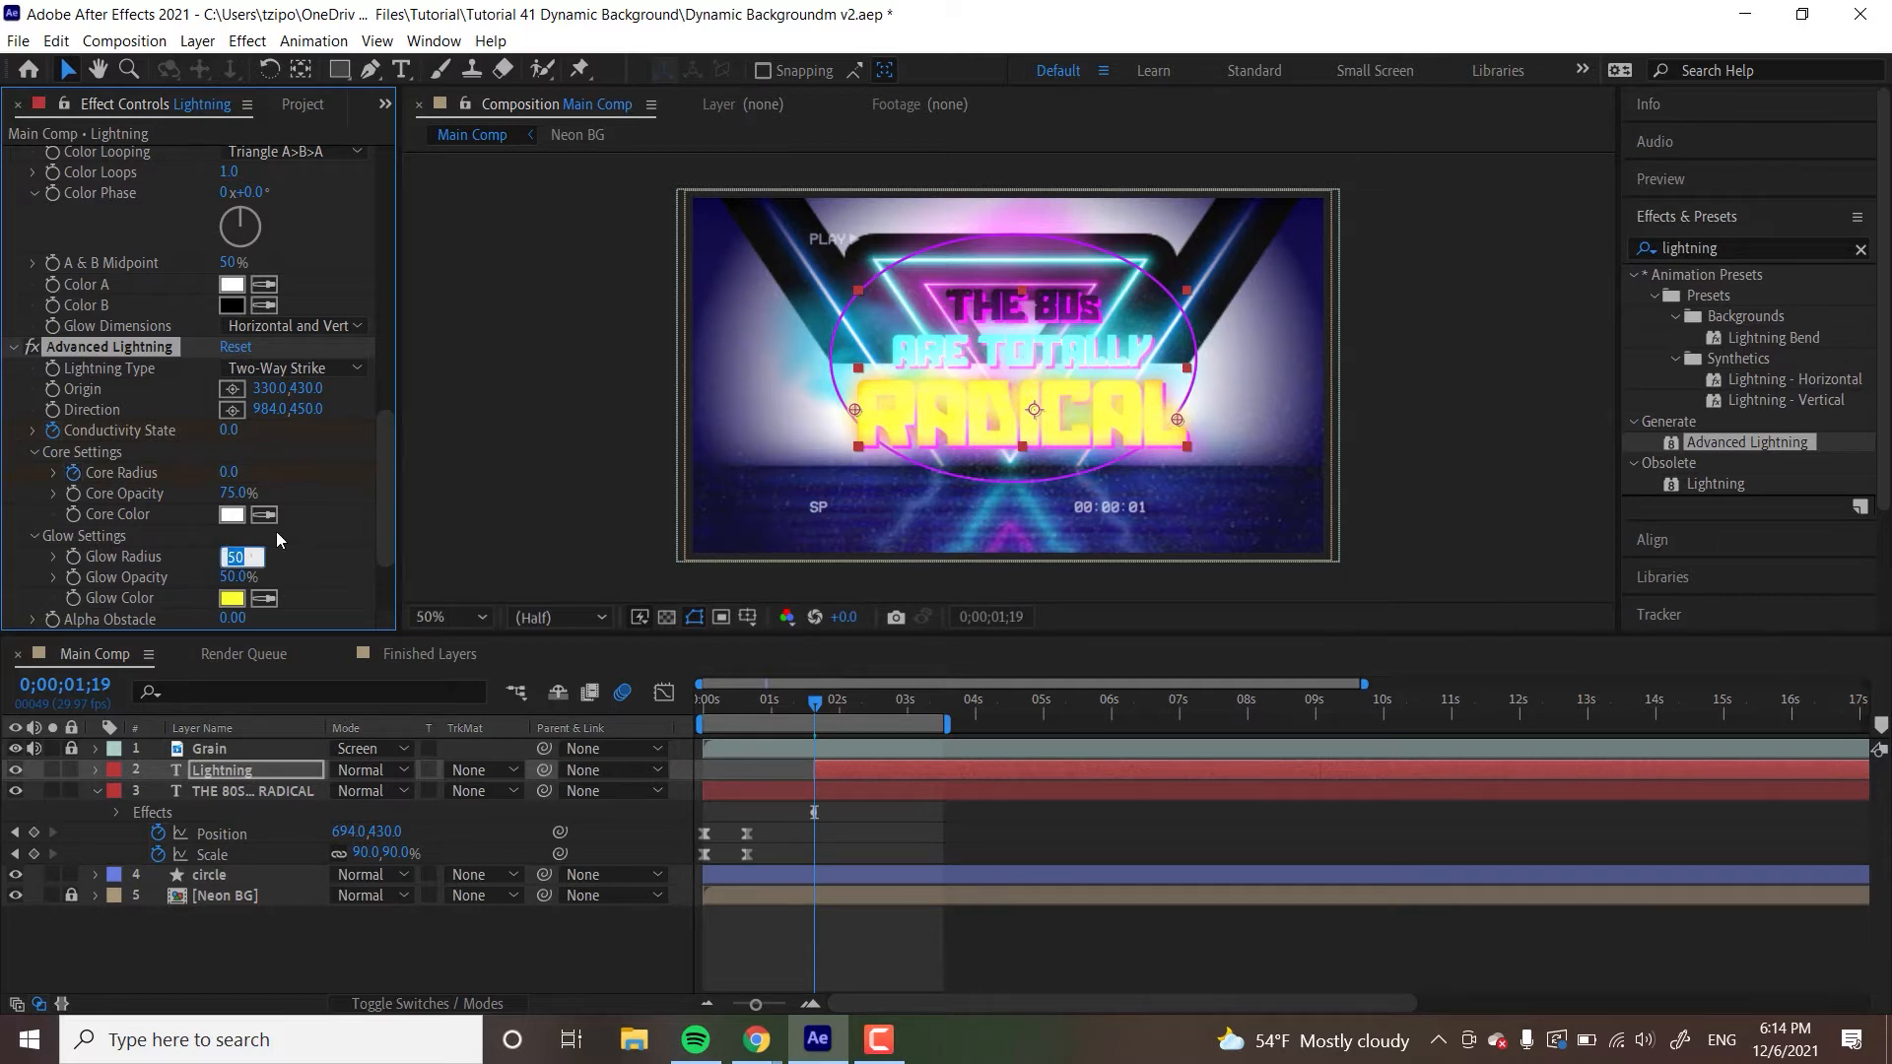
pyautogui.scroll(-3, 345, 393)
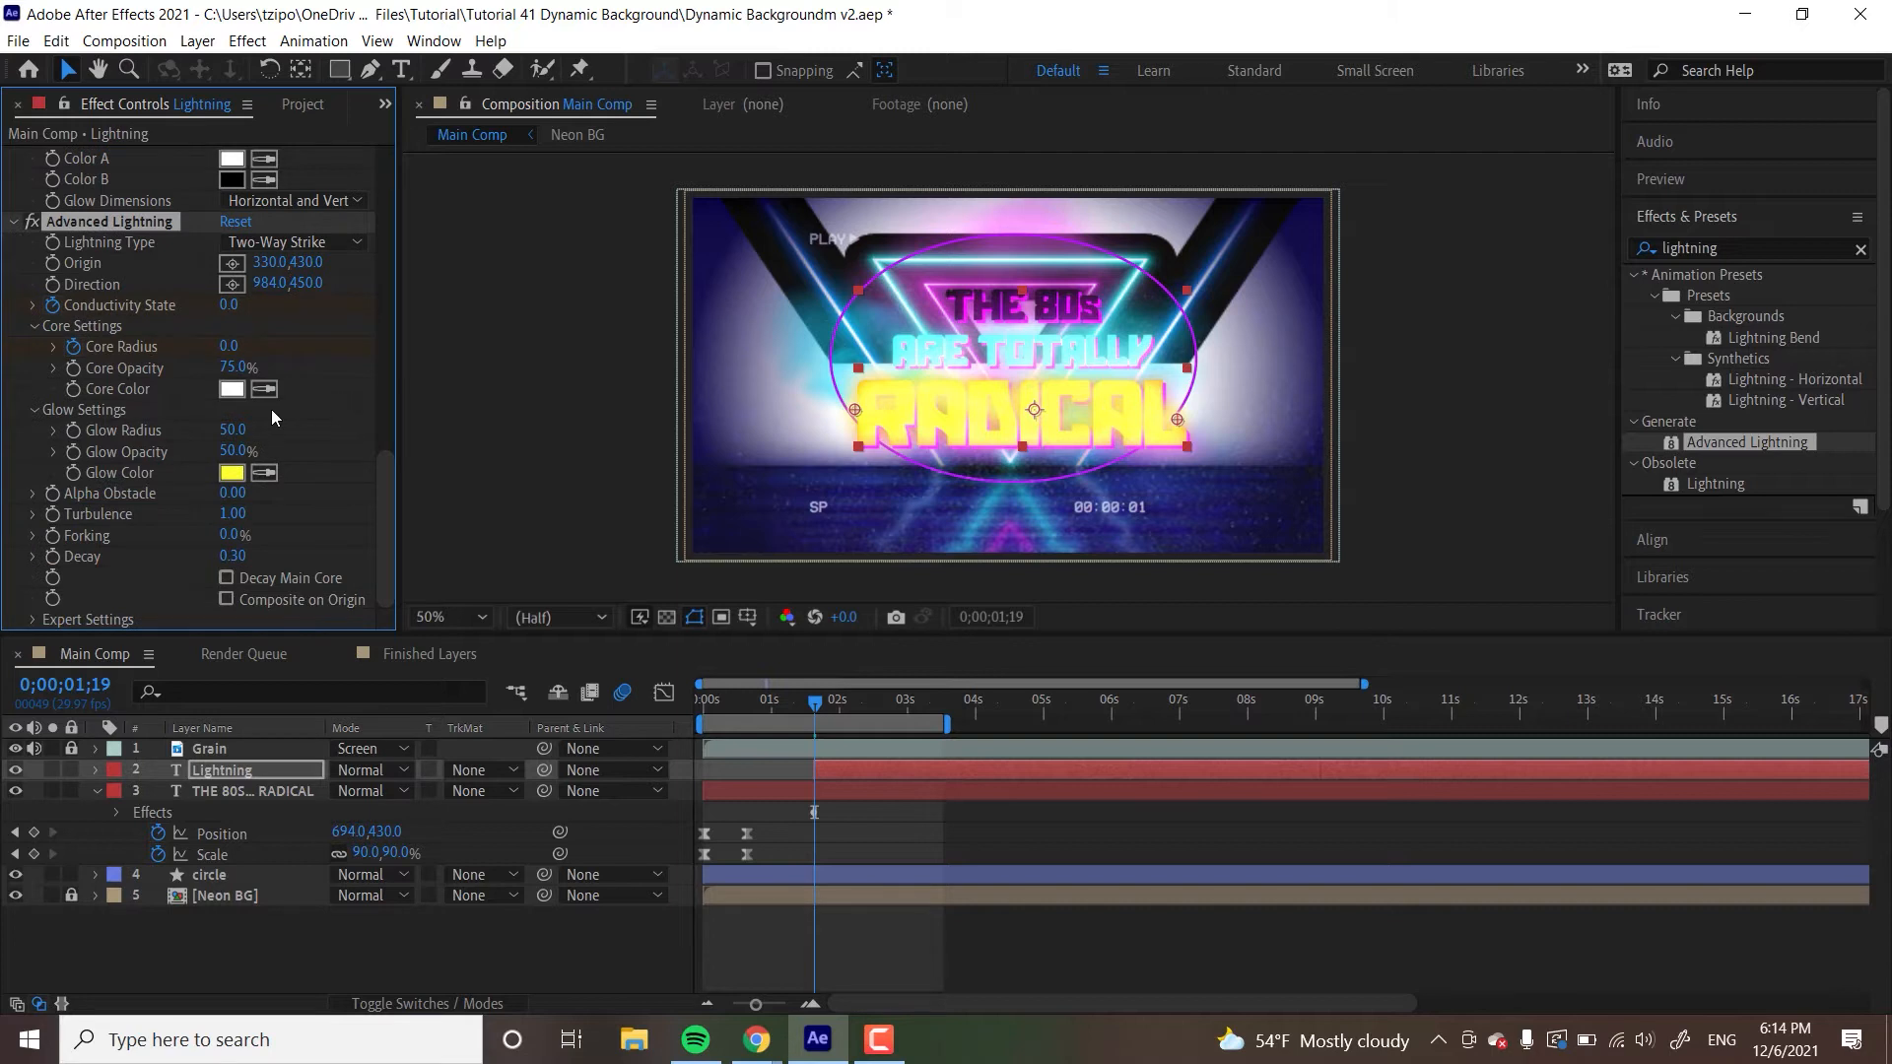
pyautogui.click(233, 430)
pyautogui.press('BackSpace')
pyautogui.write('1')
pyautogui.press('Return')
pyautogui.click(73, 430)
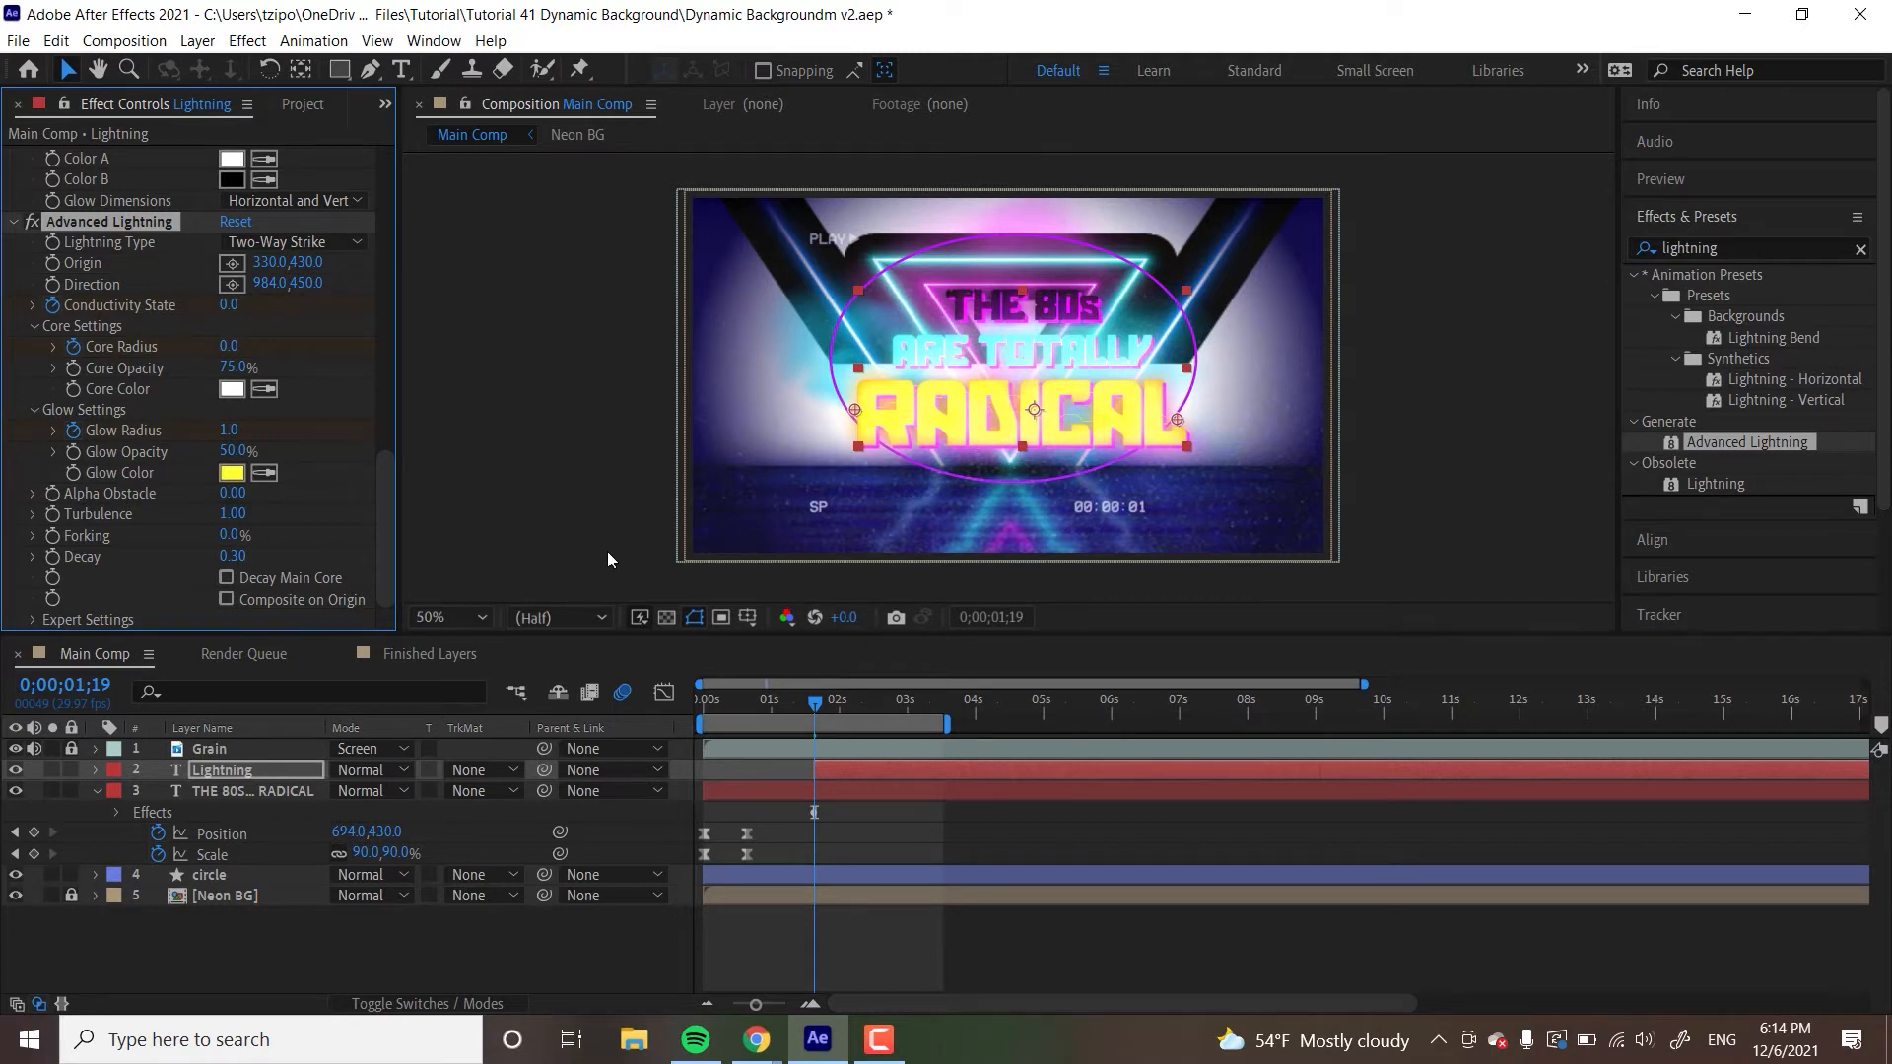
# - At 0;00;01;25, set the lightning's Core Radius to 9.5 and its Glow Radius to 70
pyautogui.click(828, 713)
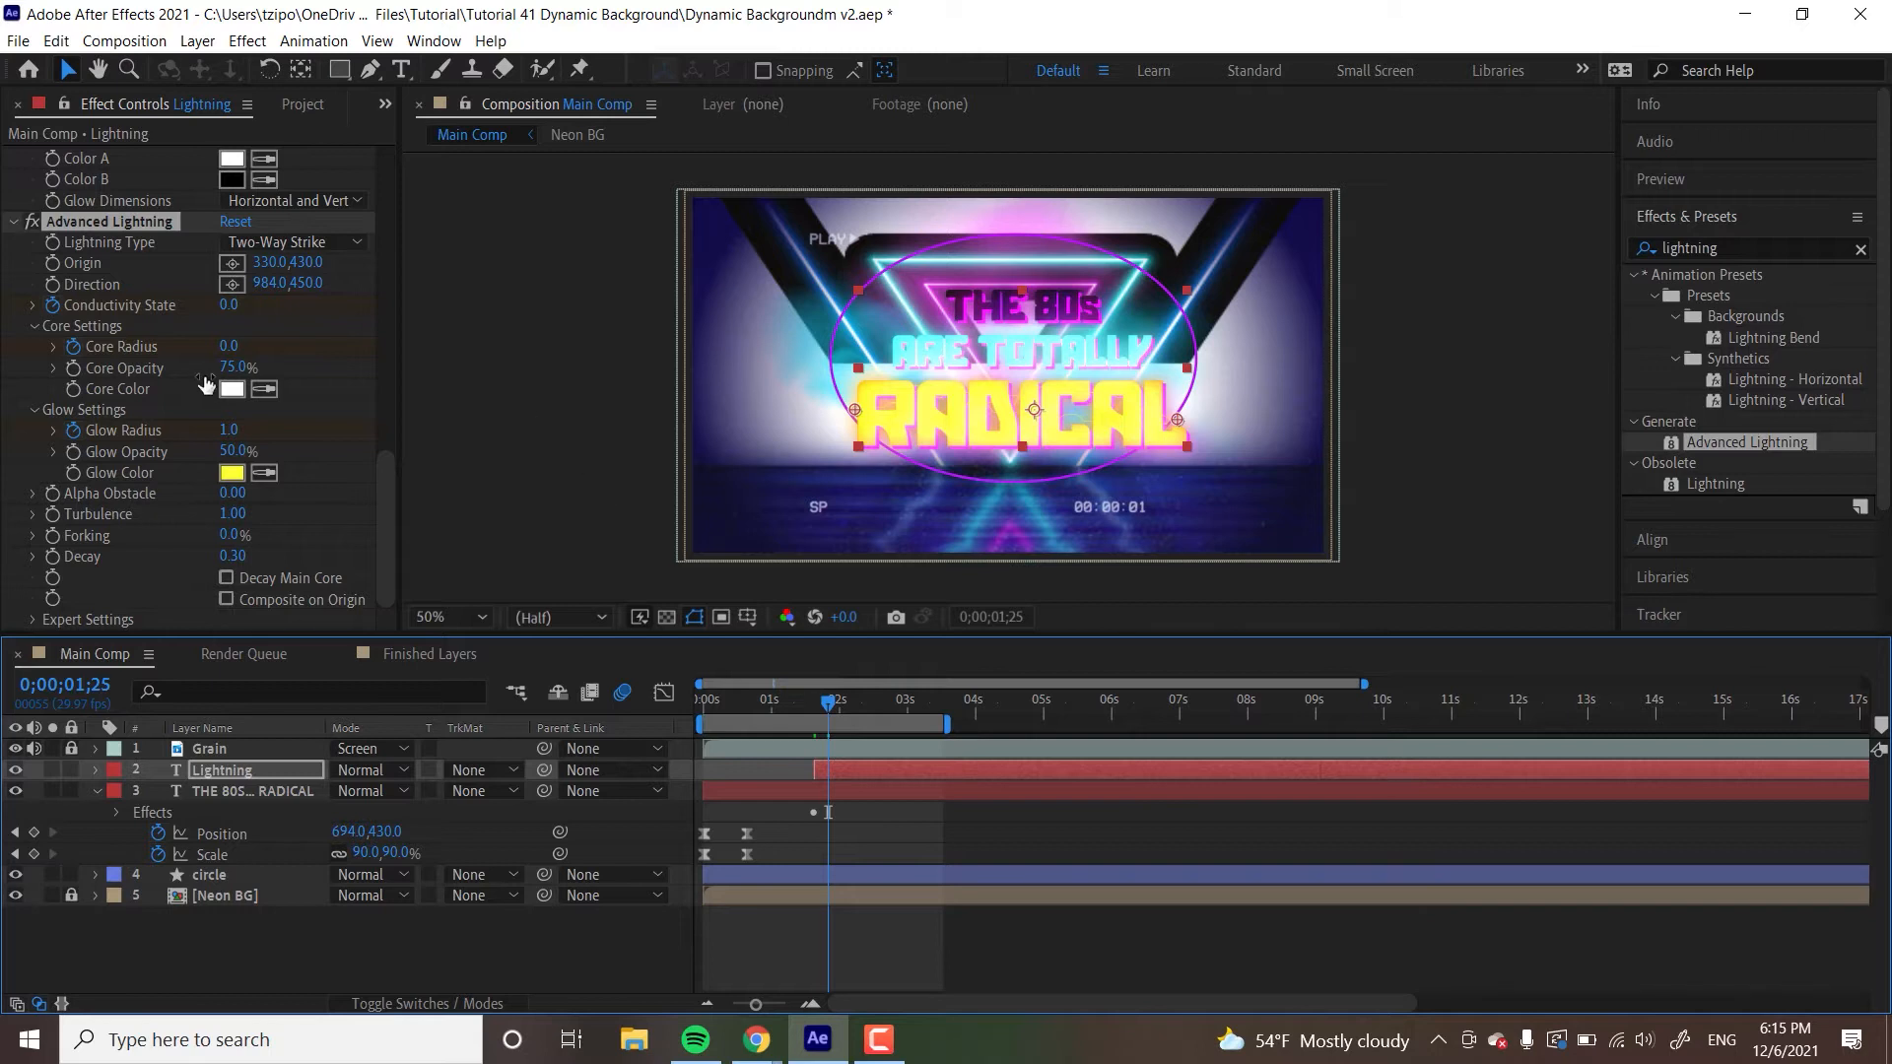
pyautogui.click(232, 347)
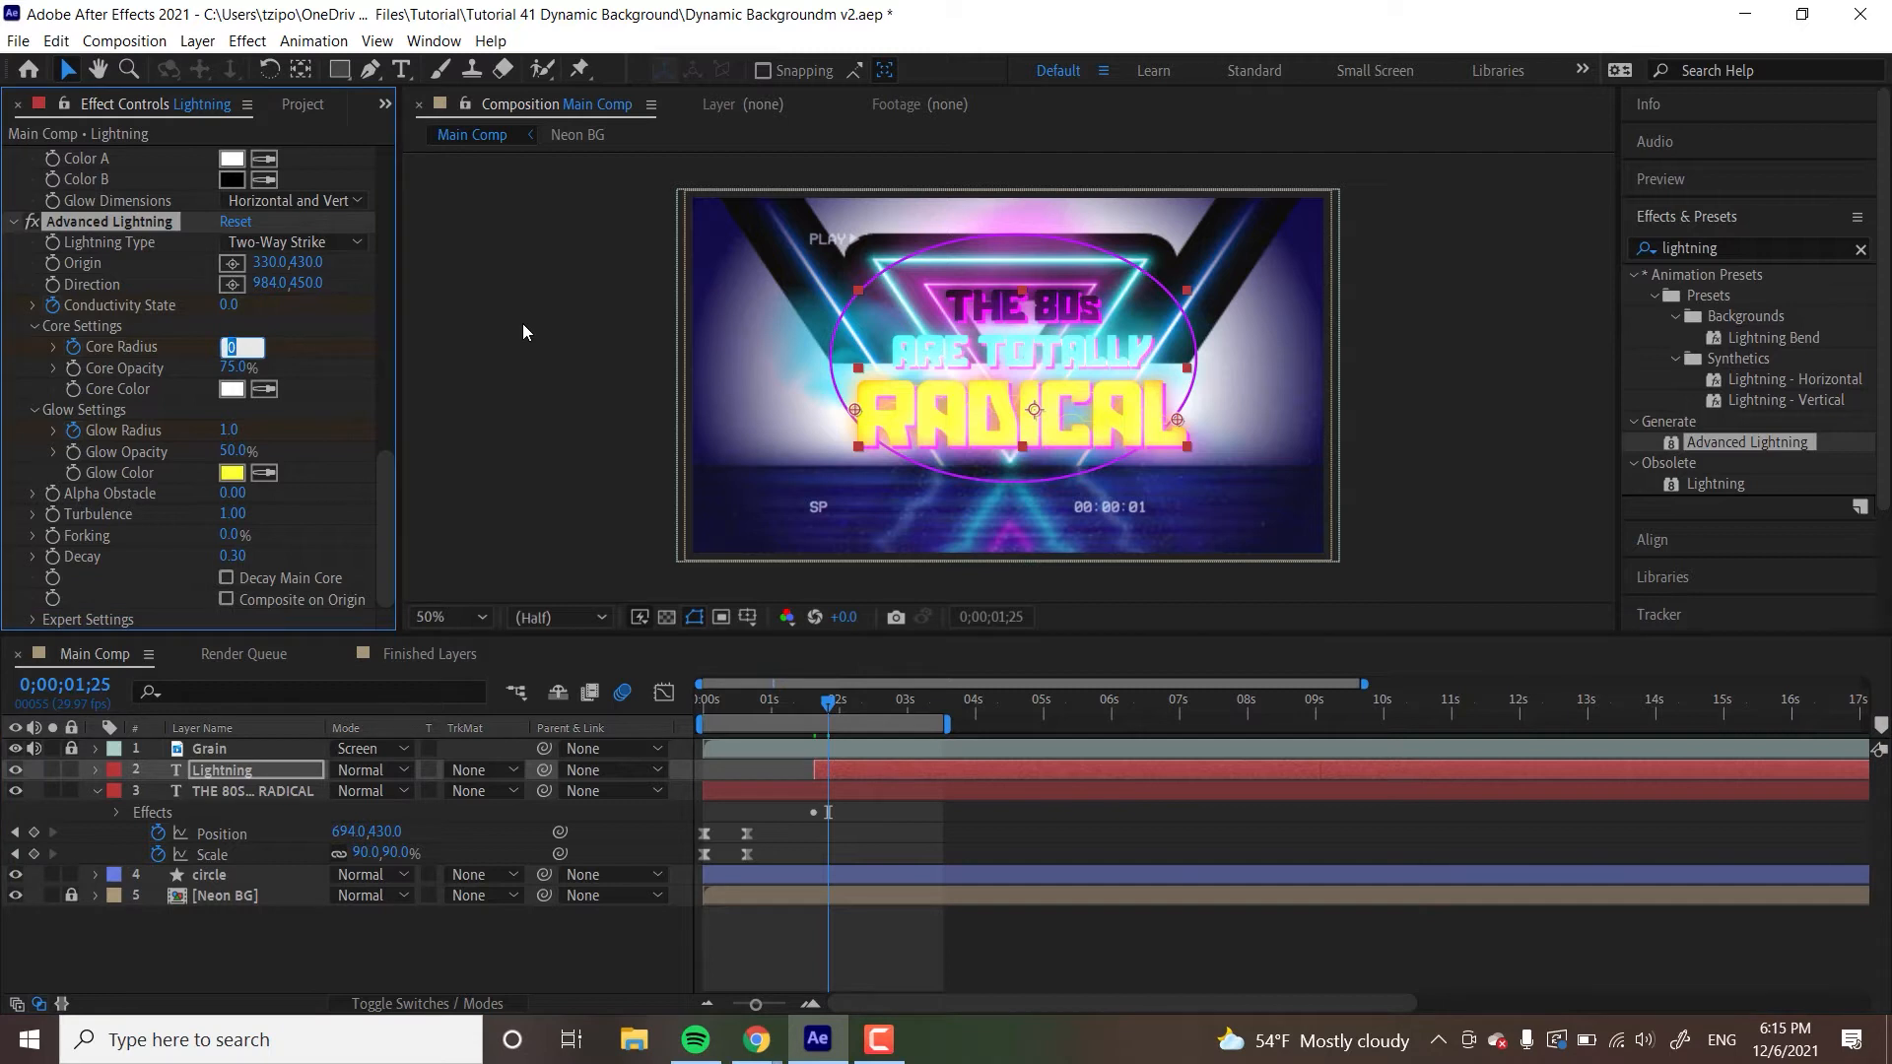
pyautogui.write('9.5')
pyautogui.press('Return')
pyautogui.click(228, 430)
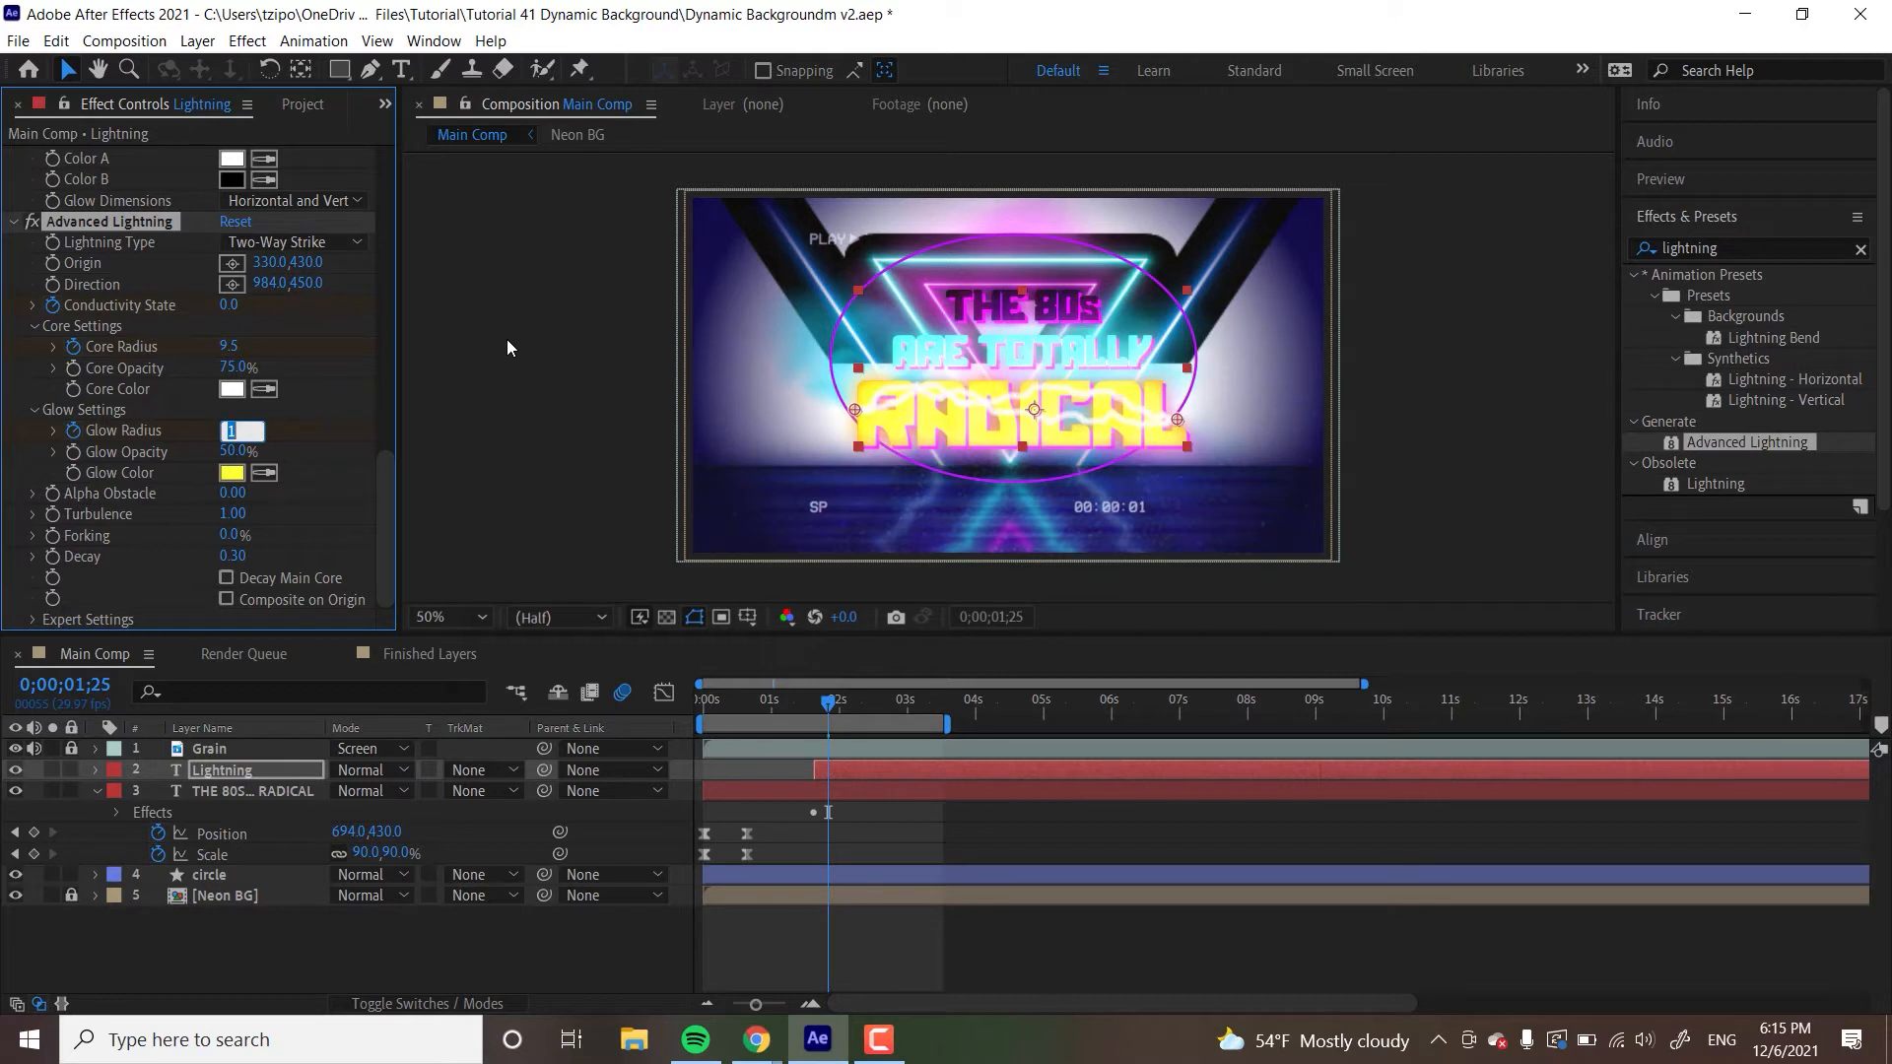
pyautogui.write('70')
pyautogui.press('Return')
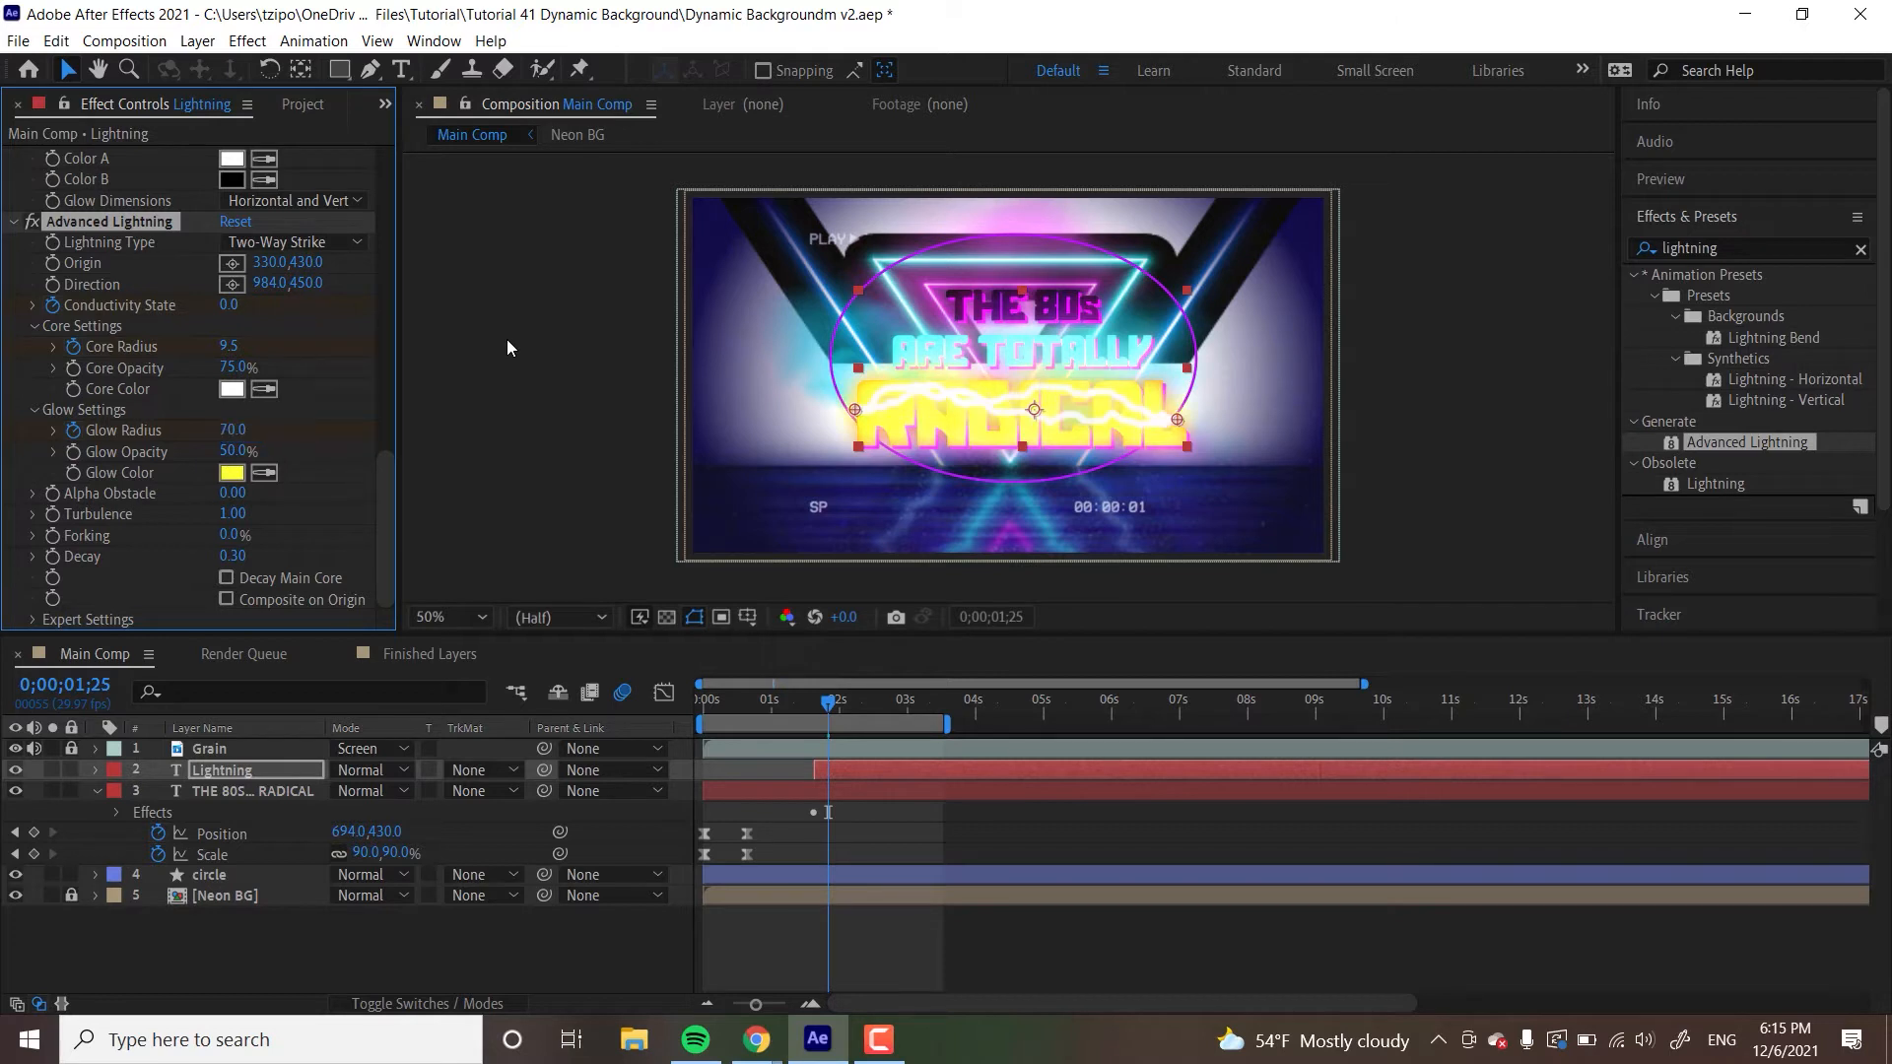
# - At 0;00;02;07, set the lightning's Core Radius to 3 and its Glow Radius to 55
pyautogui.click(855, 701)
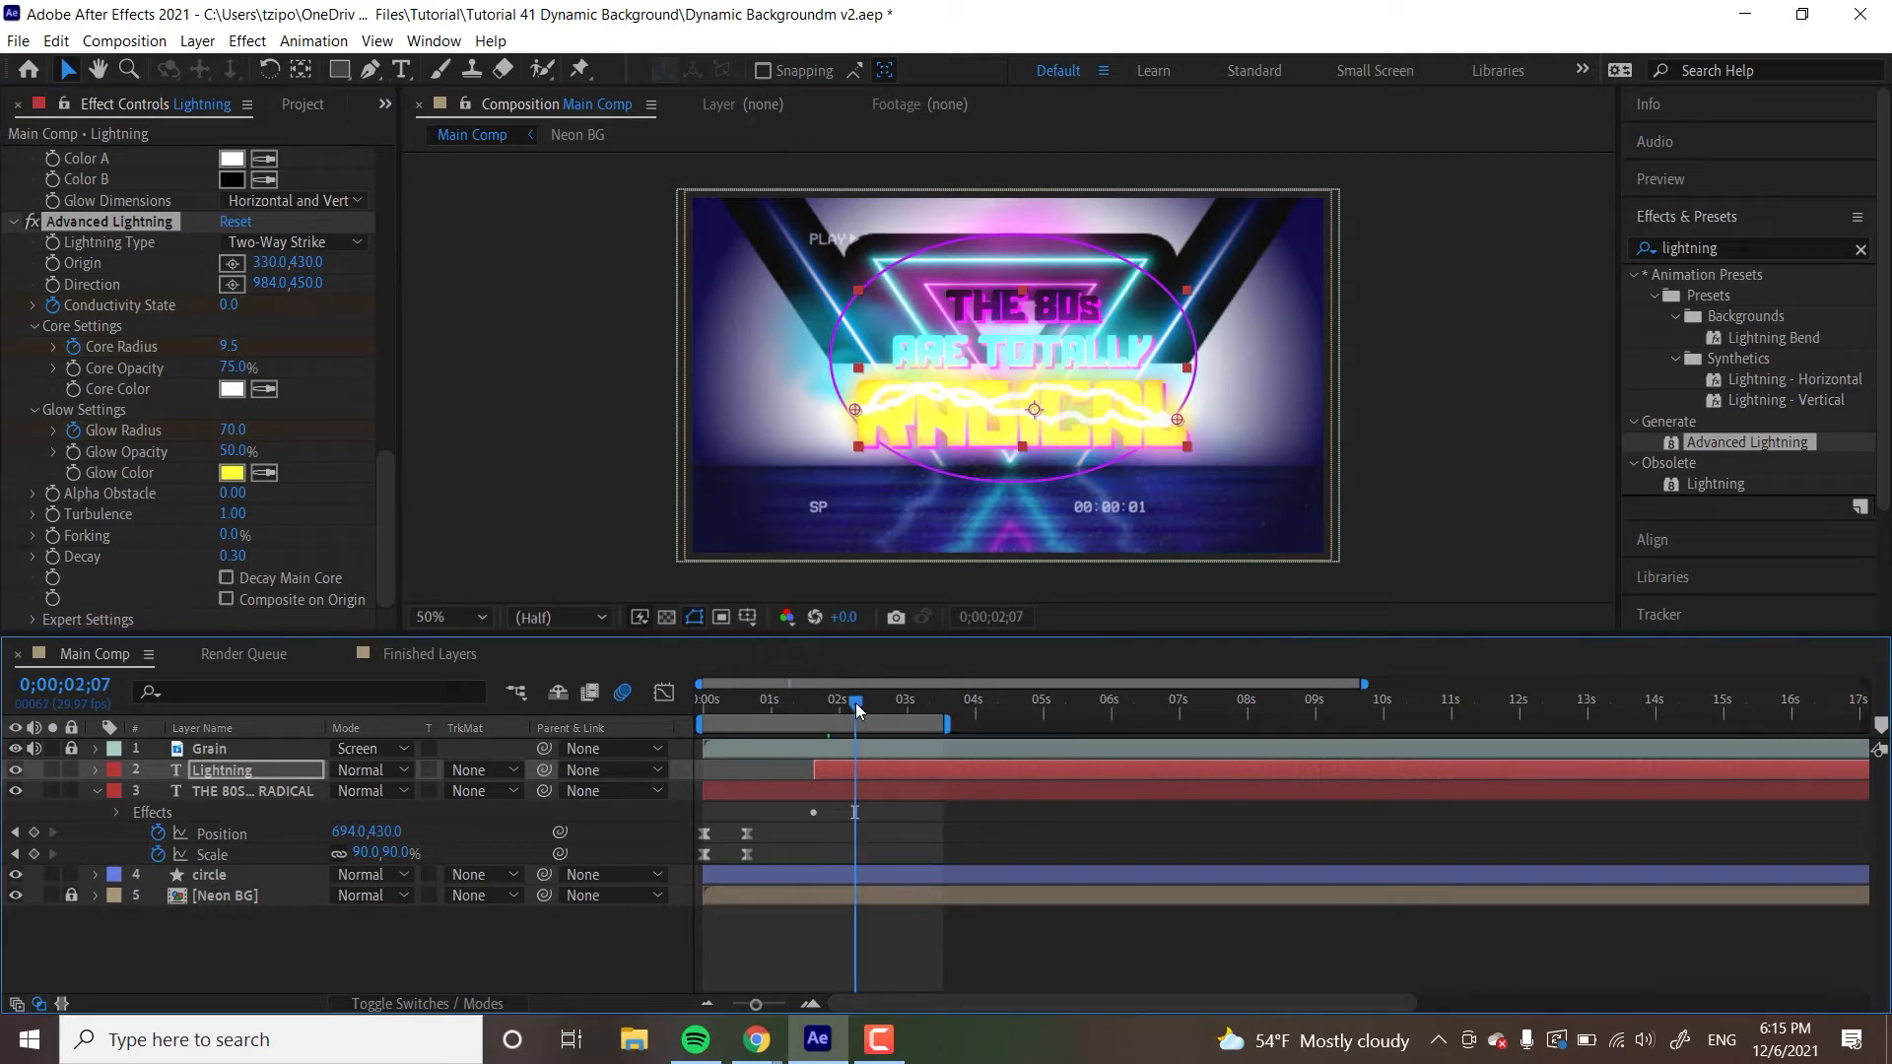
pyautogui.click(233, 350)
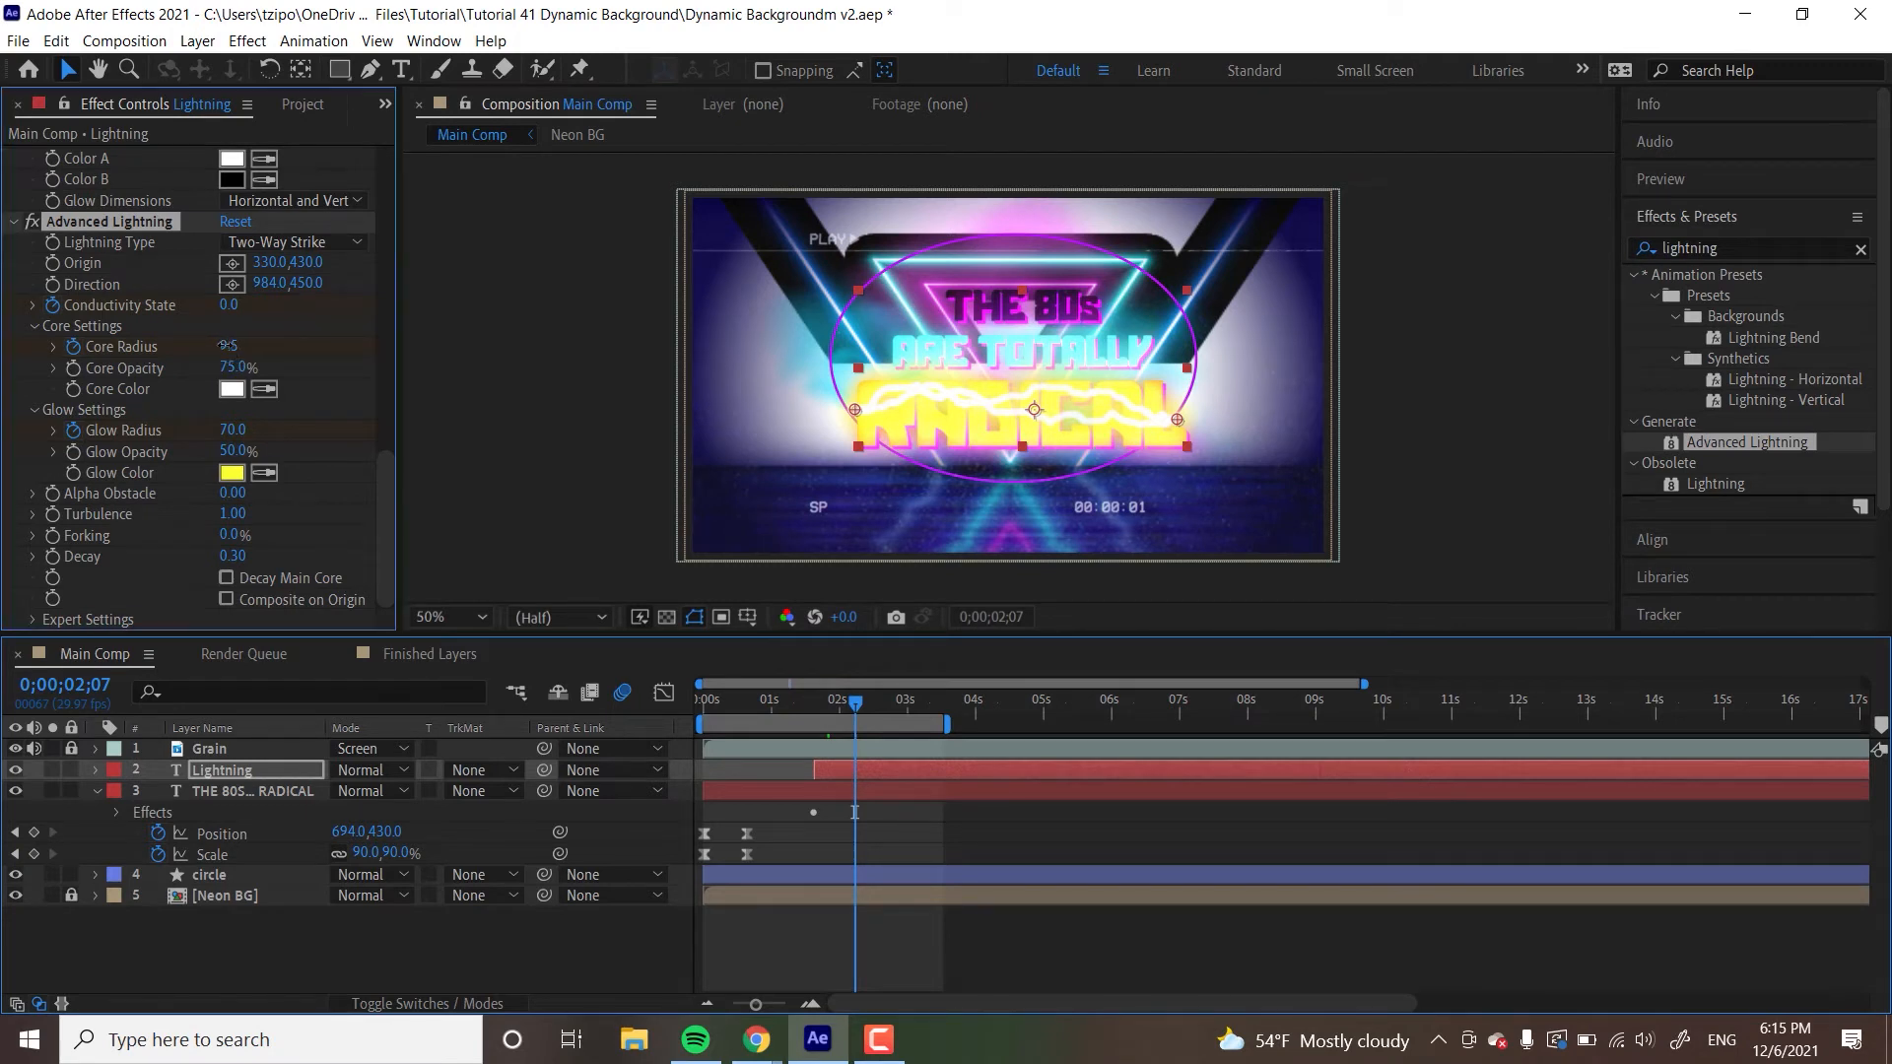
pyautogui.write('3')
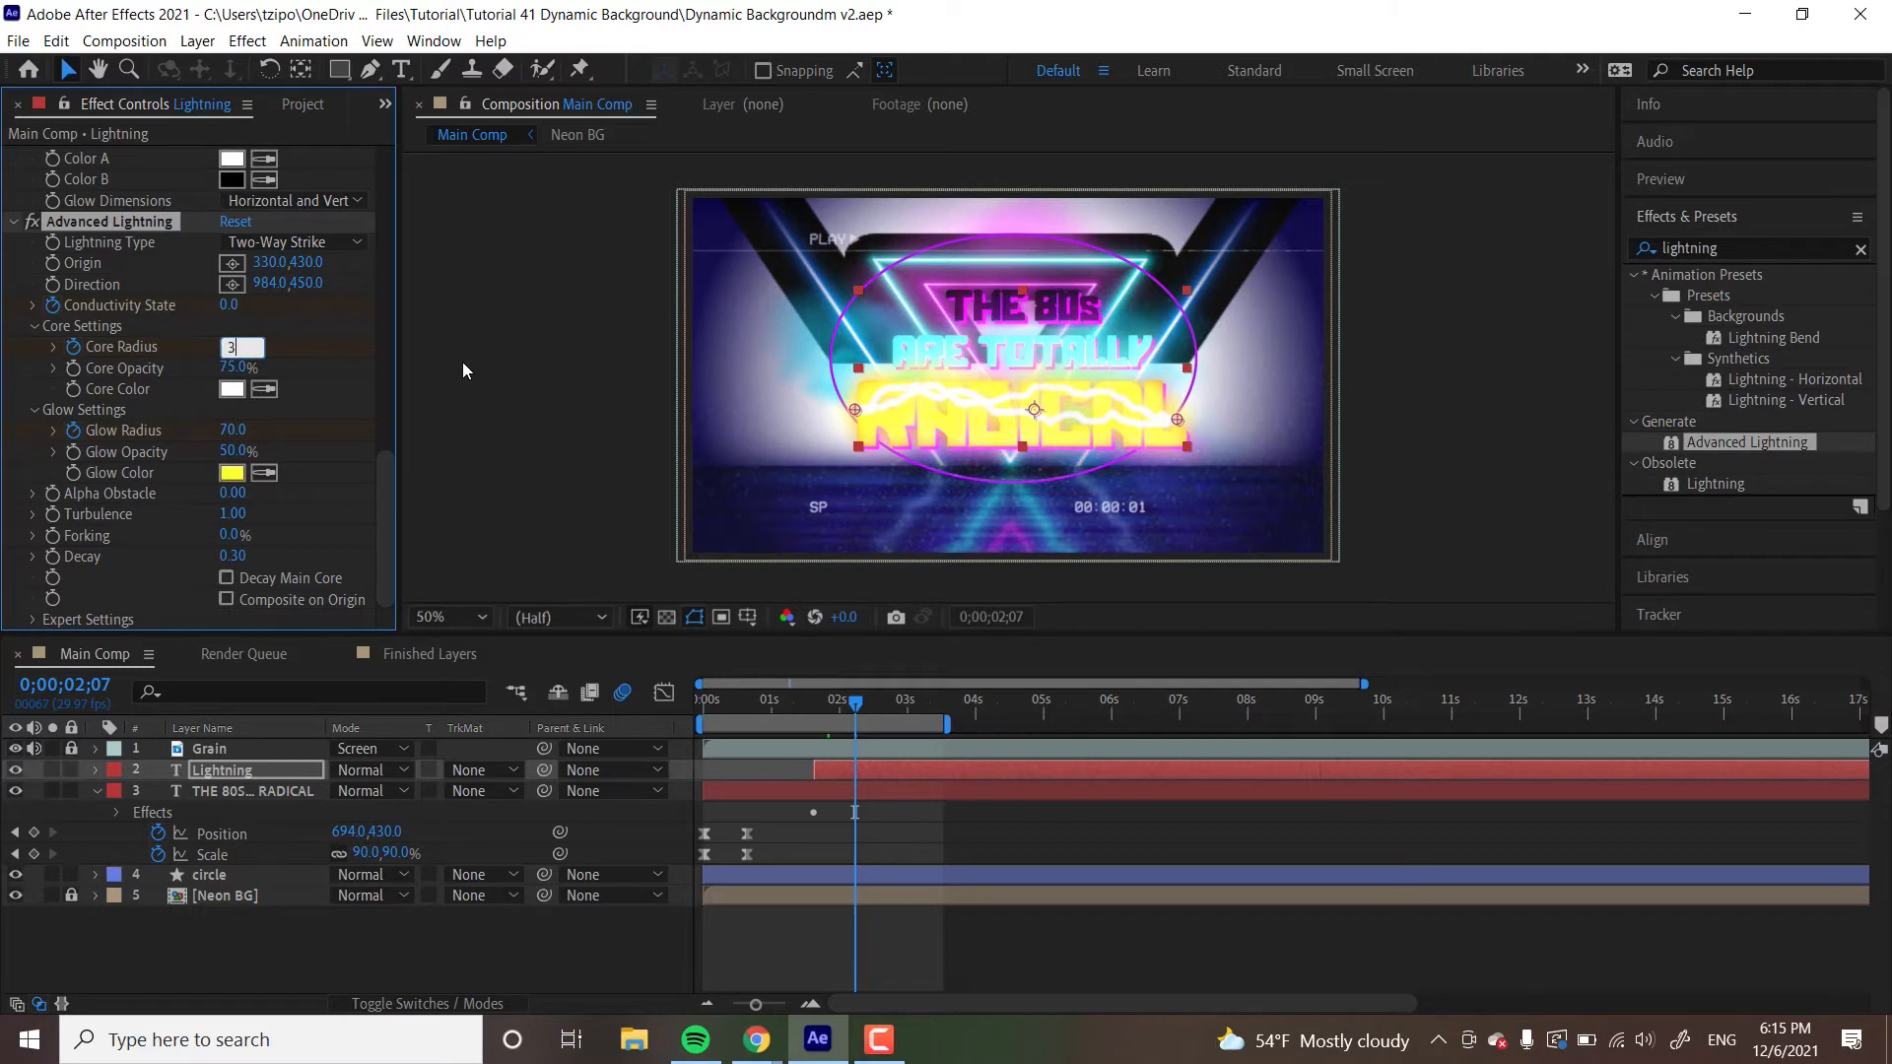
pyautogui.press('Return')
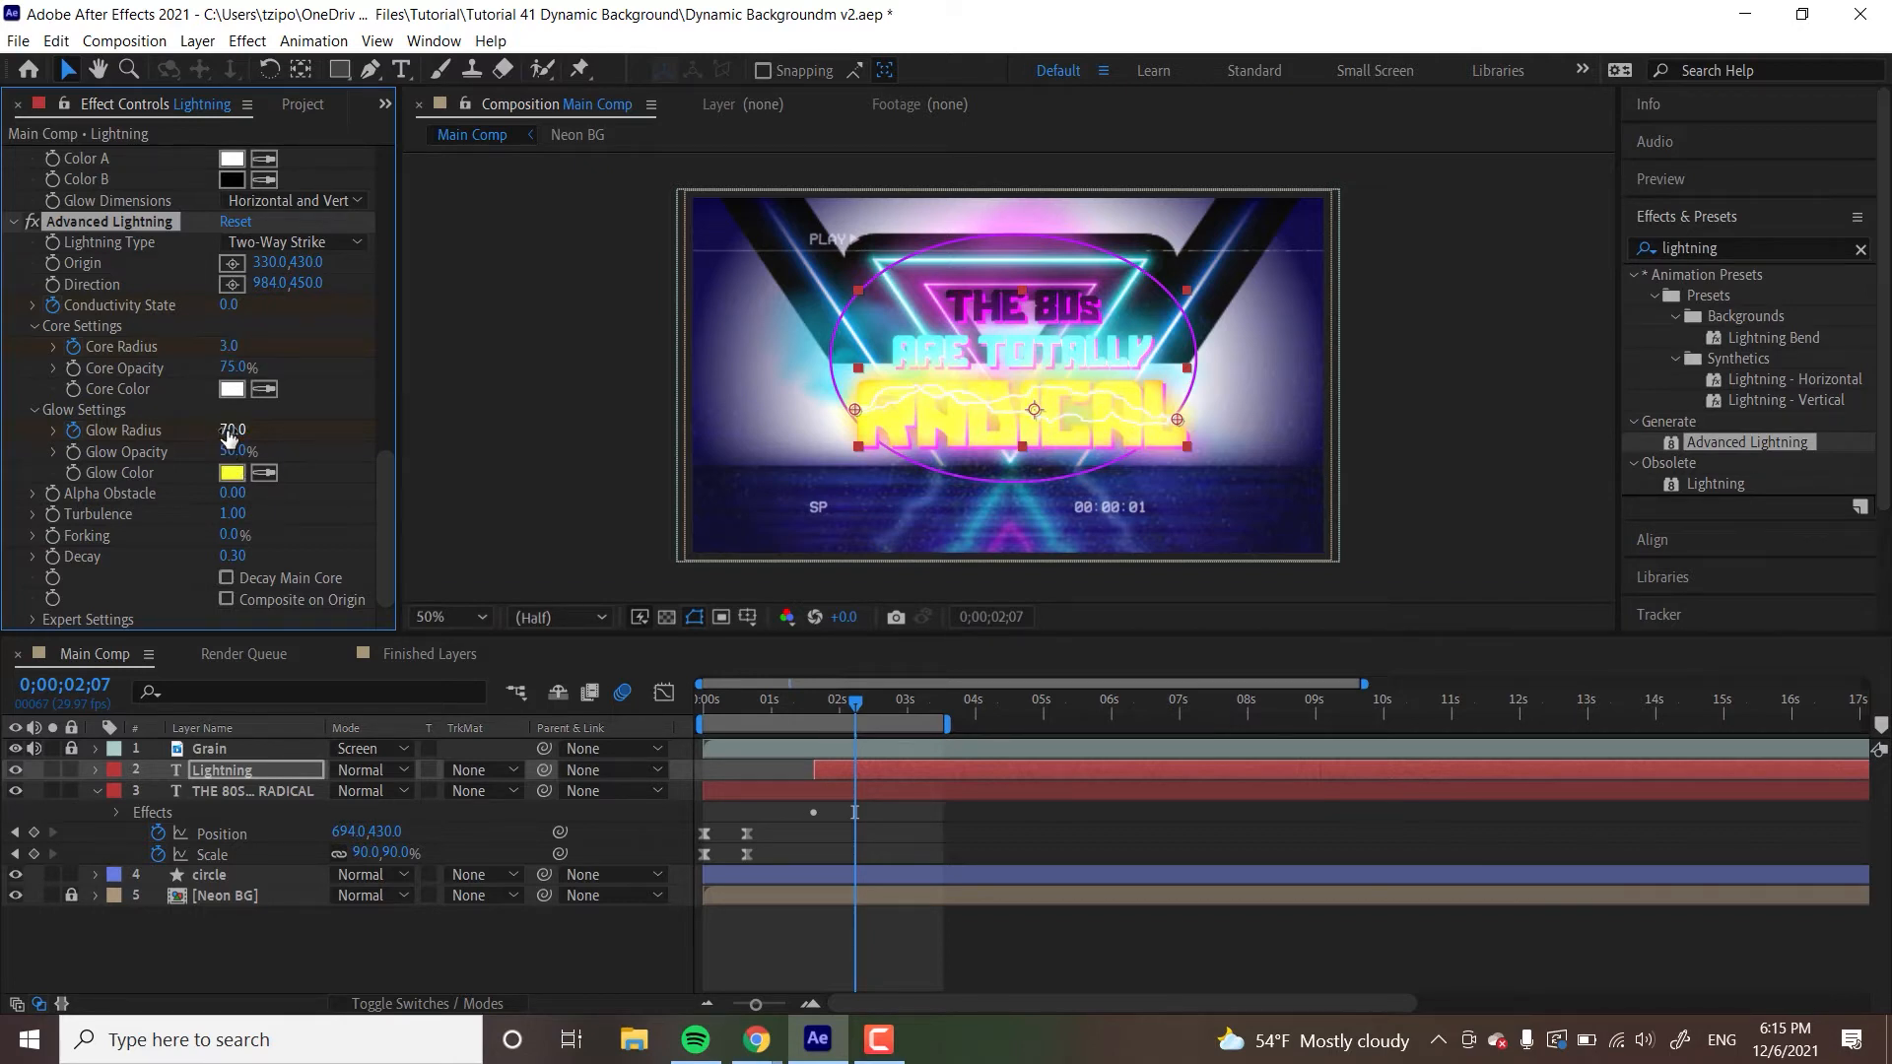
pyautogui.click(231, 430)
pyautogui.write('55')
pyautogui.press('Return')
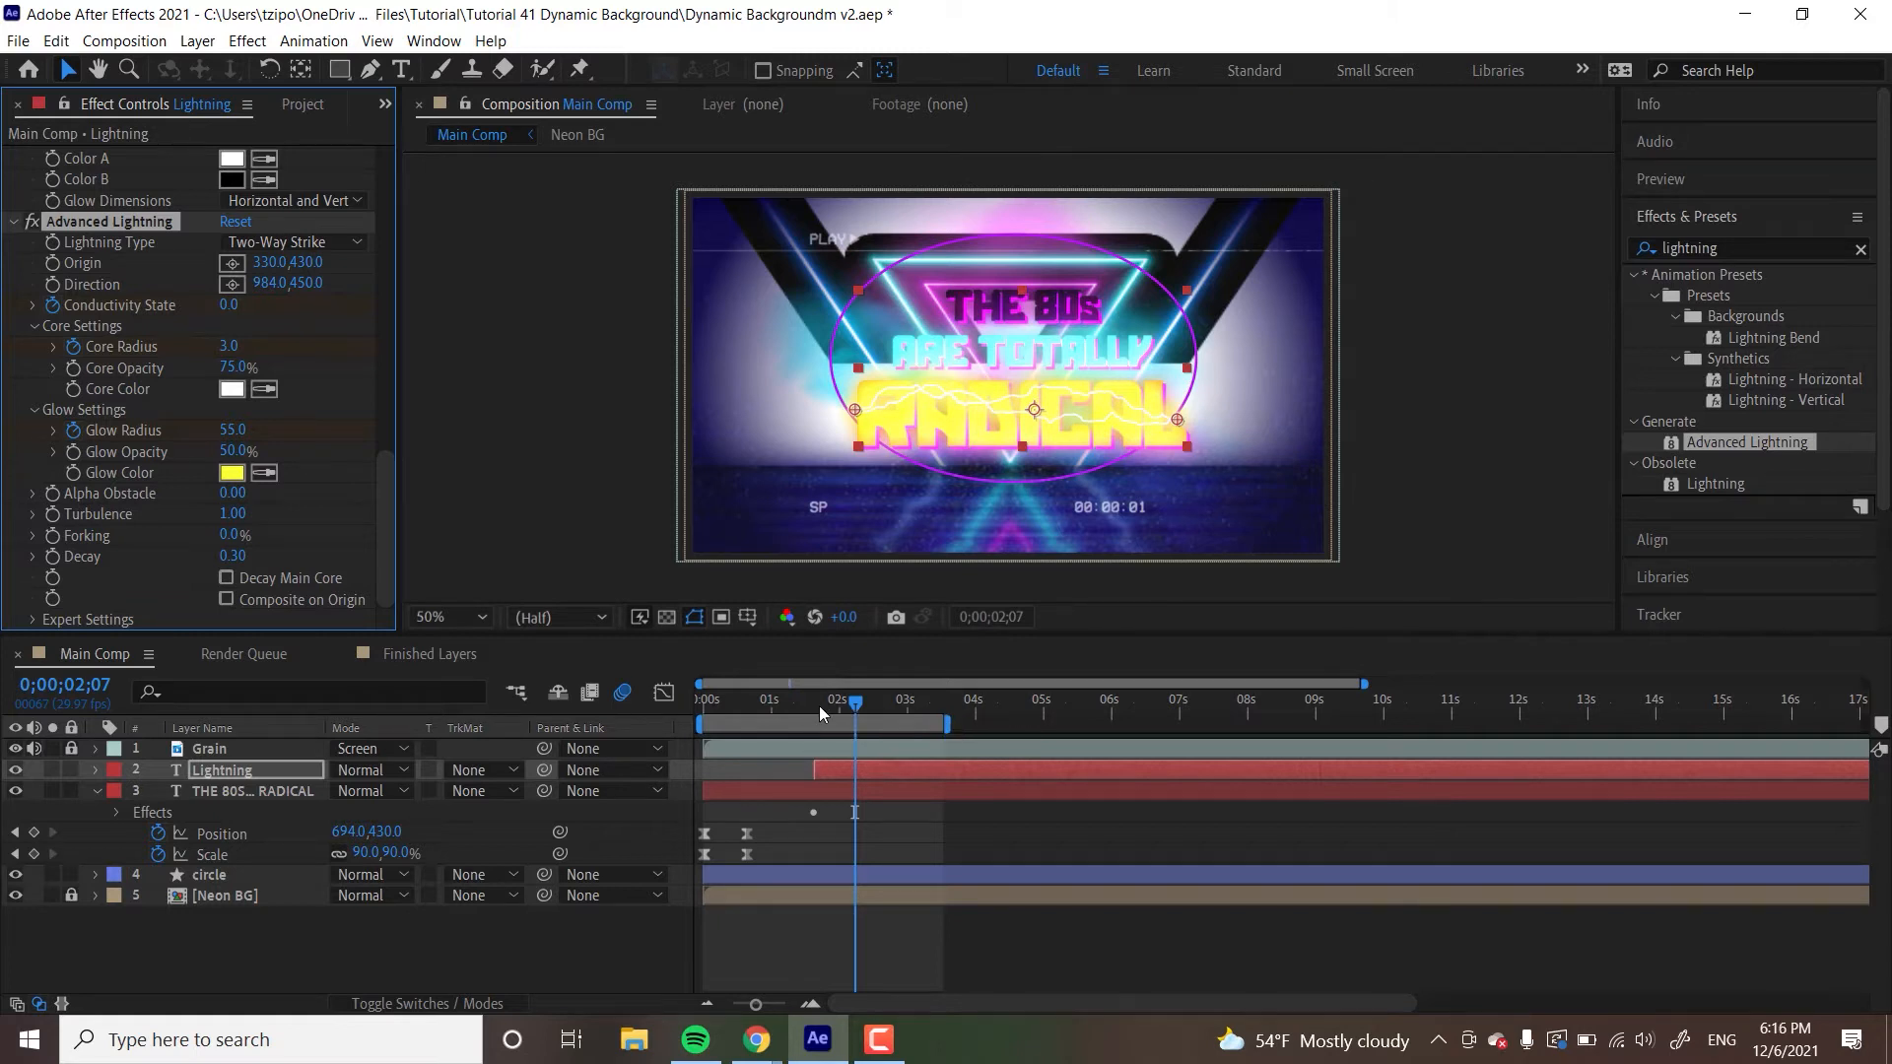
# - At 0;00;03;18, set the lightning's Conductivity State to 10
pyautogui.moveTo(819, 705); pyautogui.dragTo(872, 731)
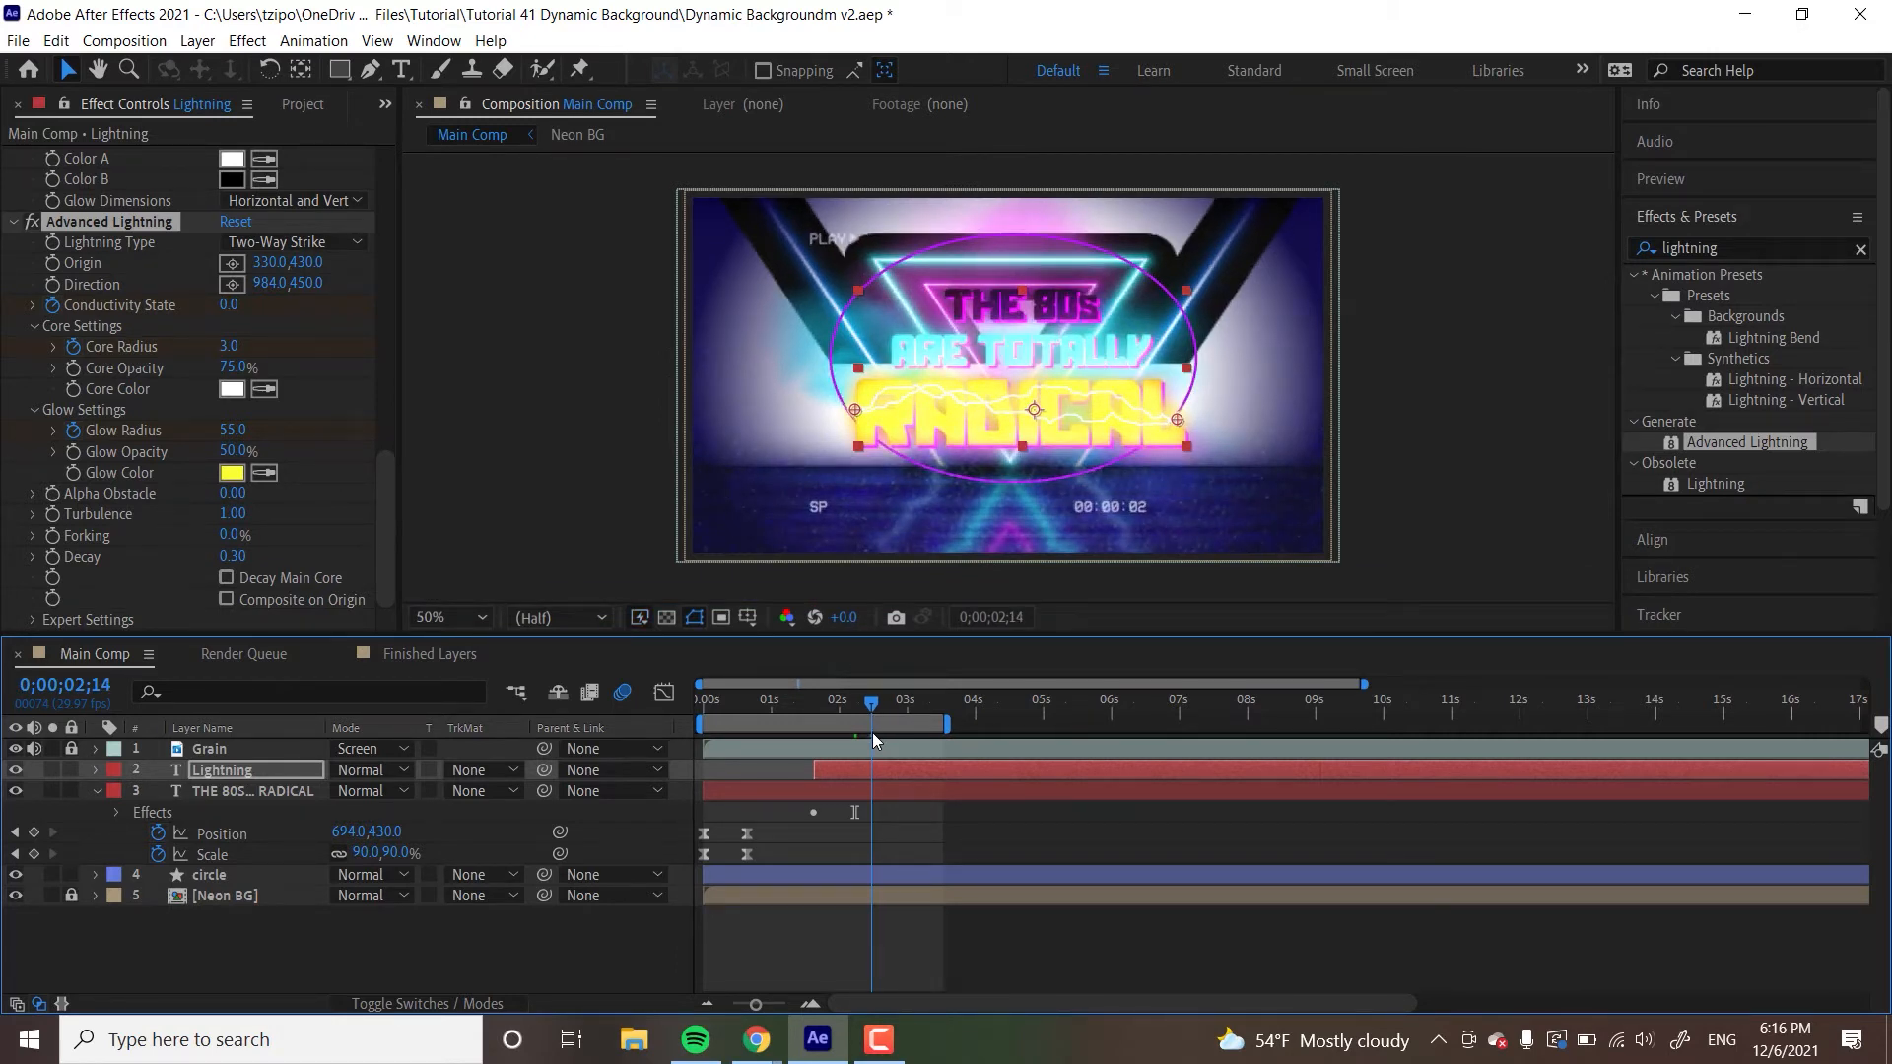
pyautogui.moveTo(872, 731); pyautogui.dragTo(949, 737)
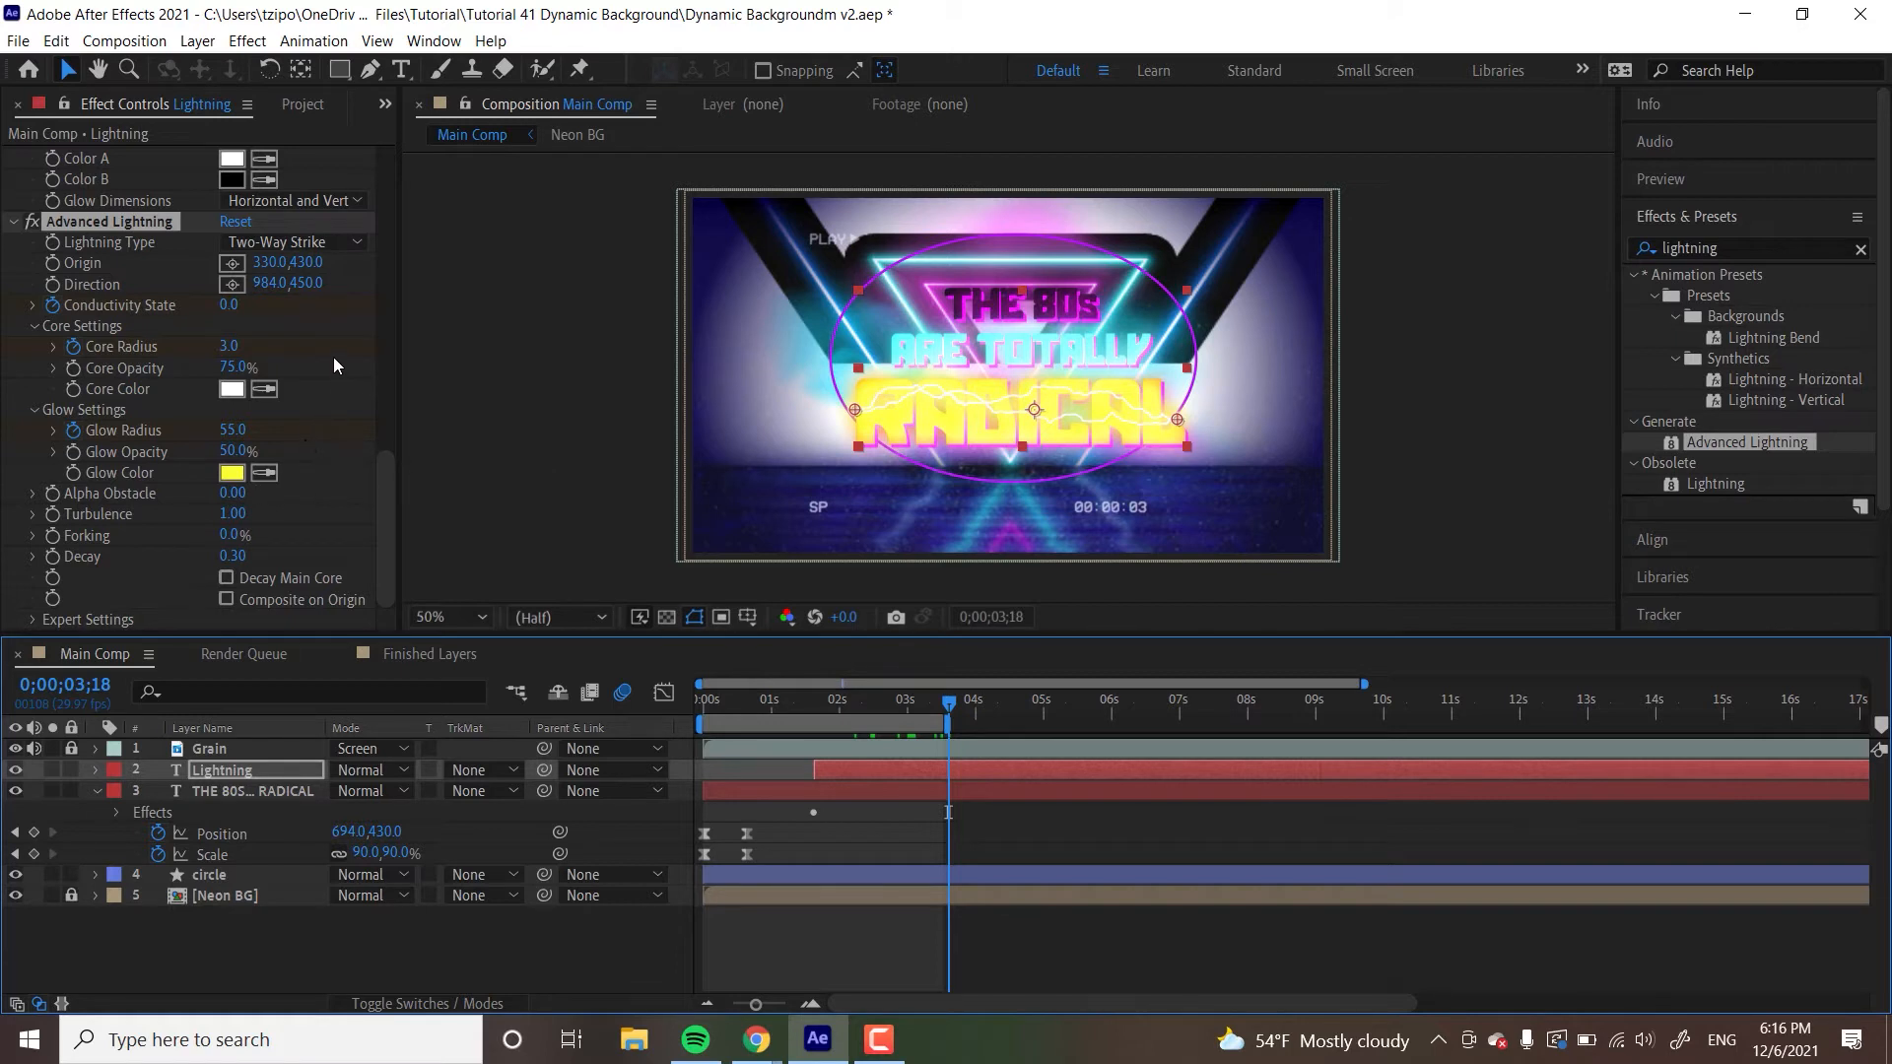
pyautogui.click(226, 307)
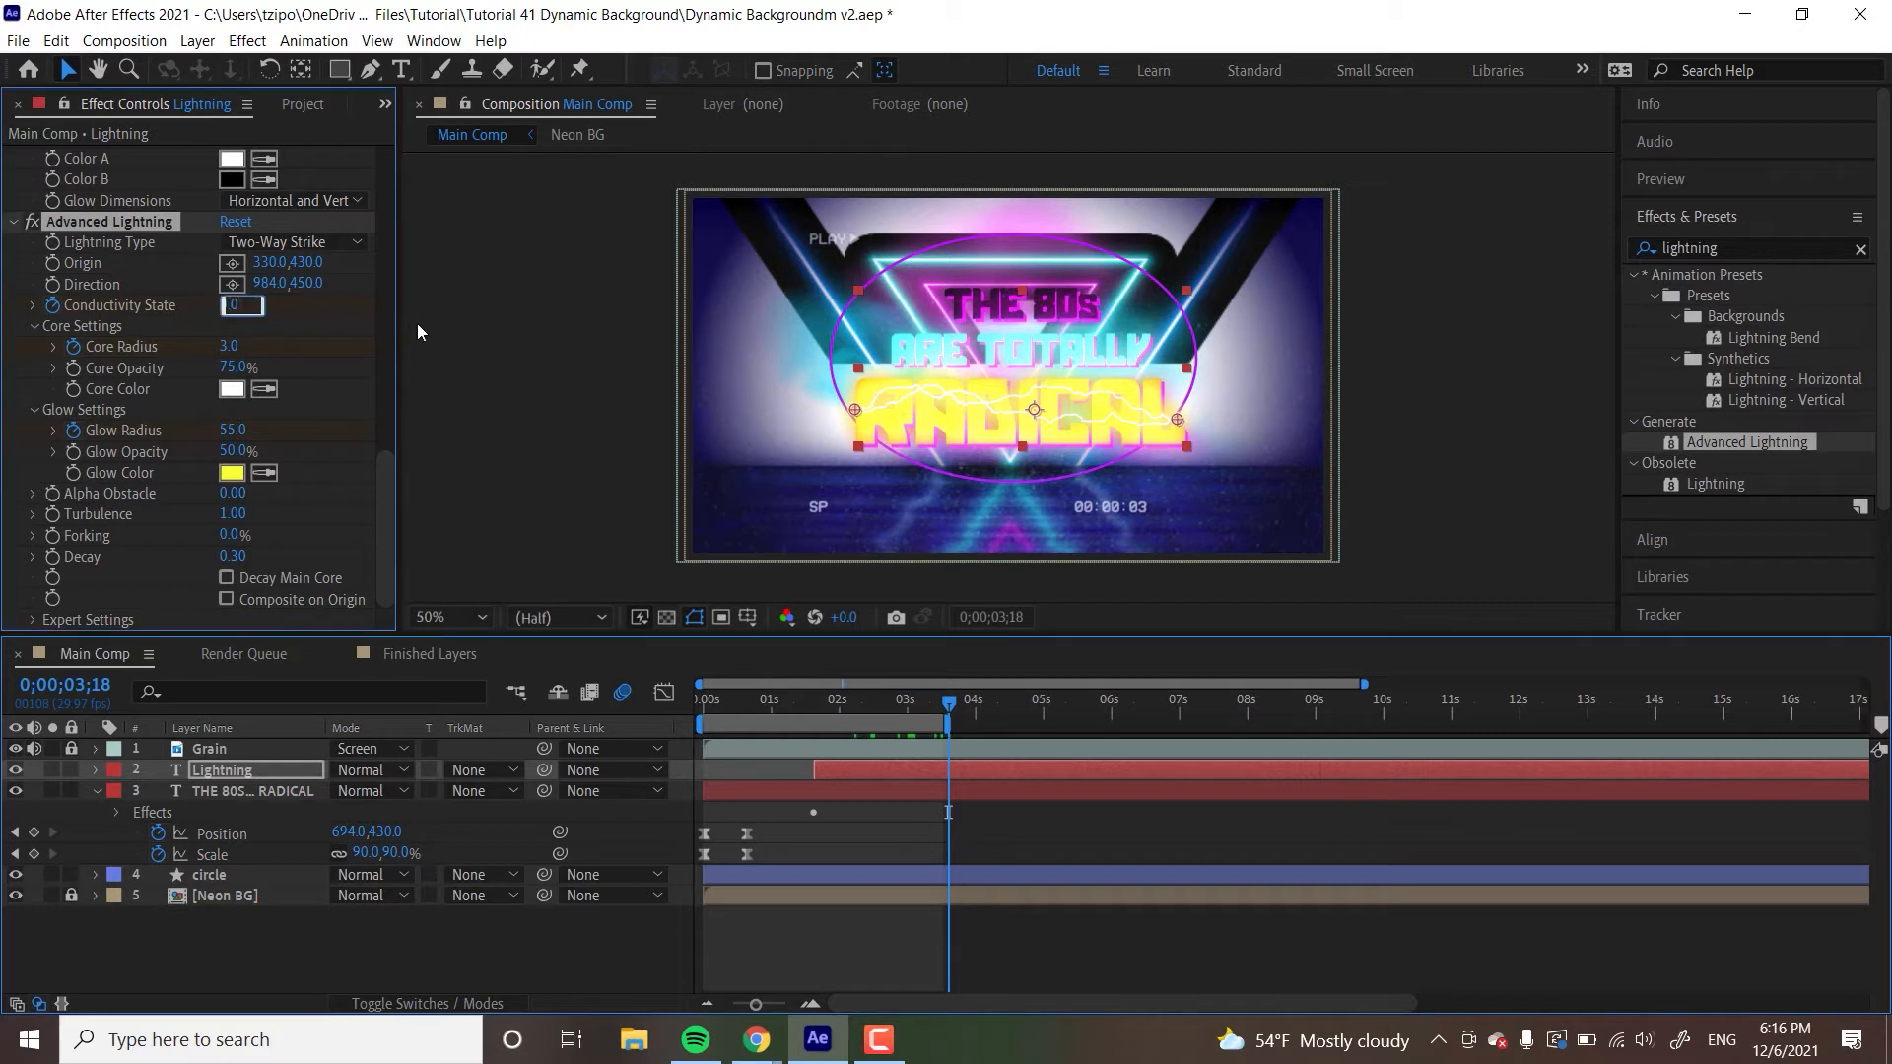
pyautogui.write('10')
pyautogui.press('Return')
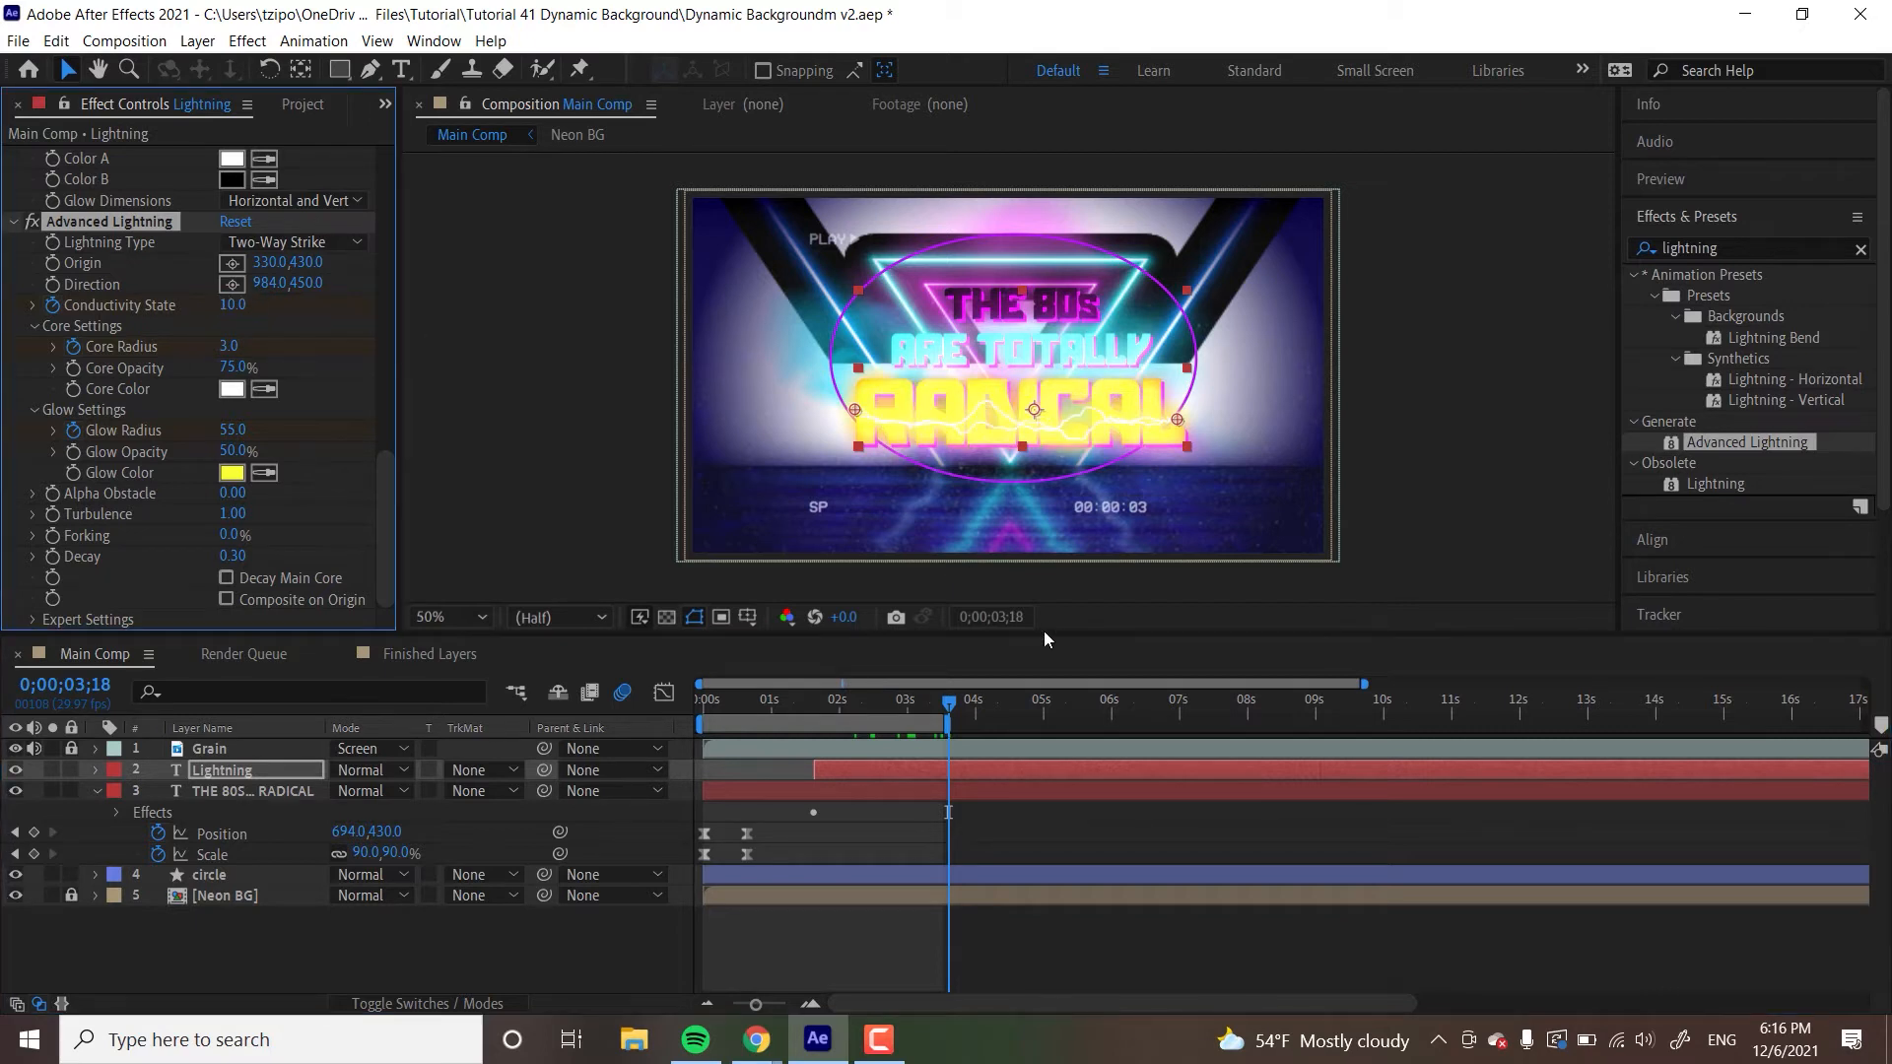
# - Preview the lightning animation between about 0;00;01;26 and 0;00;03;18
pyautogui.moveTo(887, 695); pyautogui.dragTo(826, 741)
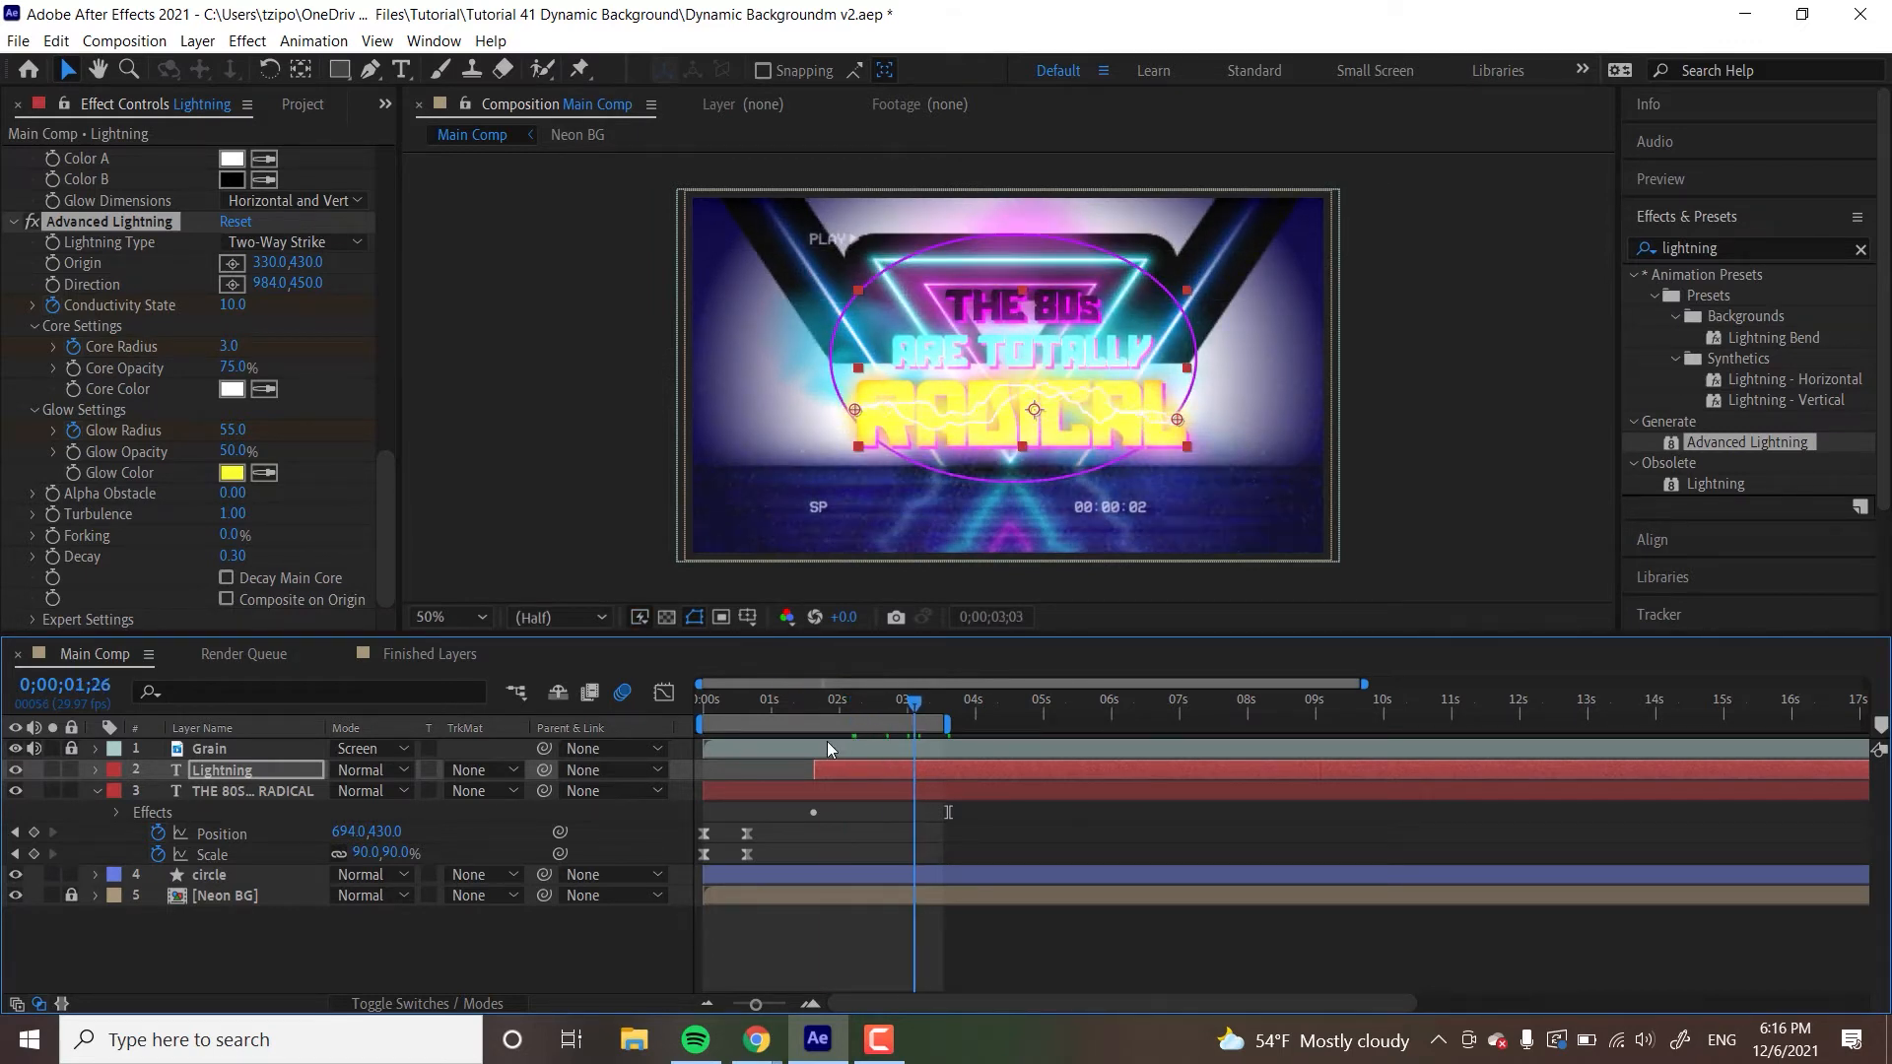
pyautogui.press('space')
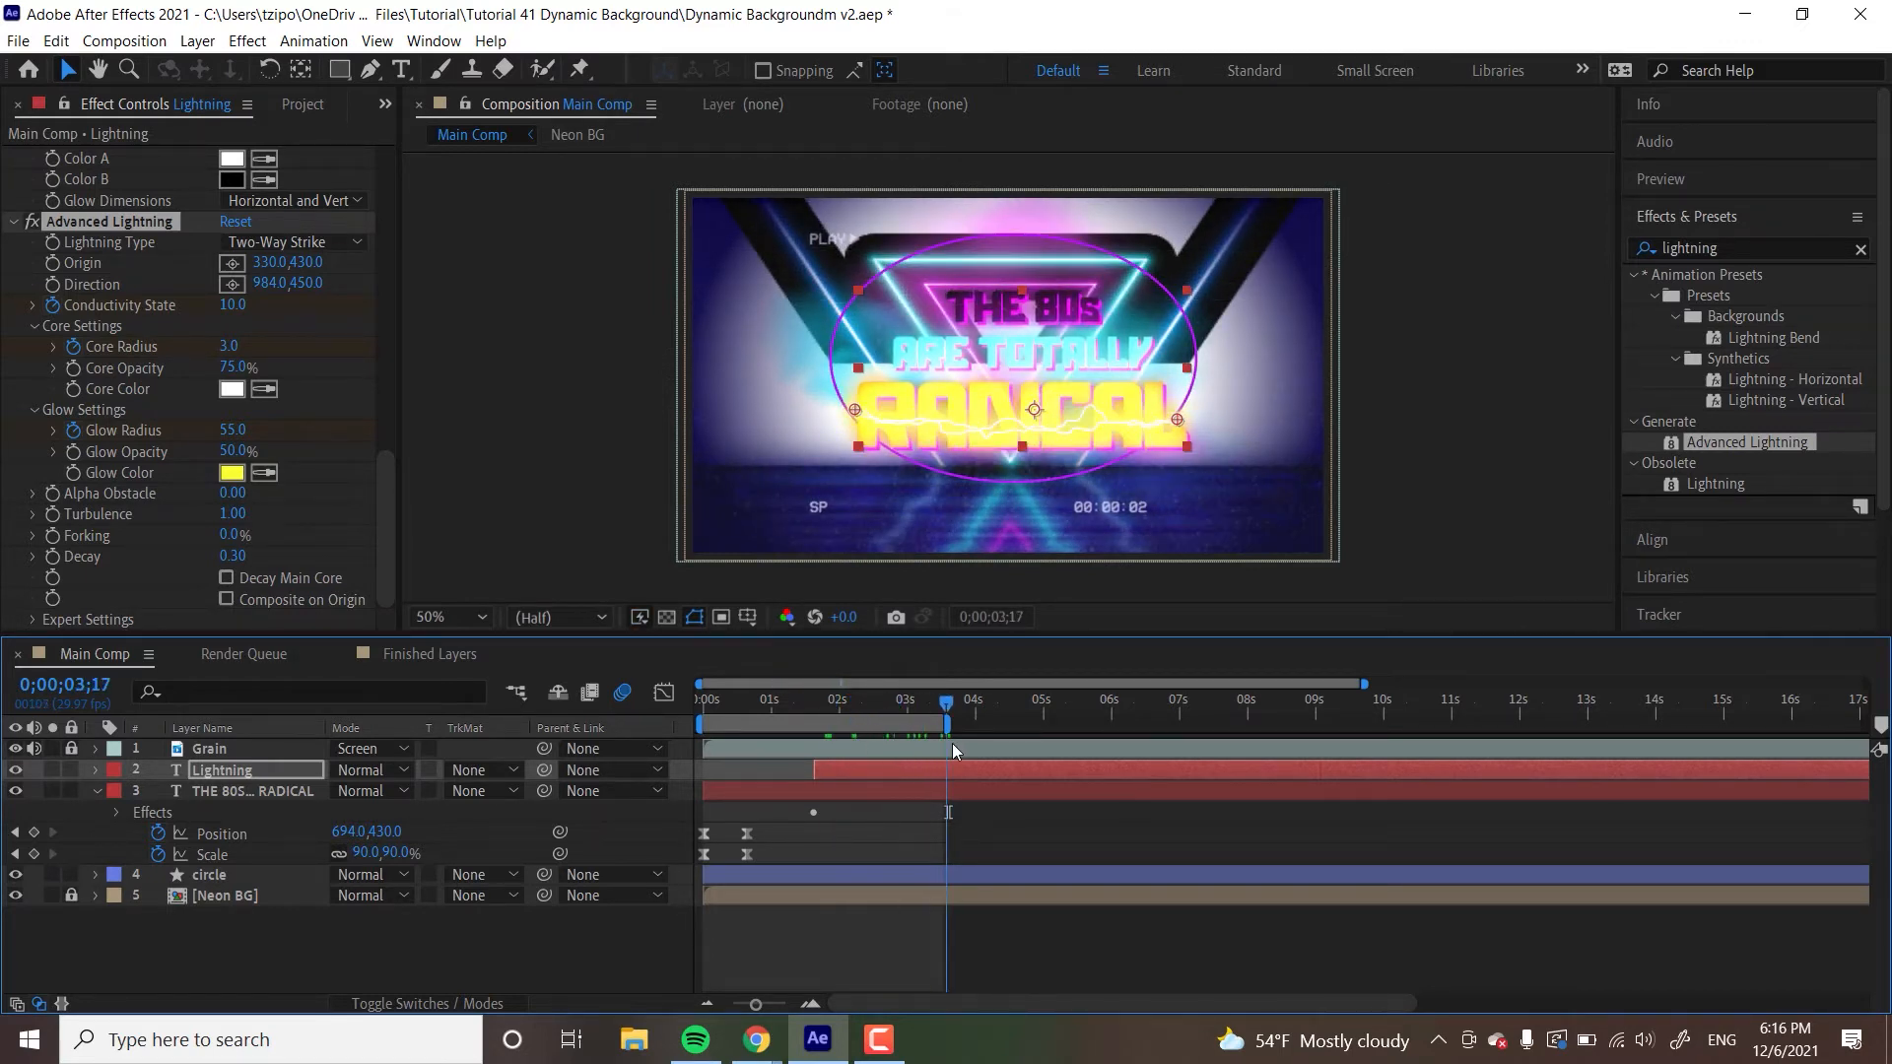
pyautogui.moveTo(872, 754); pyautogui.dragTo(914, 743)
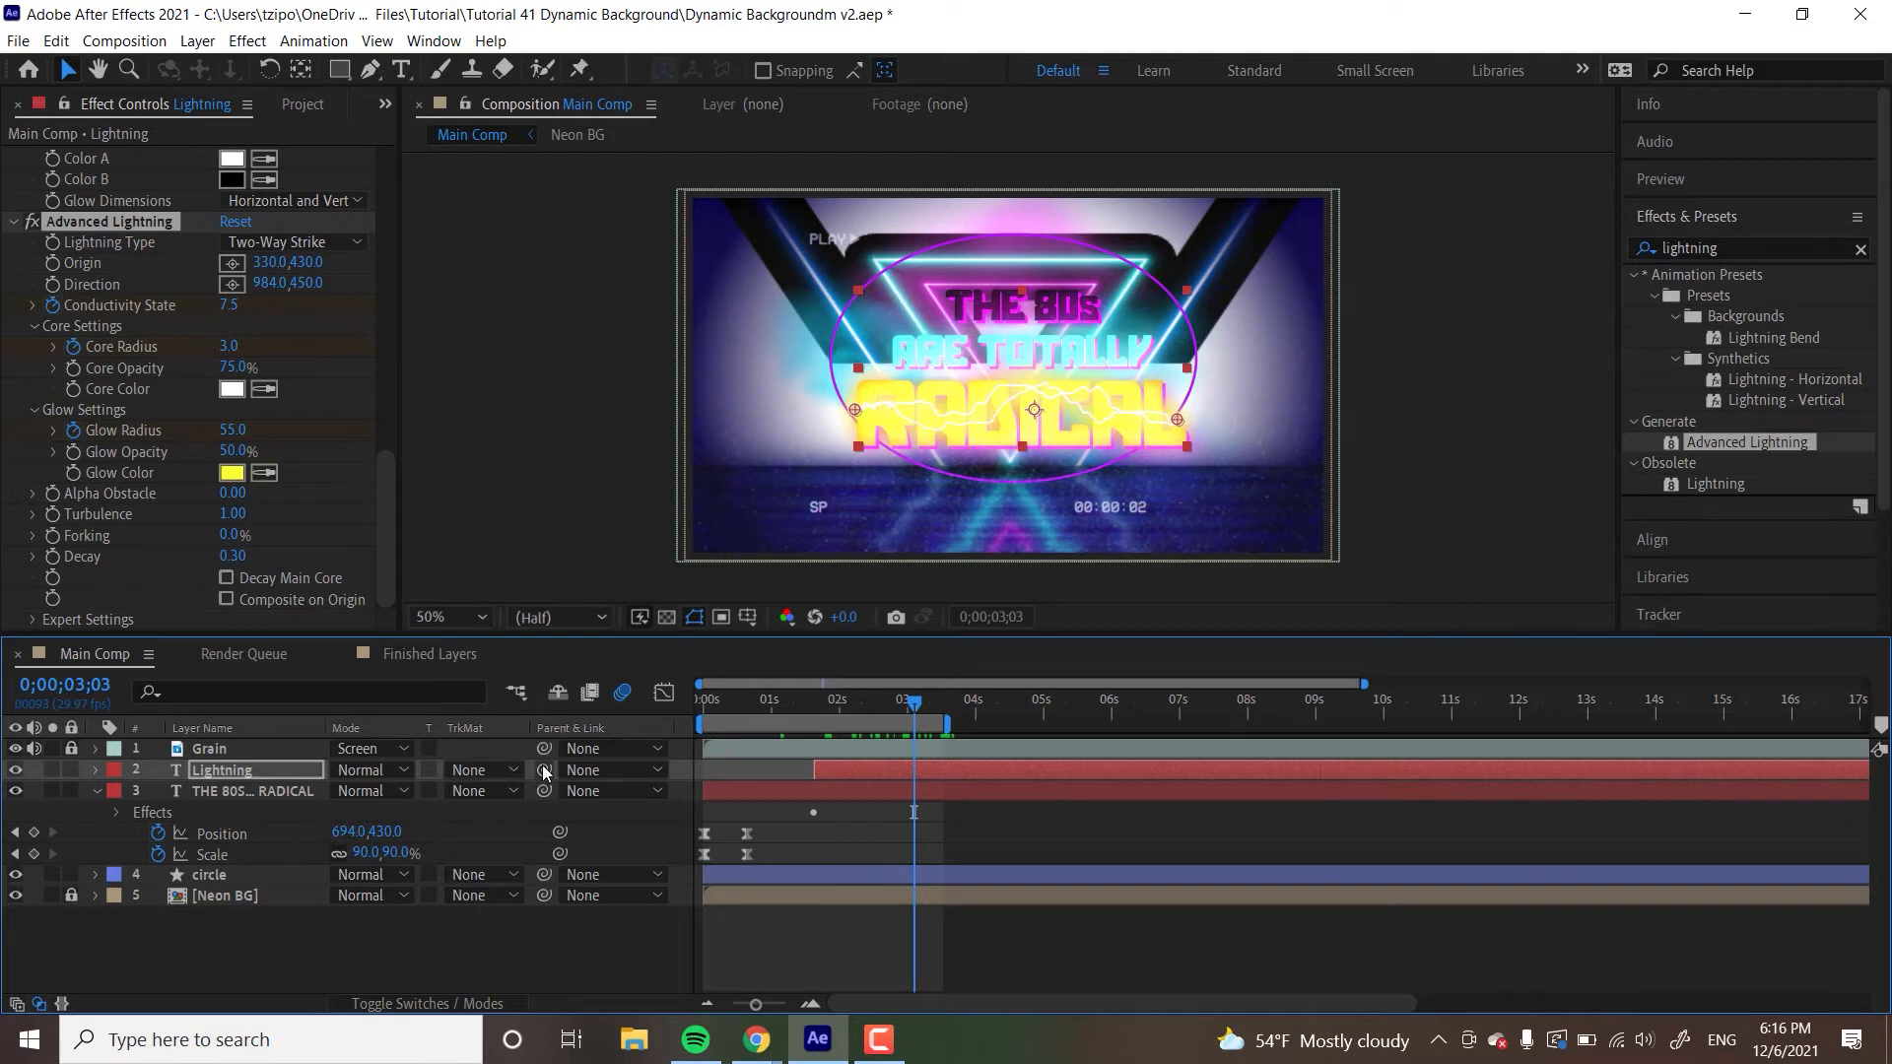
# - Parent the Lightning layer to the THE 80S... RADICAL text layer and check the motion along the timeline
pyautogui.moveTo(544, 774); pyautogui.dragTo(218, 788)
pyautogui.moveTo(784, 701); pyautogui.dragTo(852, 725)
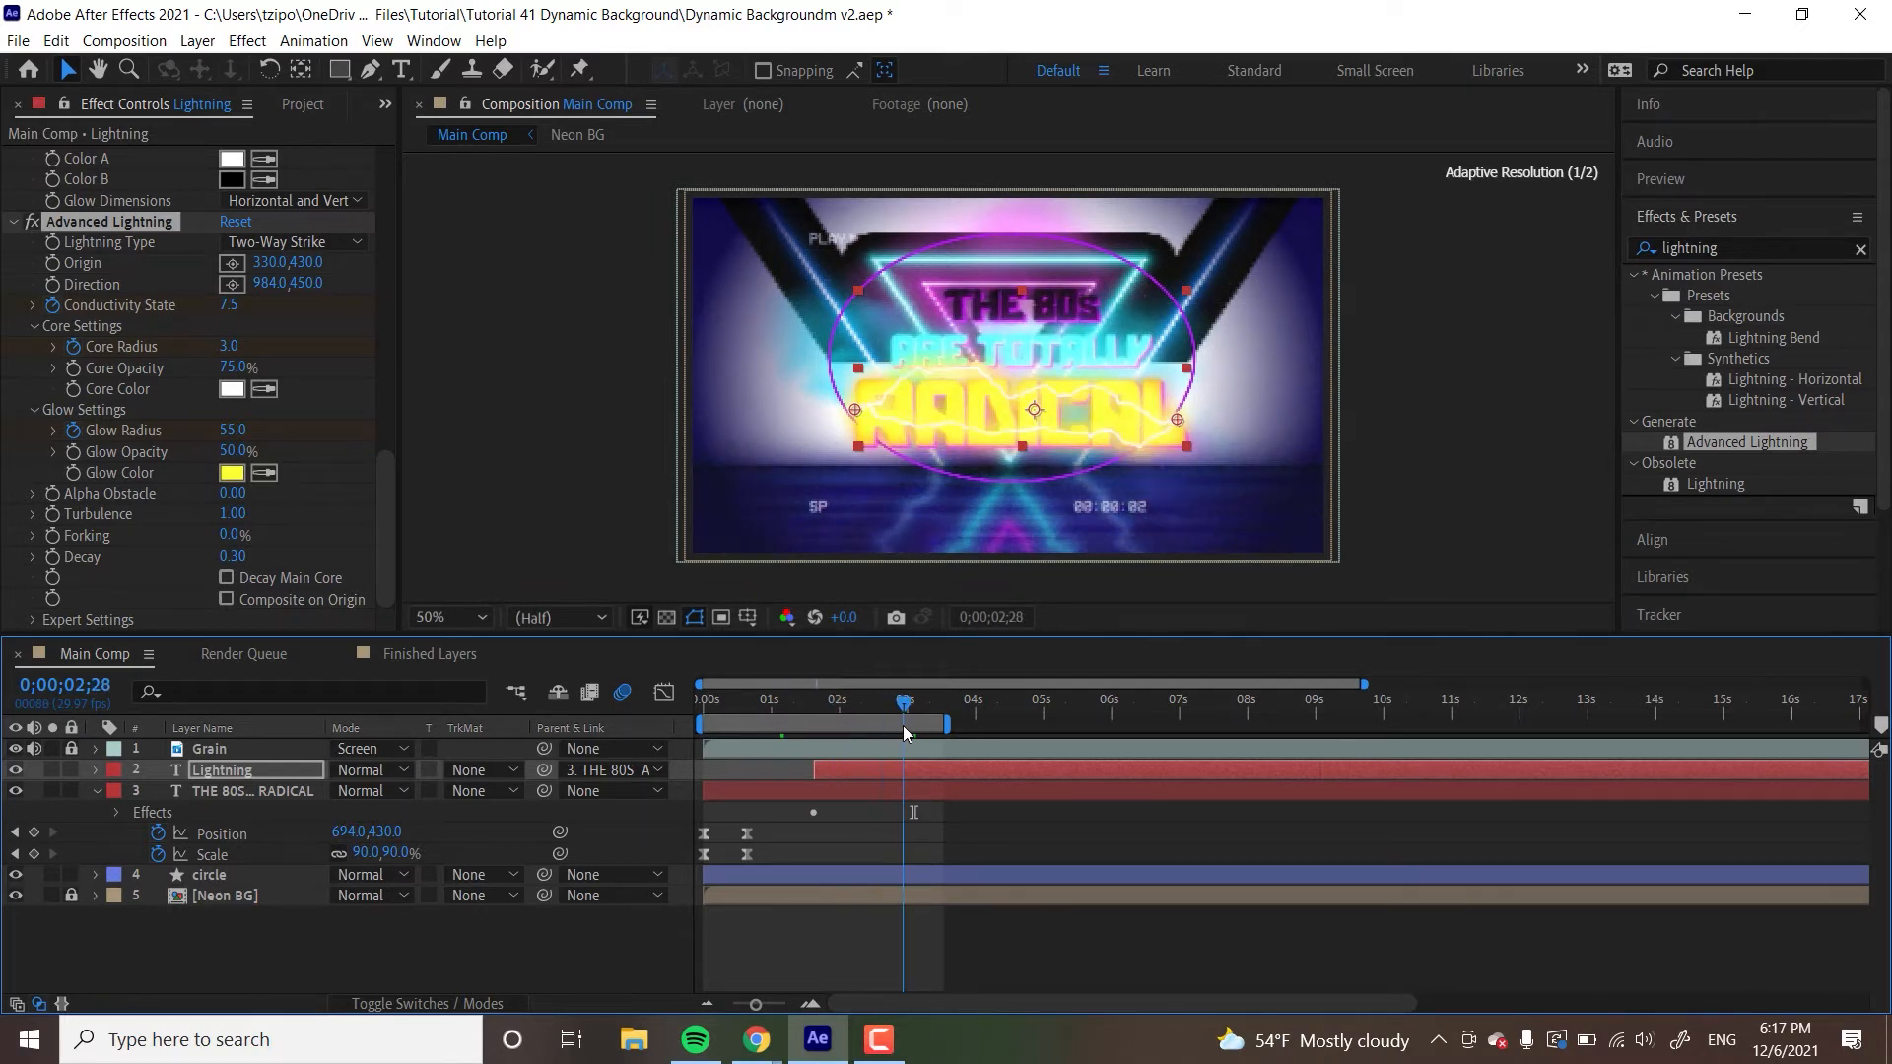
pyautogui.click(896, 707)
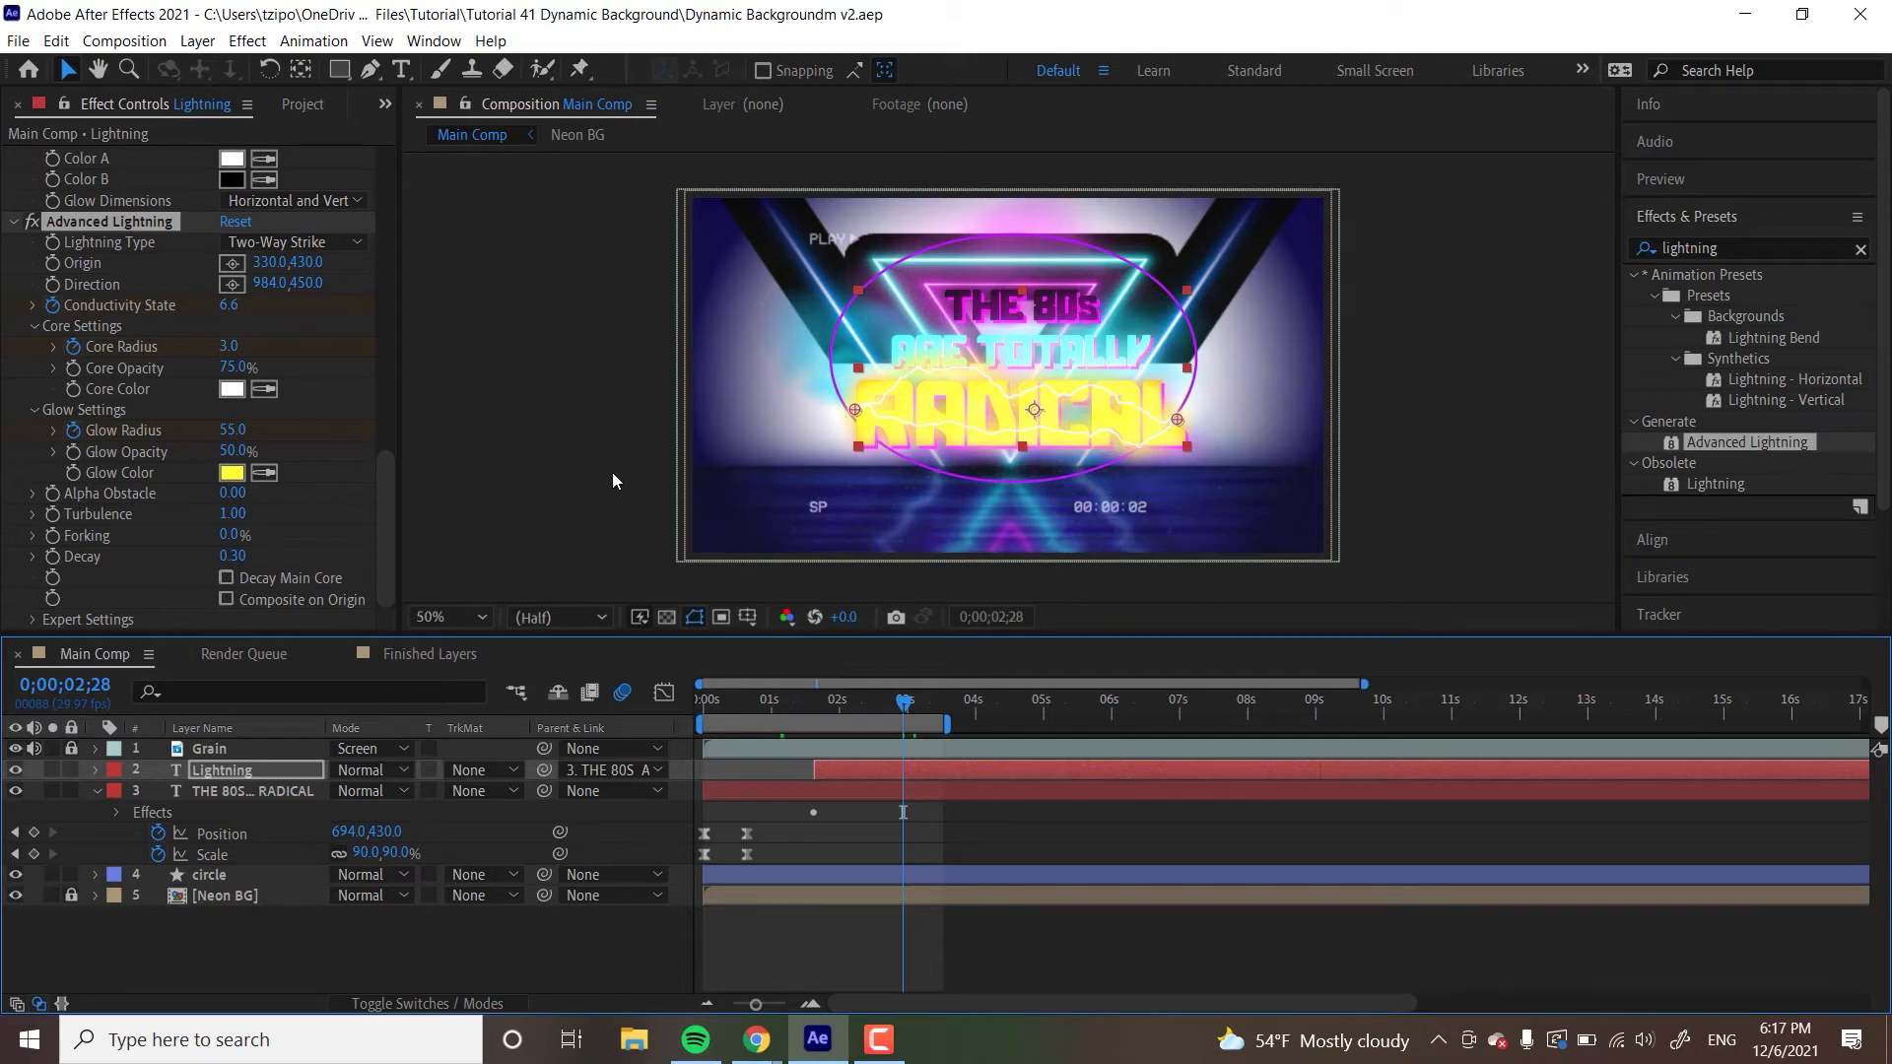
# - Add an adjustment layer above the Lightning layer and name it "Light Burst"
pyautogui.click(198, 41)
pyautogui.moveTo(227, 67)
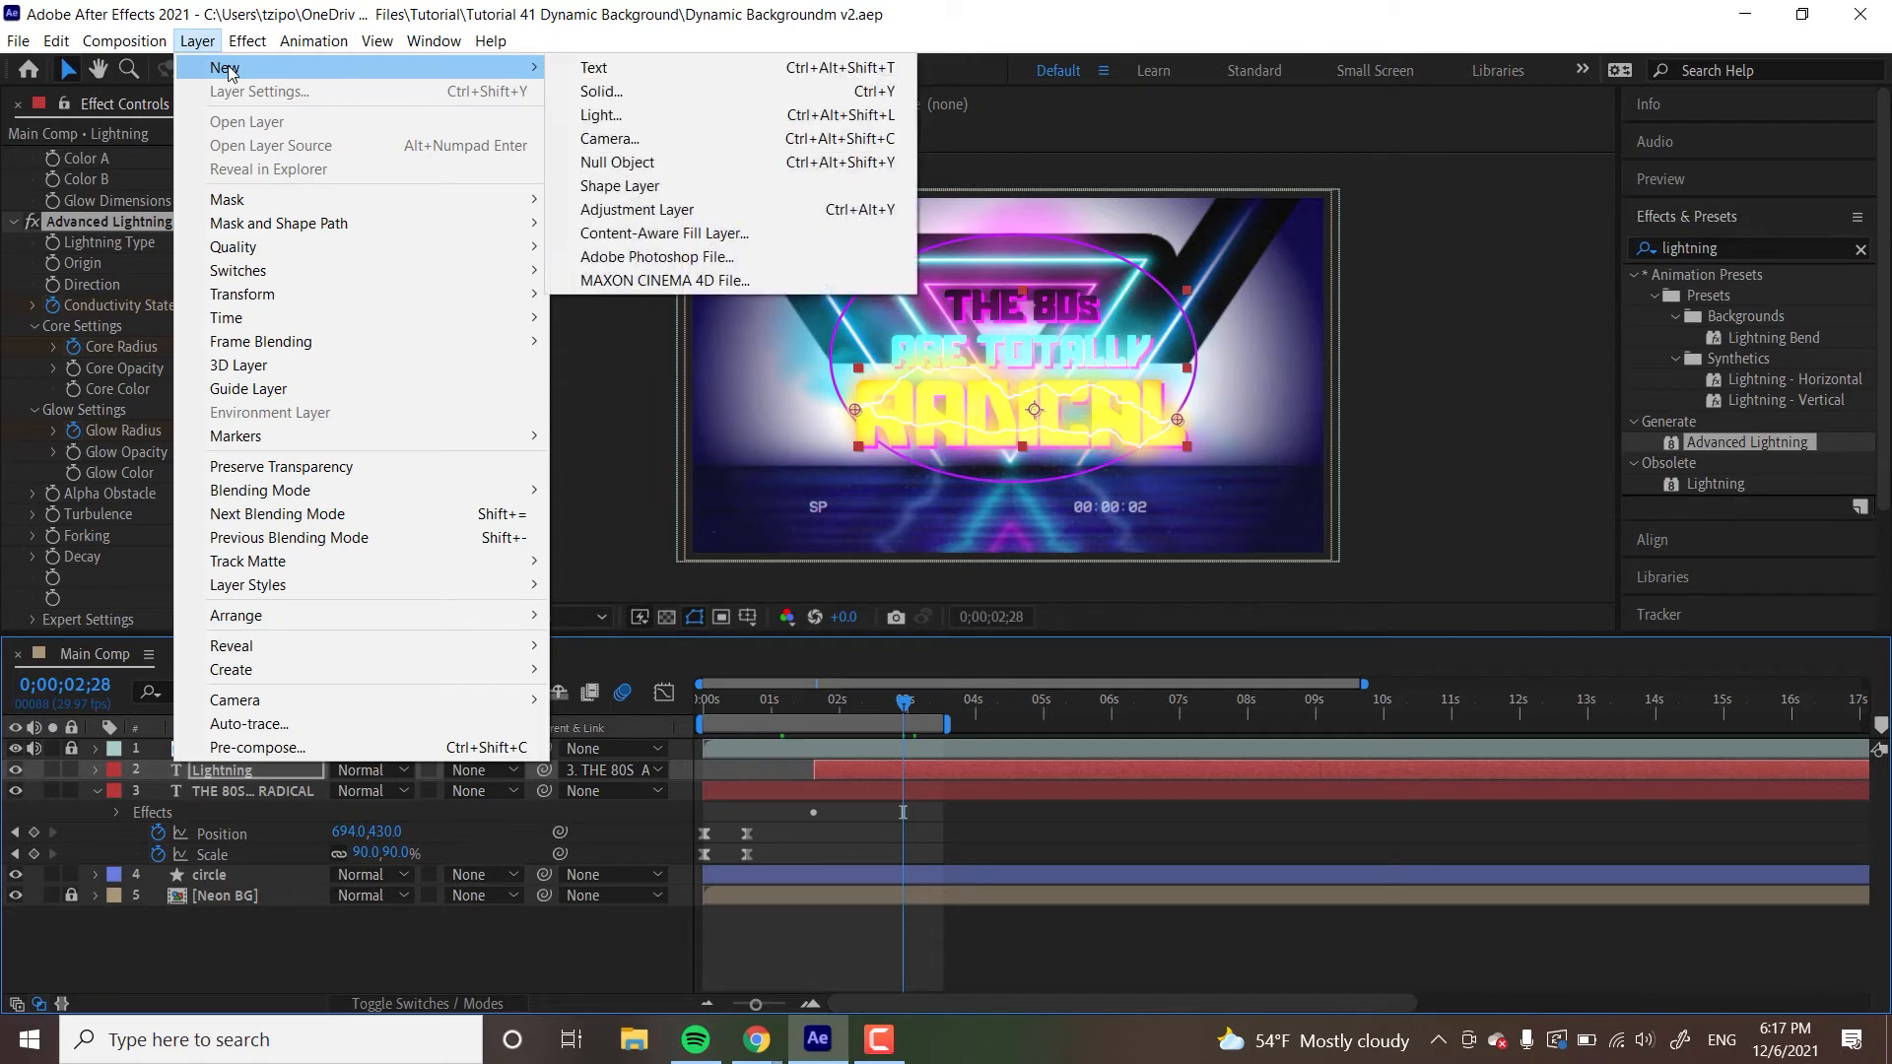
pyautogui.click(614, 209)
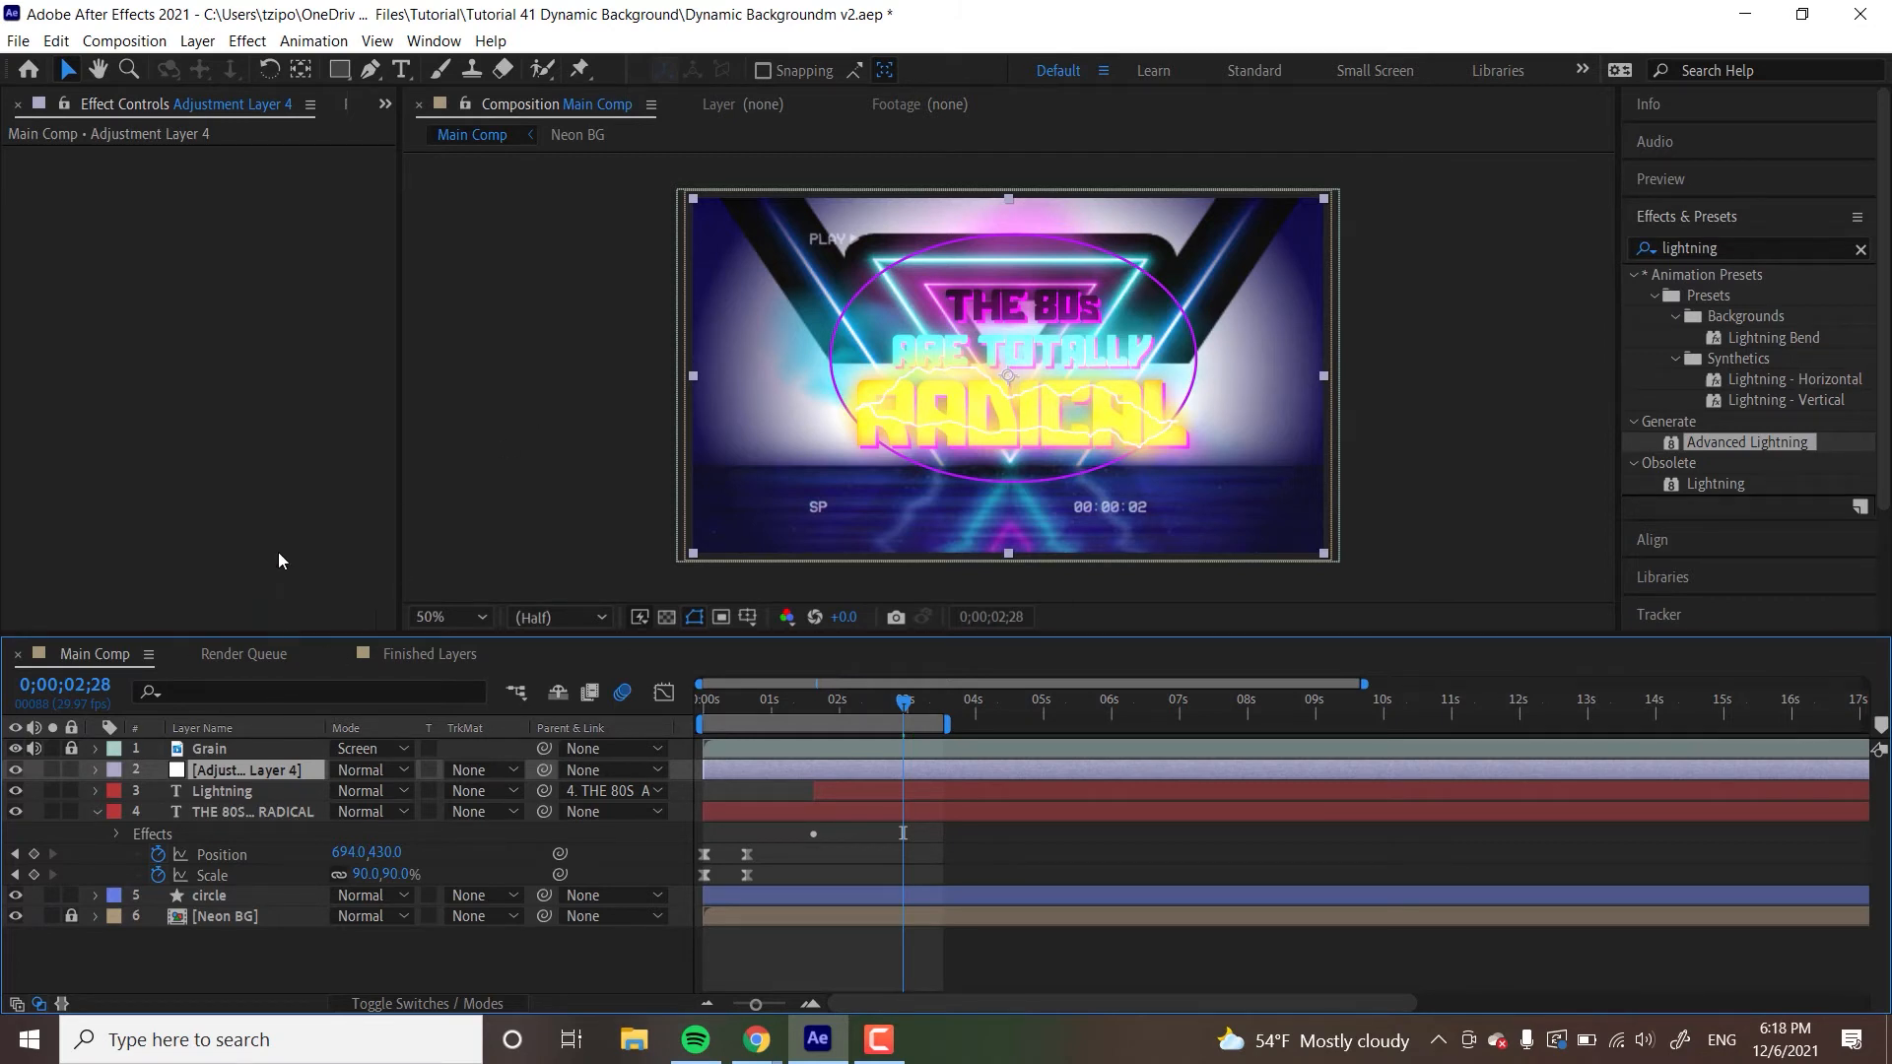
pyautogui.press('Return')
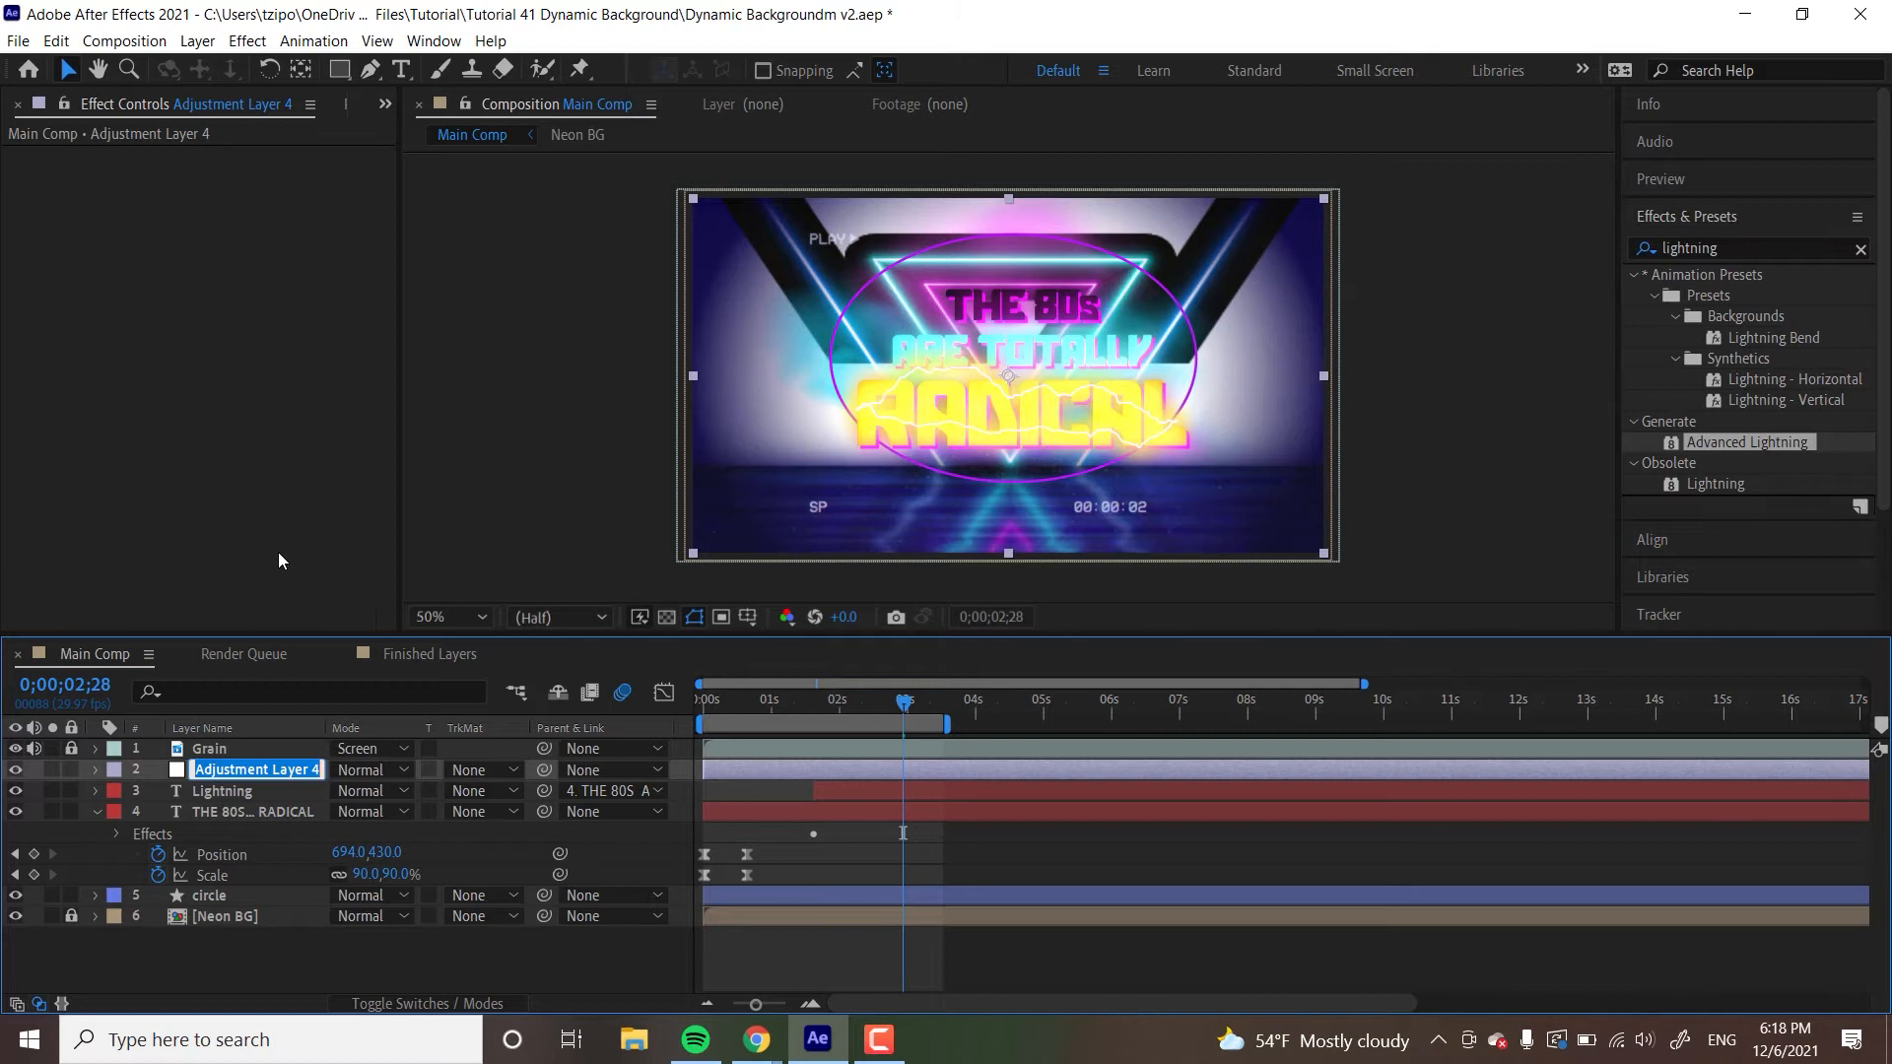
pyautogui.write('Light bu')
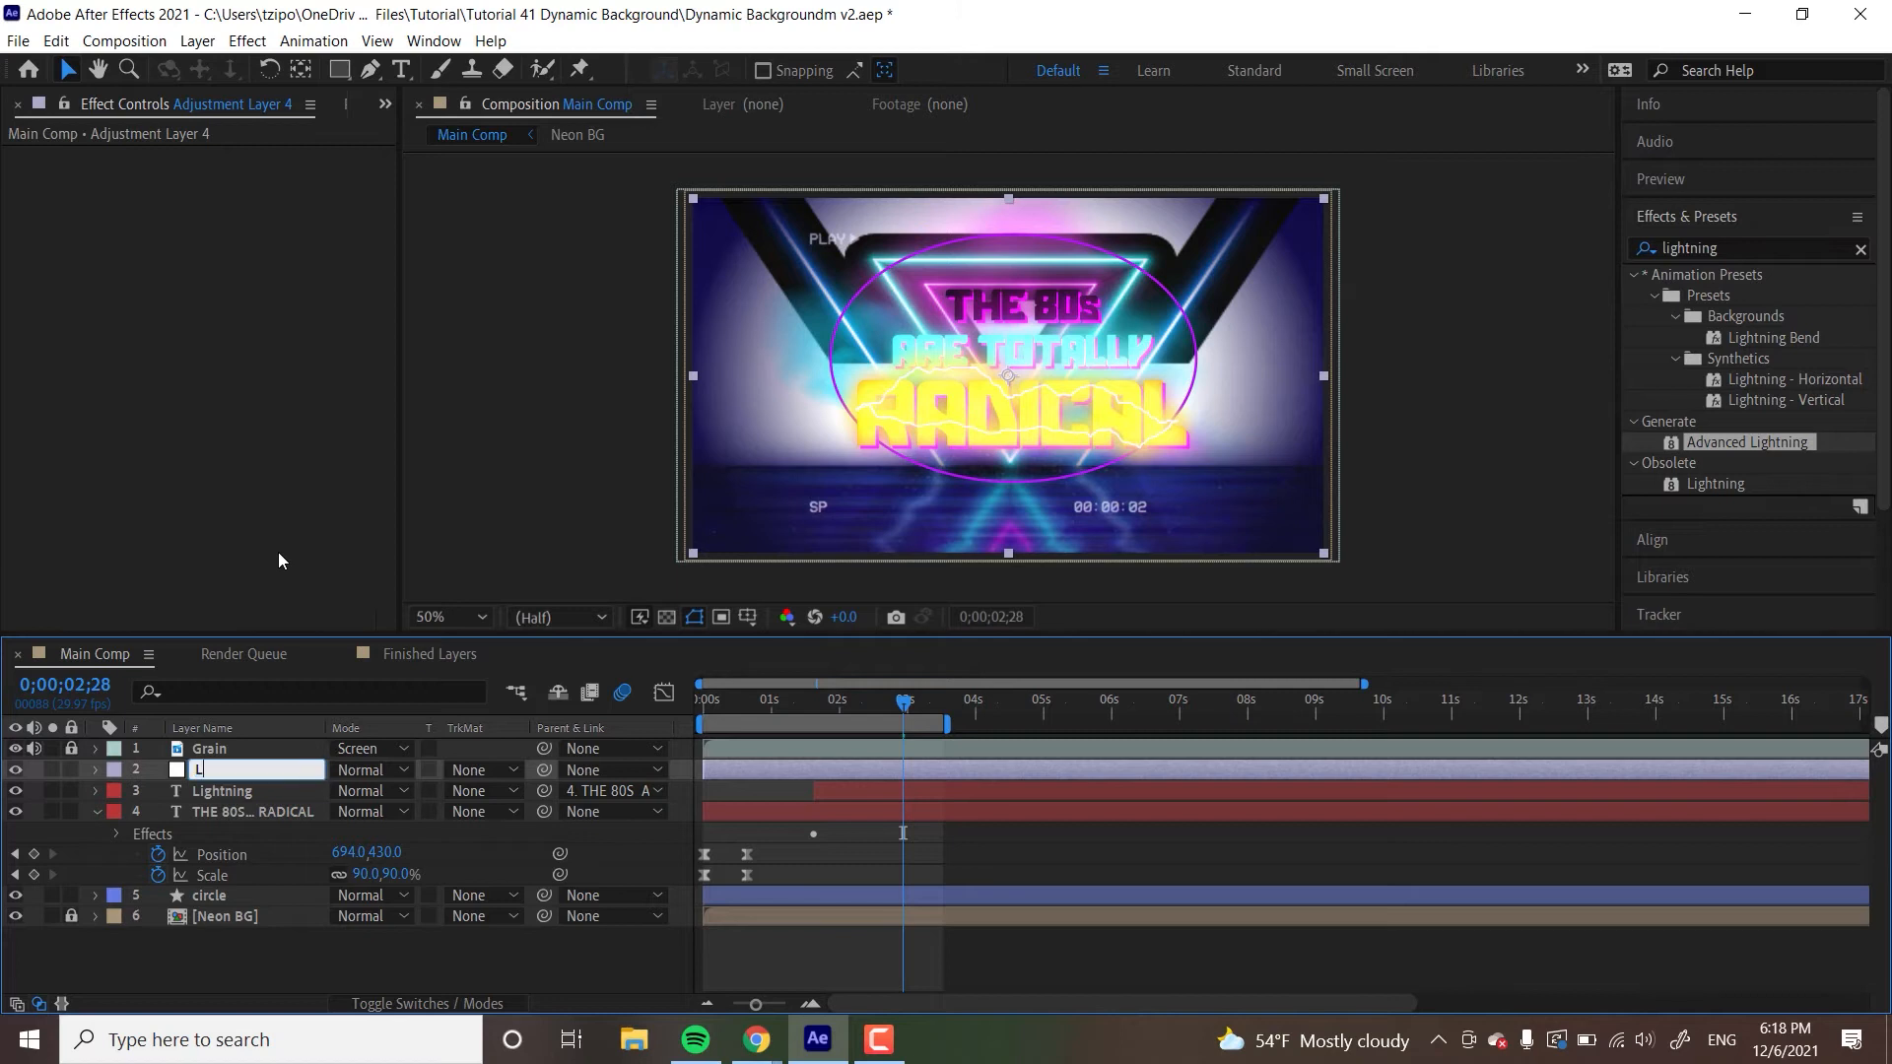
pyautogui.press('BackSpace')
pyautogui.press('BackSpace')
pyautogui.write('Burst')
pyautogui.press('Return')
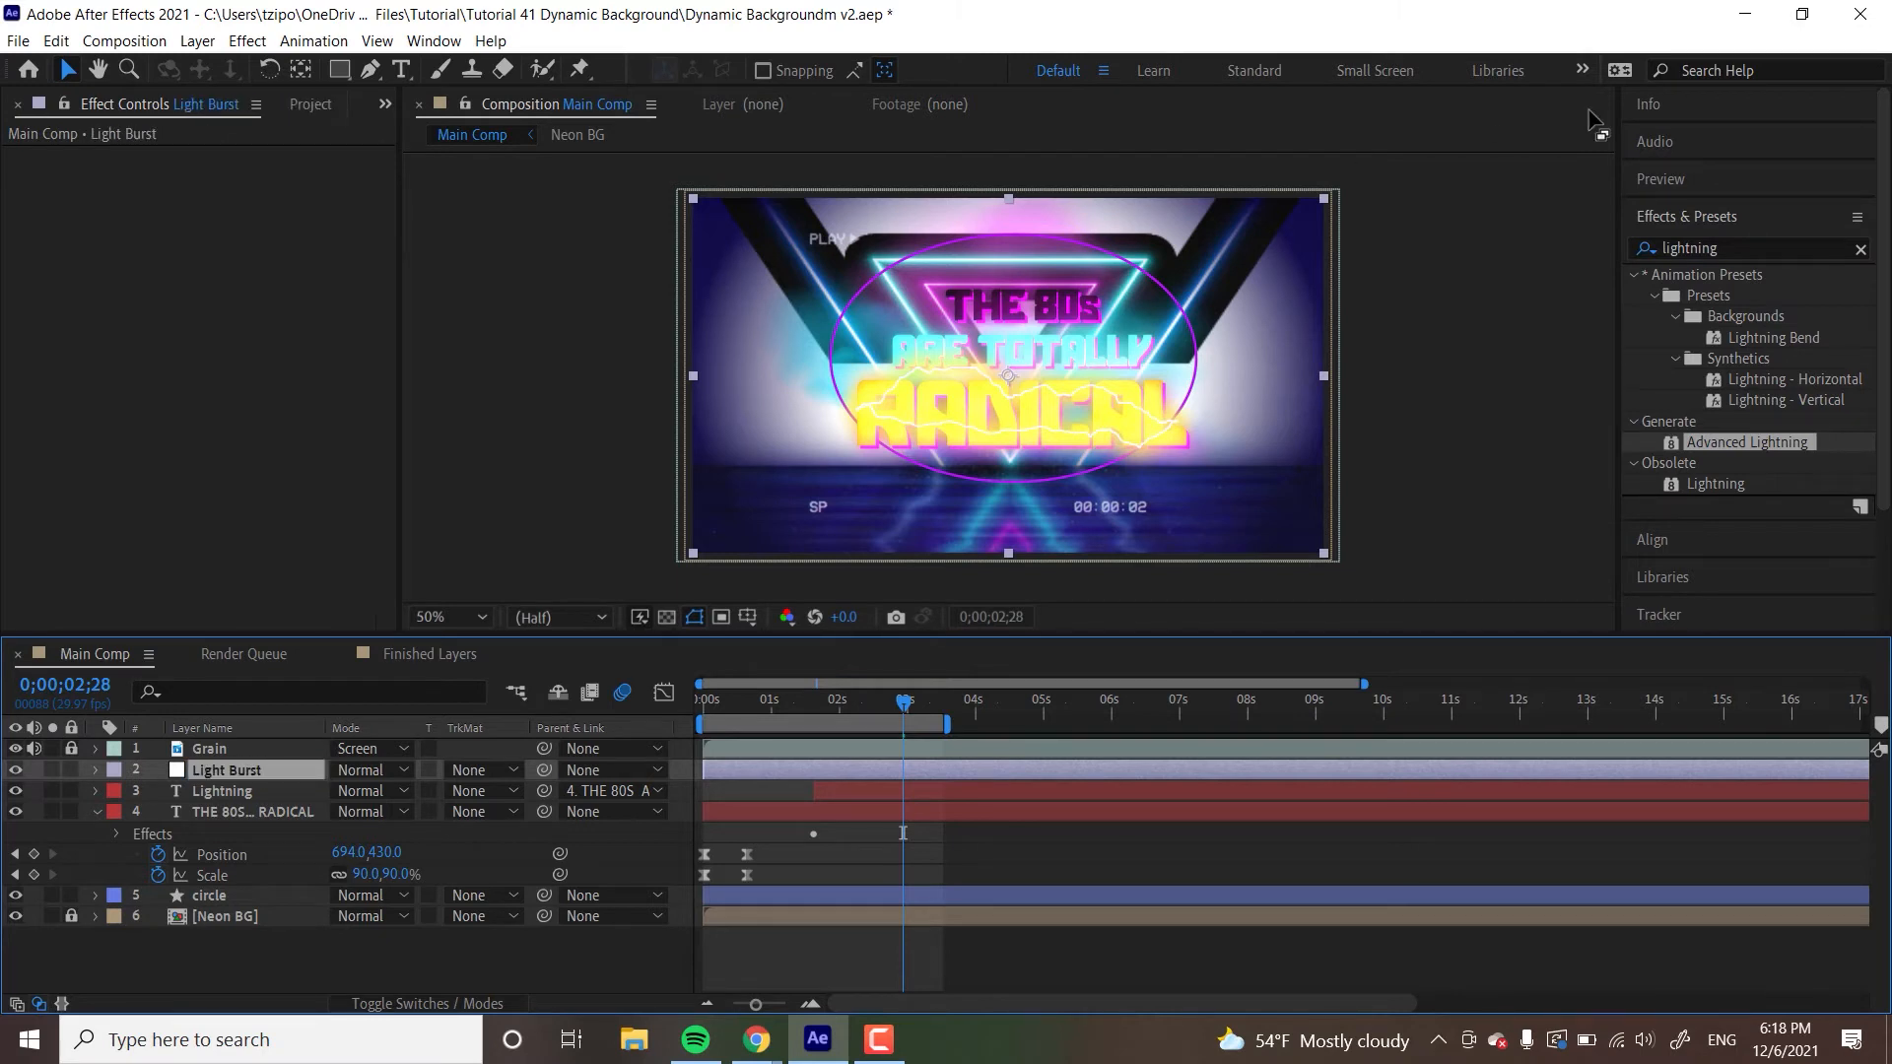
# - Find the CC Light Burst 2.5 effect and apply it to the Light Burst adjustment layer
pyautogui.click(1734, 249)
pyautogui.write('light burst')
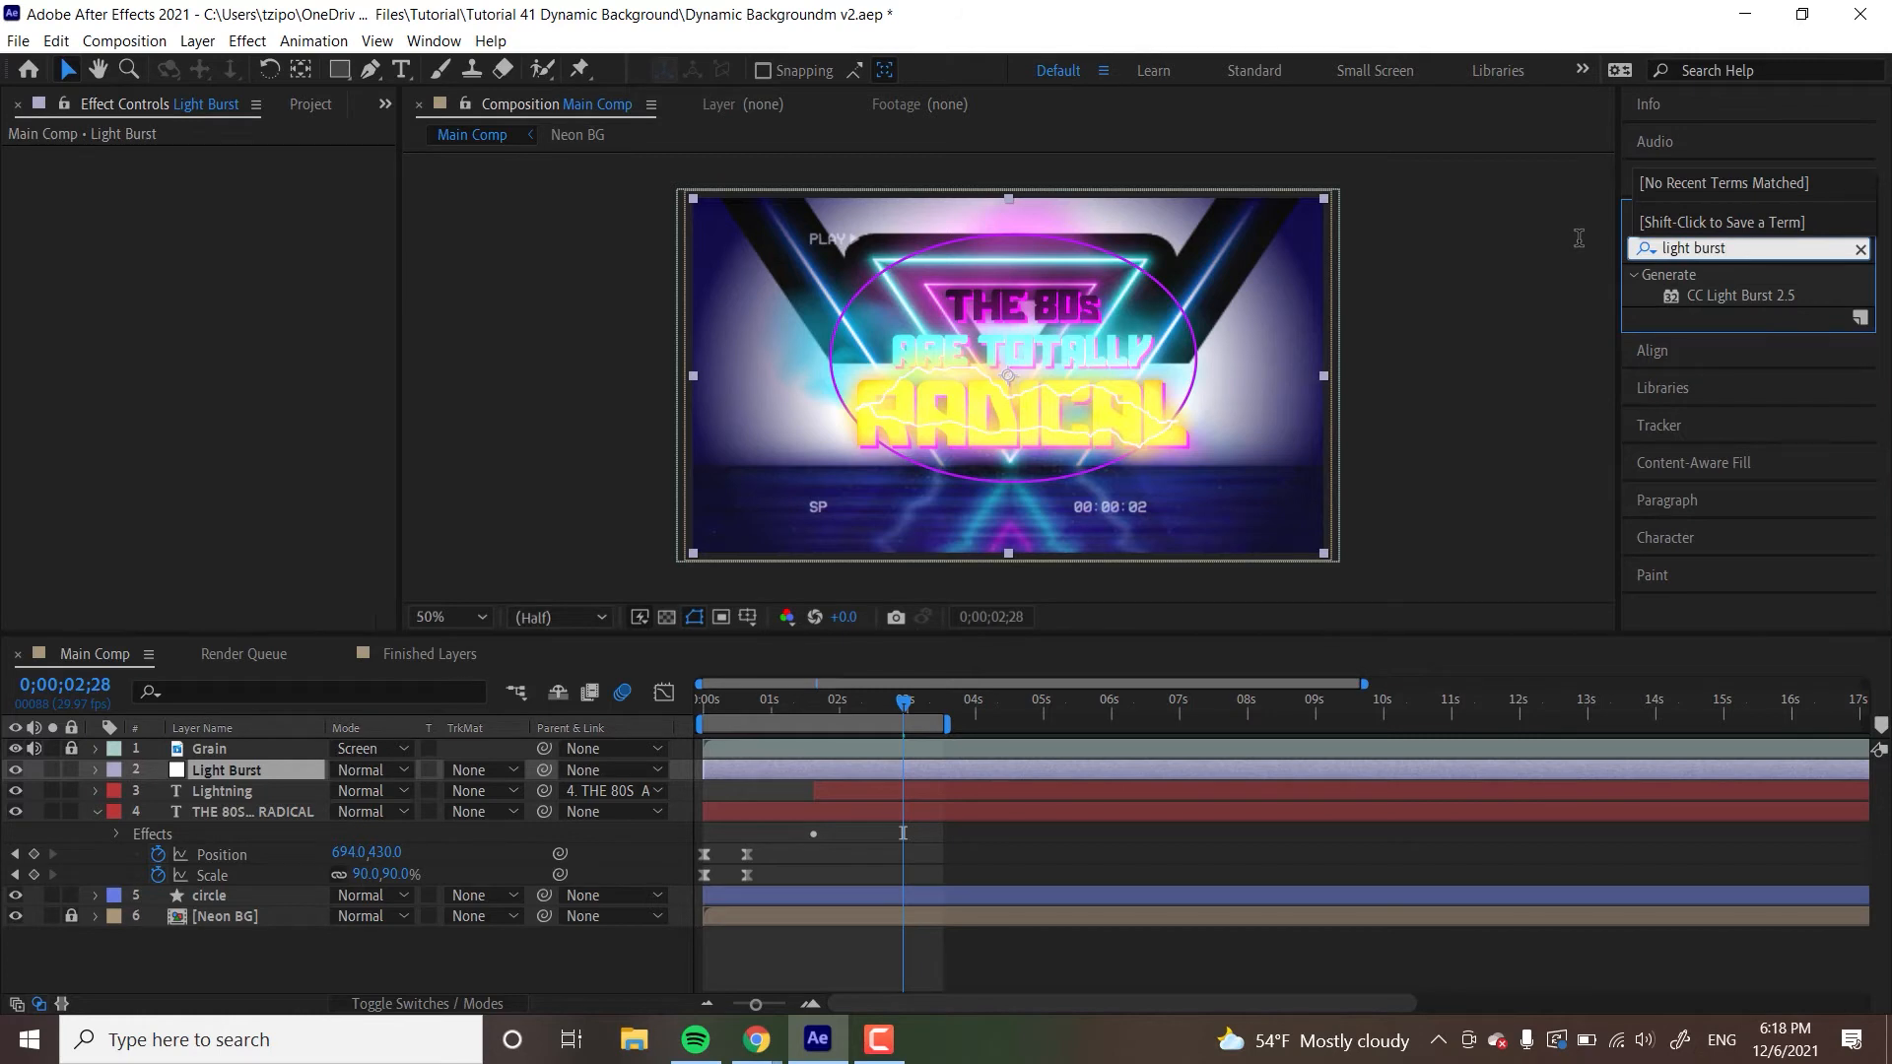
pyautogui.click(1717, 294)
pyautogui.moveTo(1718, 294); pyautogui.dragTo(749, 777)
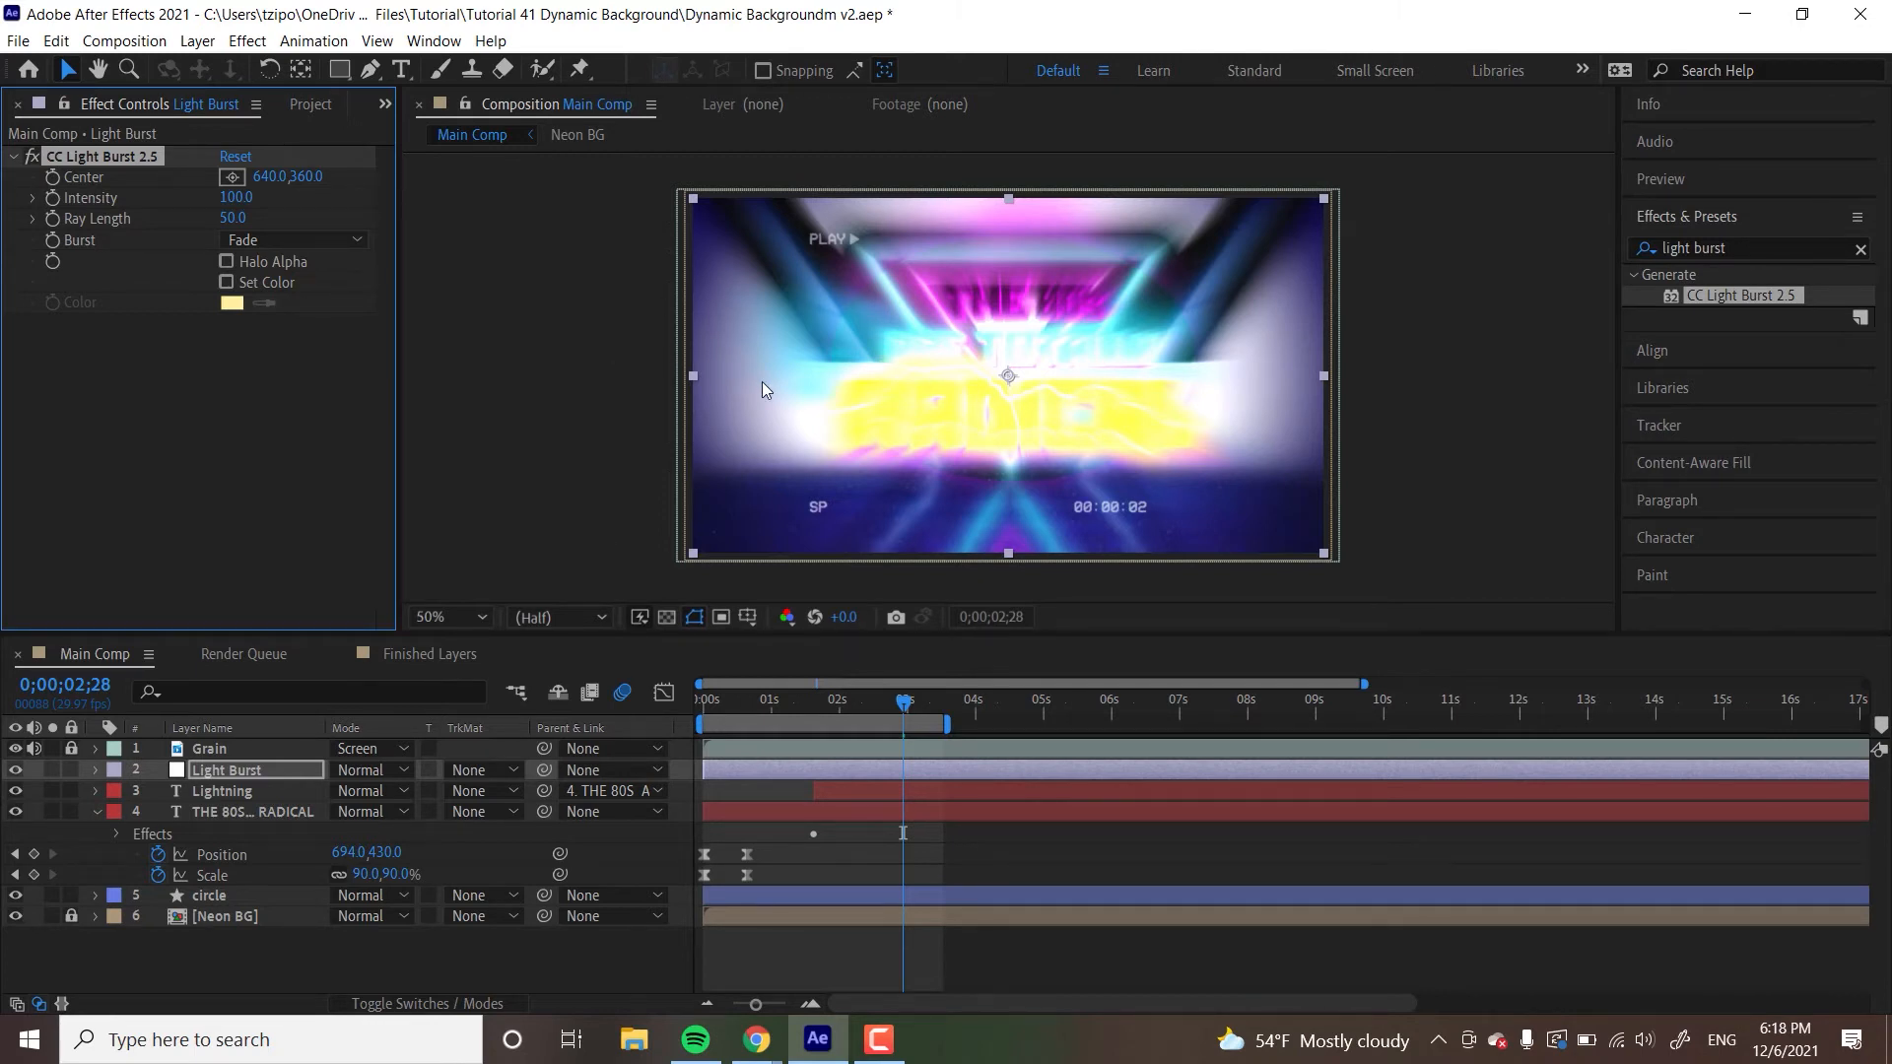
# - At 0;00;00;15, start keyframing the light burst's Intensity and Ray Length, and set Intensity to 0
pyautogui.click(724, 704)
pyautogui.moveTo(724, 703); pyautogui.dragTo(738, 709)
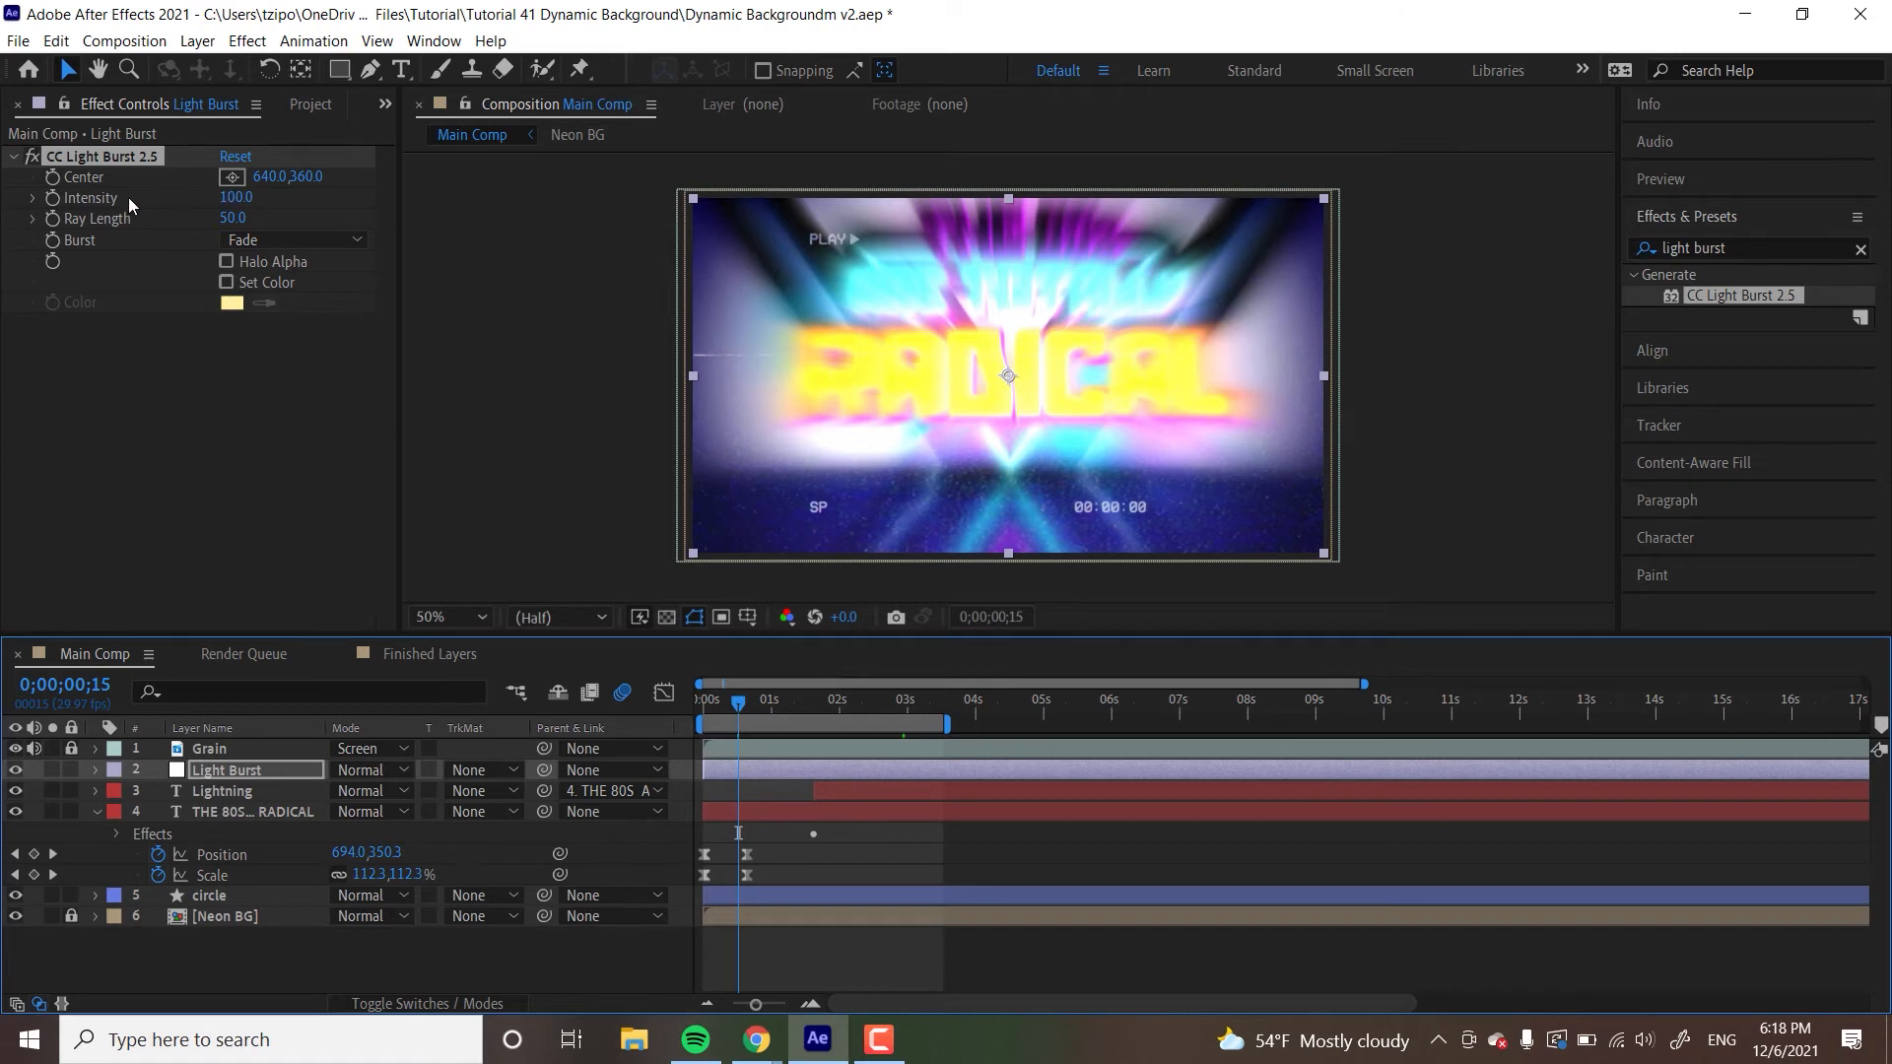
pyautogui.click(59, 198)
pyautogui.click(53, 219)
pyautogui.click(237, 197)
pyautogui.write('0')
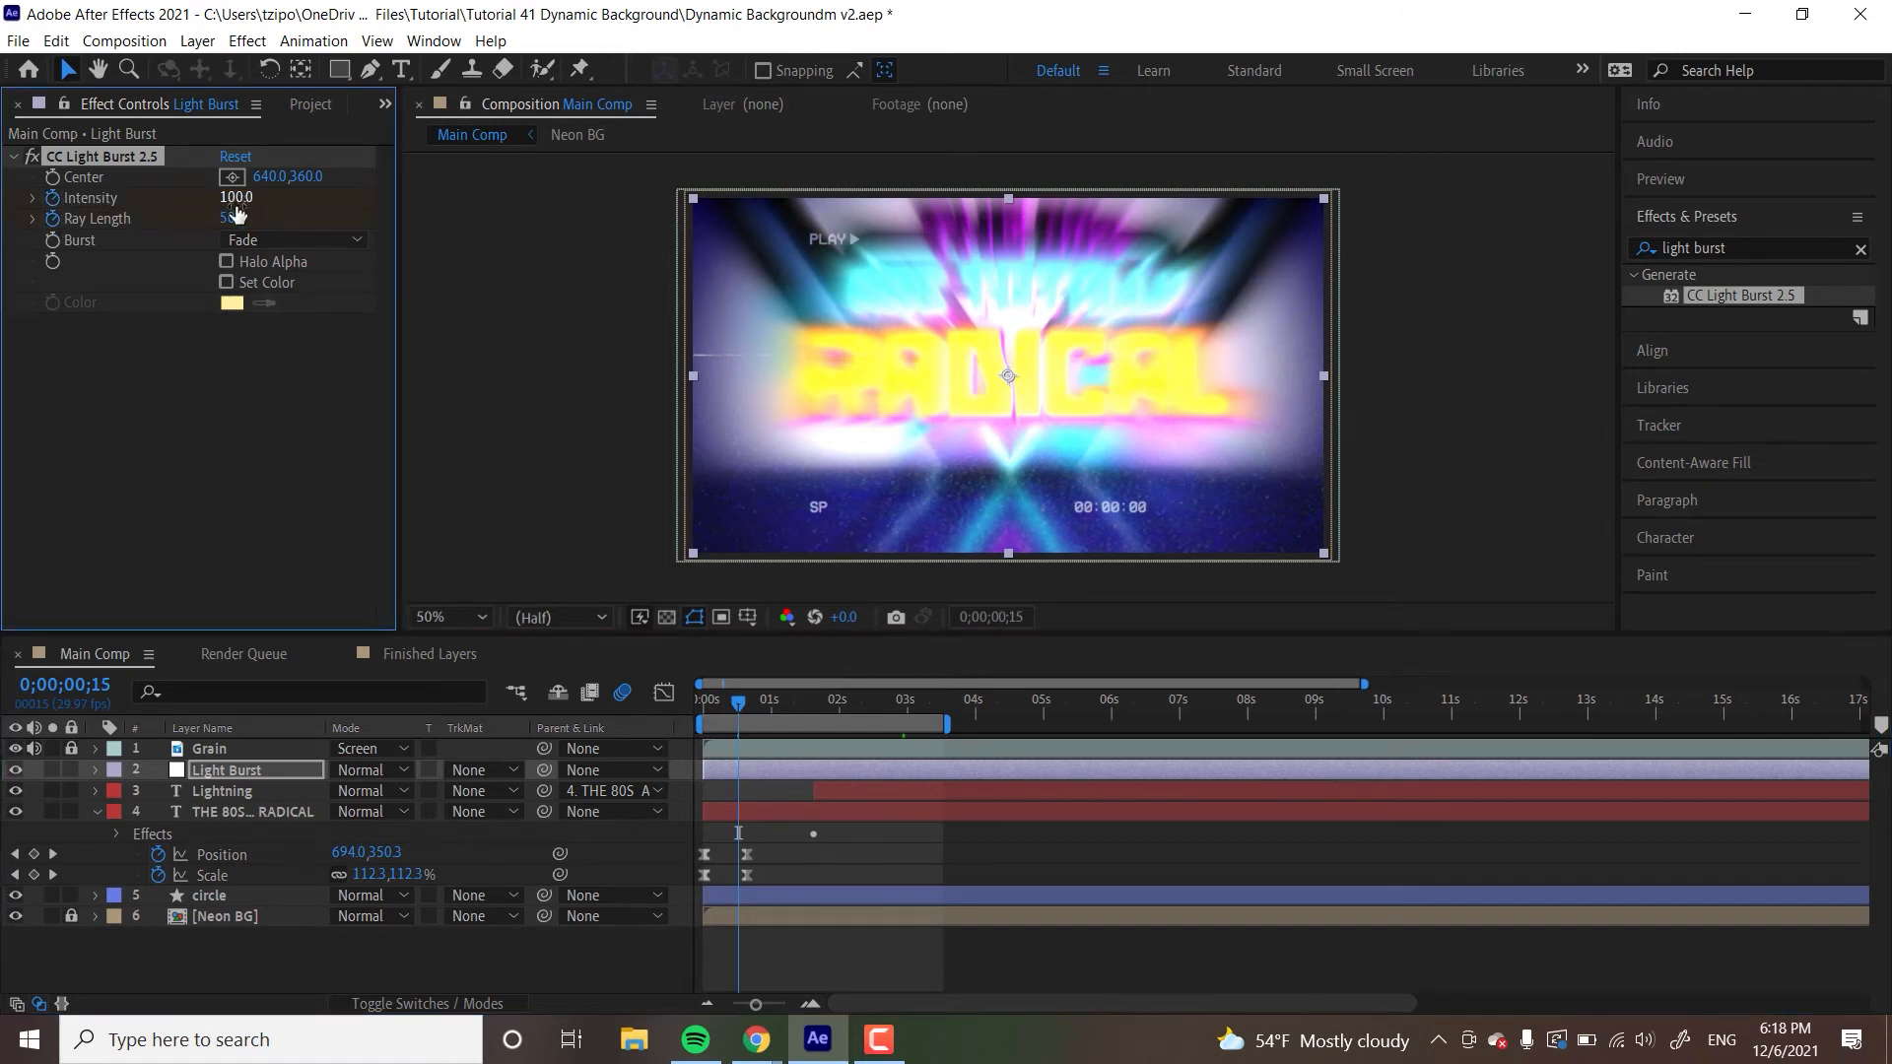
pyautogui.press('Return')
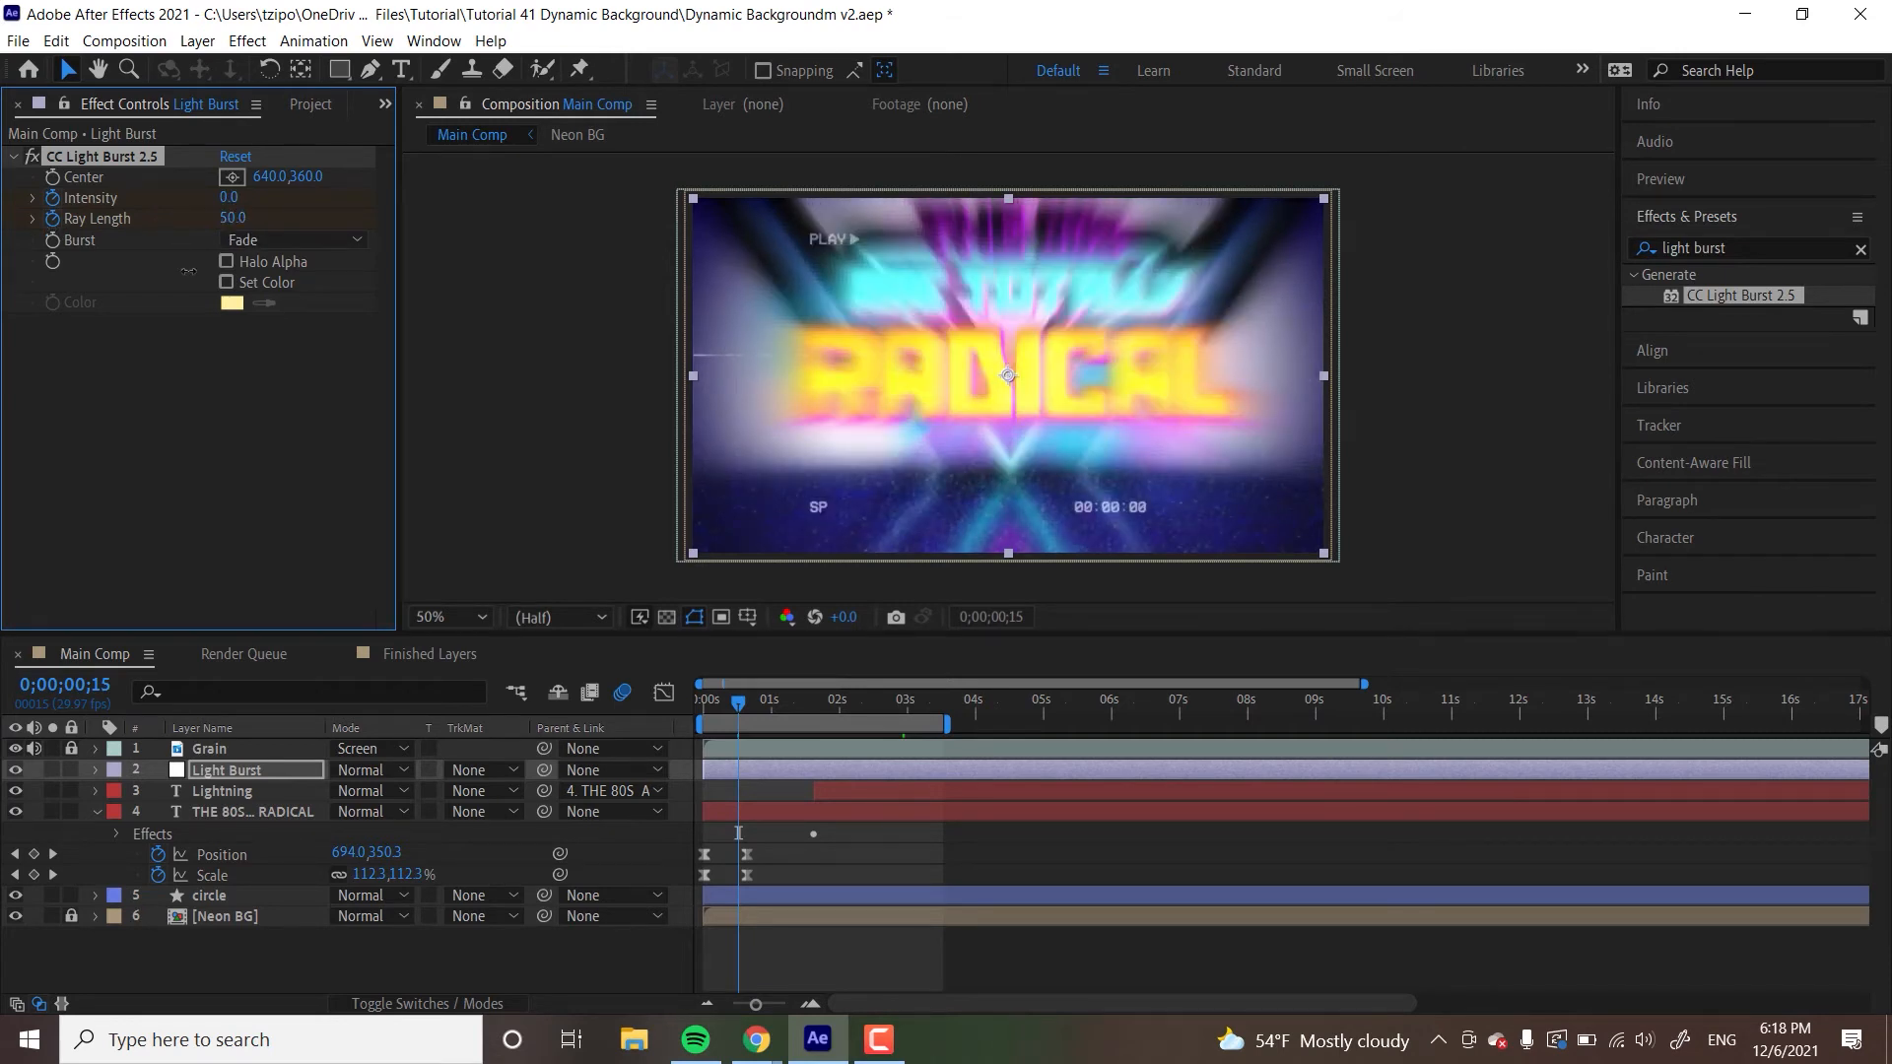
# - Set the light burst's Ray Length to 0 at 0;00;00;15
pyautogui.moveTo(235, 217); pyautogui.dragTo(46, 280)
pyautogui.click(234, 238)
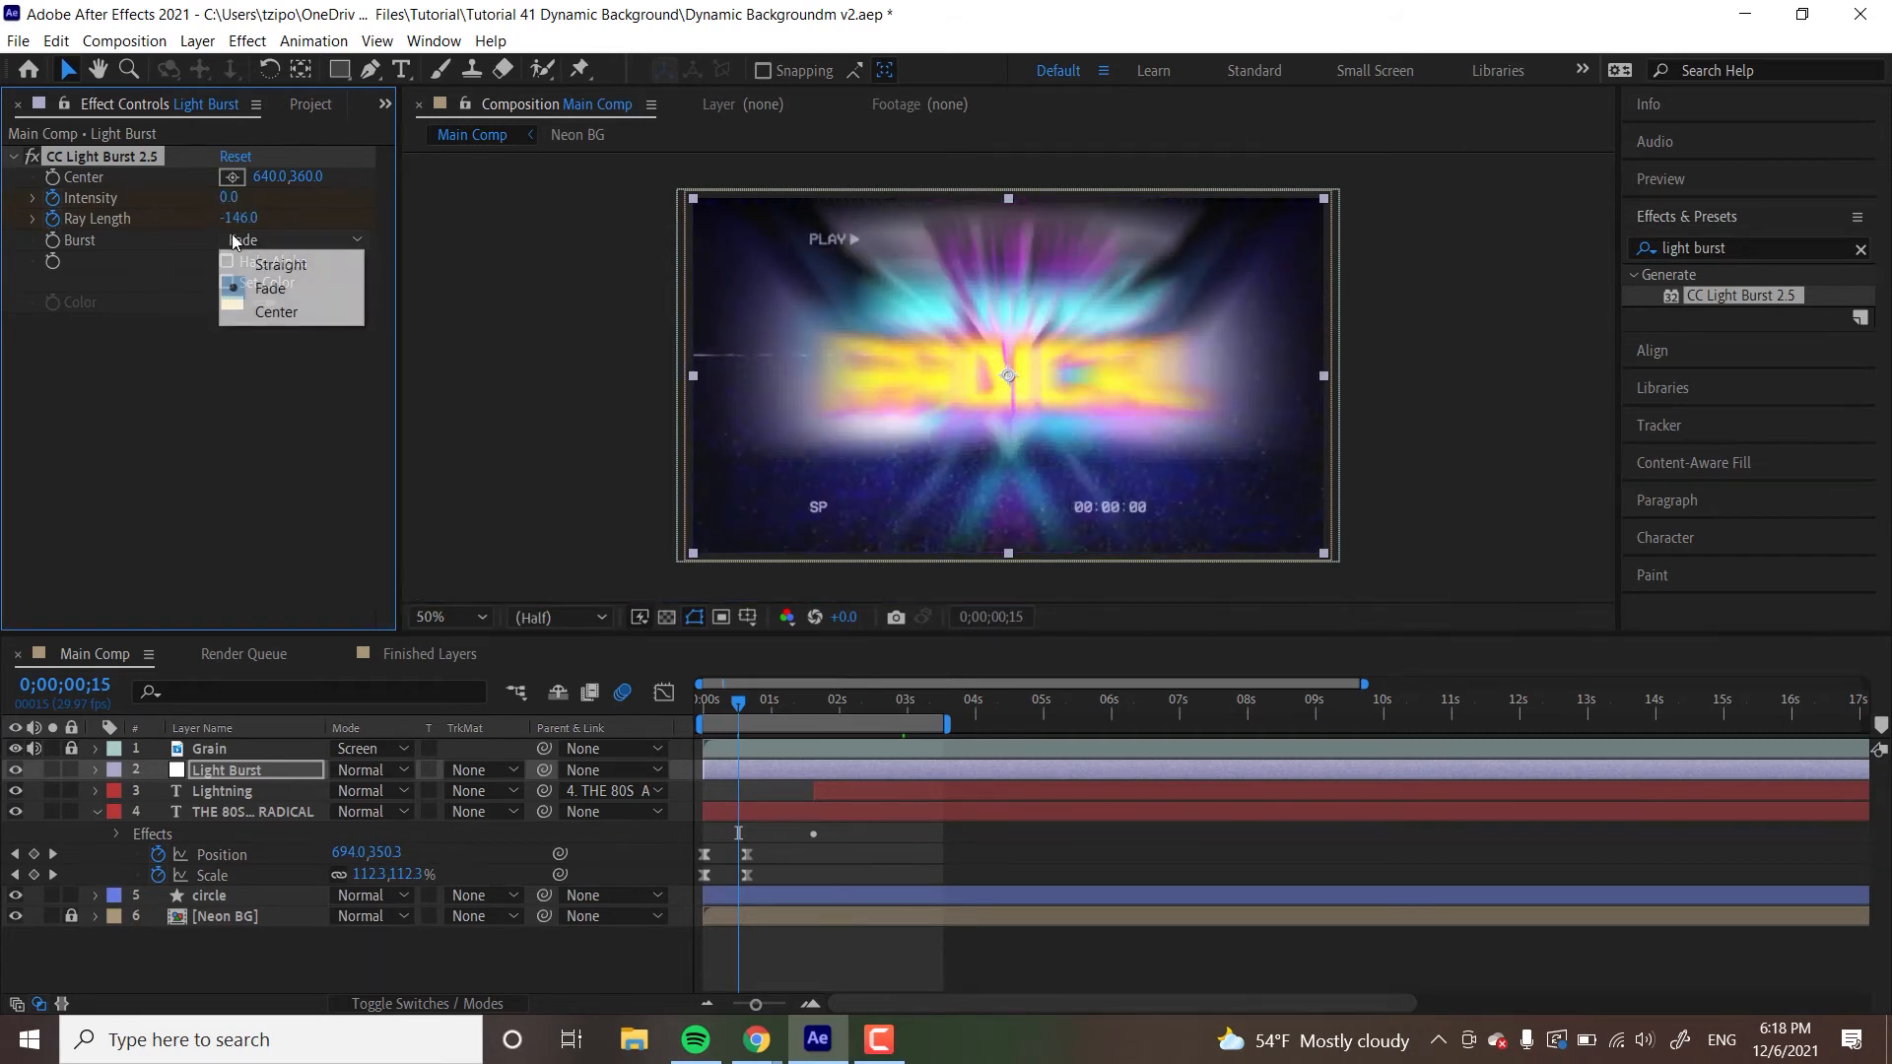
pyautogui.click(236, 219)
pyautogui.click(232, 200)
pyautogui.press('Return')
pyautogui.click(237, 218)
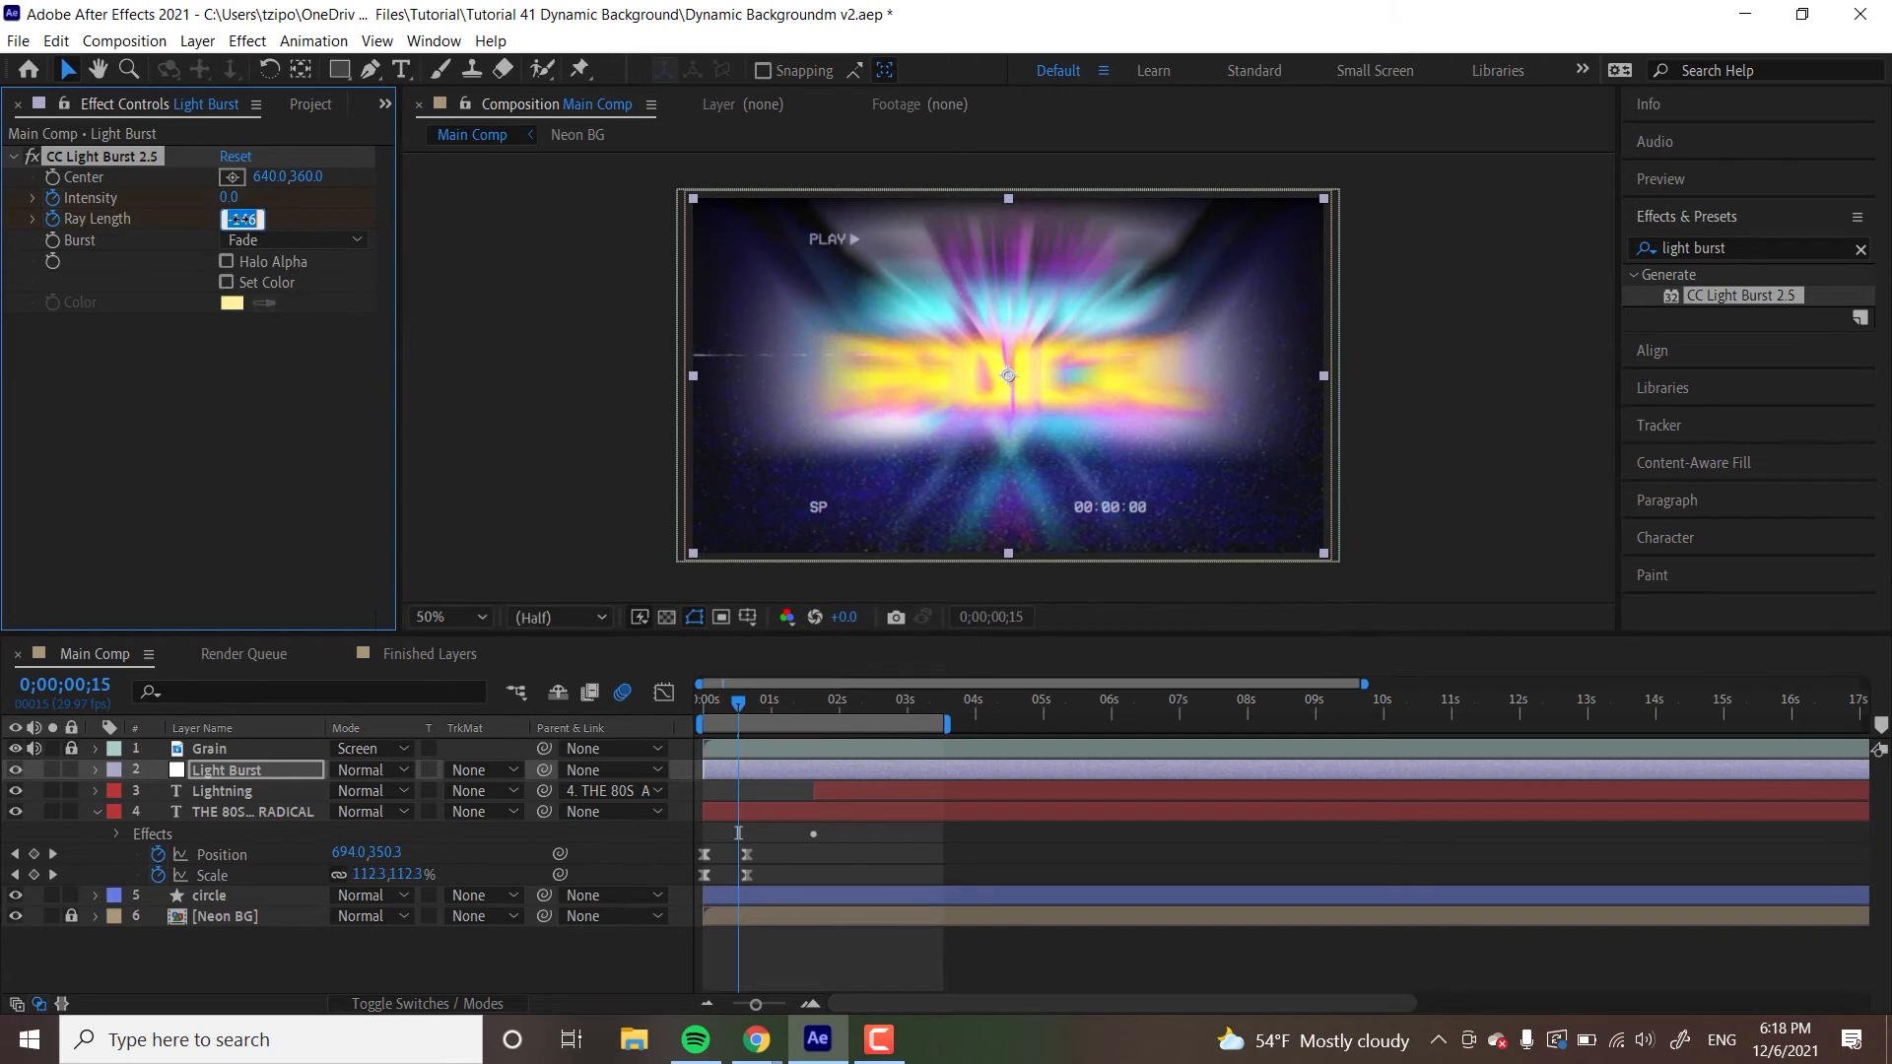
pyautogui.write('0')
pyautogui.press('Return')
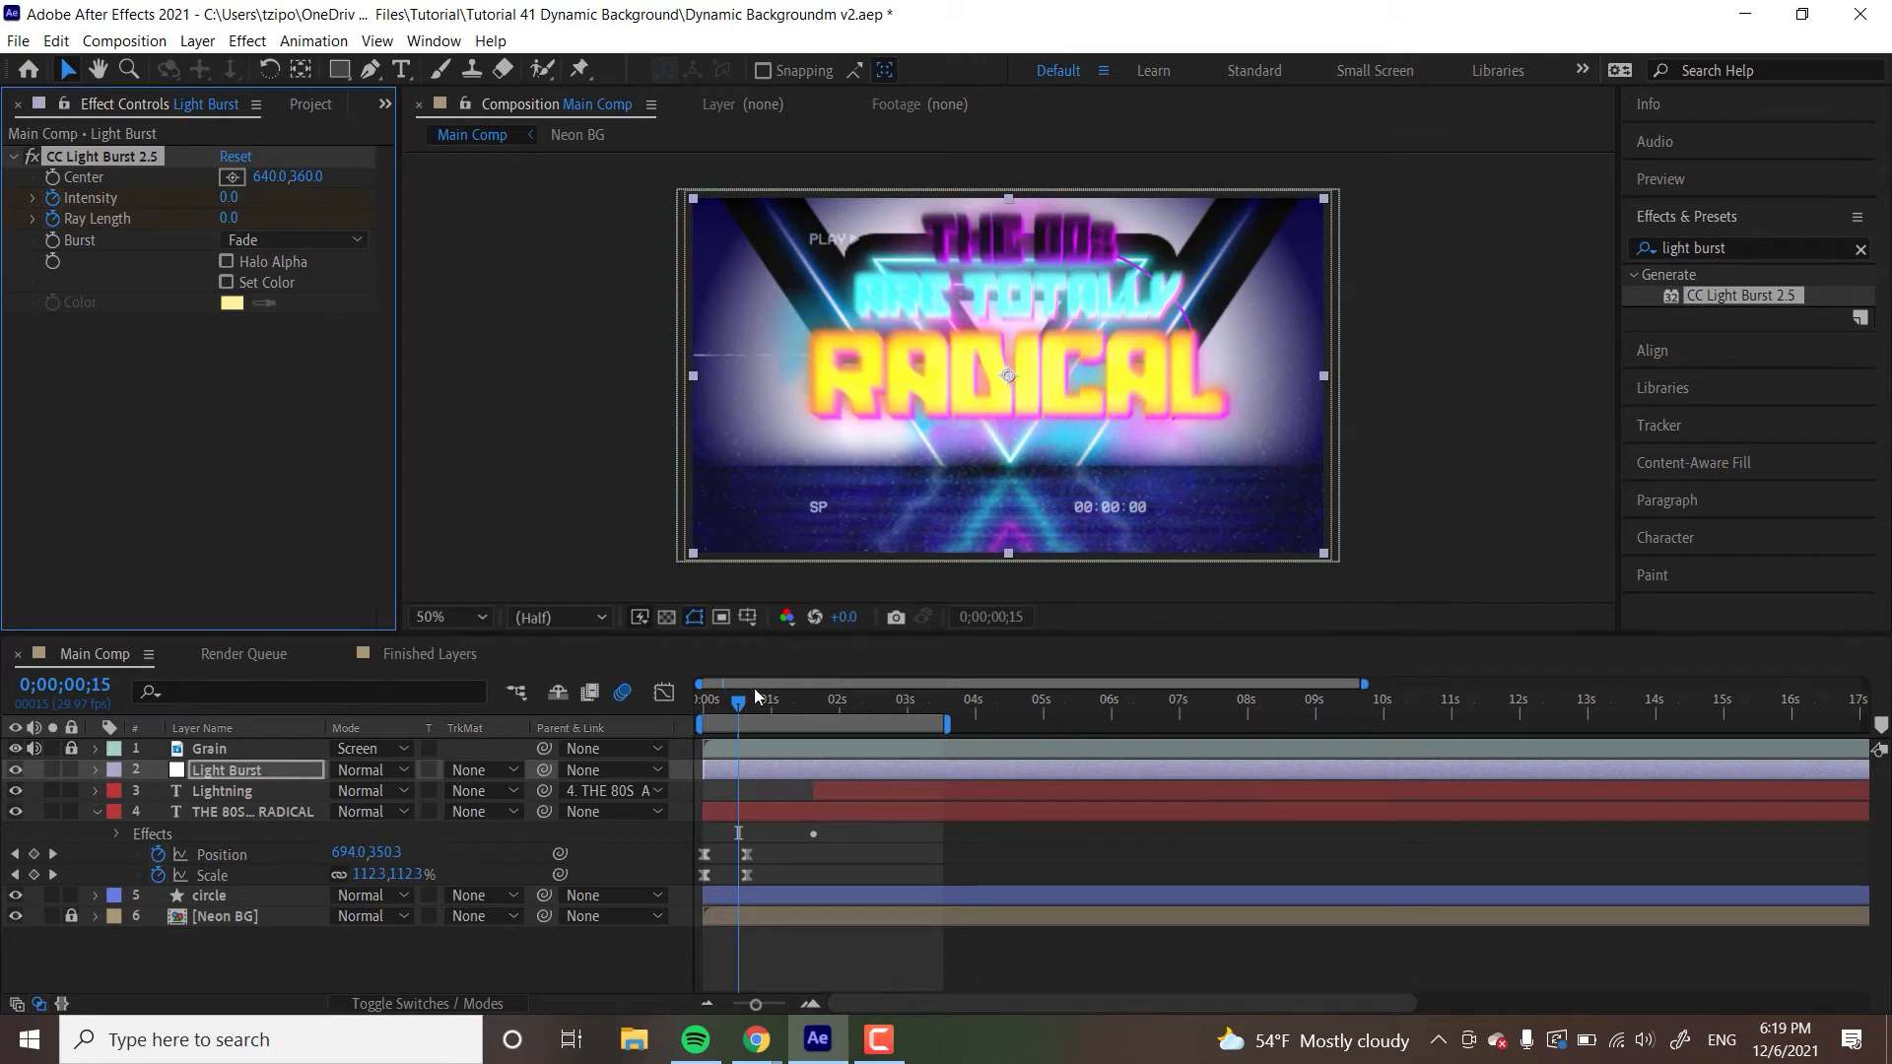
# - At 0;00;01;09, keyframe the light burst's Intensity at 1350 and Ray Length at 10
pyautogui.moveTo(778, 707); pyautogui.dragTo(790, 708)
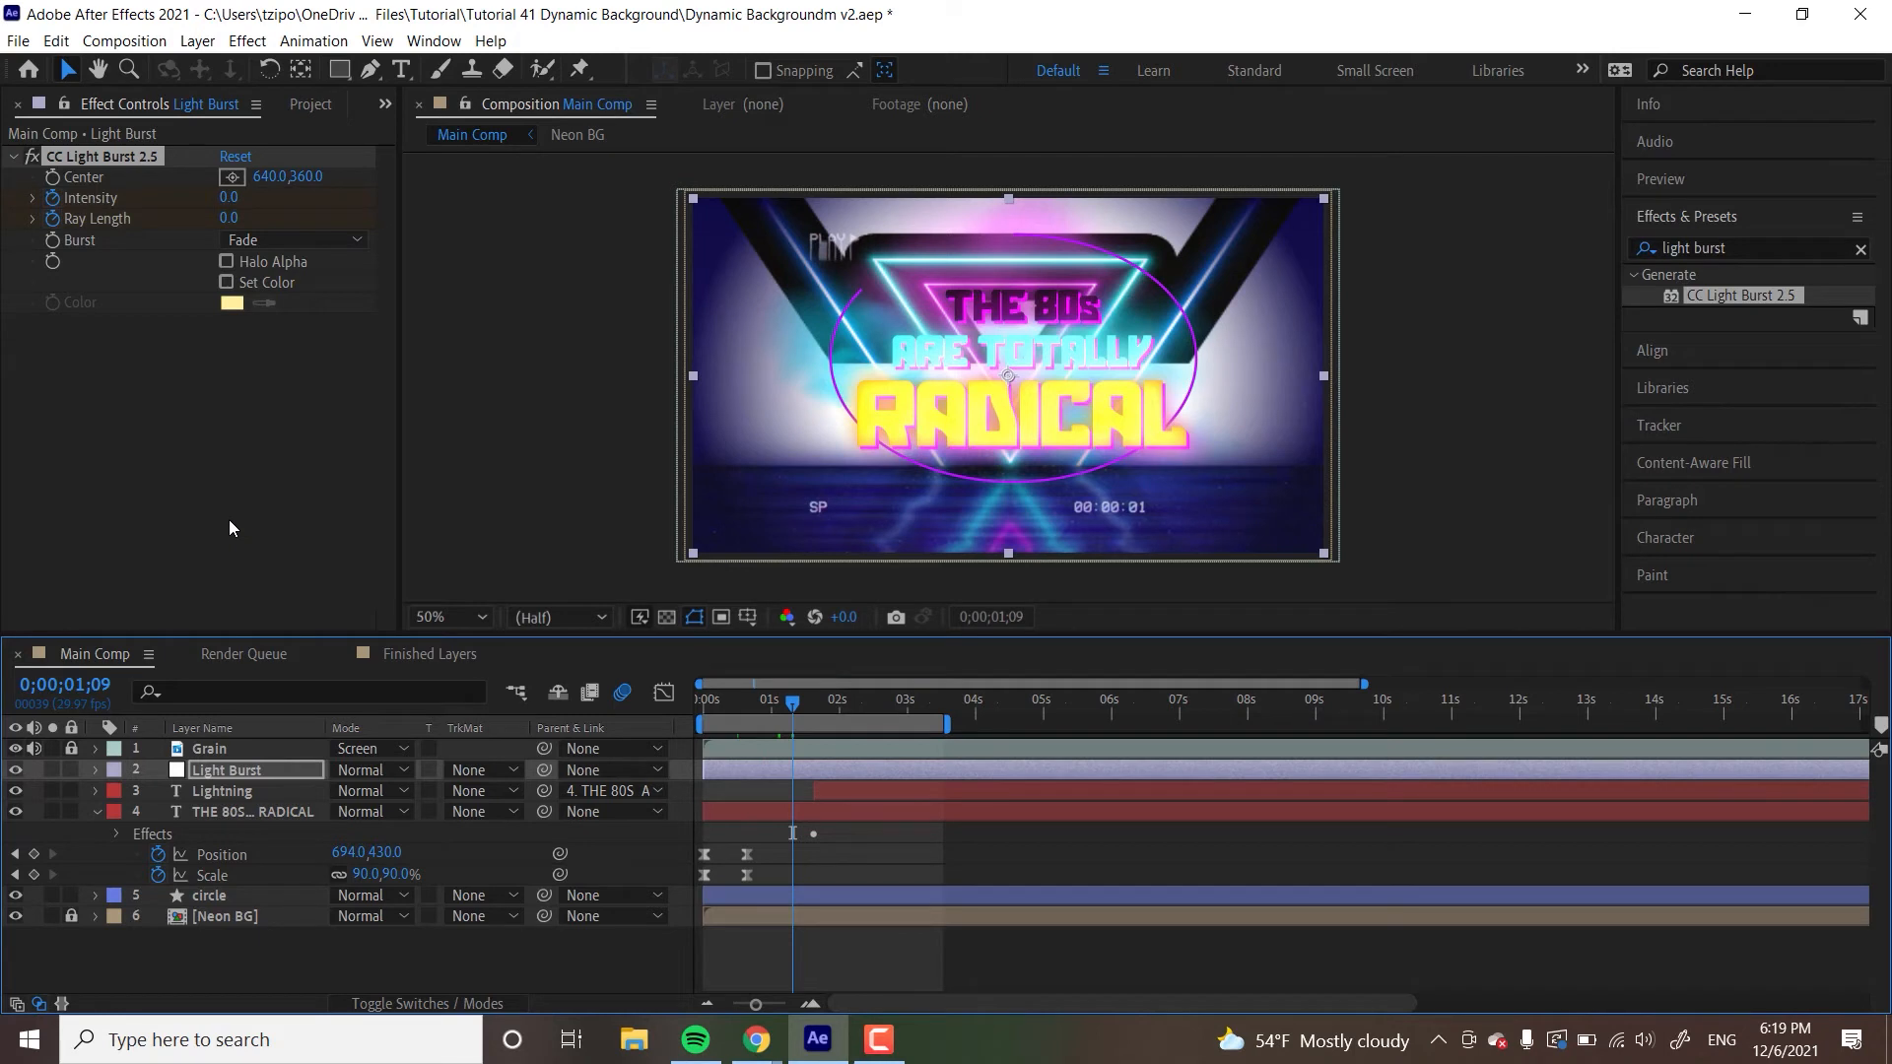
pyautogui.click(228, 197)
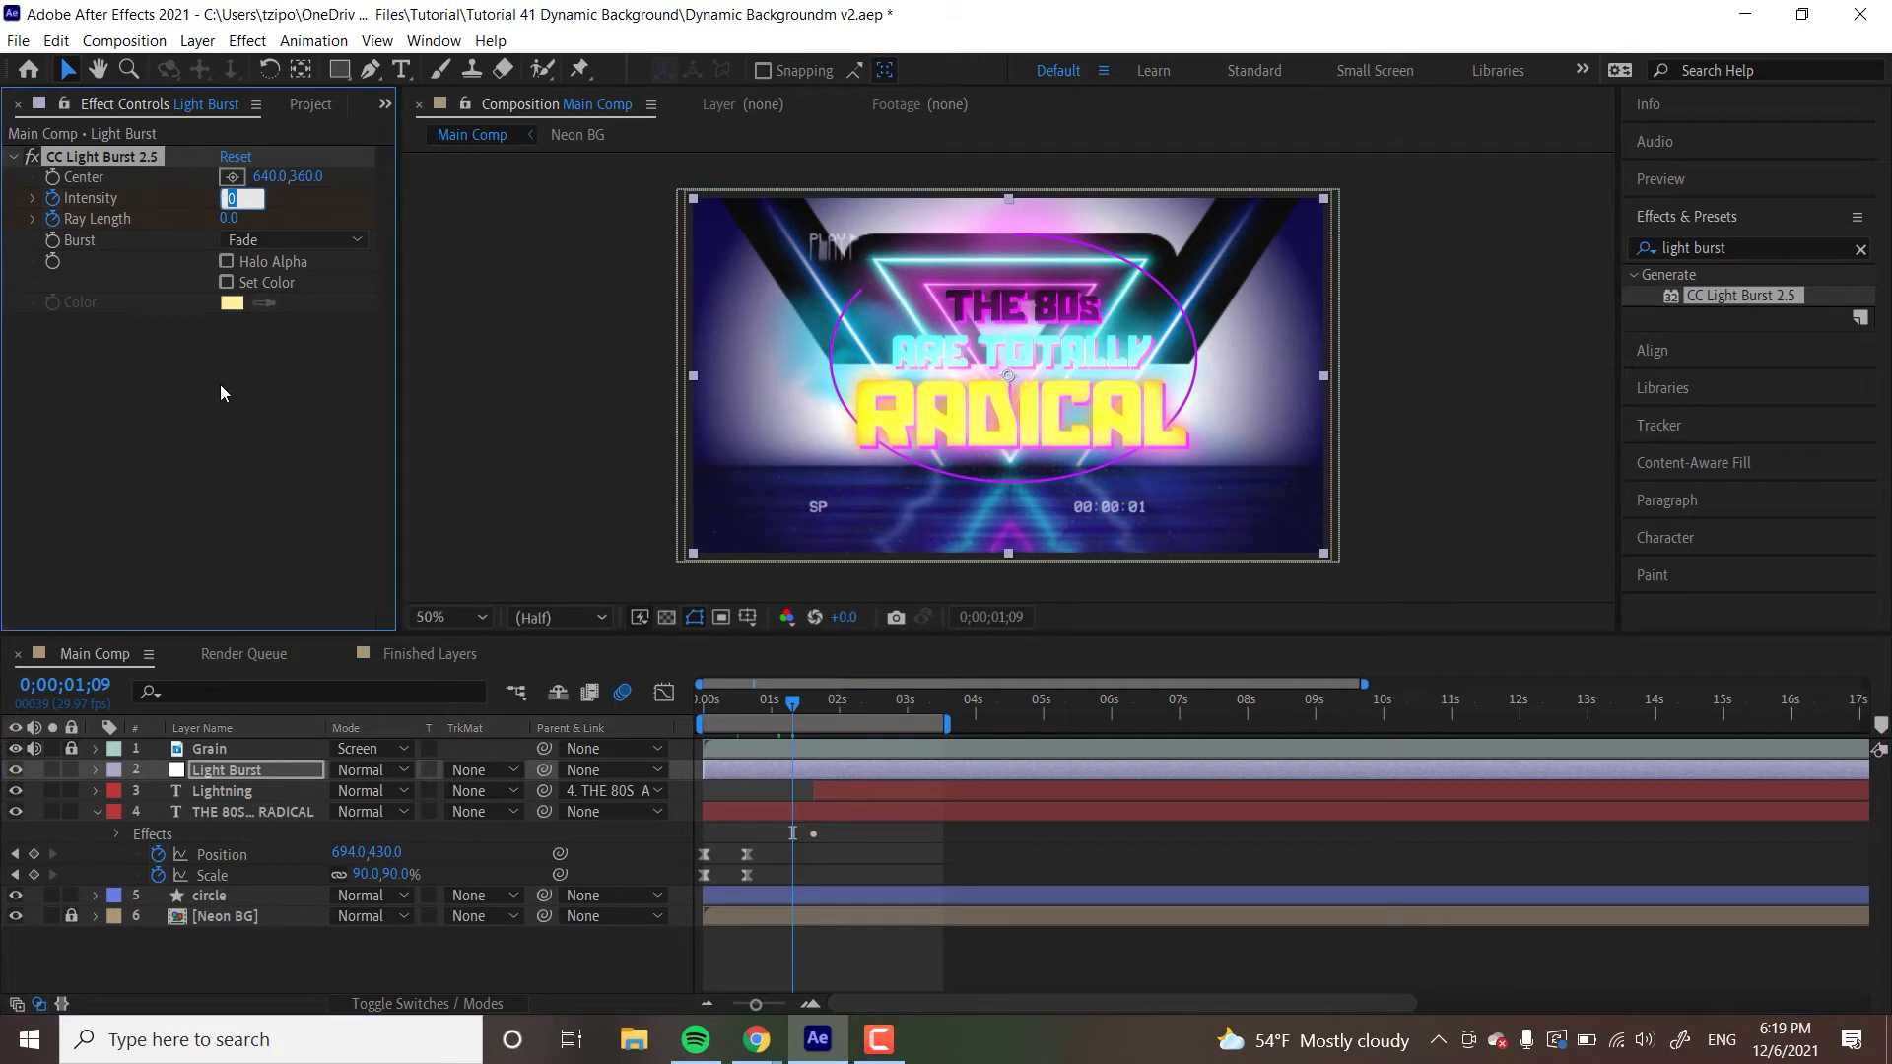
pyautogui.write('1350')
pyautogui.press('Return')
pyautogui.click(229, 218)
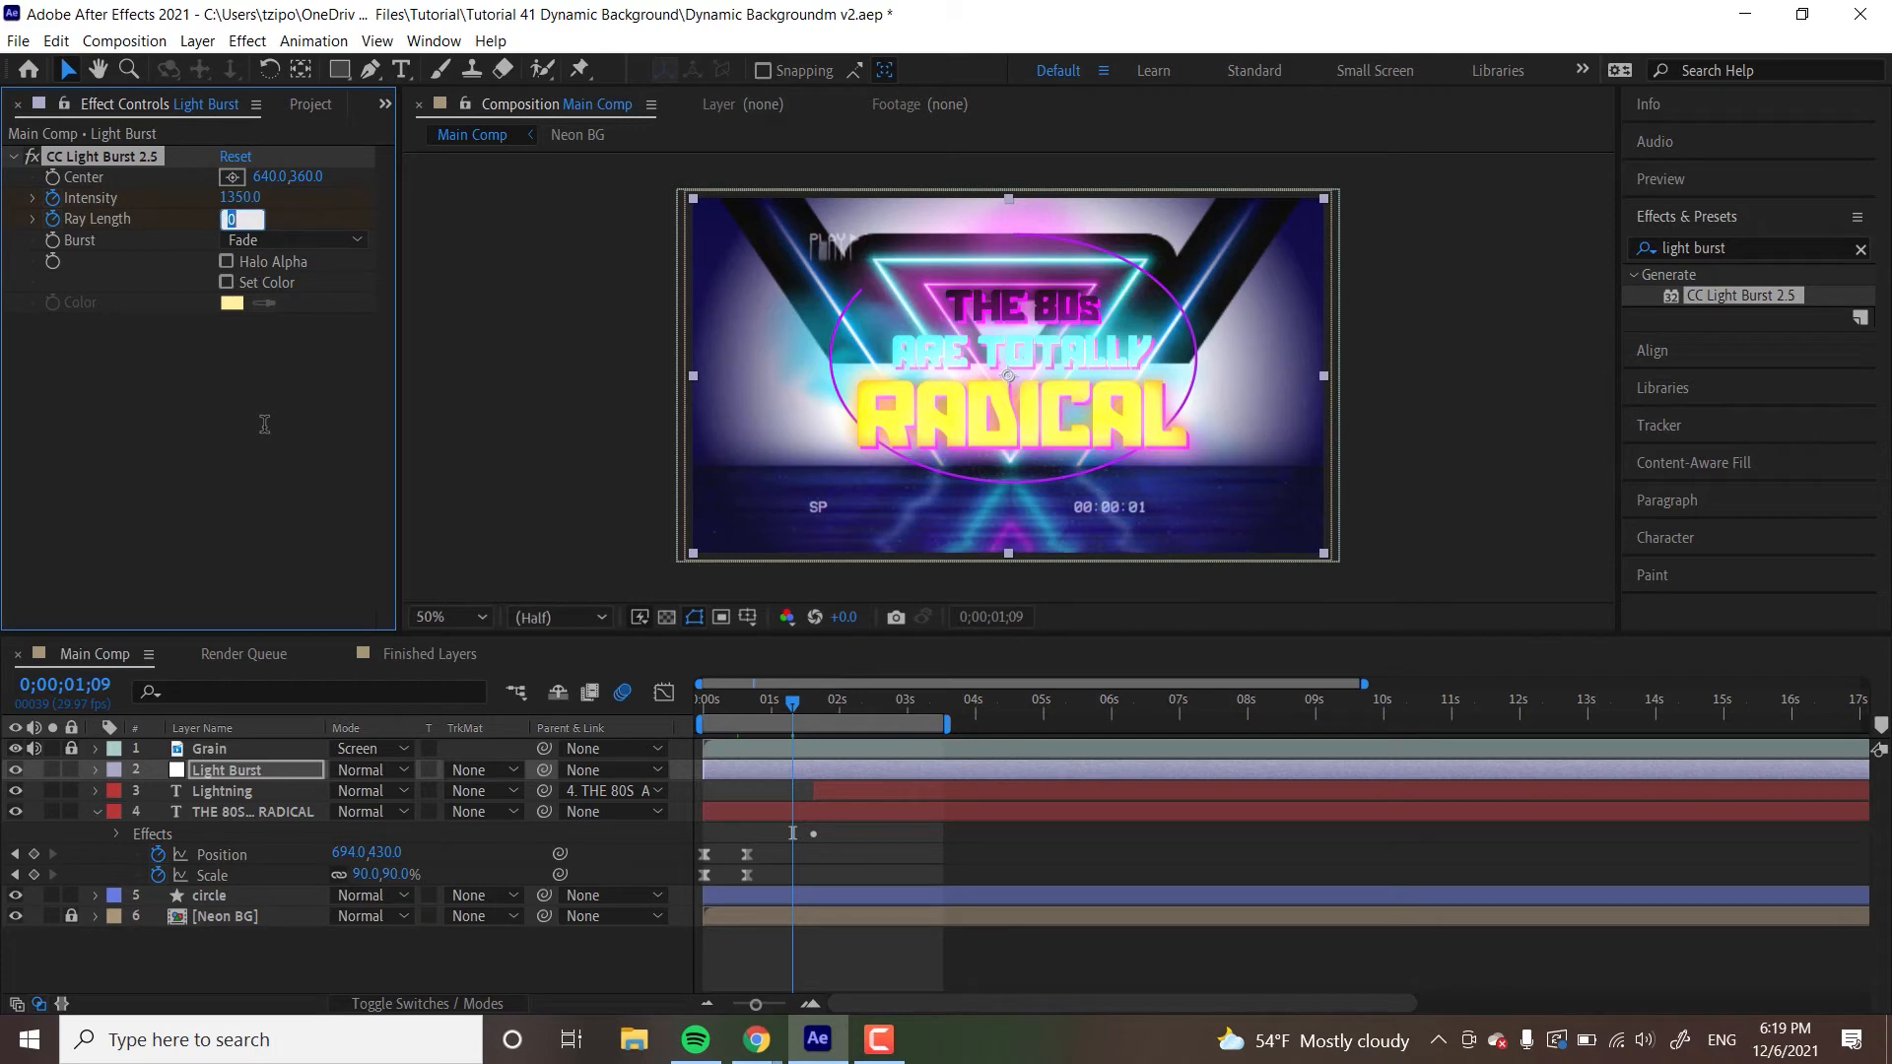
pyautogui.write('10')
pyautogui.press('Return')
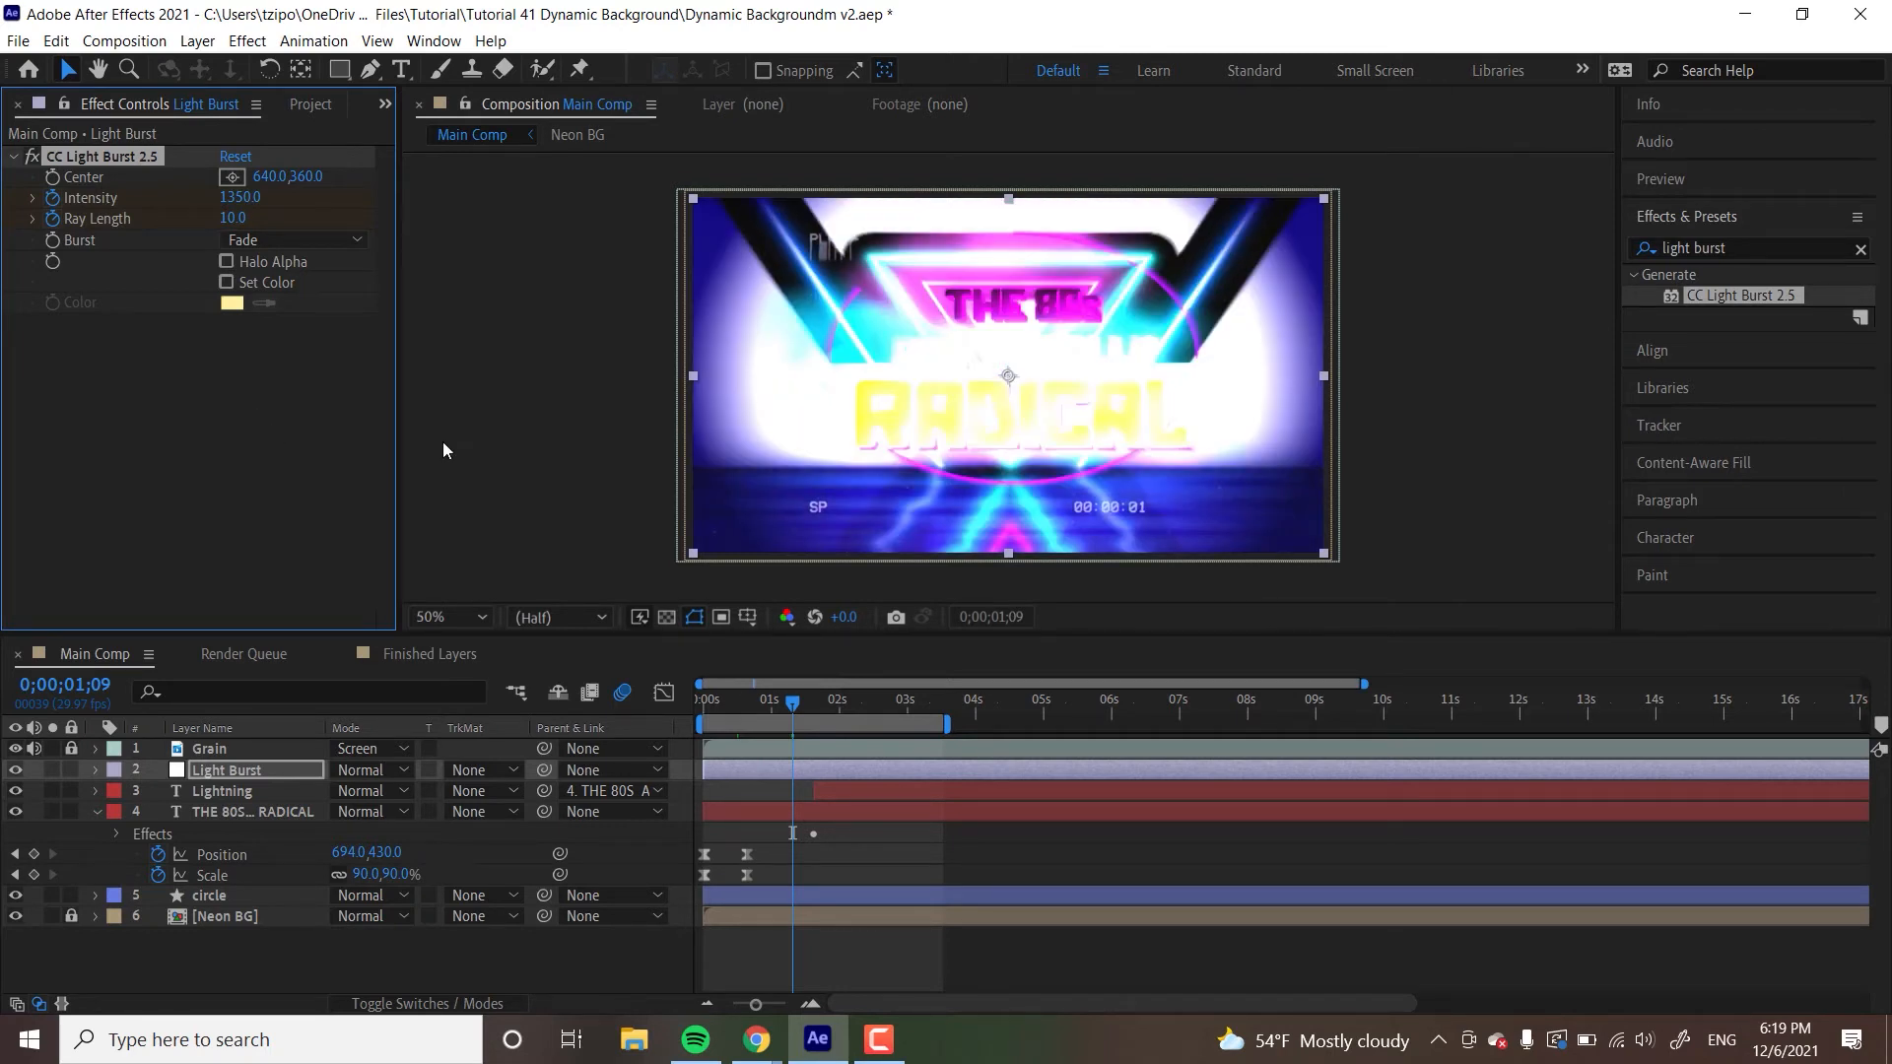
# - At 0;00;01;20, keyframe both the light burst's Intensity and Ray Length at 0
pyautogui.press('space')
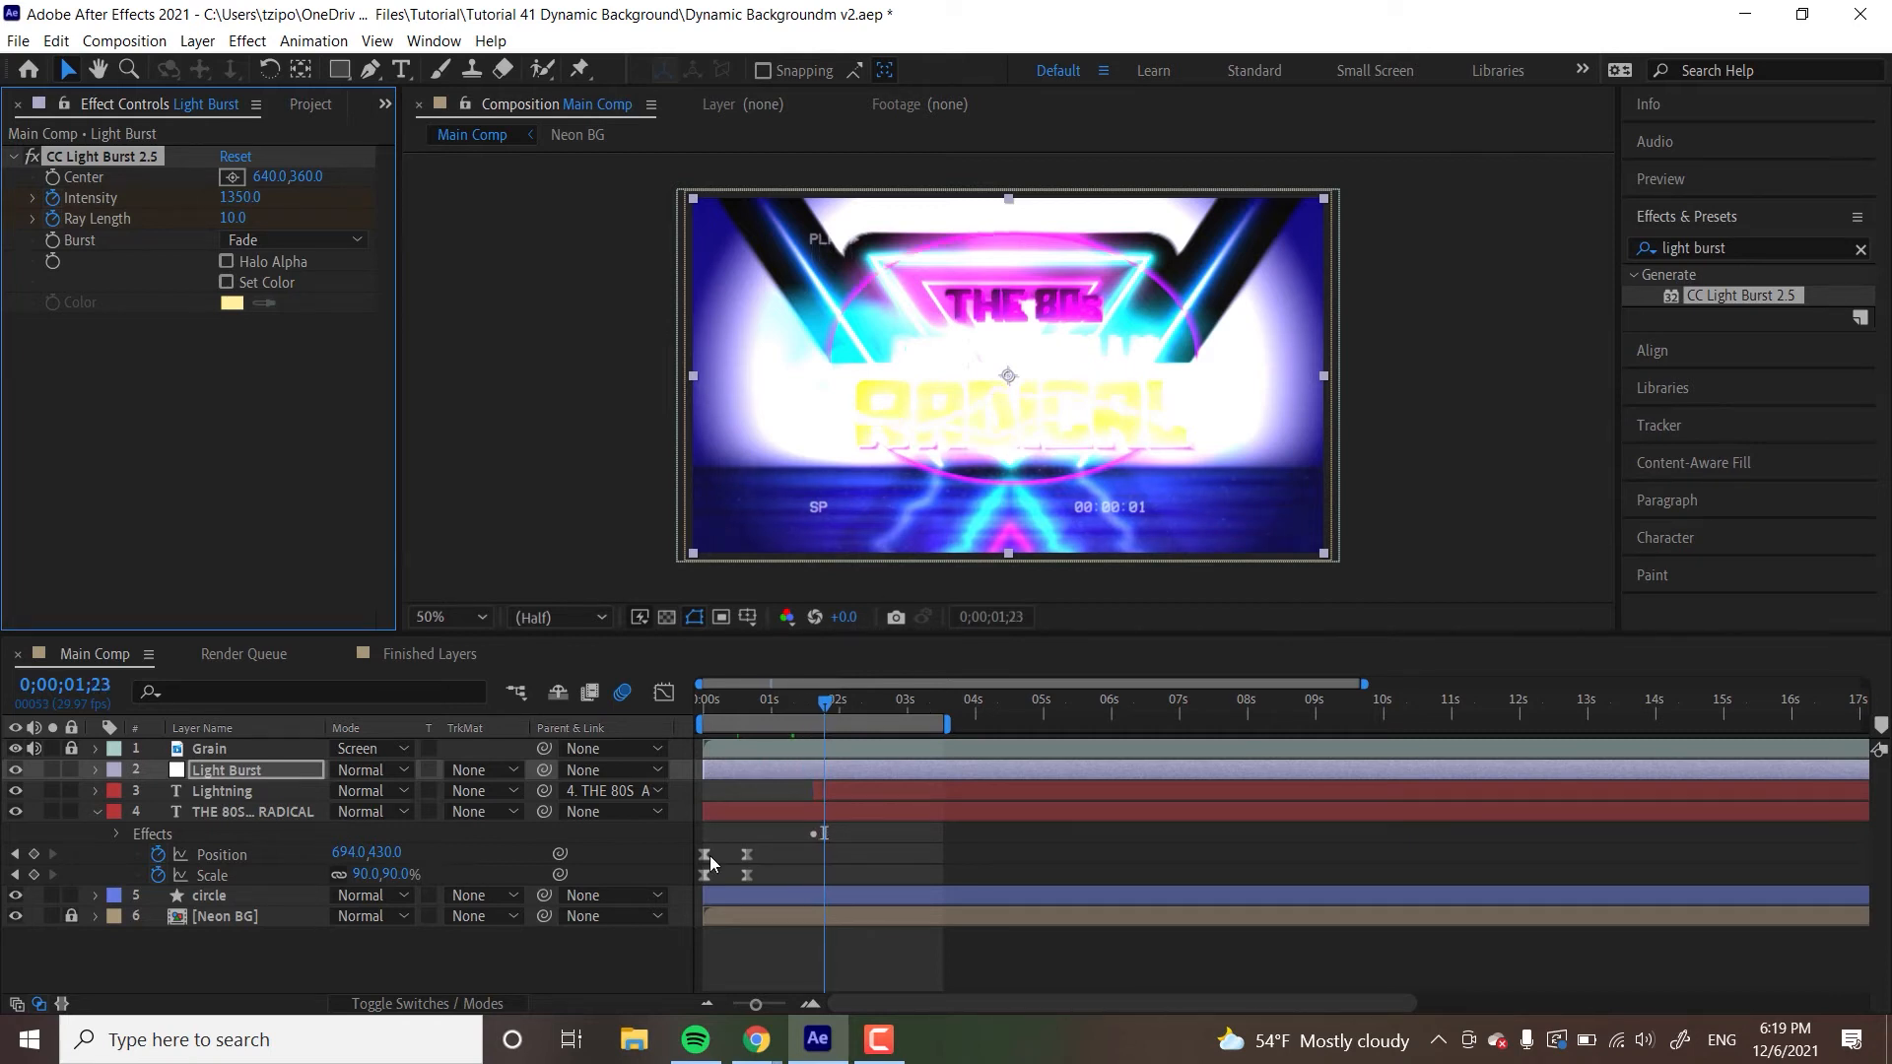
pyautogui.press('space')
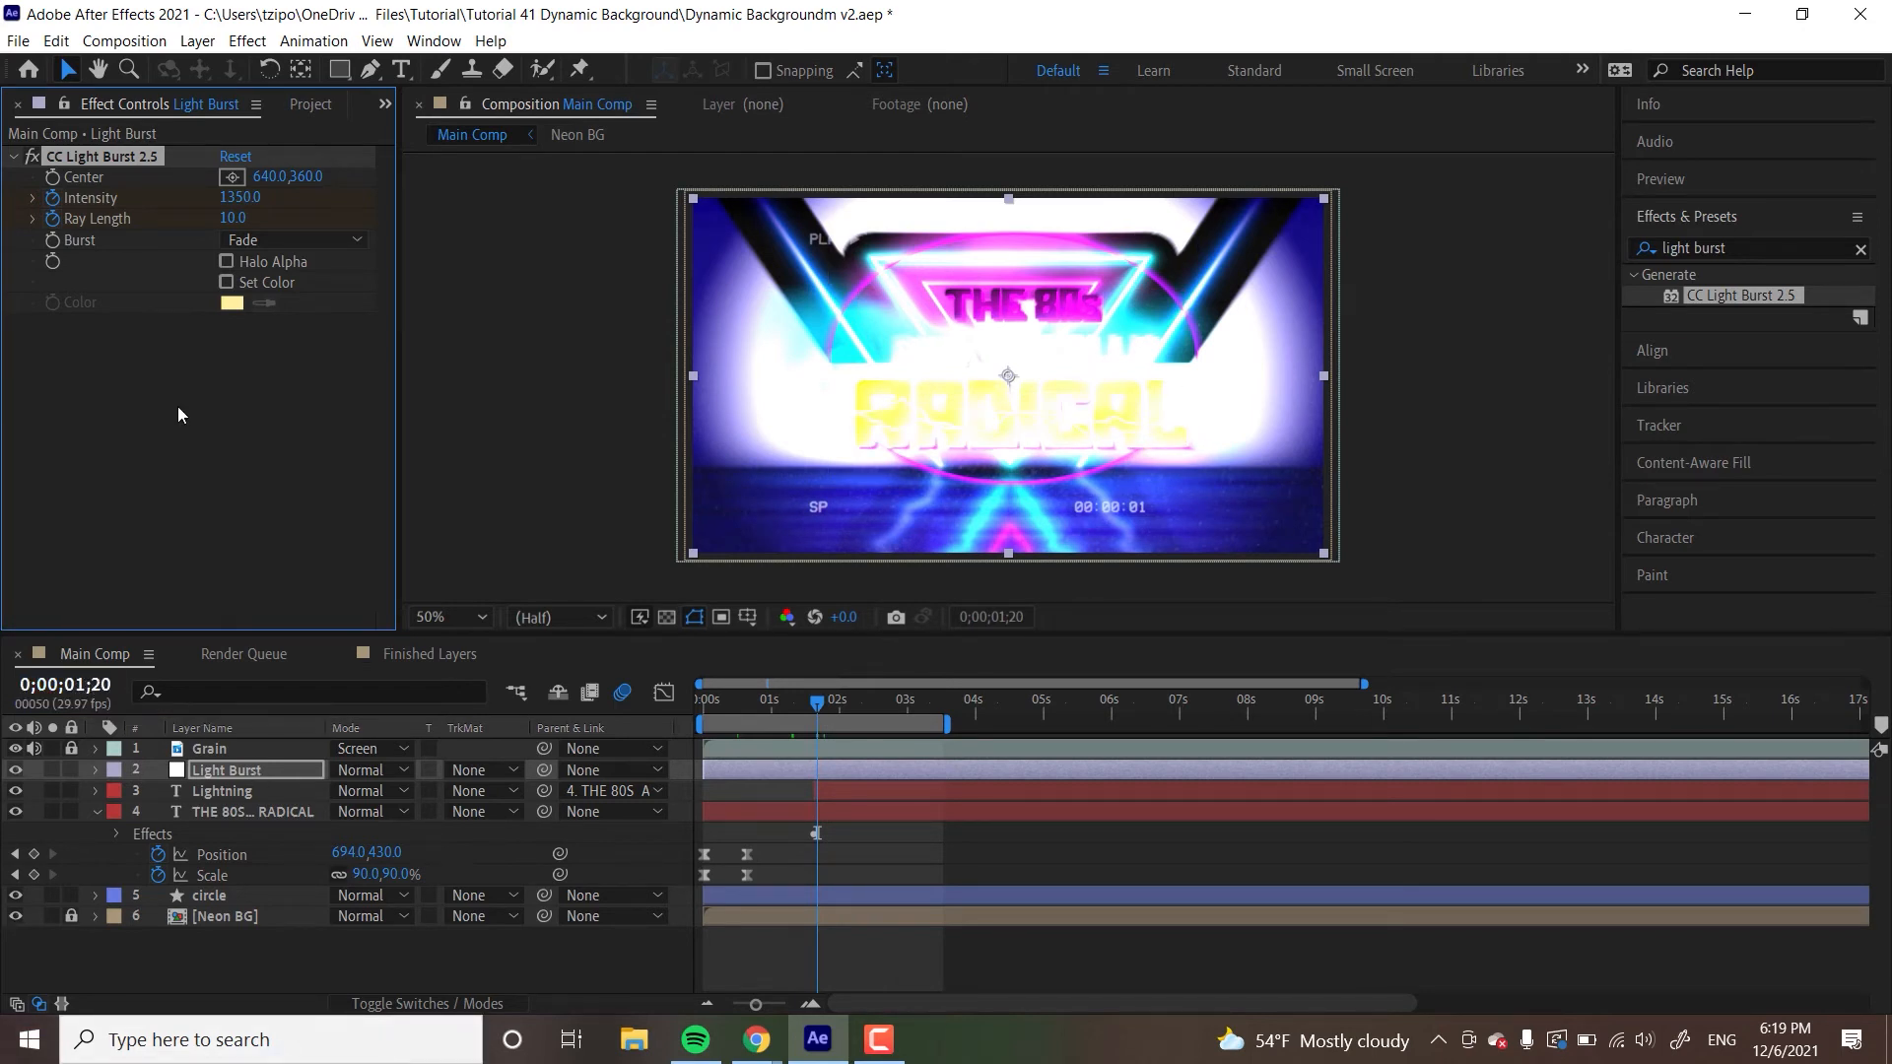
pyautogui.click(239, 197)
pyautogui.write('0')
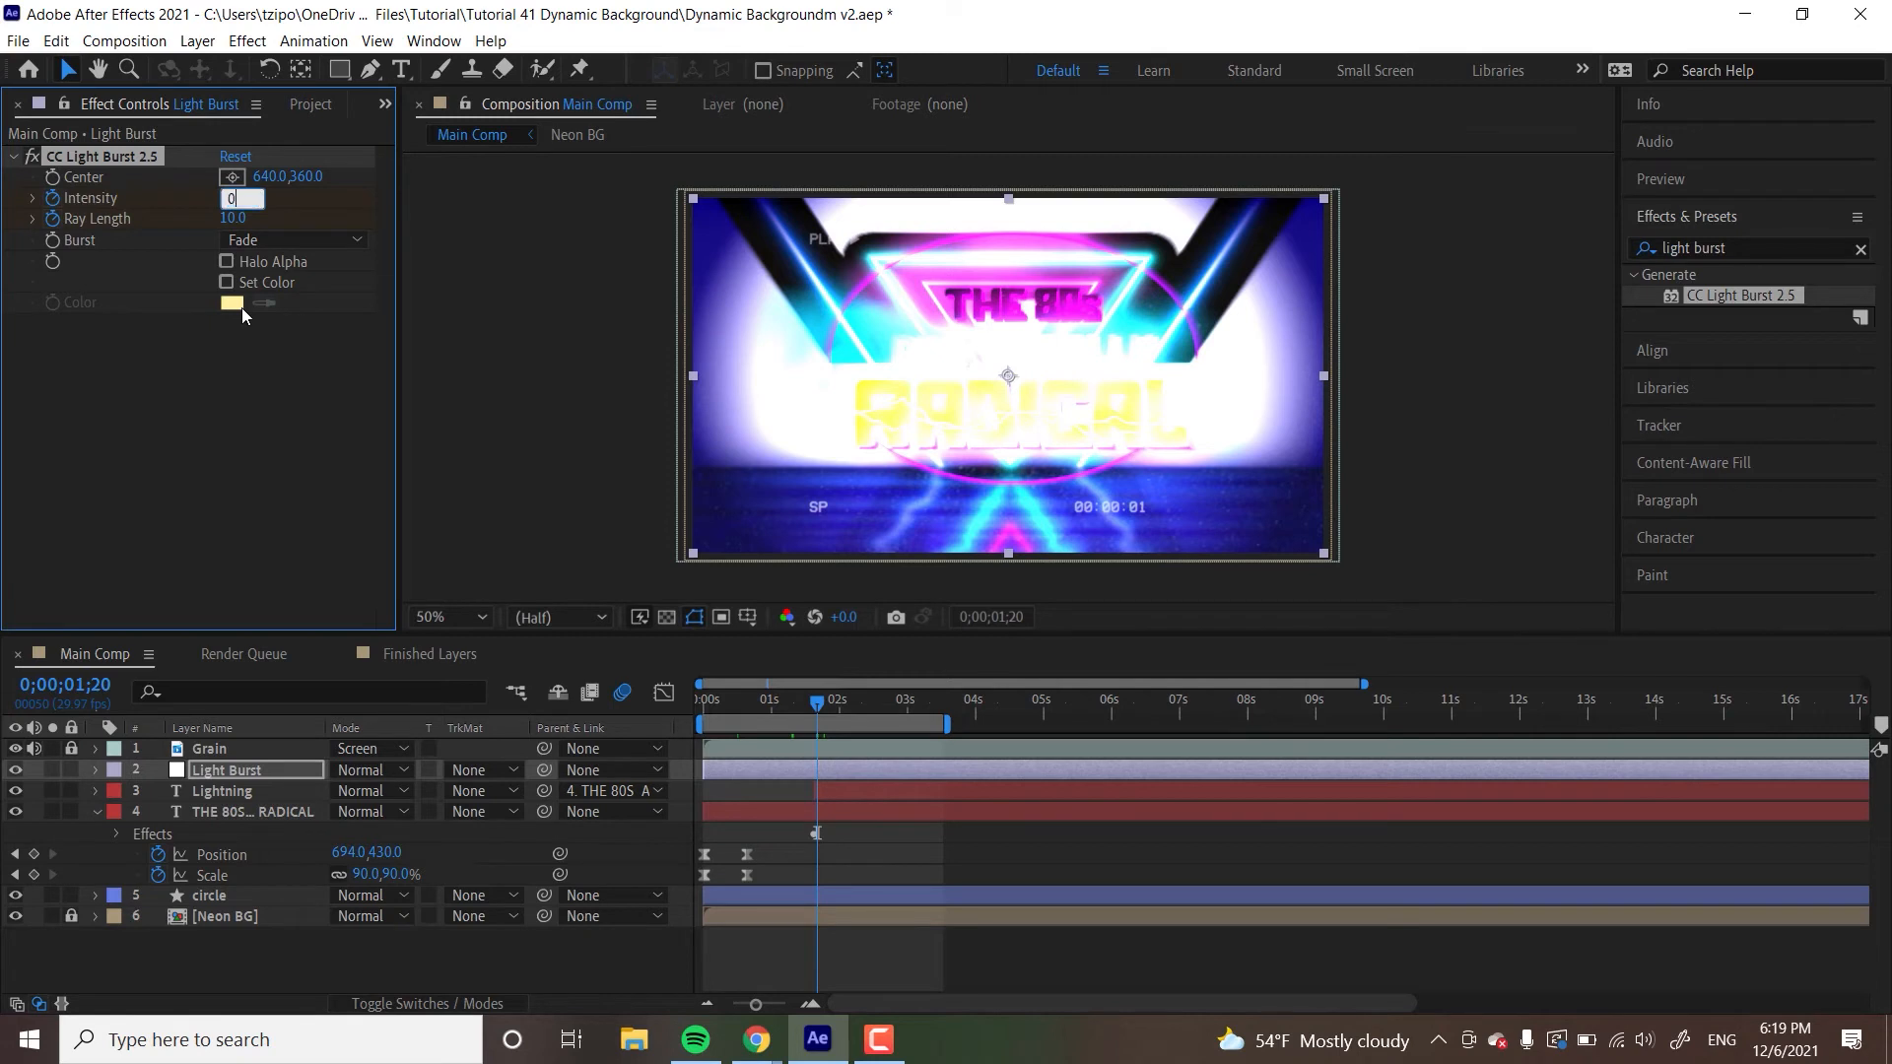
pyautogui.press('Return')
pyautogui.click(231, 218)
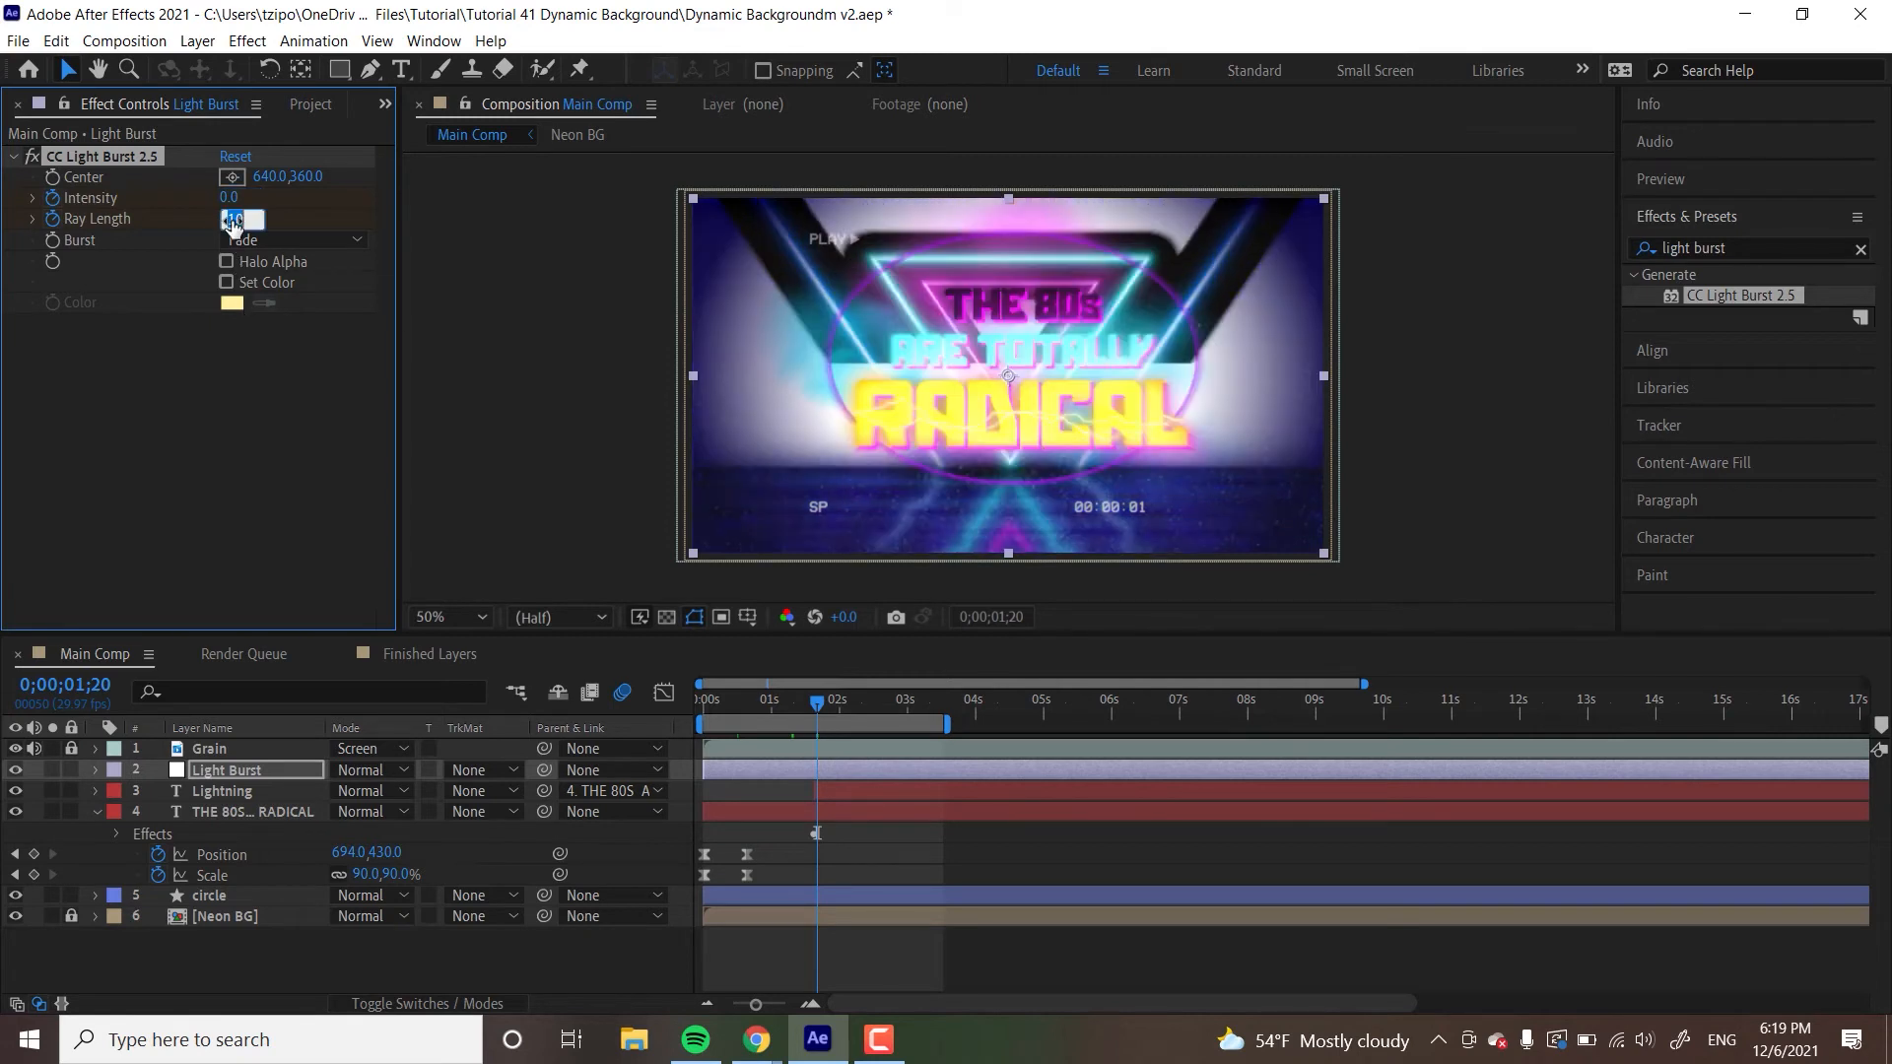
pyautogui.write('0')
pyautogui.press('Return')
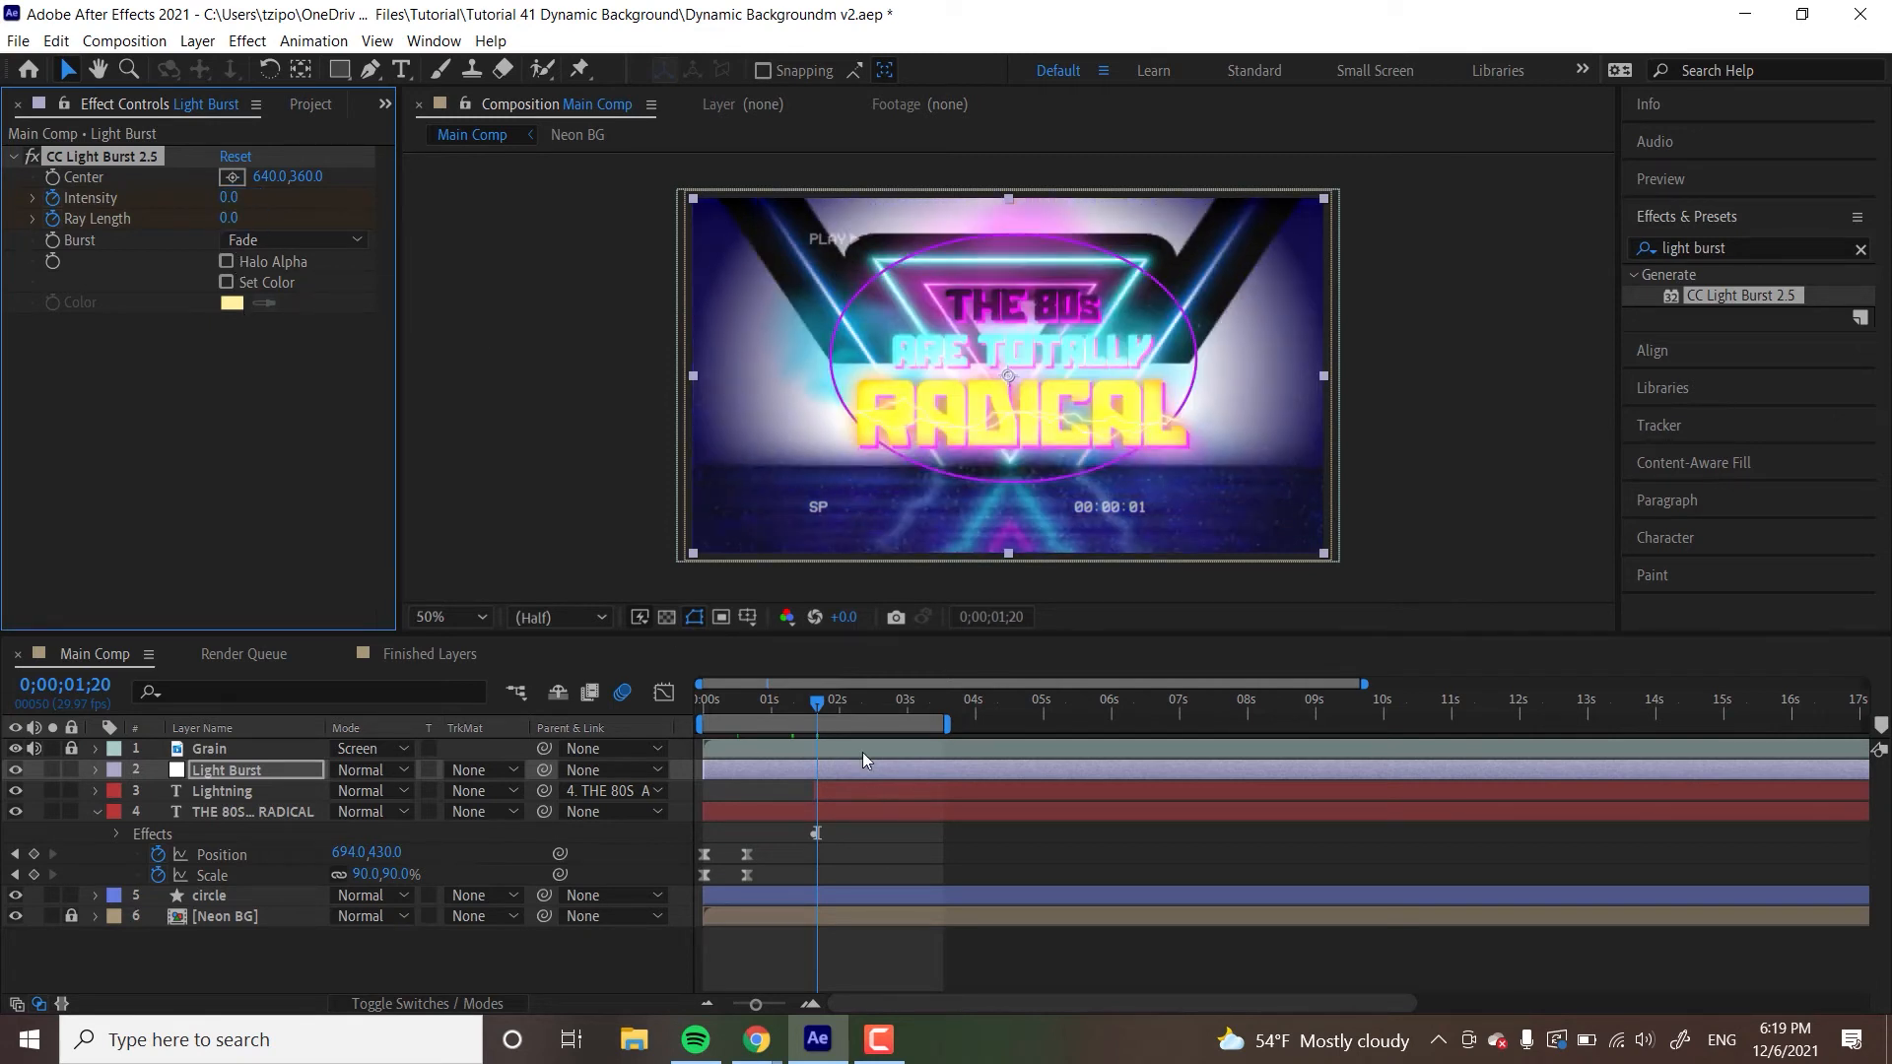
# - Review the Intensity and Ray Length keyframes of the Light Burst layer and collapse the layer again
pyautogui.press('u')
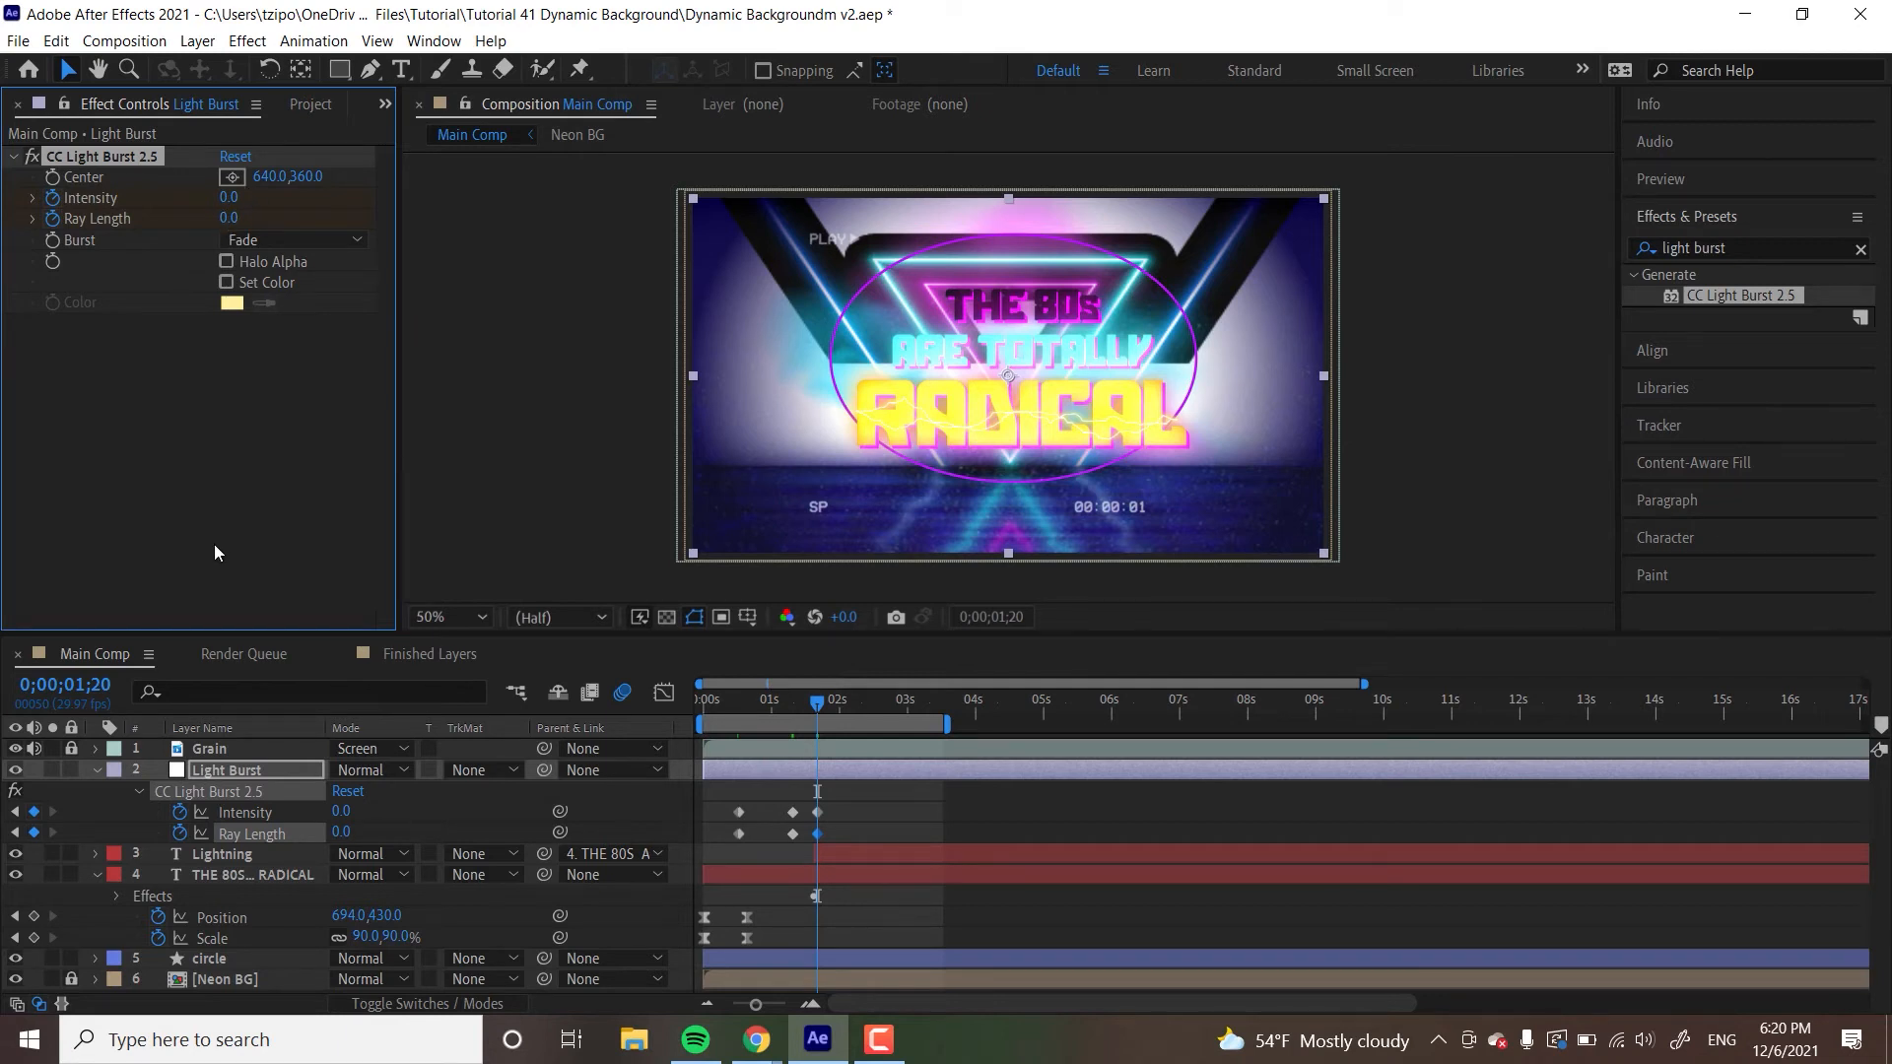
pyautogui.press('u')
pyautogui.click(479, 475)
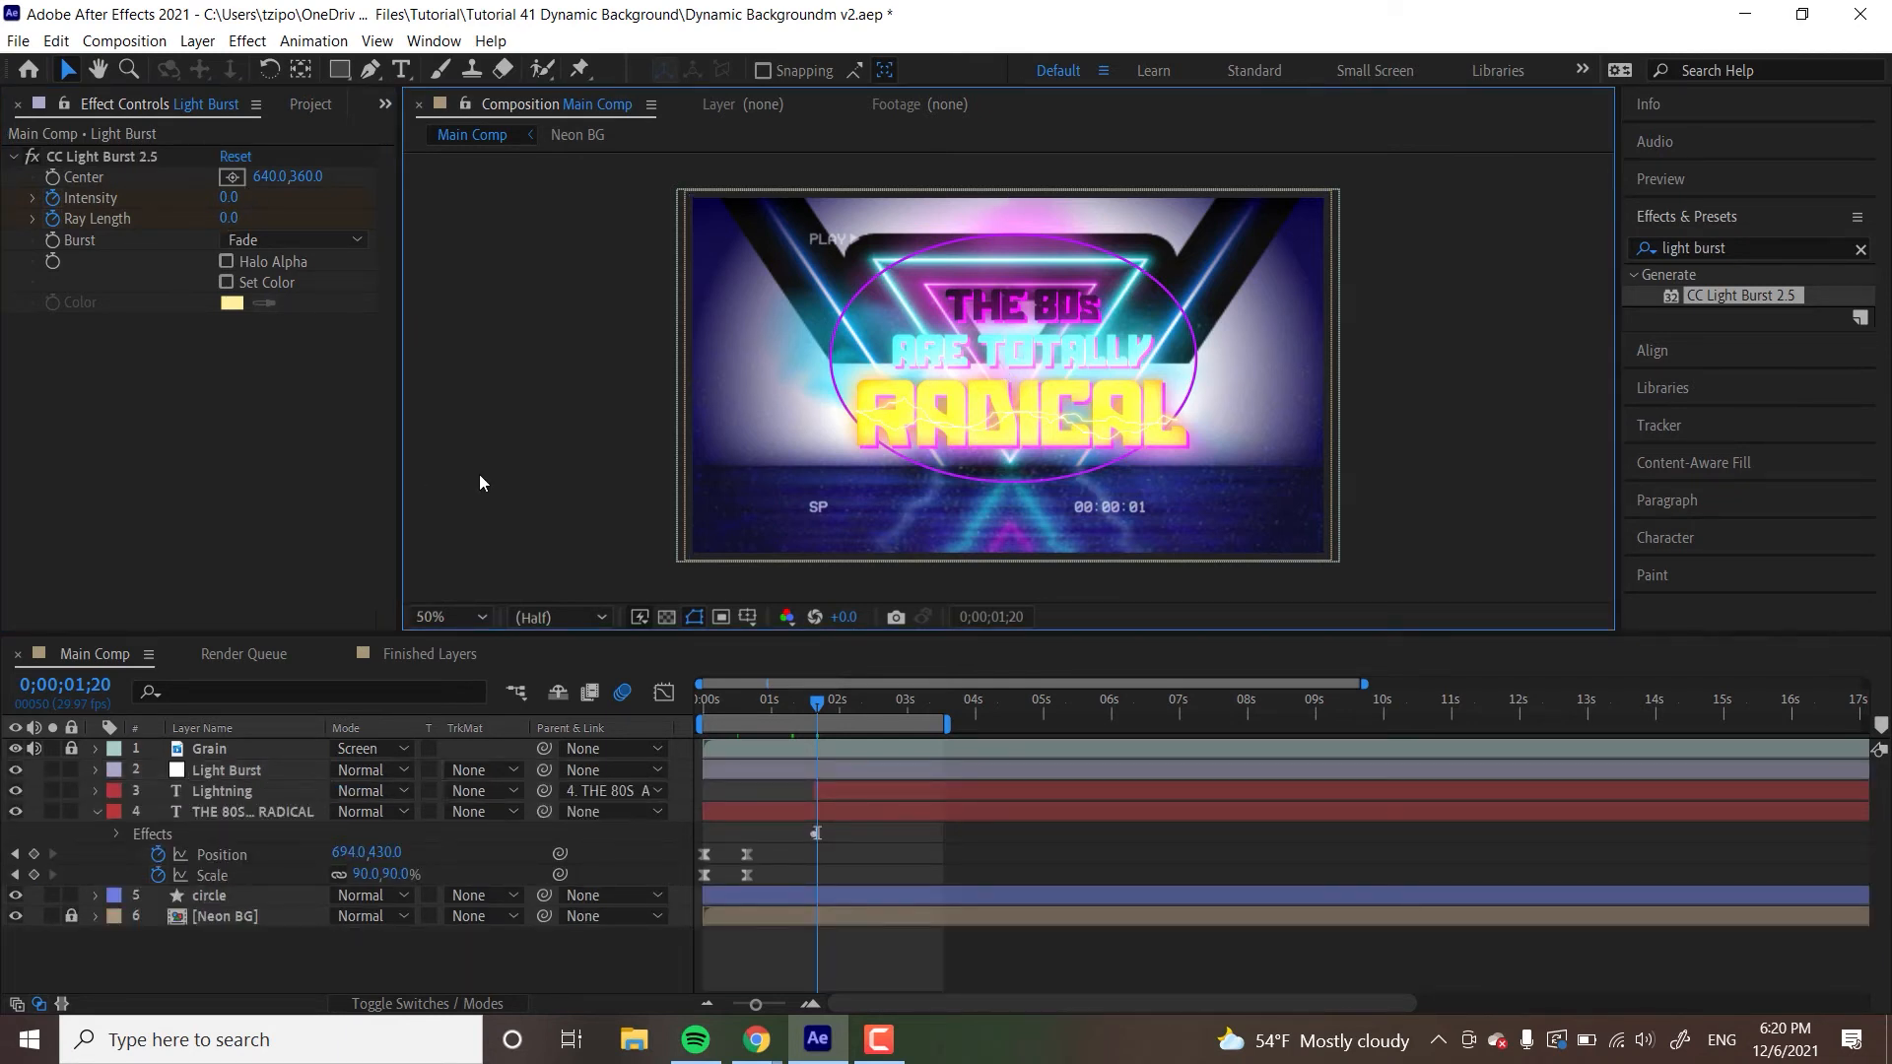
# - Pre-compose the Light Burst, Lightning and THE 80S... RADICAL layers into a composition named "Text Effects"
pyautogui.click(256, 770)
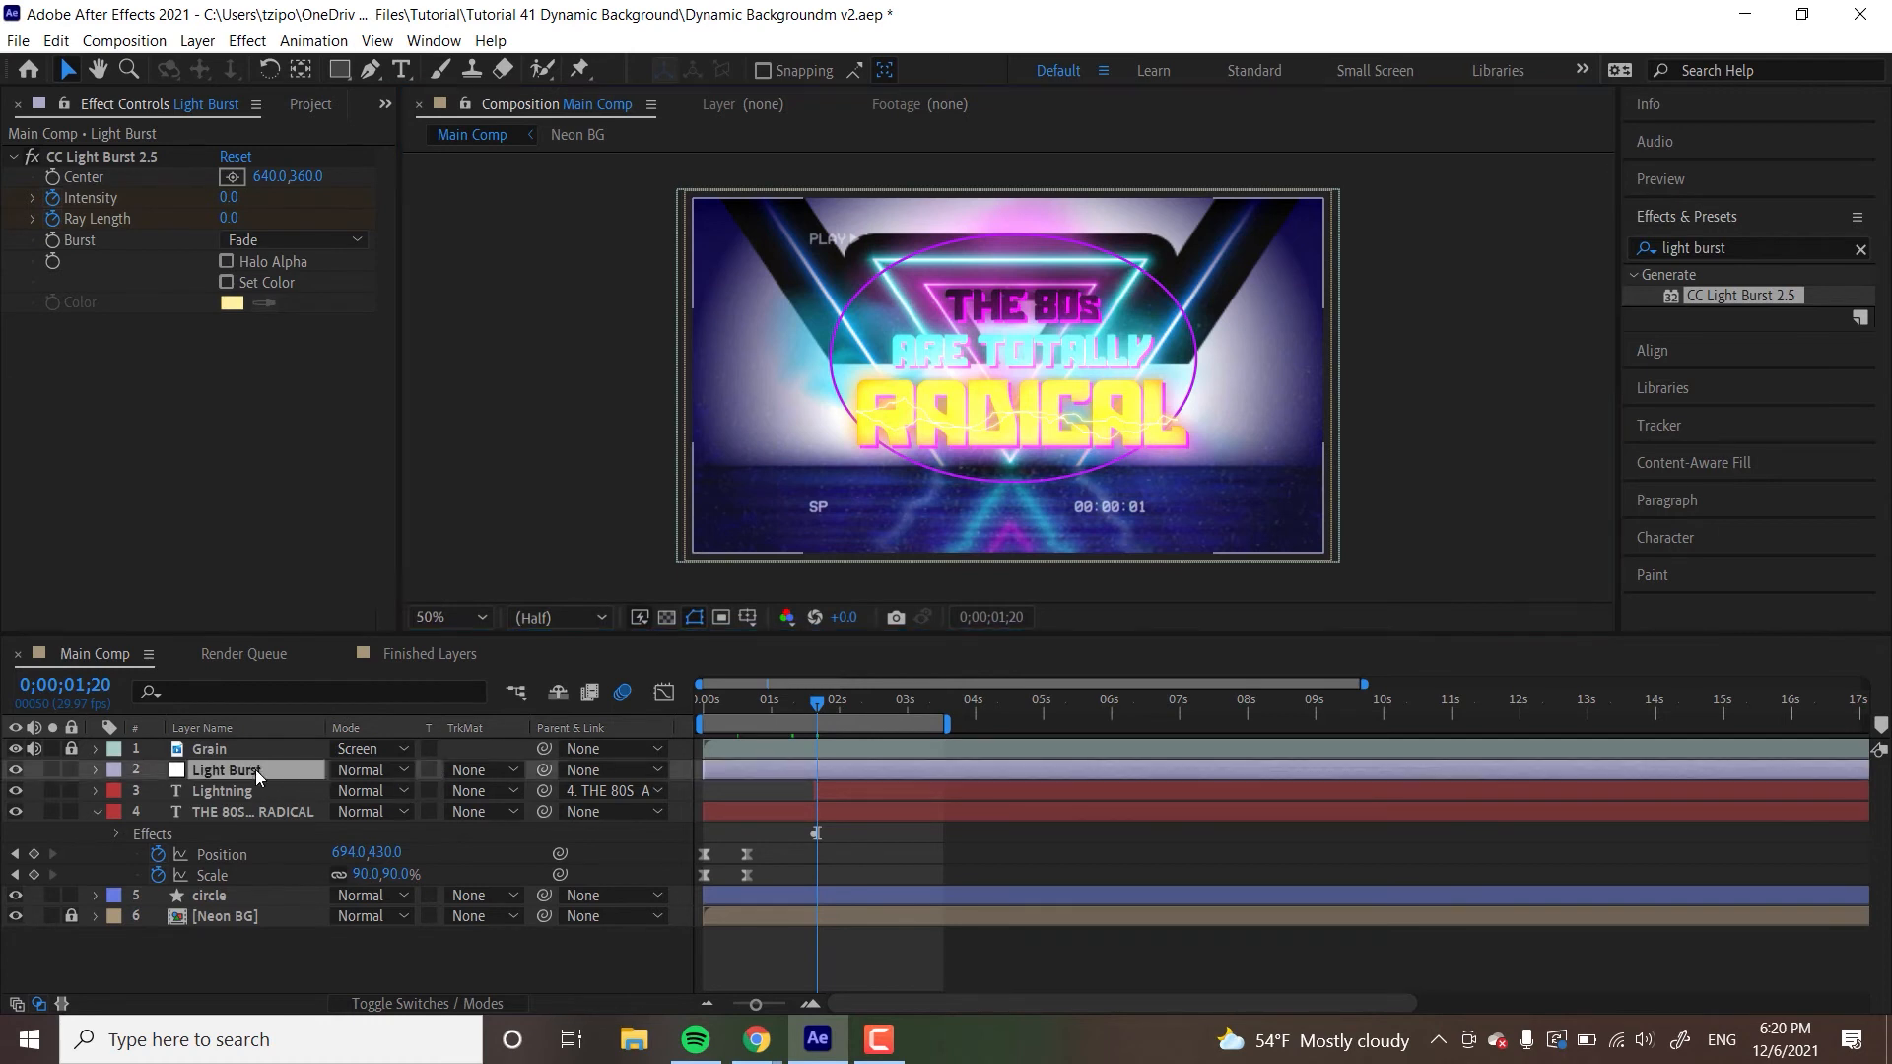
pyautogui.keyDown('ctrl'); pyautogui.click(229, 792); pyautogui.keyUp('ctrl')
pyautogui.keyDown('ctrl'); pyautogui.click(246, 812); pyautogui.keyUp('ctrl')
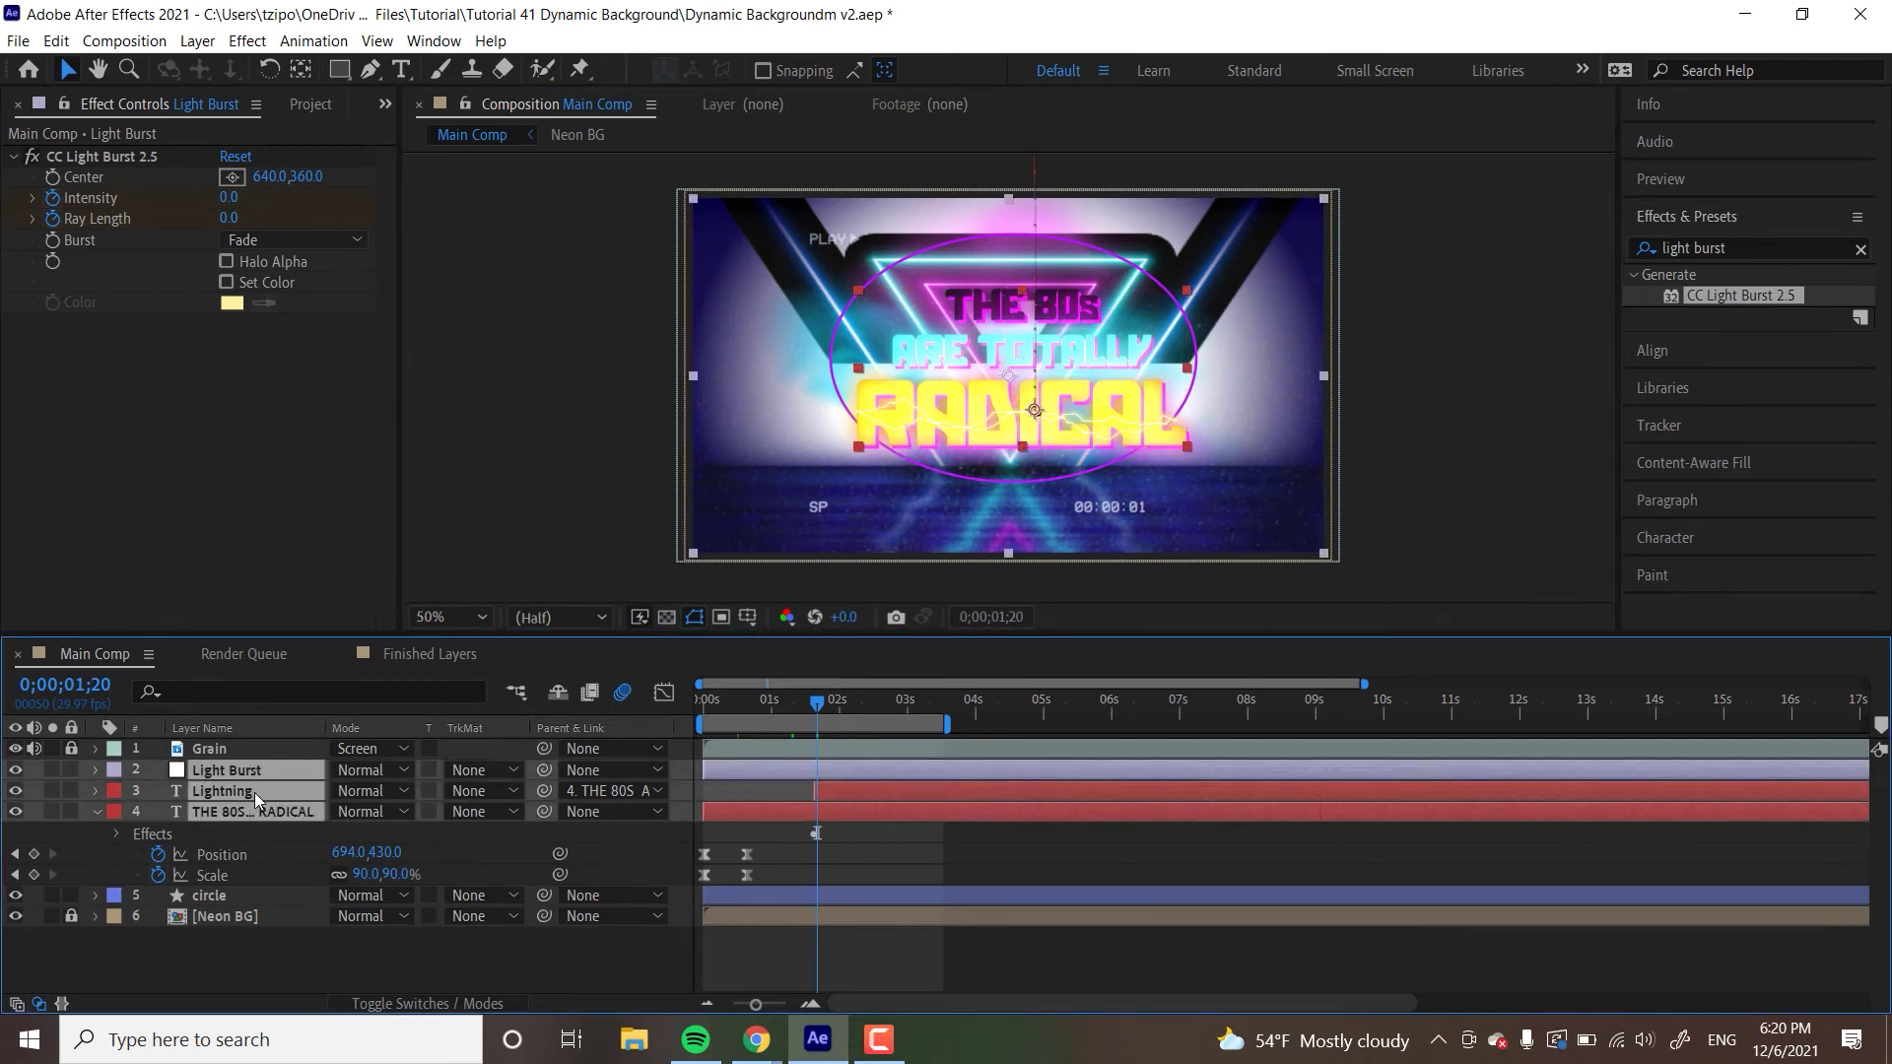
pyautogui.rightClick(229, 780)
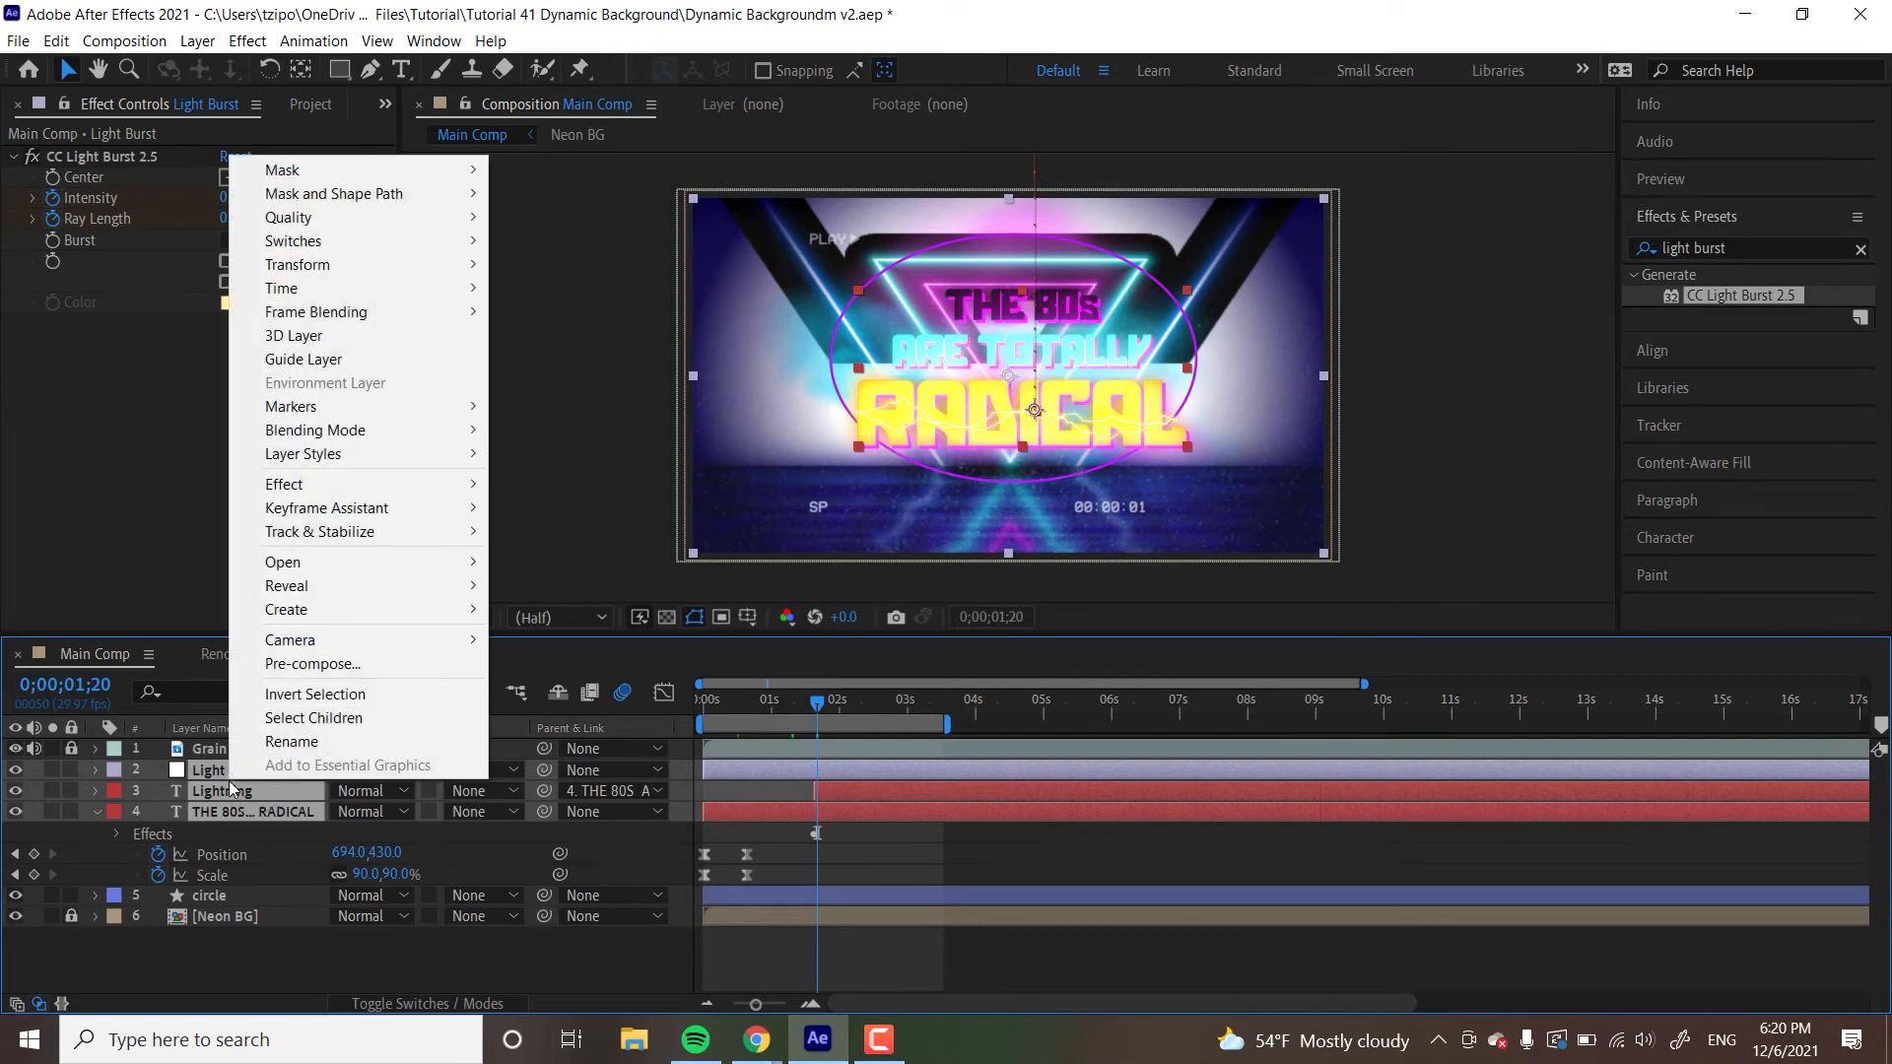
pyautogui.click(299, 662)
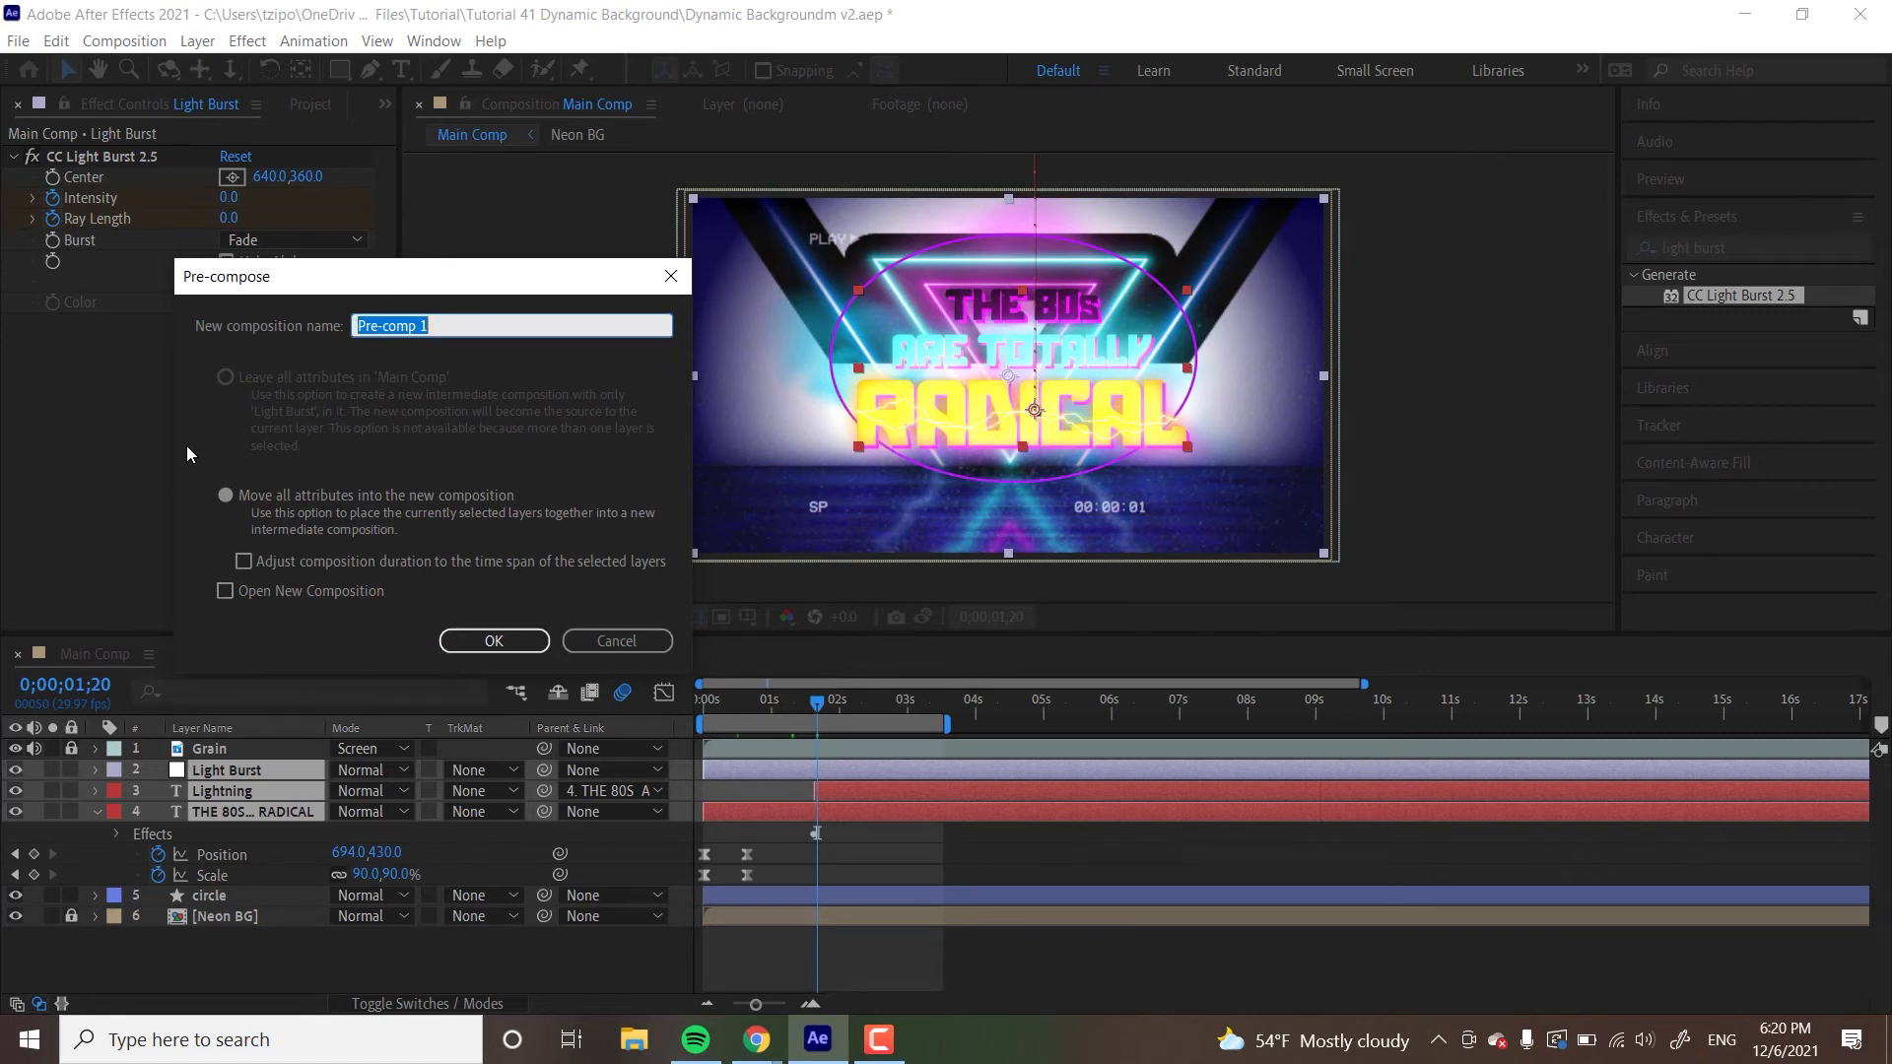
pyautogui.write('Text Effects')
pyautogui.press('Return')
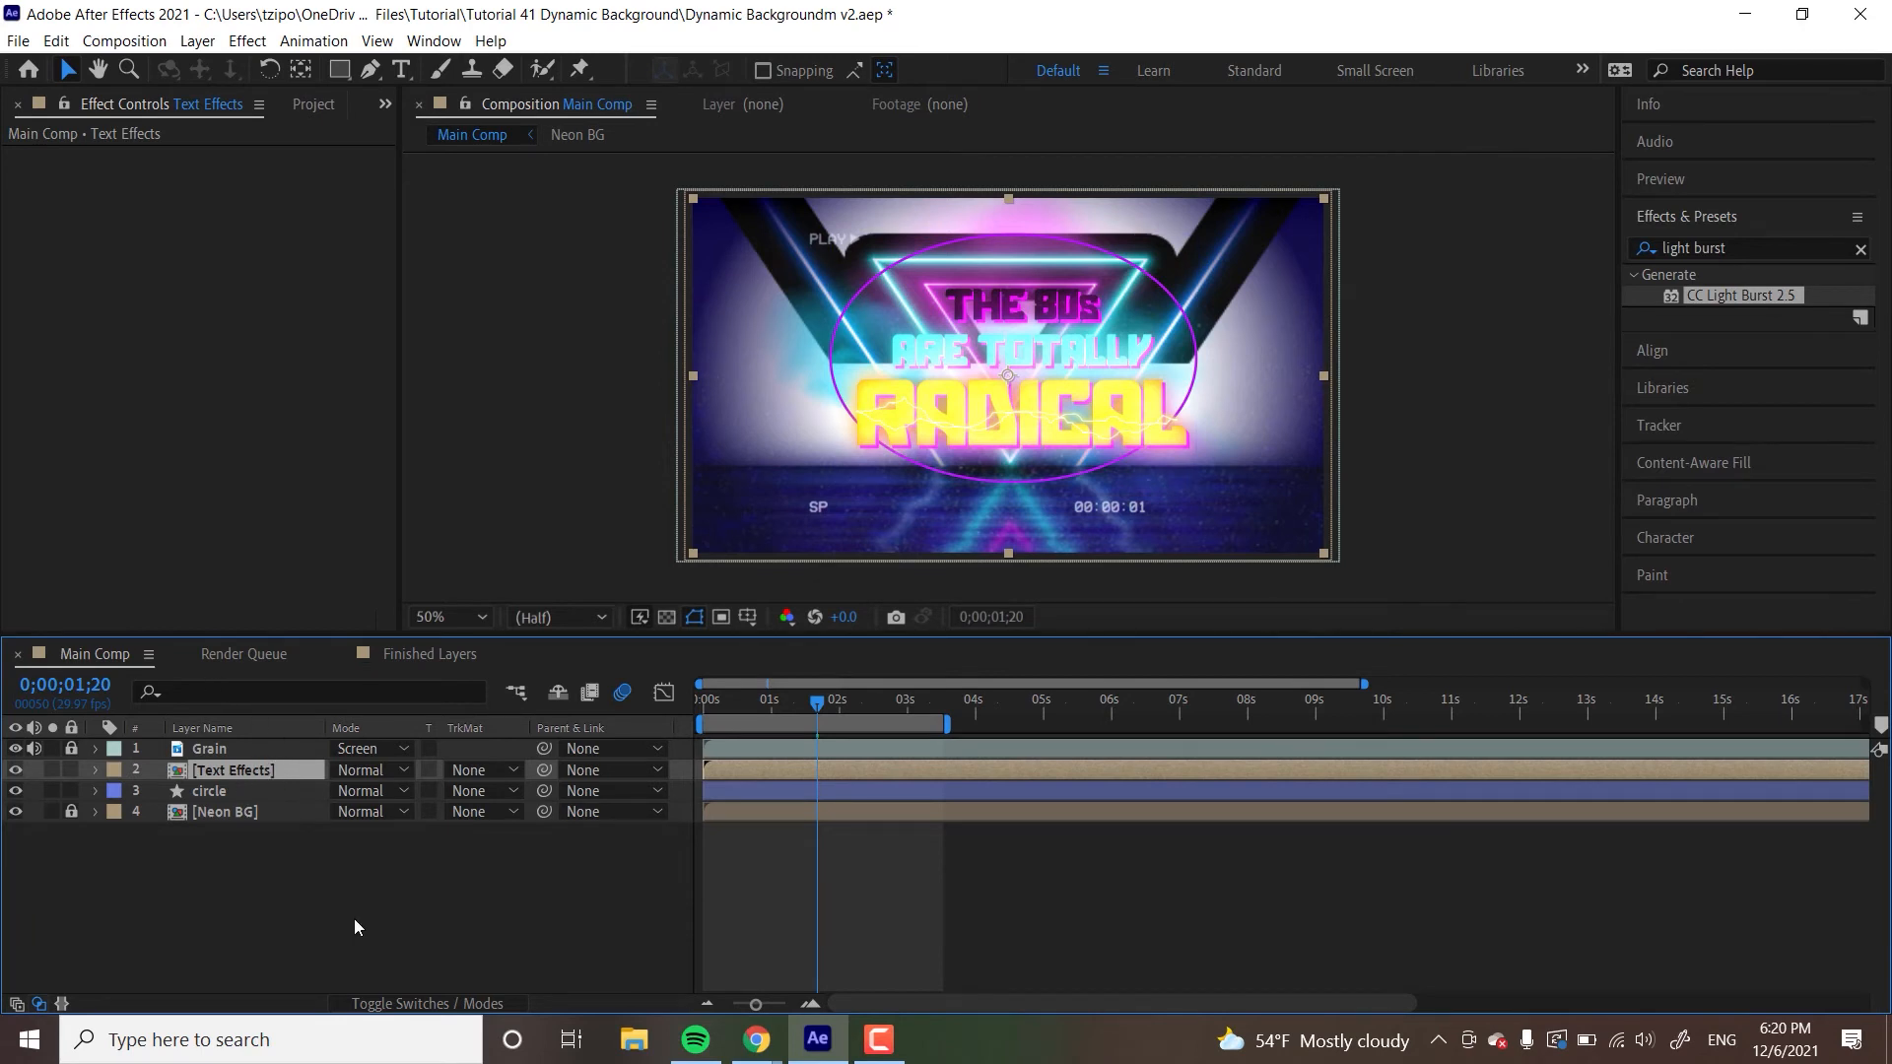
# - Duplicate the Text Effects layer and rename the lower copy "Reflection"
pyautogui.hotkey('ctrl', 'd')
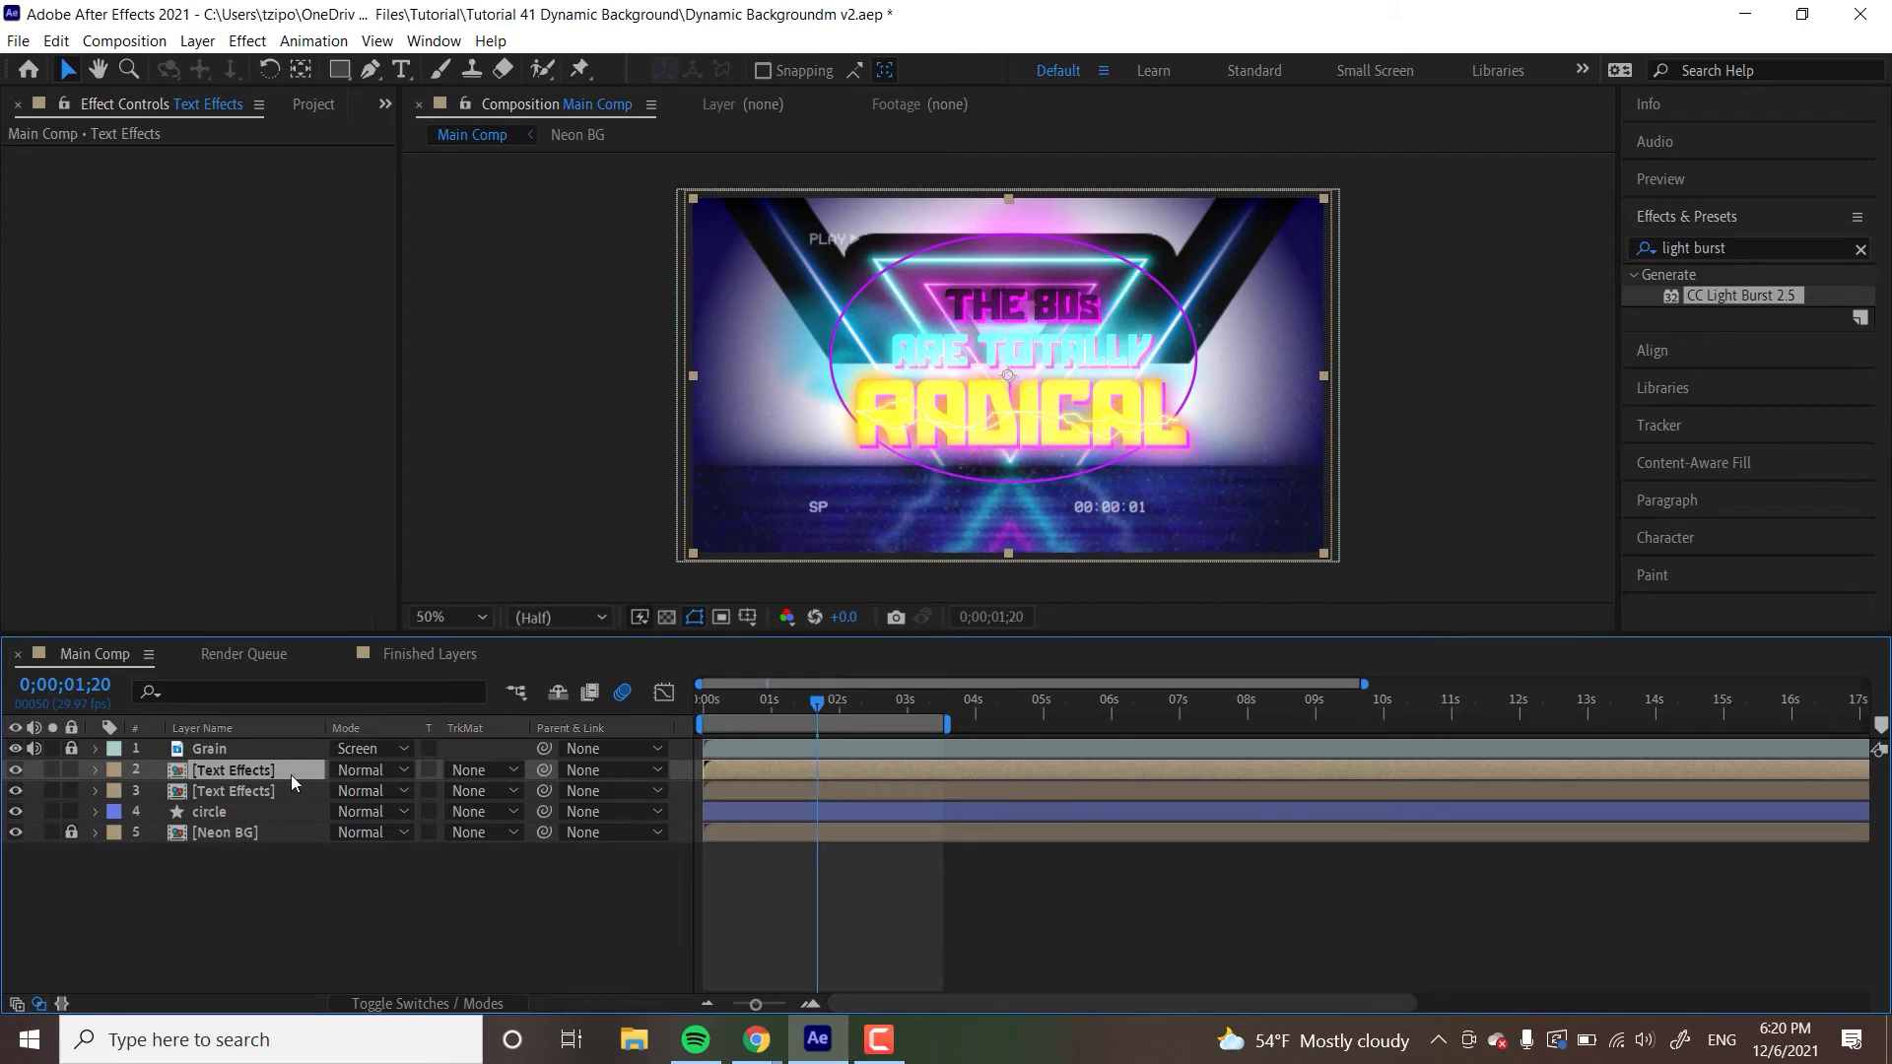
pyautogui.click(234, 790)
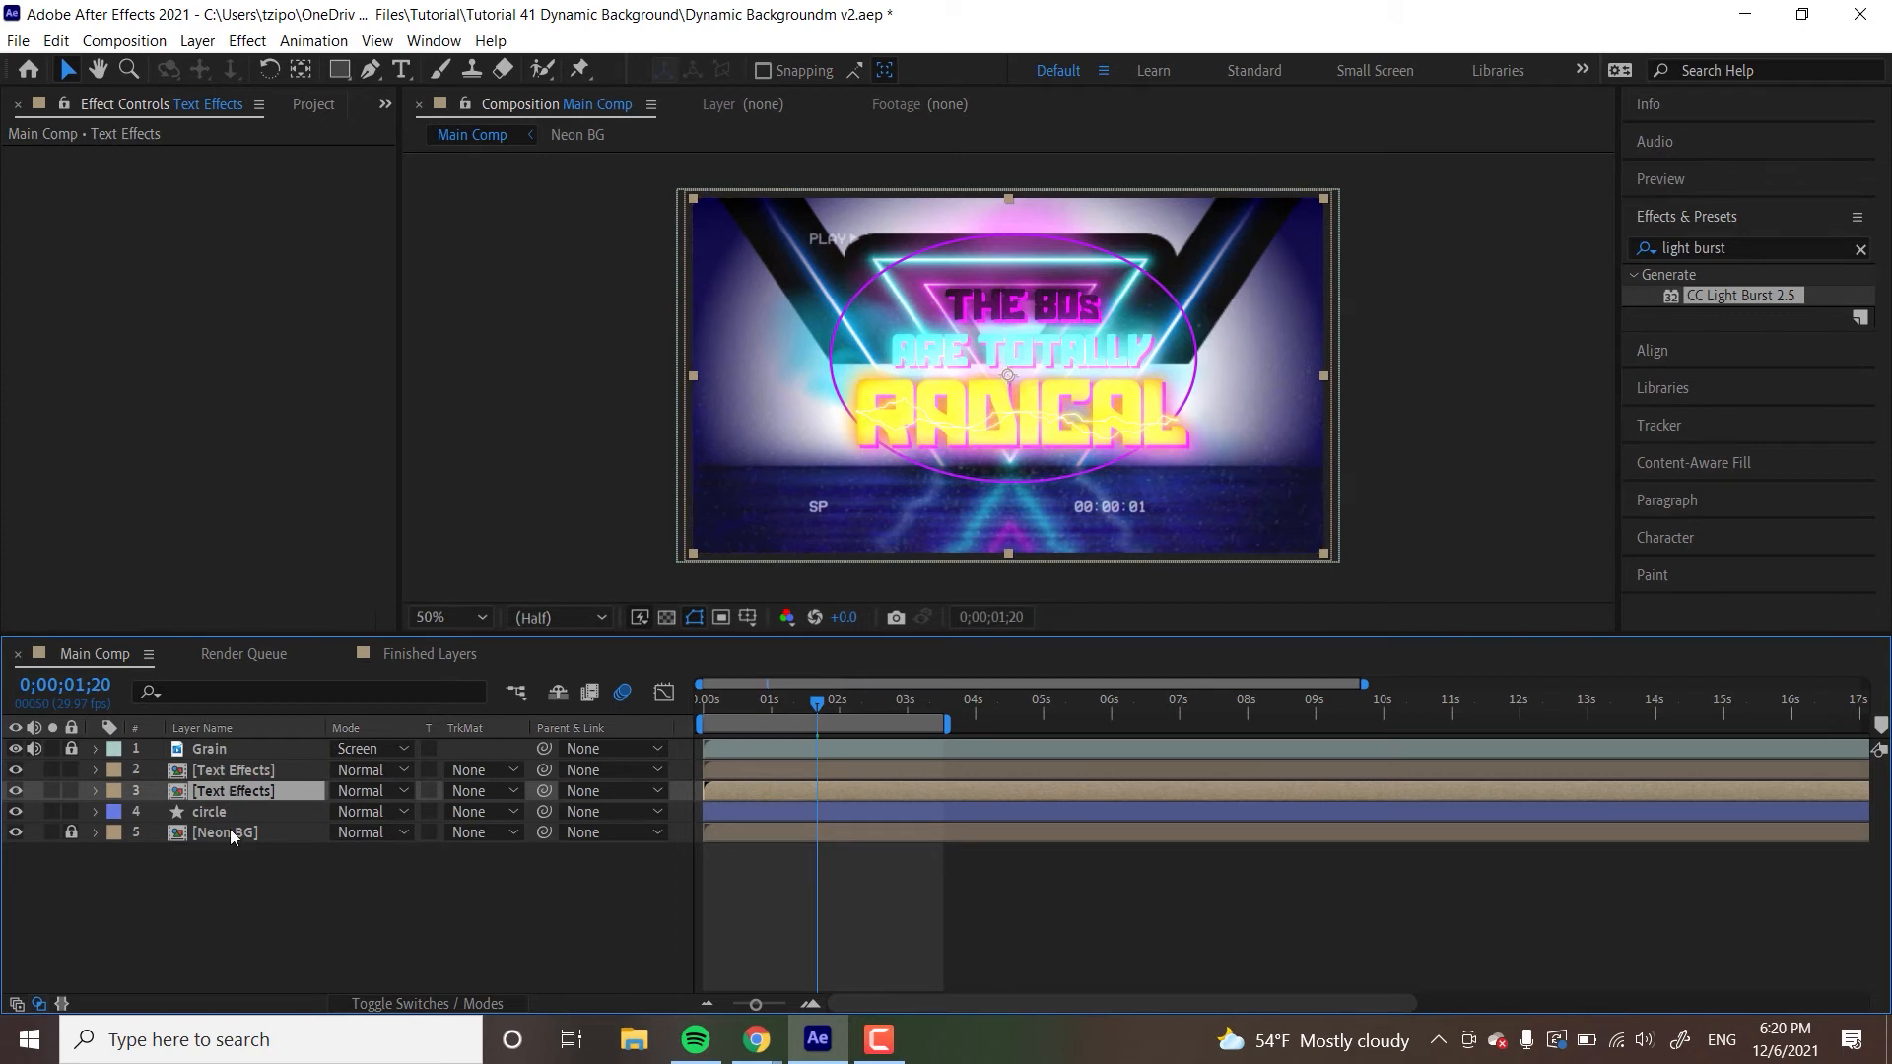
pyautogui.press('Return')
pyautogui.write('Re')
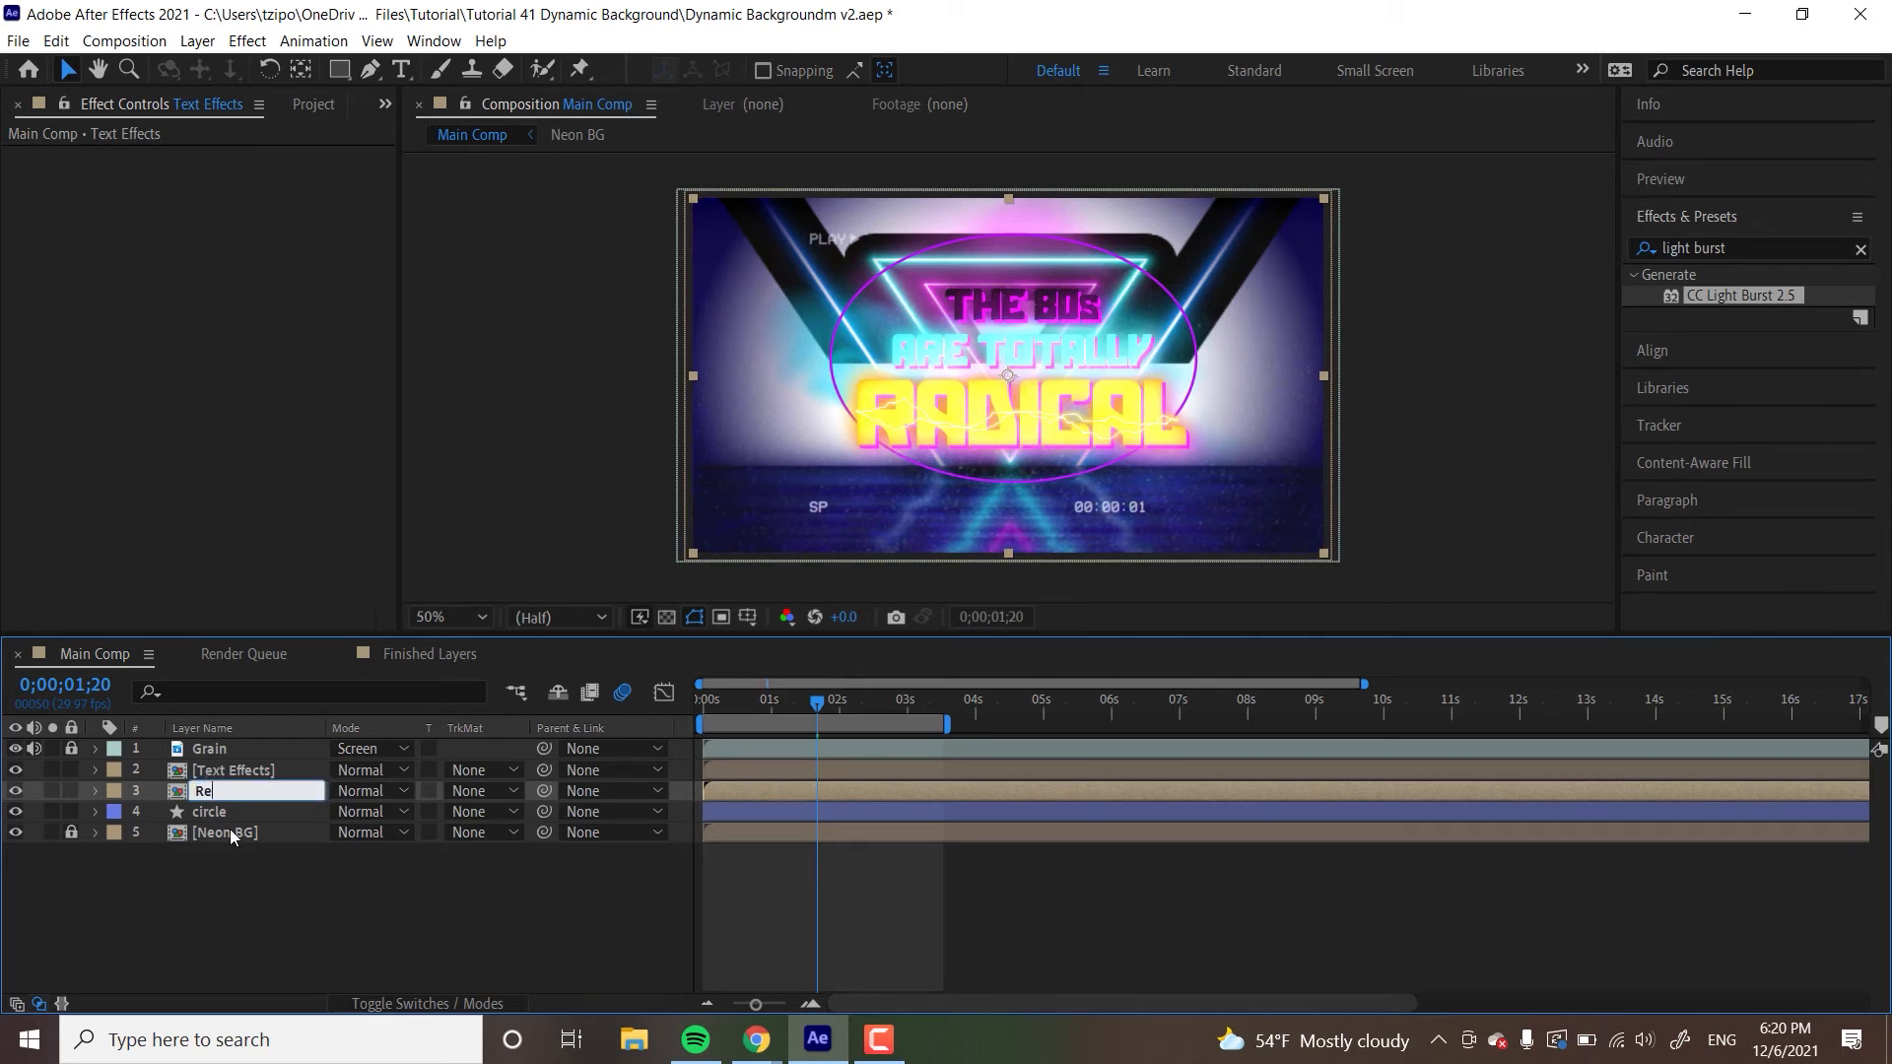
pyautogui.write('flection')
pyautogui.press('Return')
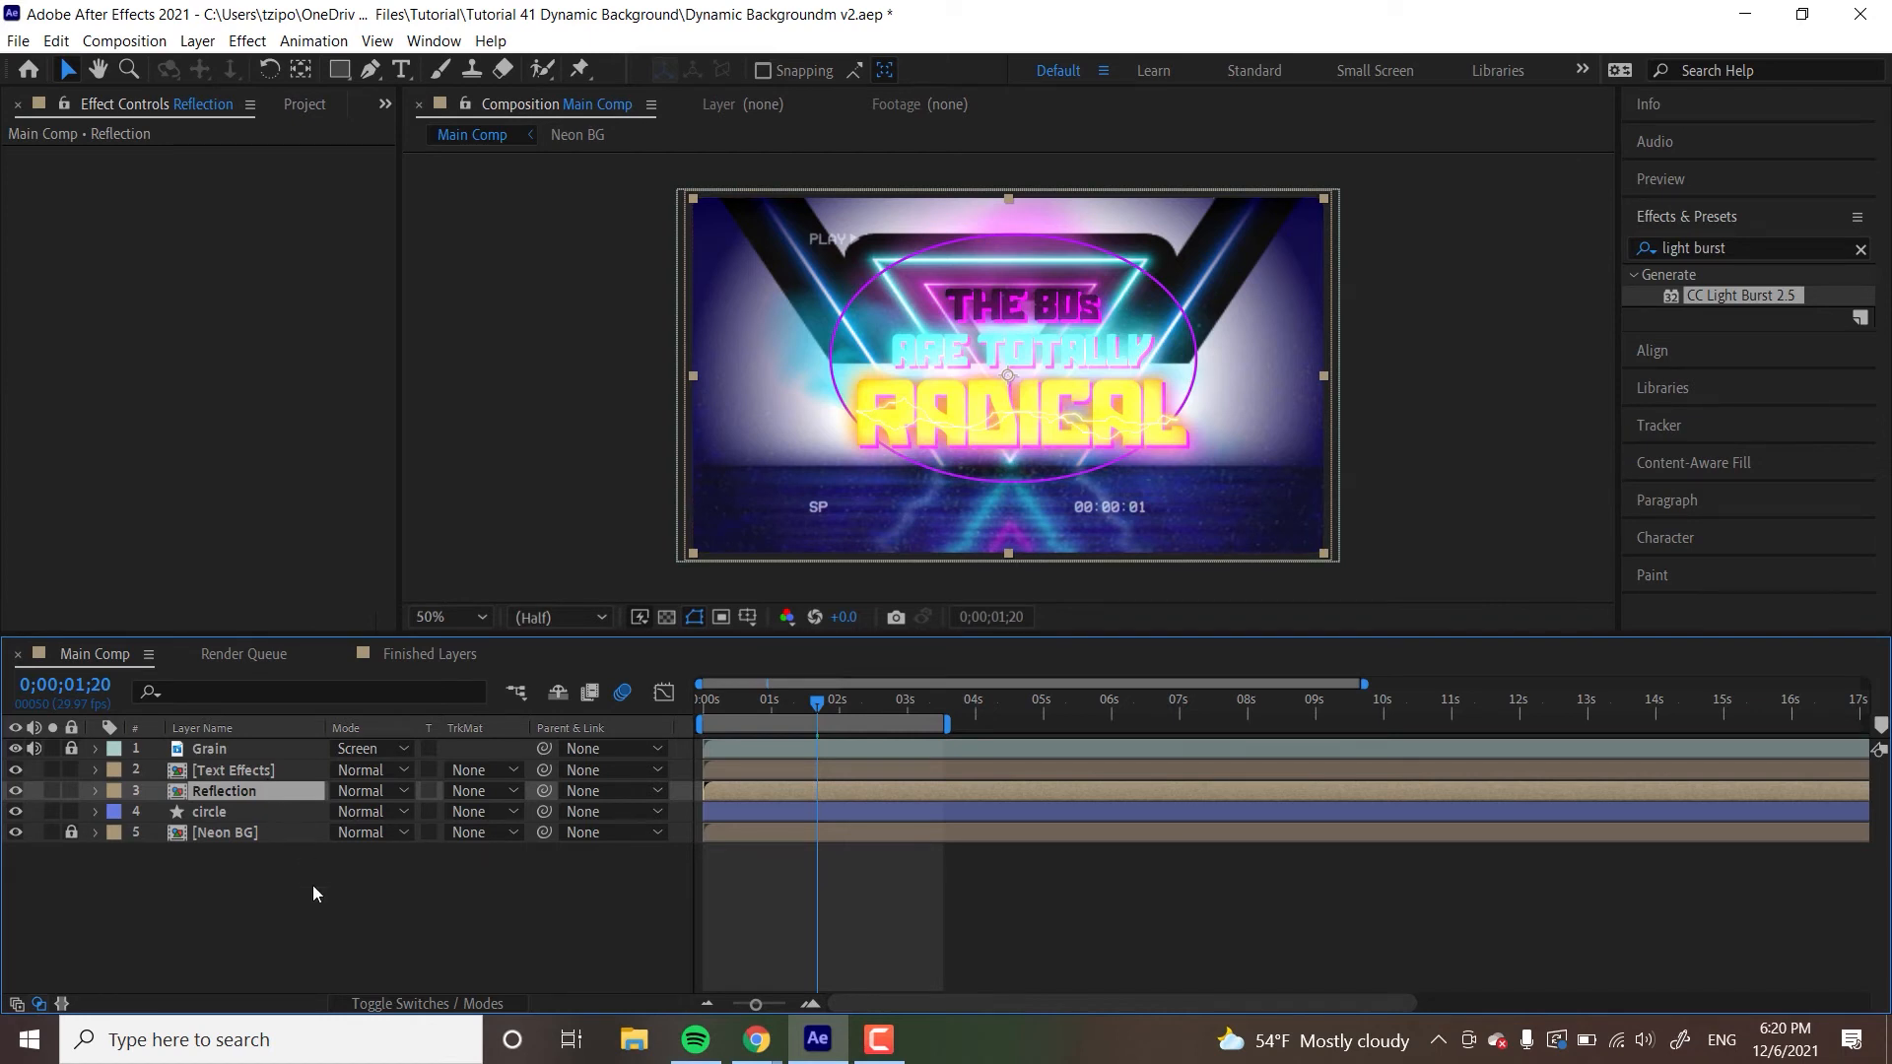
# - Flip the Reflection layer vertically with an unlinked scale of 100, -100%, and move it straight below the original text
pyautogui.press('s')
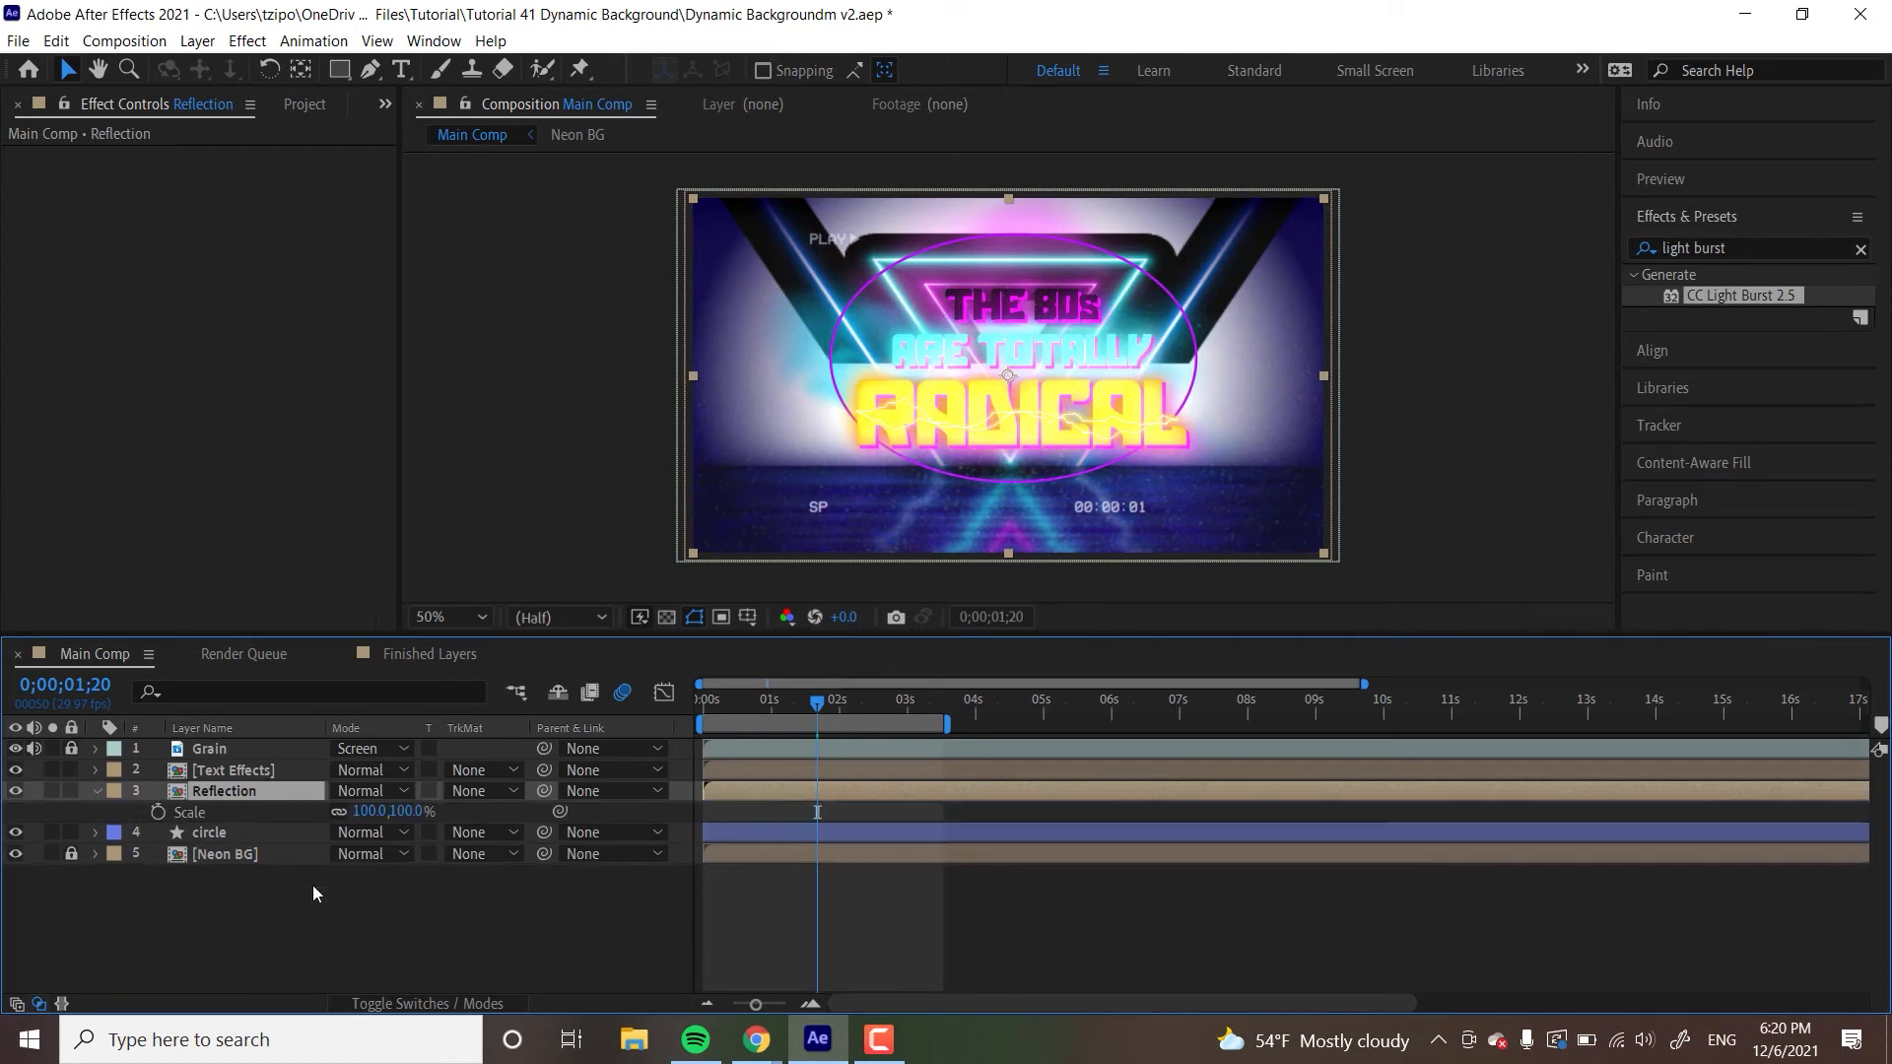
pyautogui.click(340, 810)
pyautogui.click(342, 812)
pyautogui.moveTo(396, 818); pyautogui.dragTo(412, 811)
pyautogui.hotkey('ctrl', 'z')
pyautogui.click(406, 812)
pyautogui.write('-100')
pyautogui.press('Return')
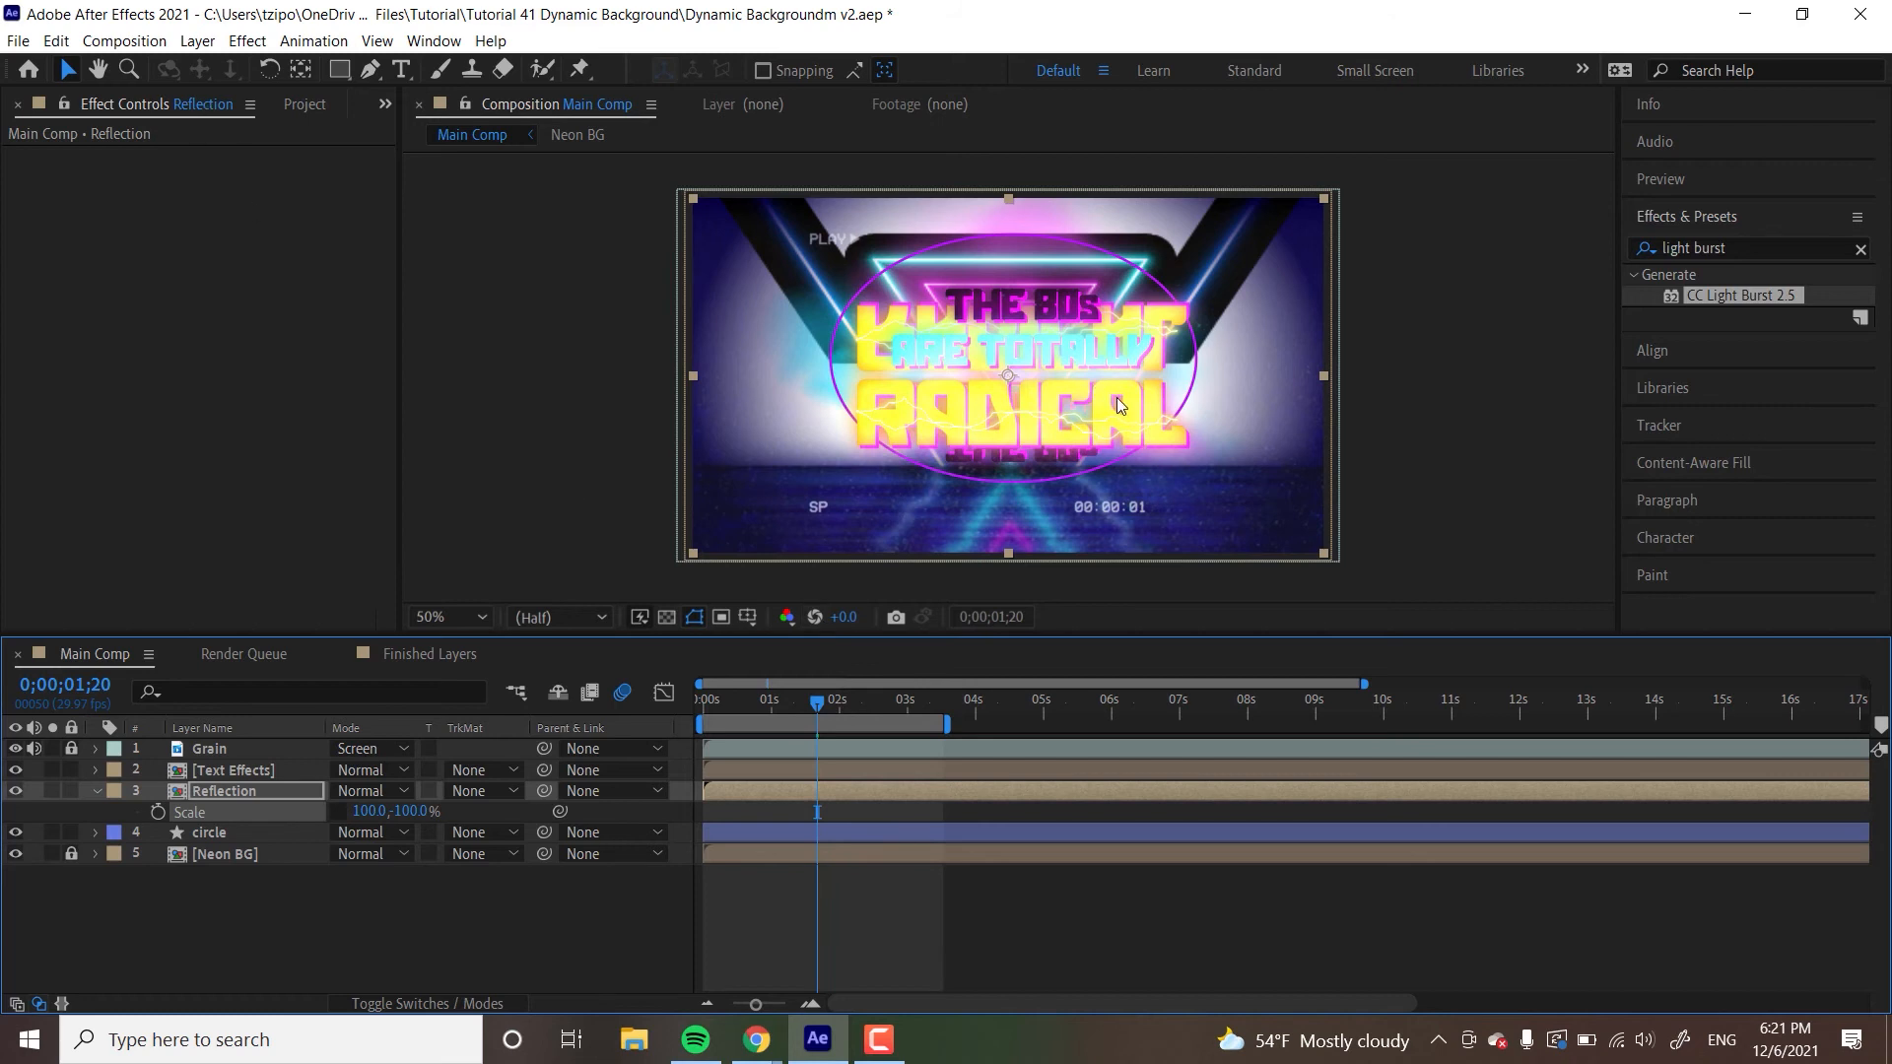
pyautogui.moveTo(1037, 424); pyautogui.dragTo(1031, 637)
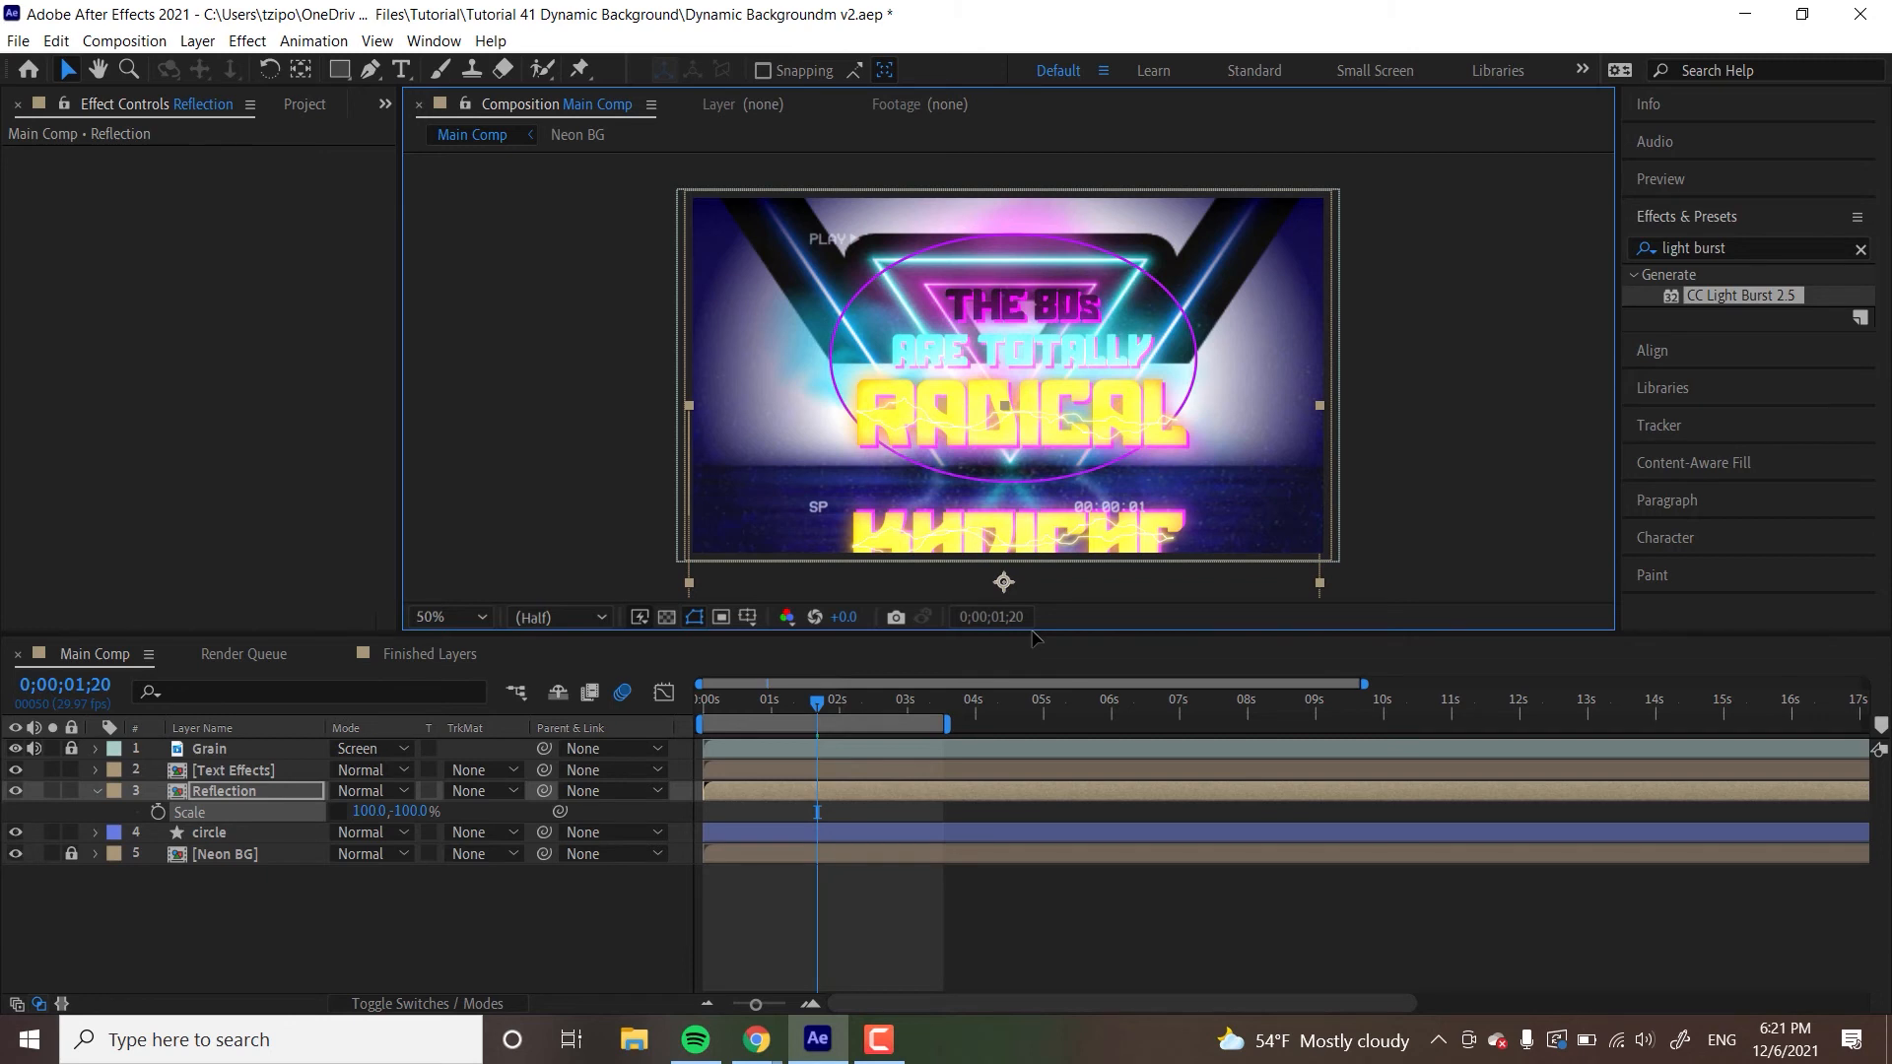
pyautogui.moveTo(1033, 638); pyautogui.dragTo(1036, 635)
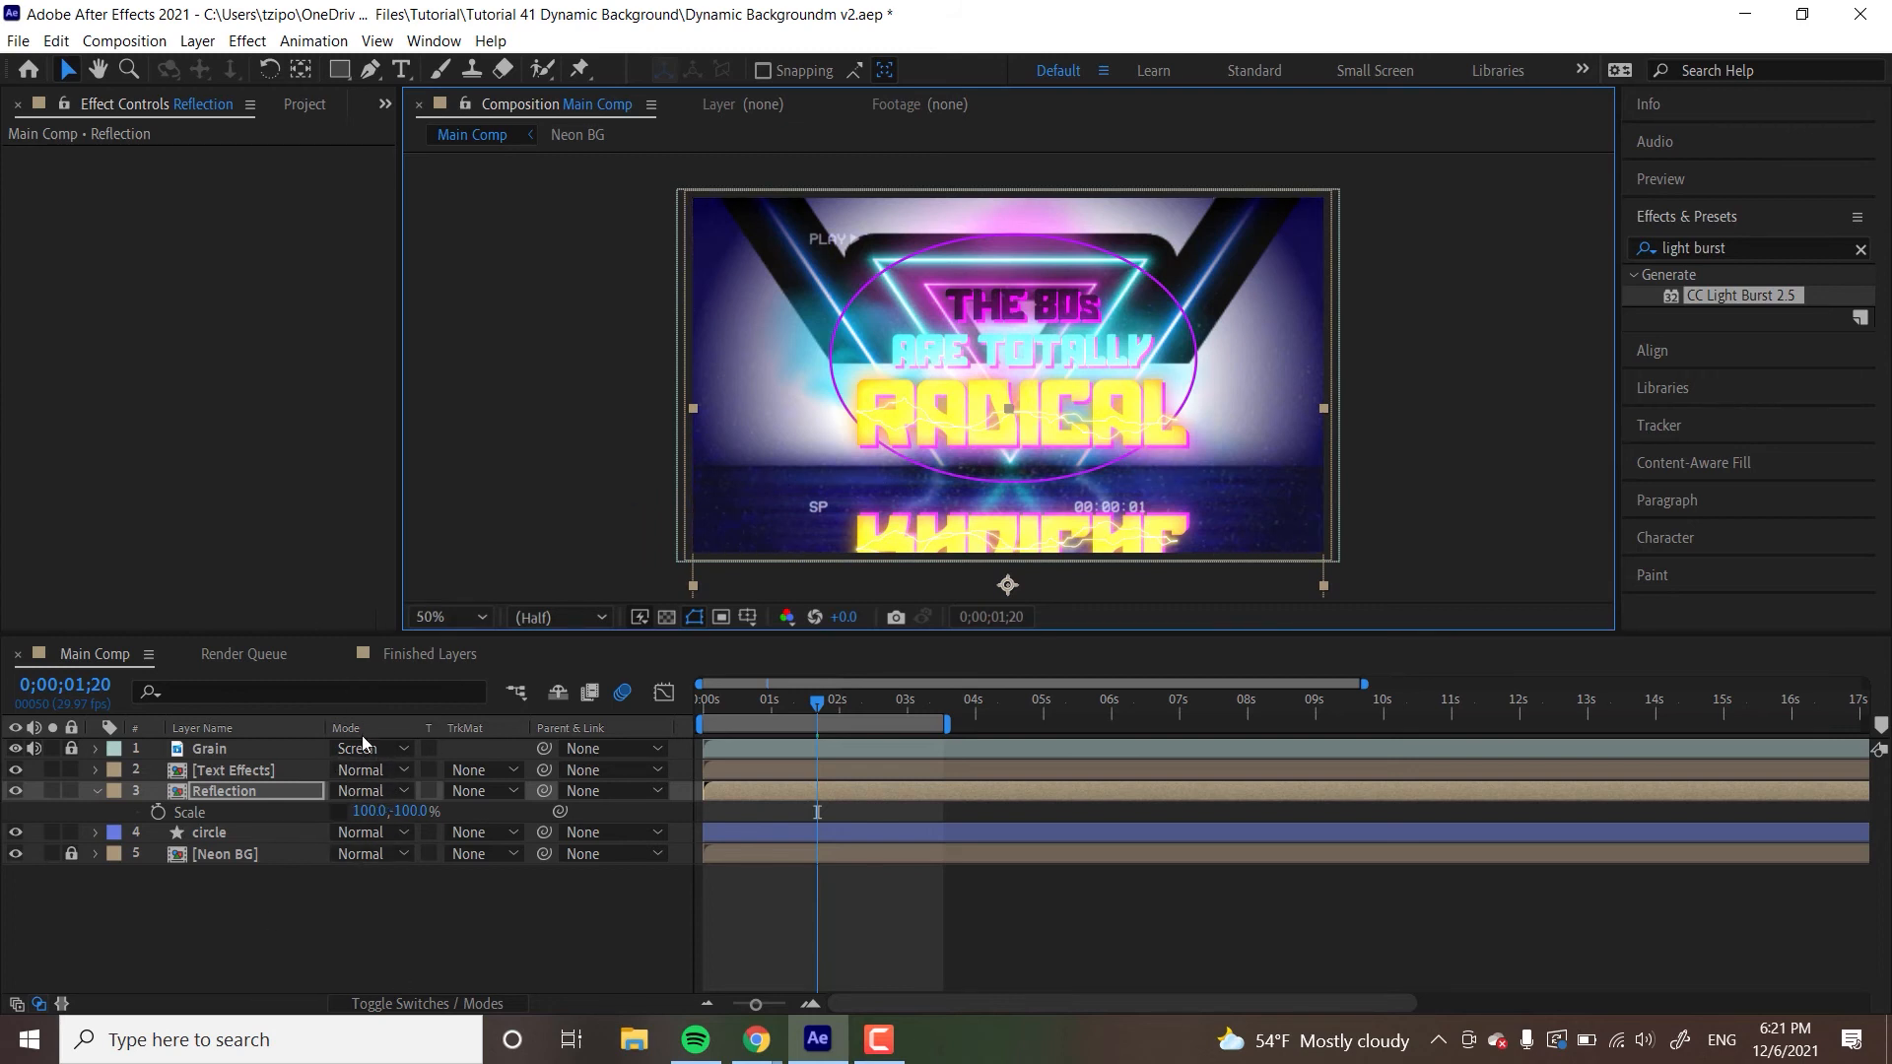
# - Set the Reflection layer's blending mode to Soft Light
pyautogui.click(382, 1005)
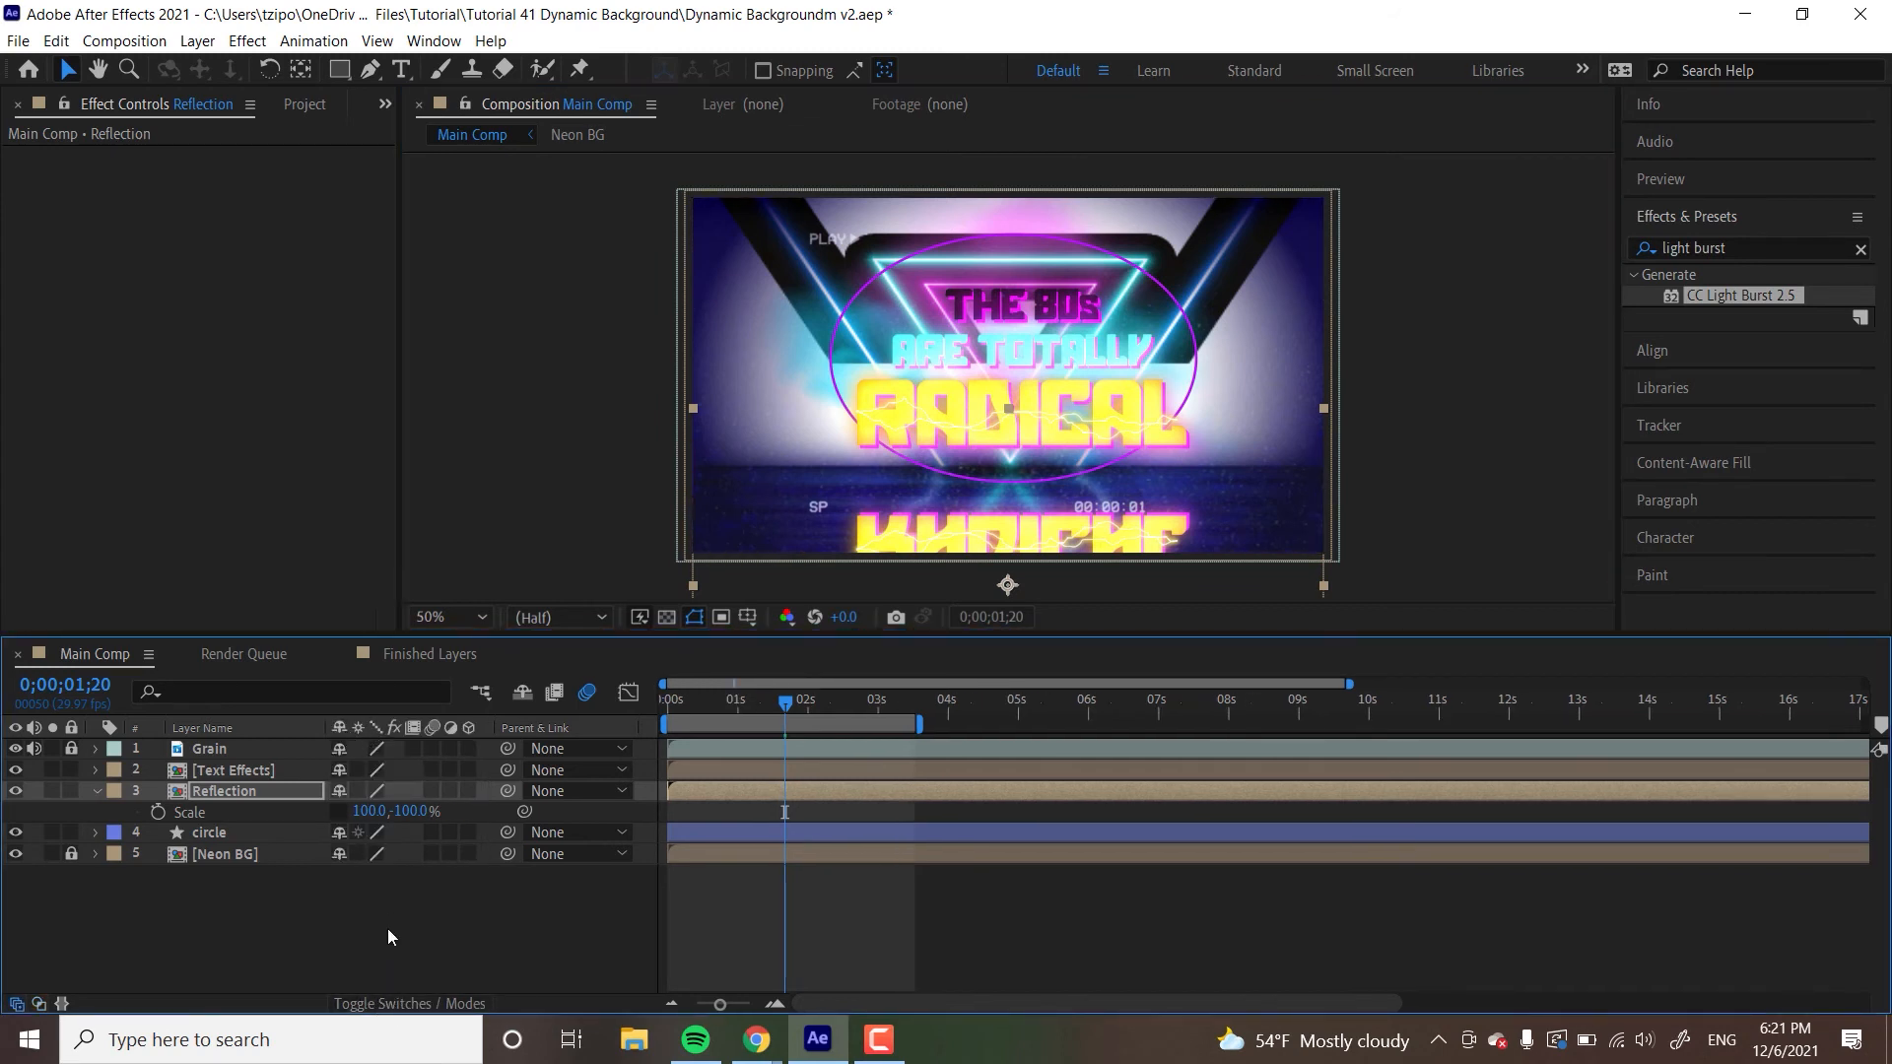
pyautogui.click(364, 1005)
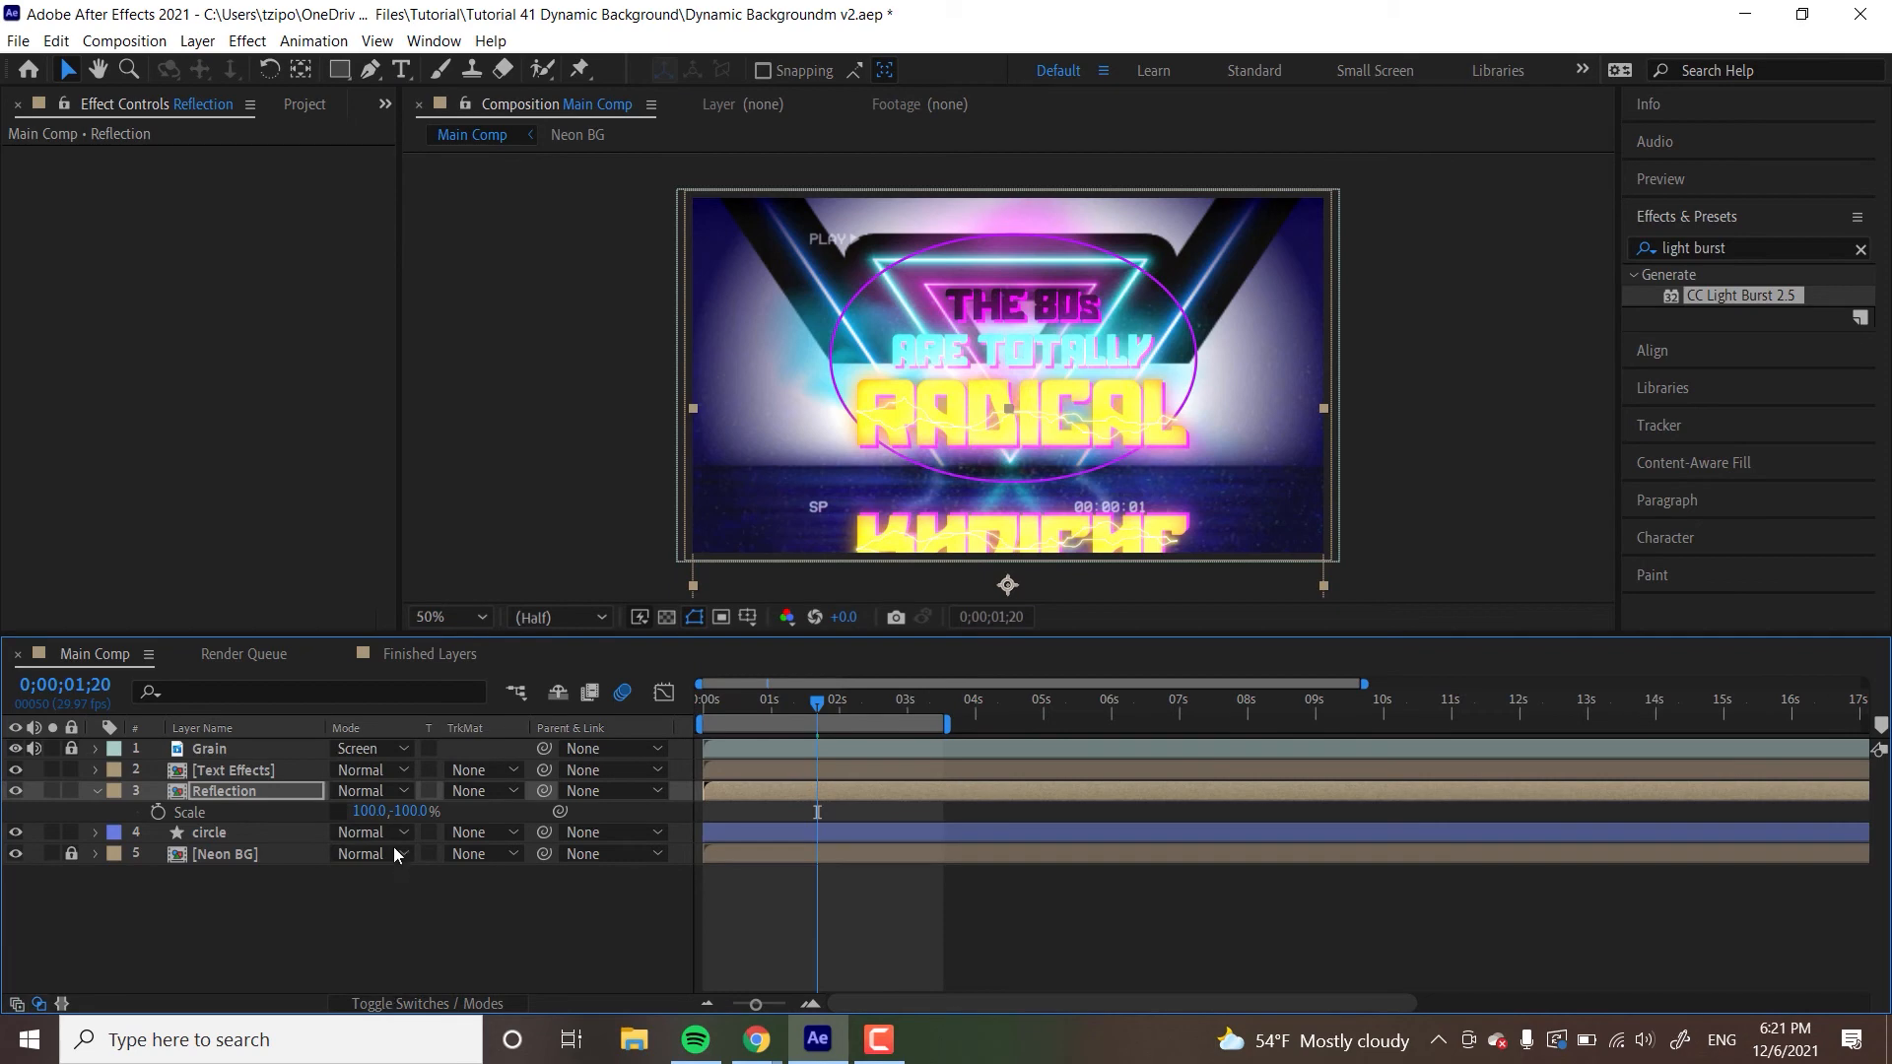
pyautogui.click(363, 790)
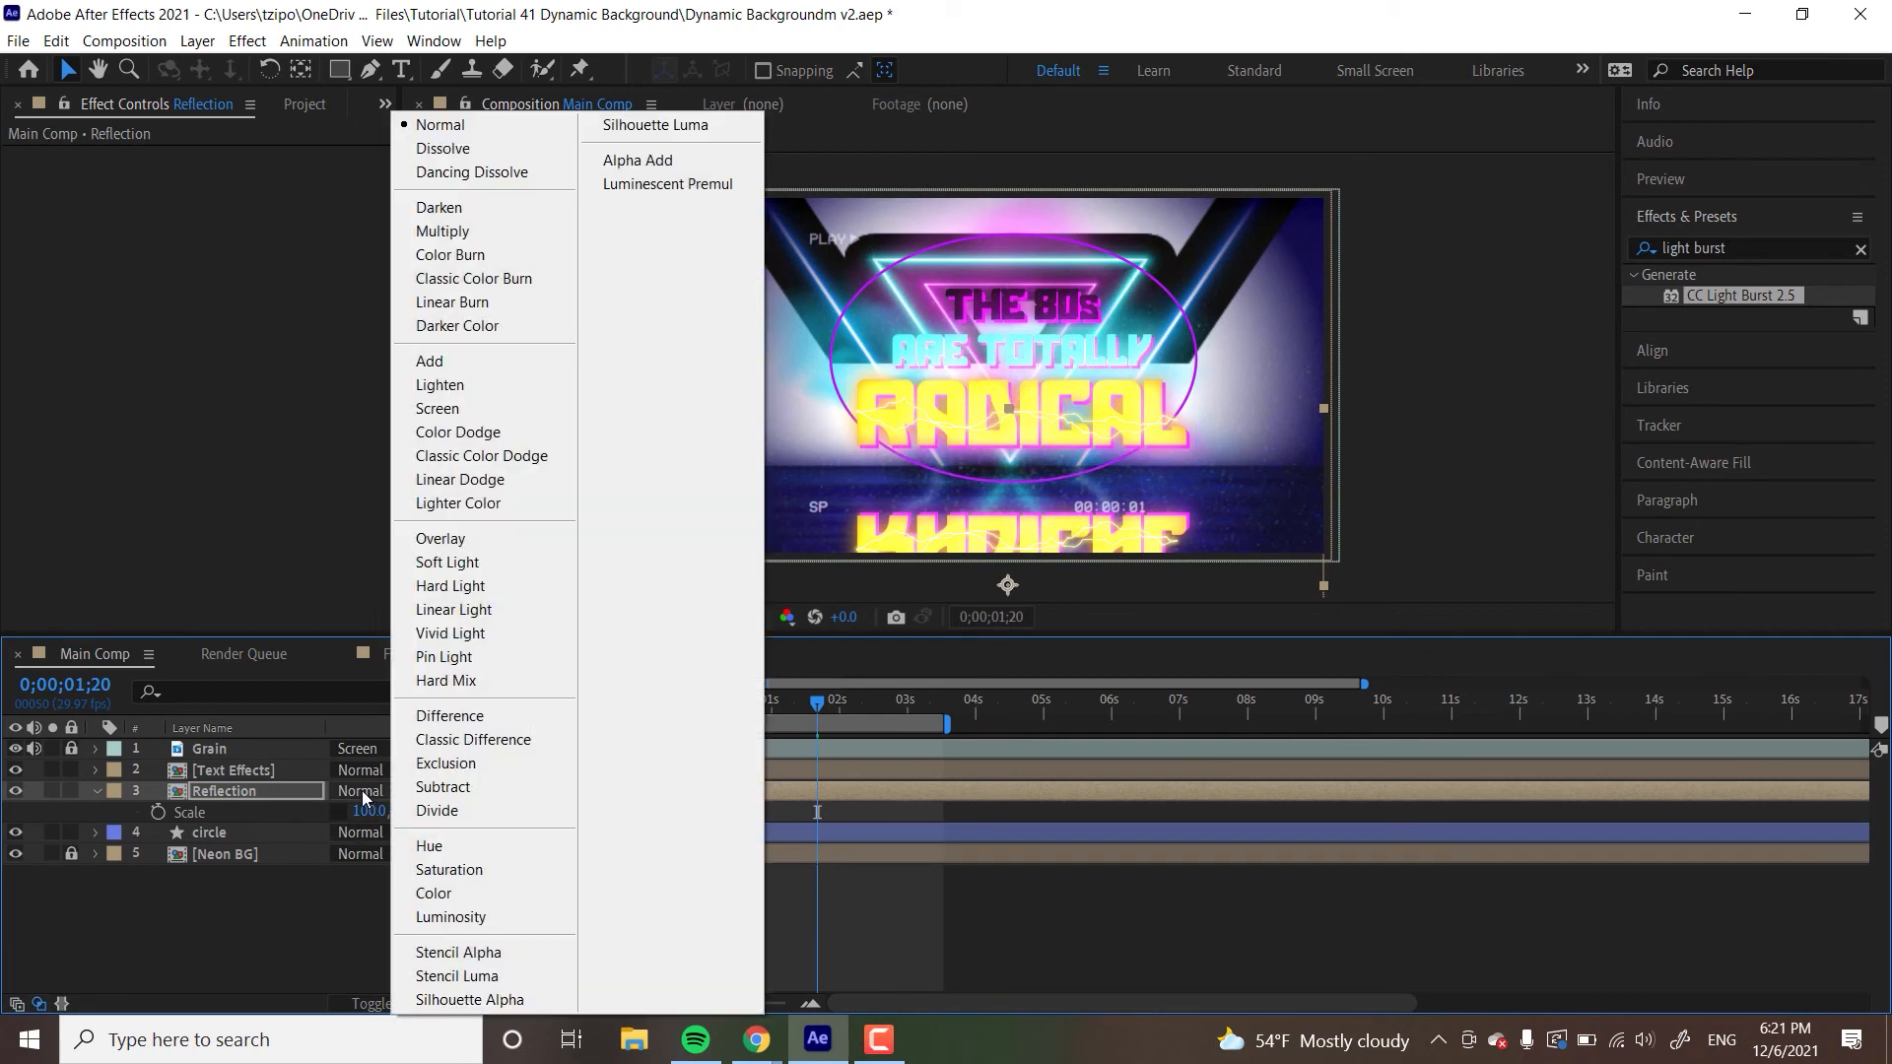
pyautogui.click(458, 562)
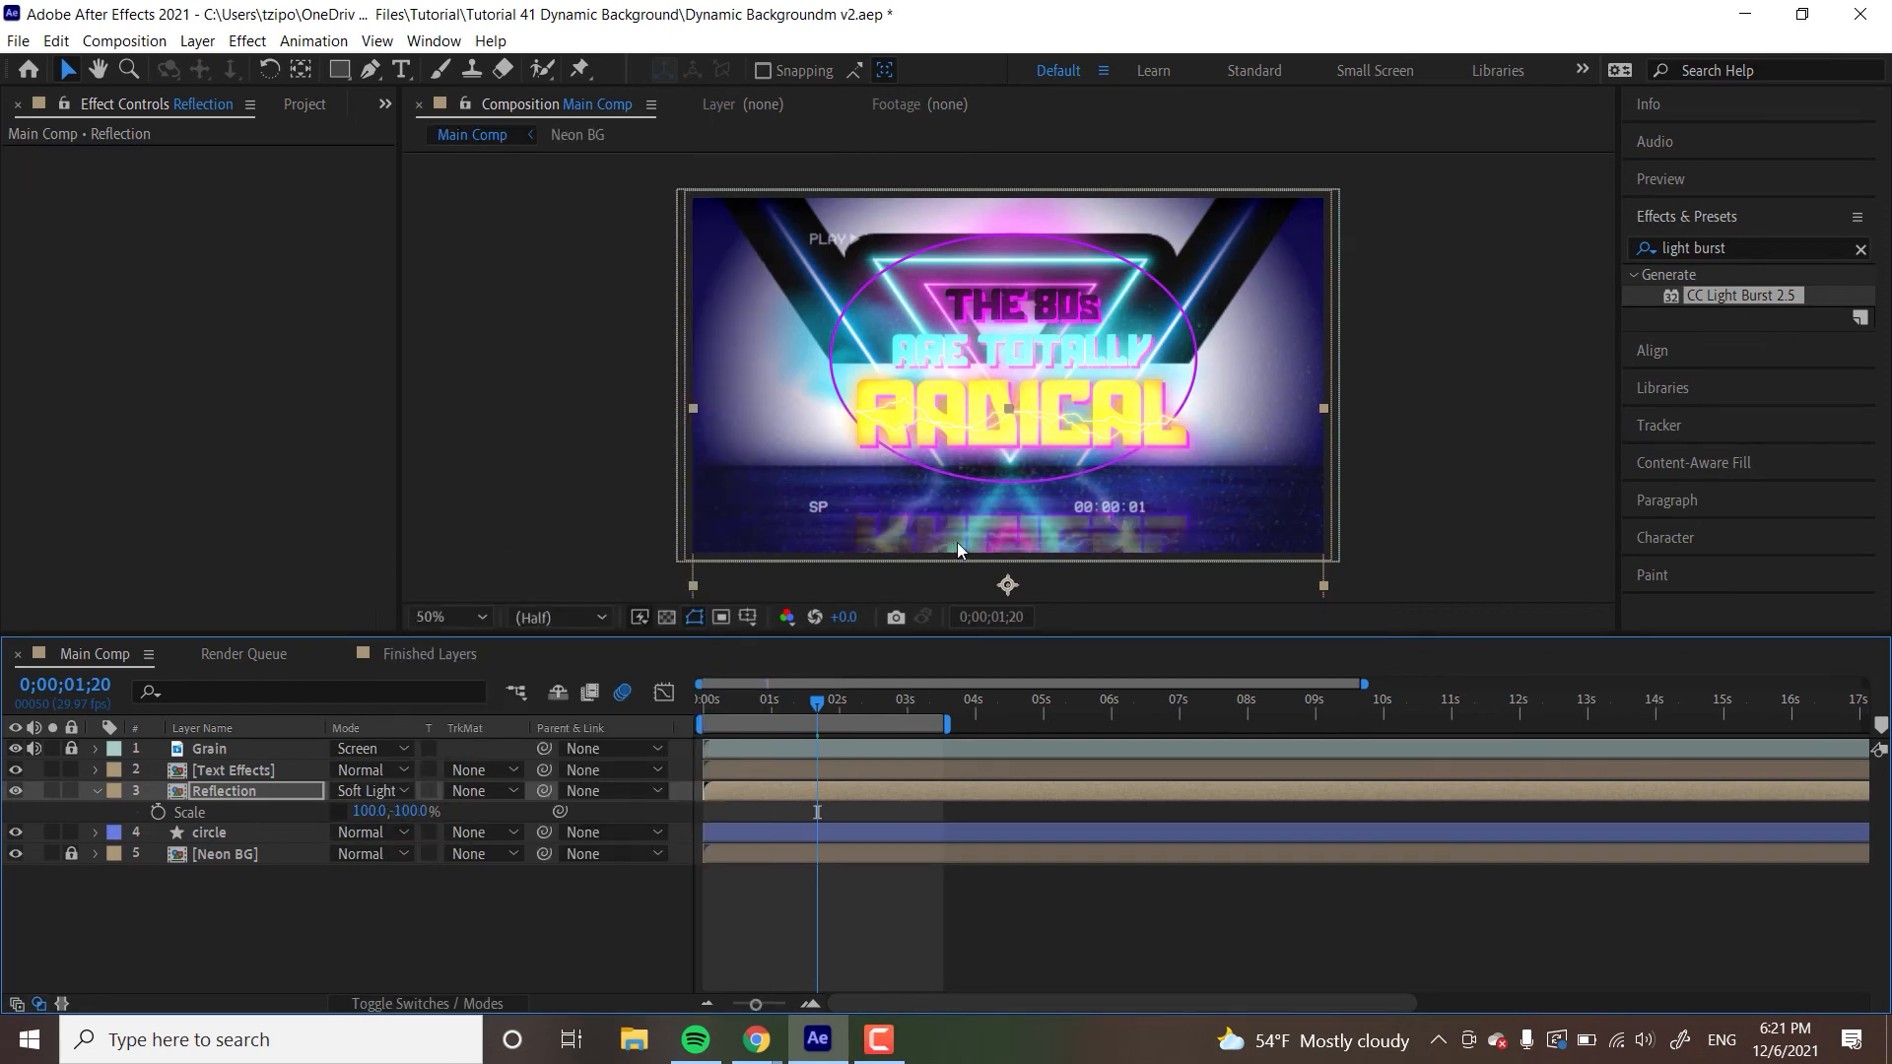